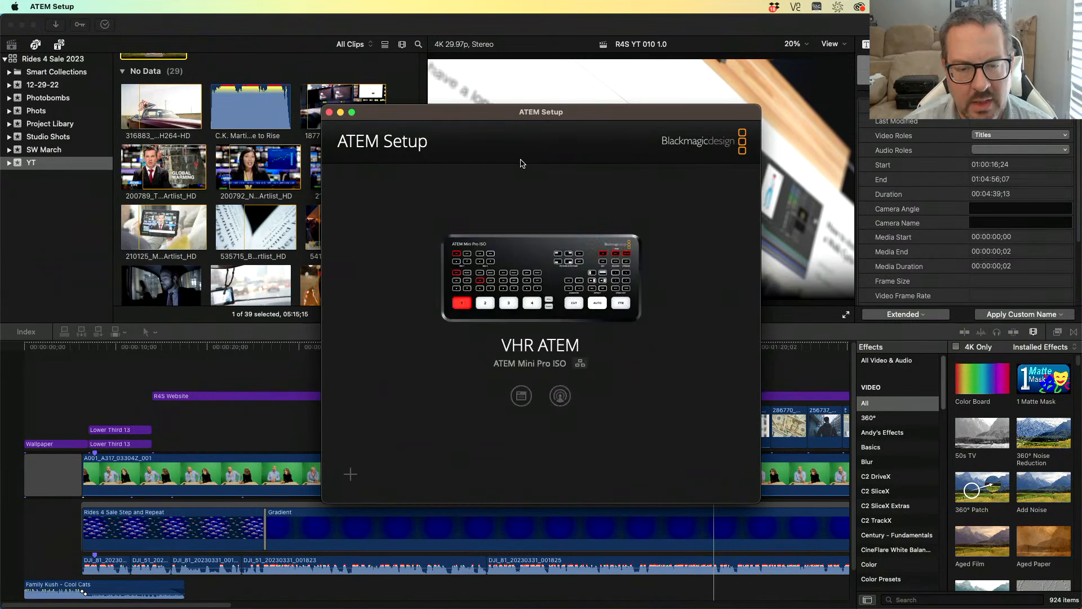
# - Open the ATEM Software Control audio mixer, switch Mic 1 on and lower its fader to about -5.6 dB
pyautogui.click(560, 396)
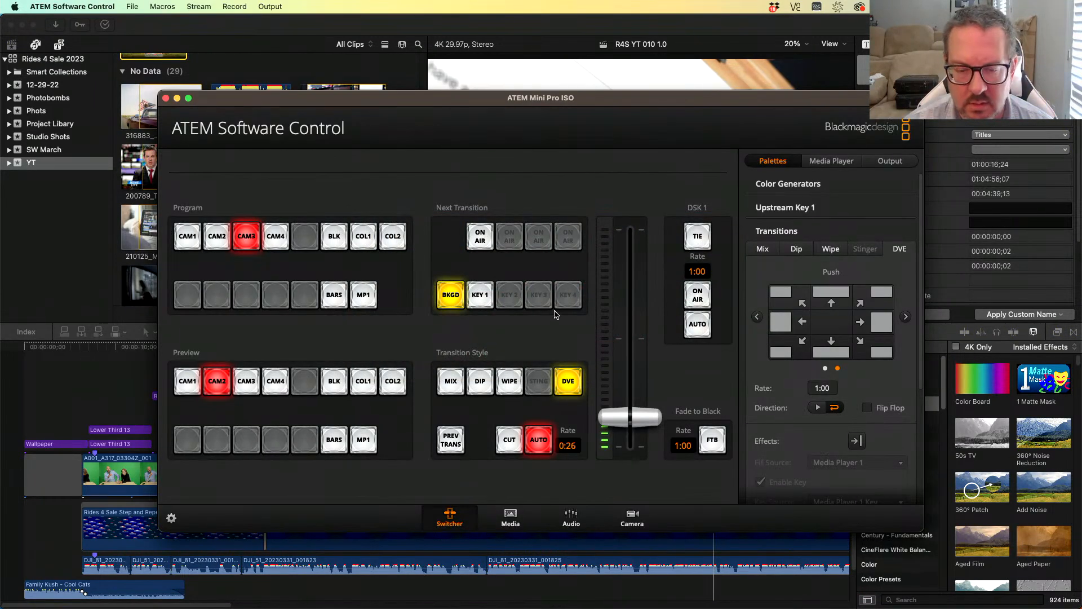
pyautogui.click(571, 517)
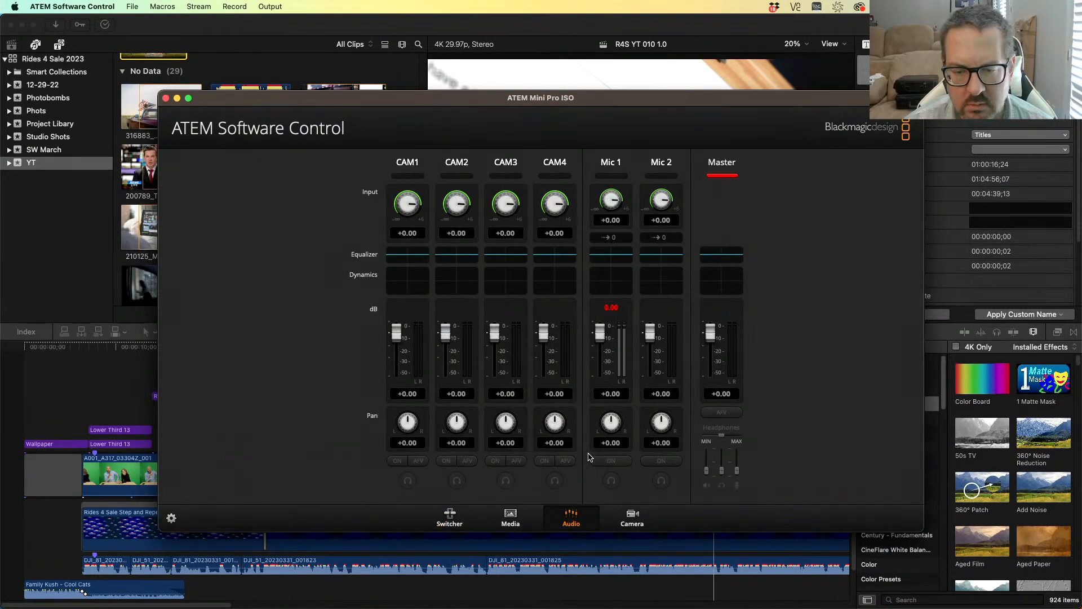
pyautogui.click(611, 461)
pyautogui.click(612, 461)
pyautogui.press('XF86AudioRaiseVolume')
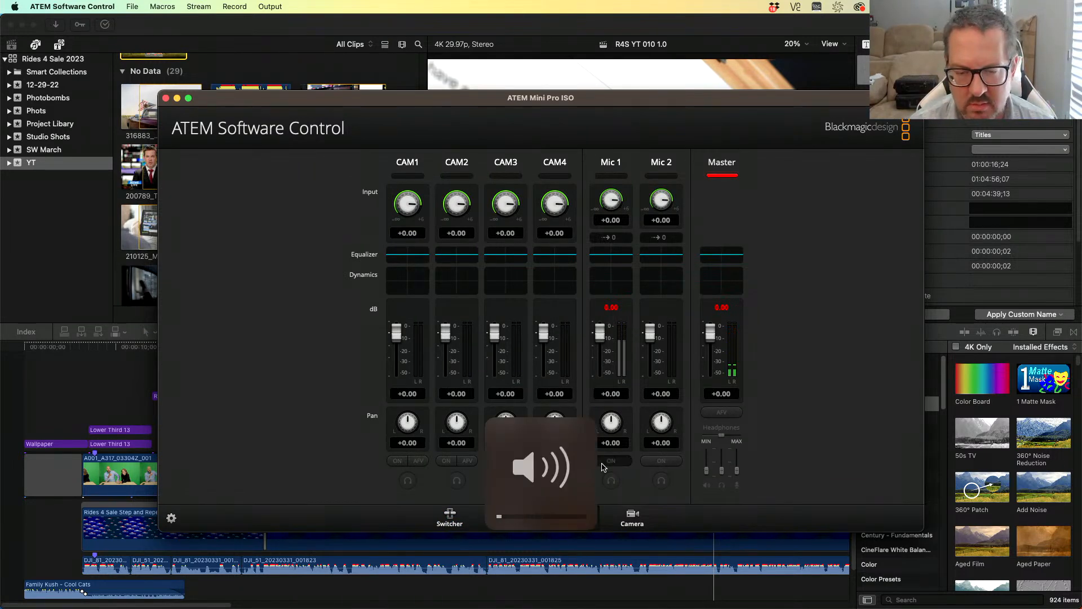
pyautogui.click(606, 462)
pyautogui.click(605, 462)
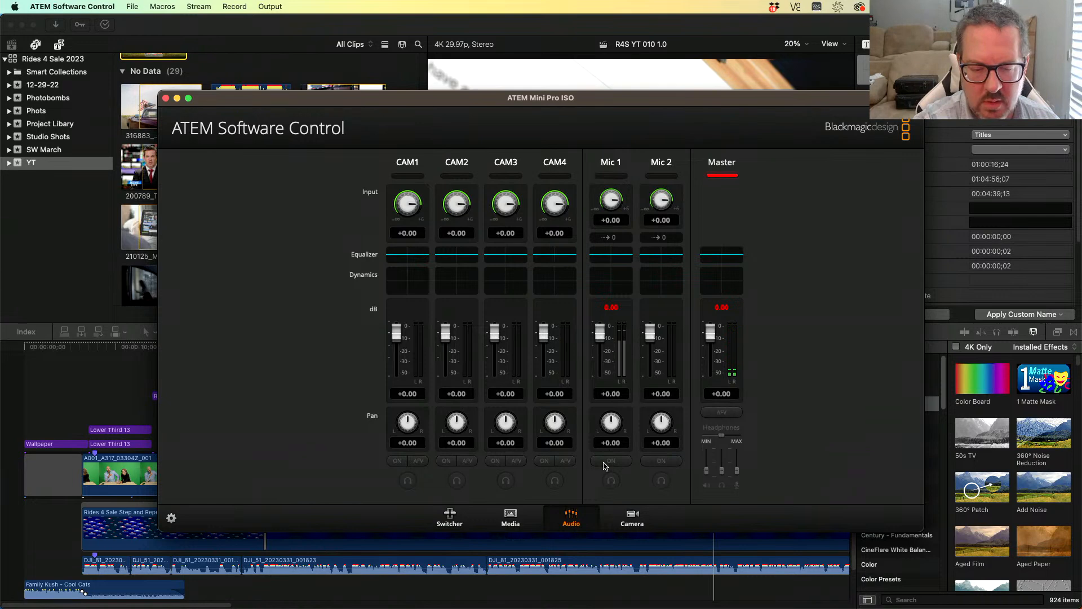
pyautogui.click(605, 463)
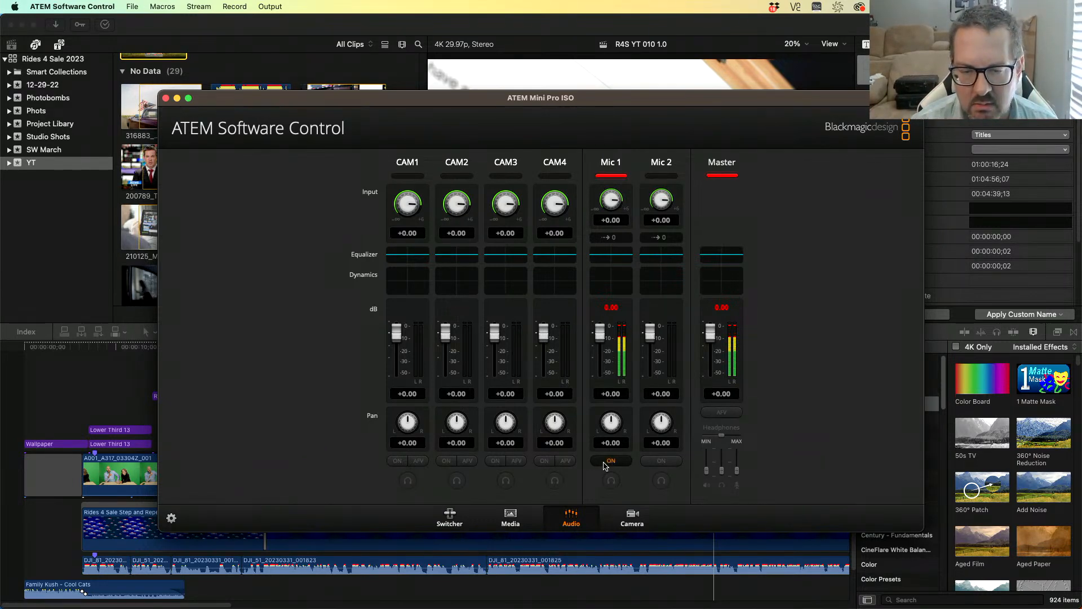
pyautogui.moveTo(593, 330); pyautogui.dragTo(602, 344)
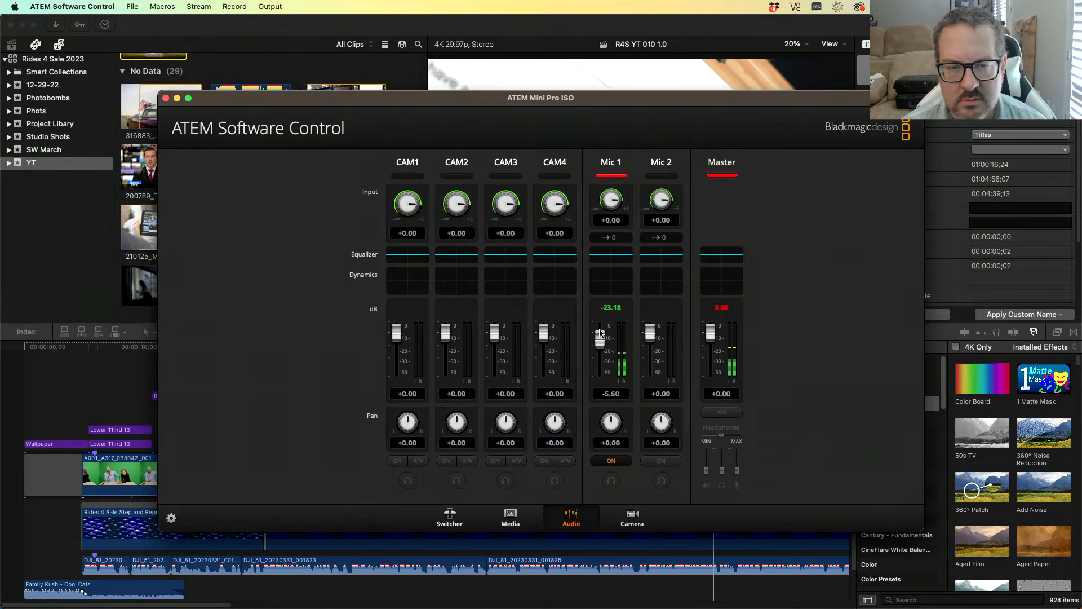
# - Switch CAM3's audio on in the mixer
pyautogui.click(496, 461)
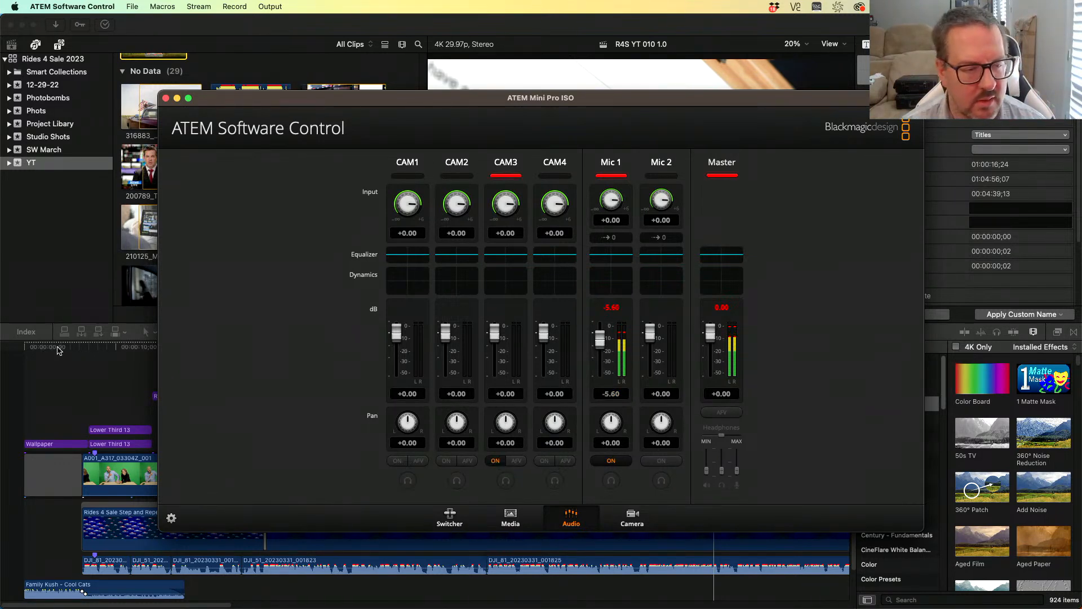
pyautogui.press('super+Tab')
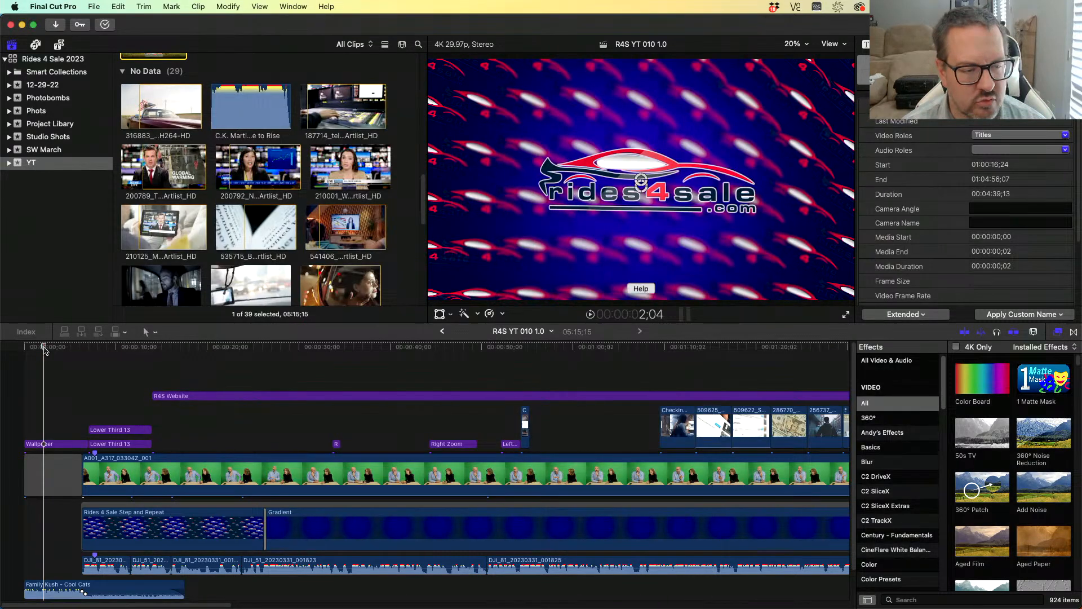
pyautogui.press('super+Tab')
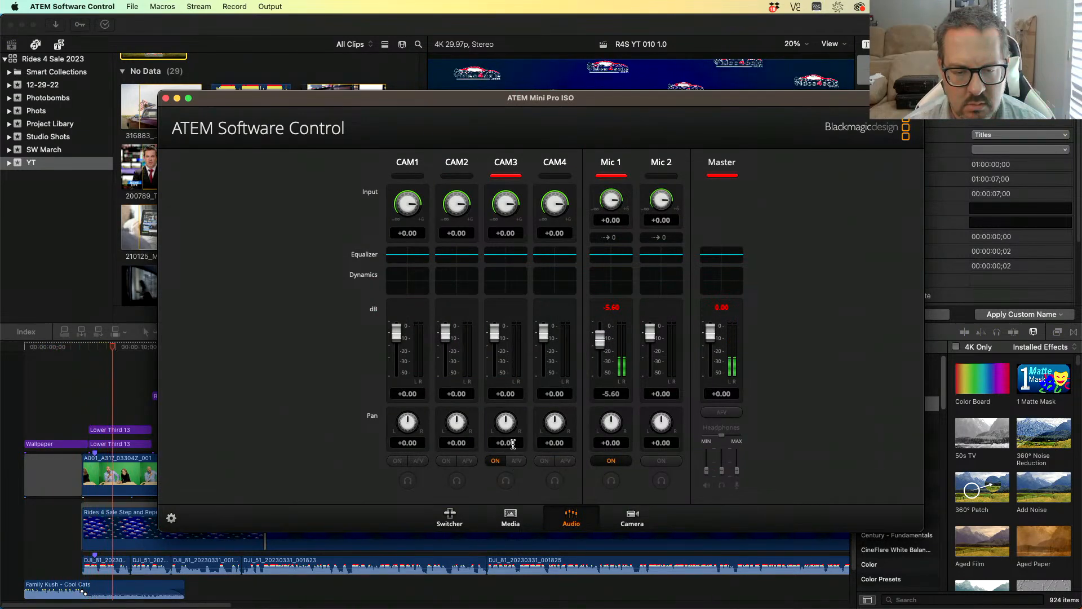
pyautogui.click(495, 460)
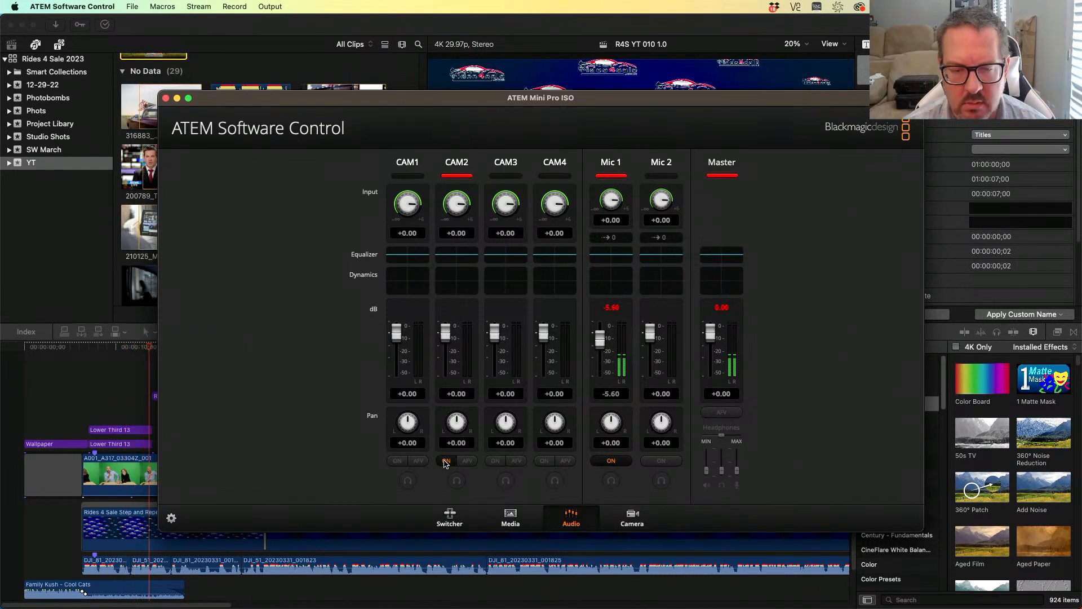
pyautogui.click(492, 461)
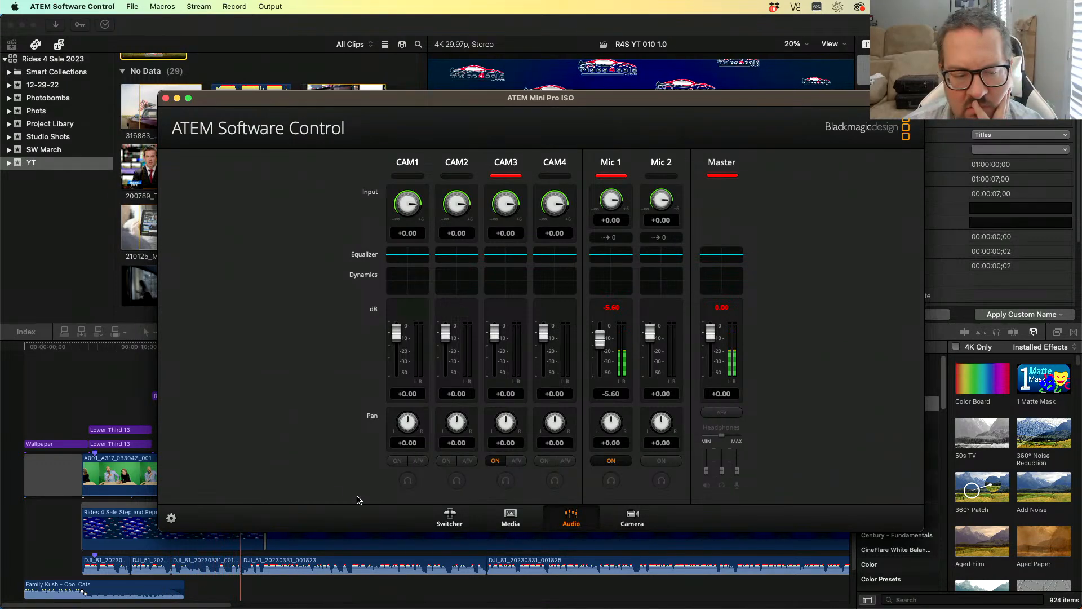
# - Switch to Final Cut Pro and play the timeline from near its start to monitor the audio
pyautogui.click(119, 348)
pyautogui.click(126, 349)
pyautogui.press('super+Tab')
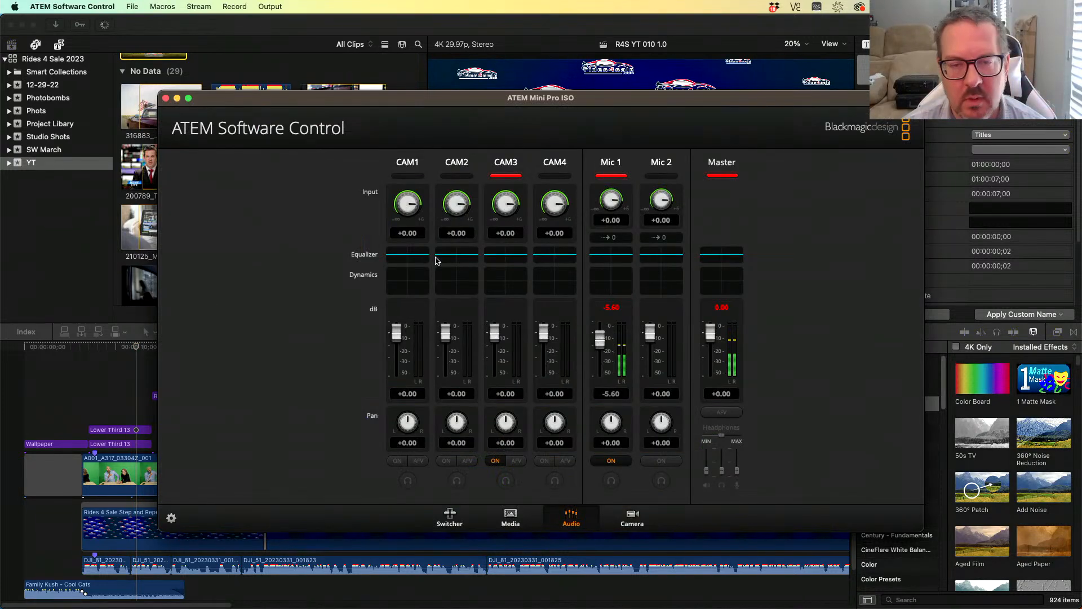
# - Open the switcher settings and enable split audio into separate mono channels for Input 3: Camera 3
pyautogui.click(172, 518)
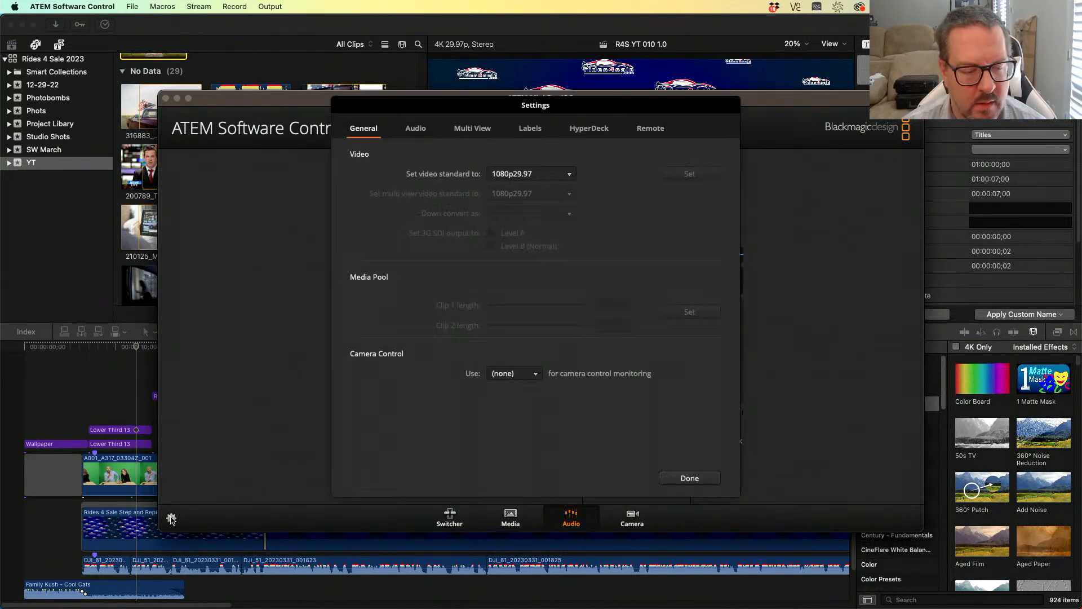
pyautogui.click(413, 130)
pyautogui.click(367, 131)
pyautogui.click(547, 176)
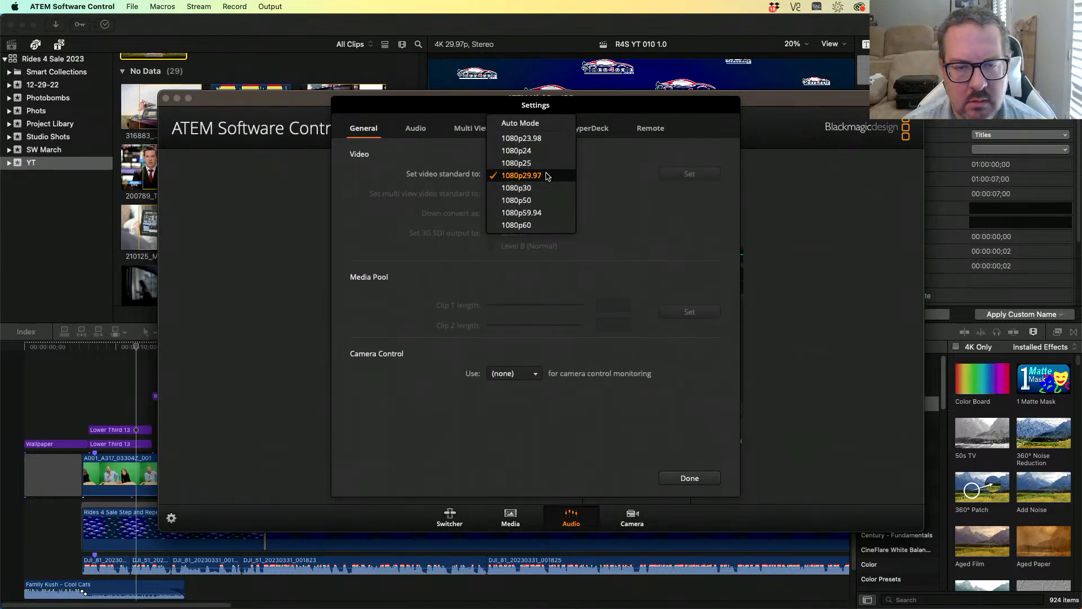
pyautogui.click(614, 161)
pyautogui.click(409, 132)
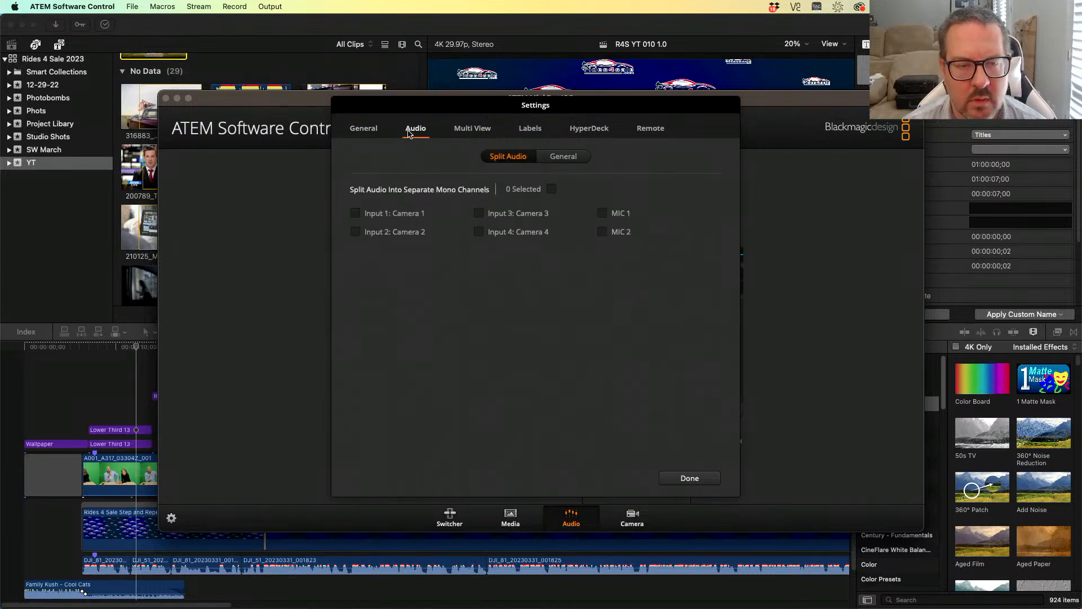
pyautogui.click(478, 214)
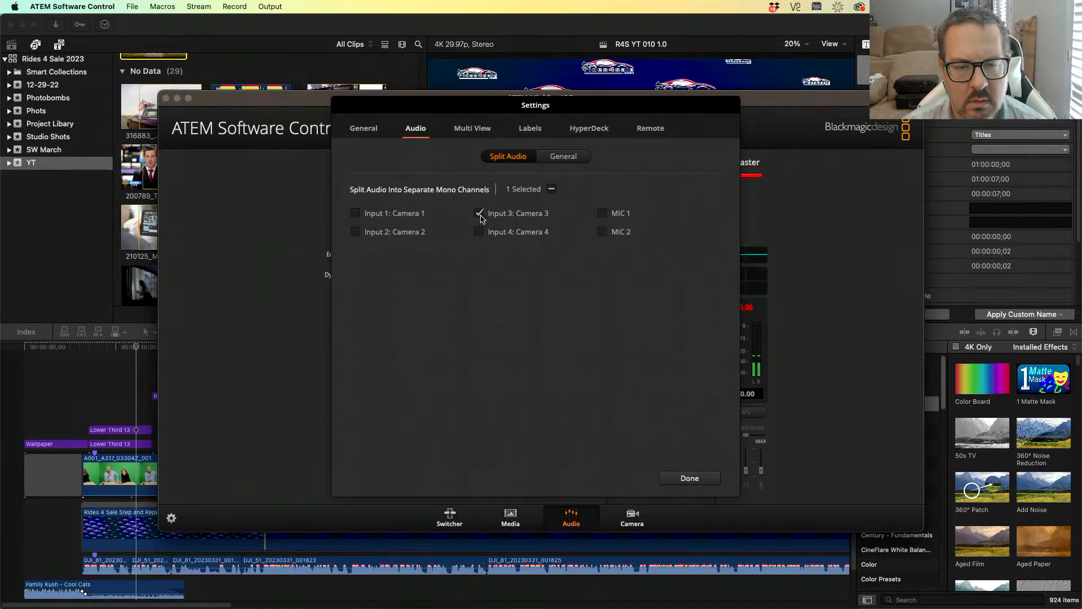
pyautogui.click(689, 478)
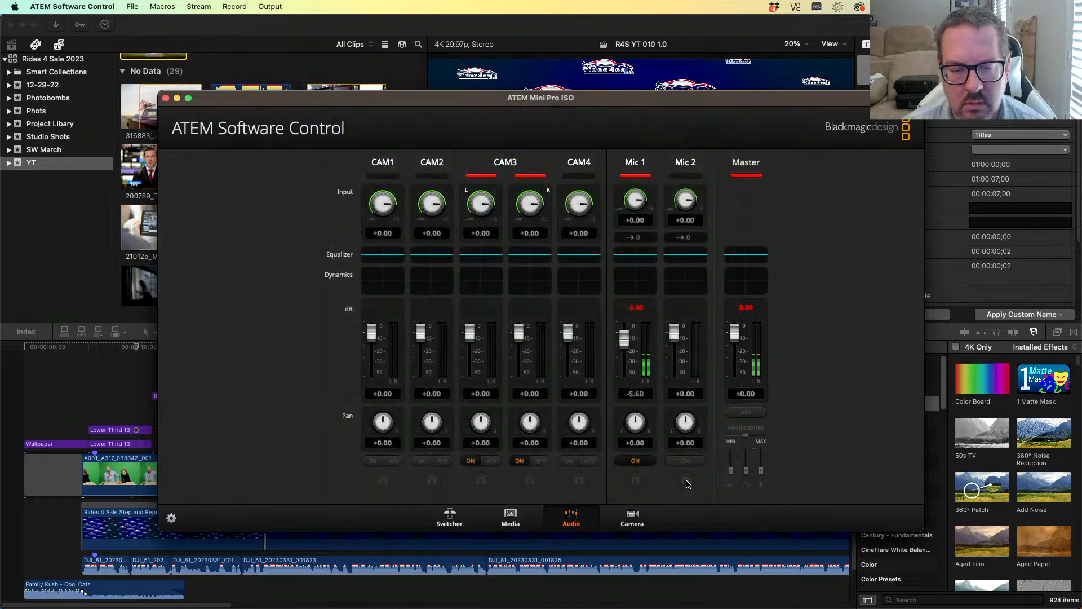
# - Play the Final Cut Pro timeline again and return to the ATEM mixer to check the audio
pyautogui.click(95, 351)
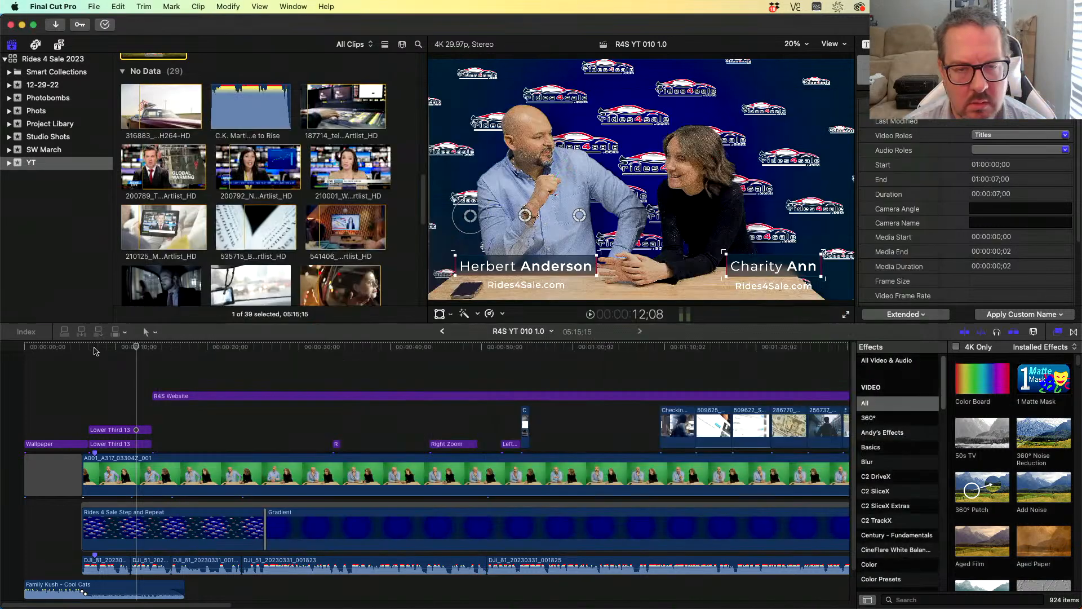
pyautogui.press('space')
pyautogui.press('super+Tab')
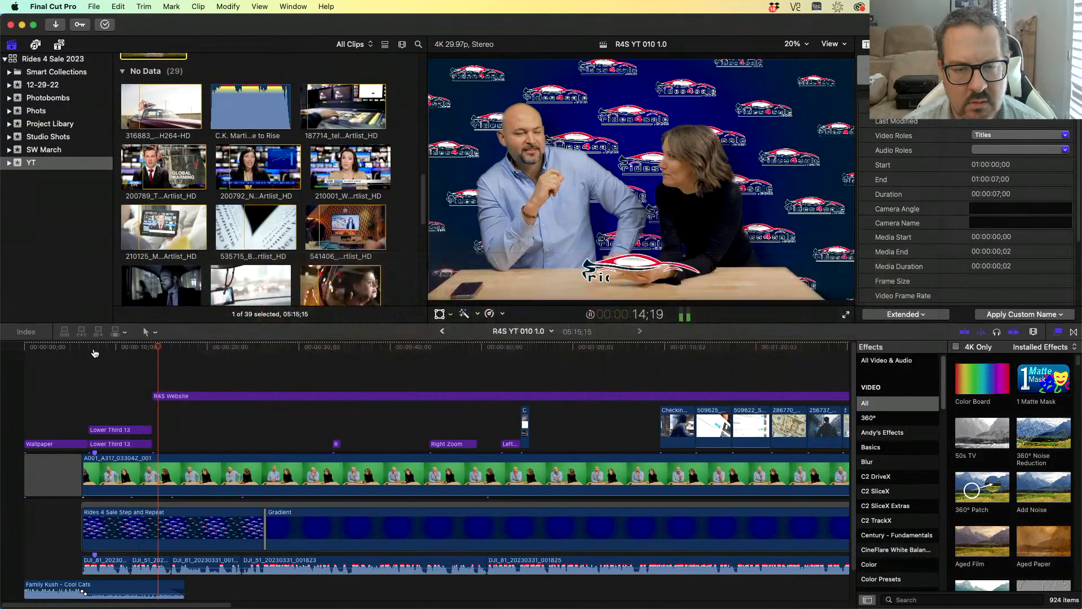
pyautogui.click(95, 353)
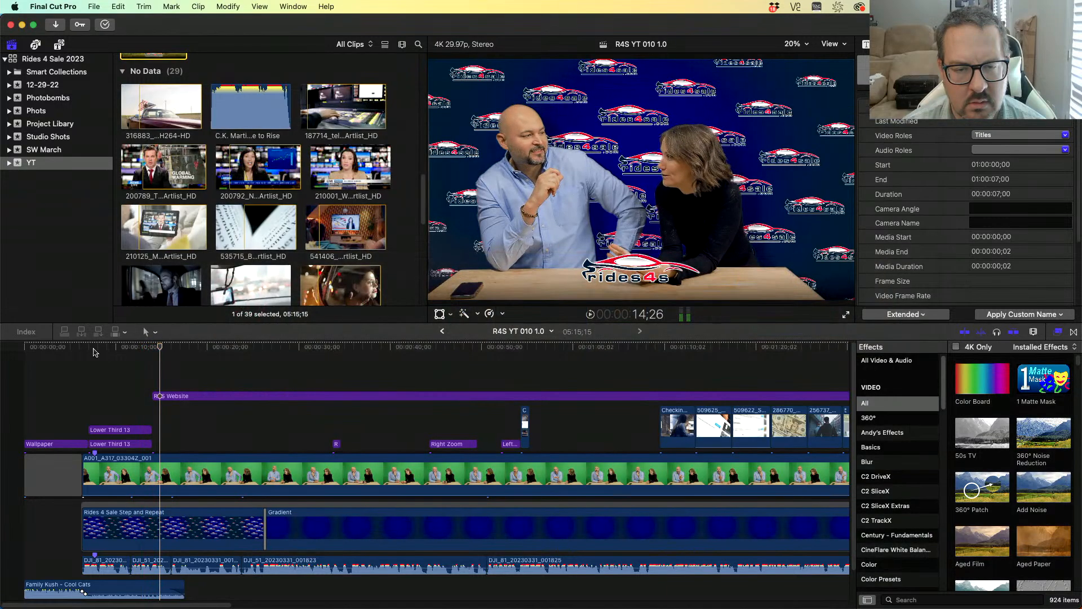
pyautogui.press('super+Tab')
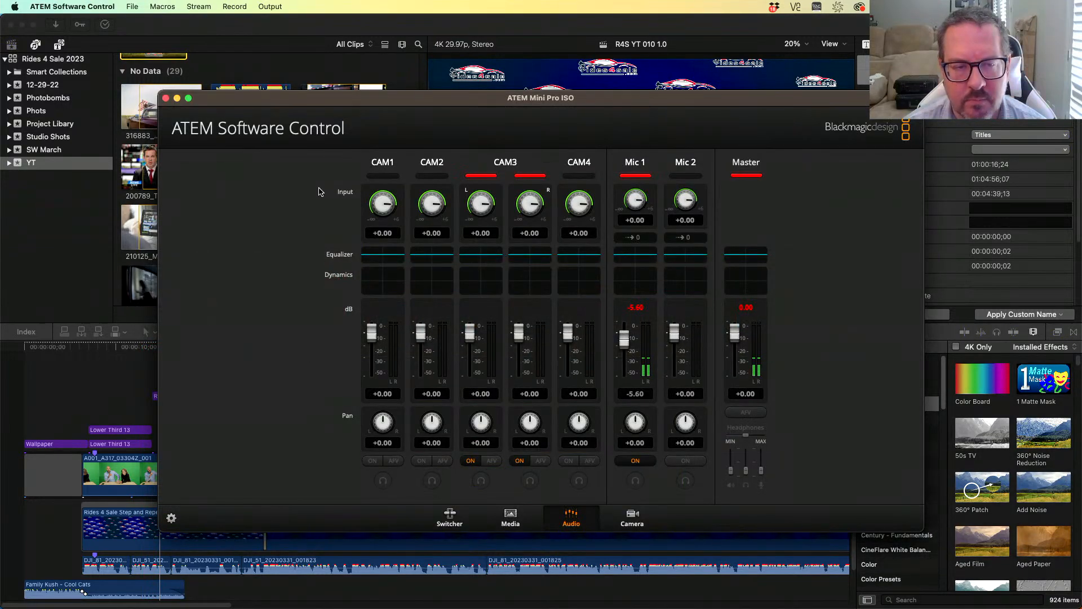
# - Disable split audio for Input 3: Camera 3 in the audio settings
pyautogui.click(172, 518)
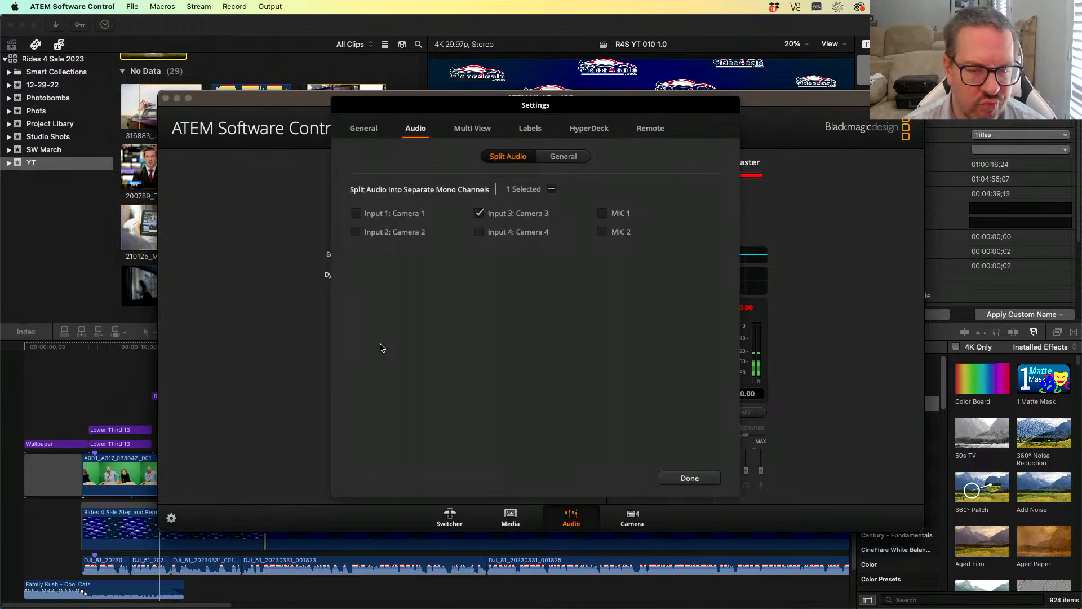
pyautogui.click(484, 215)
pyautogui.click(571, 159)
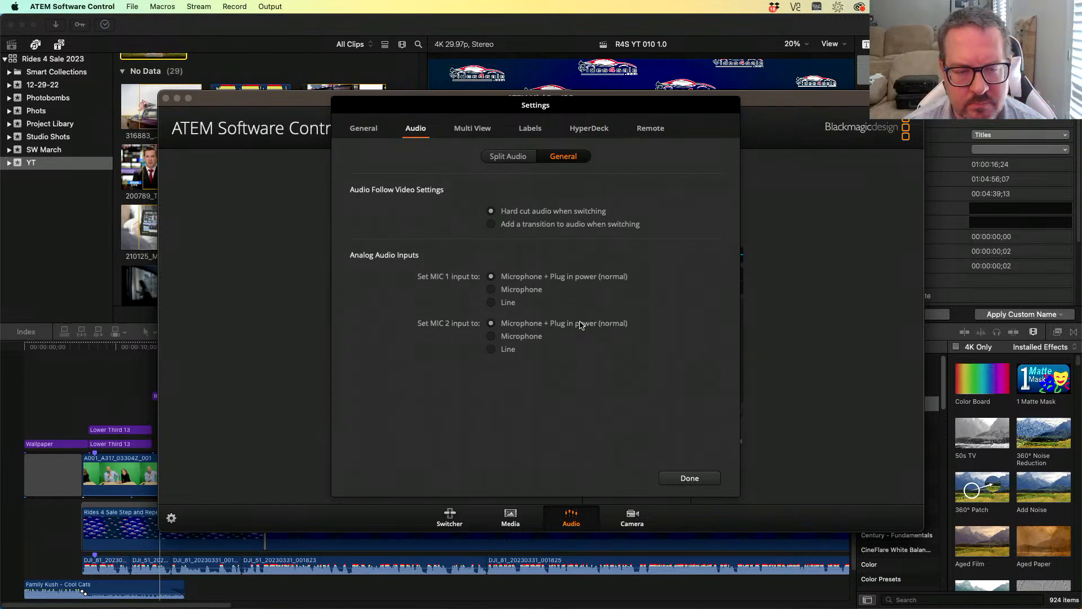
pyautogui.click(512, 157)
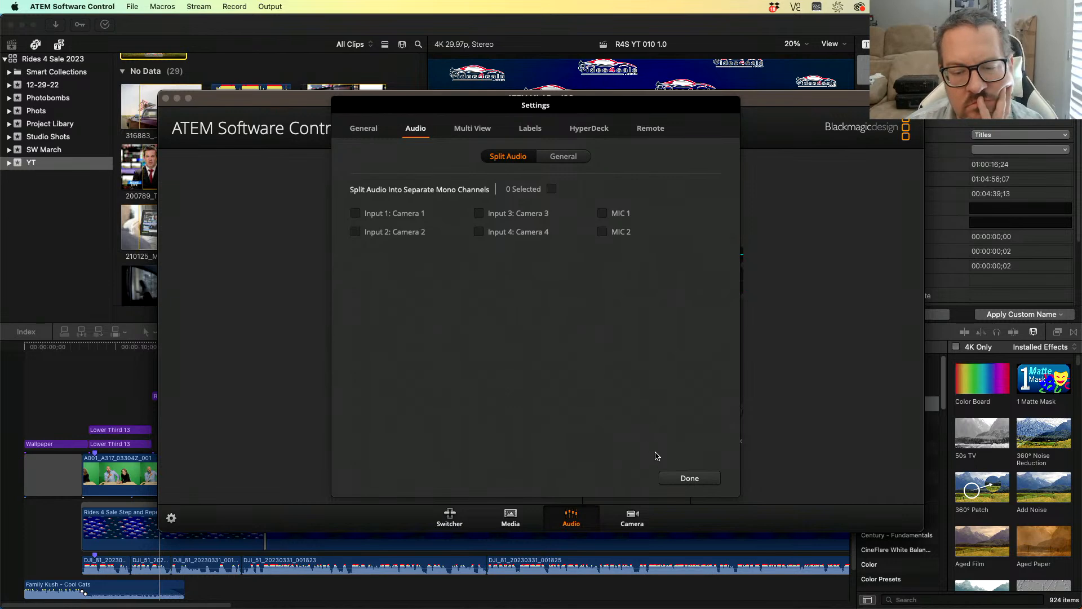
pyautogui.click(689, 478)
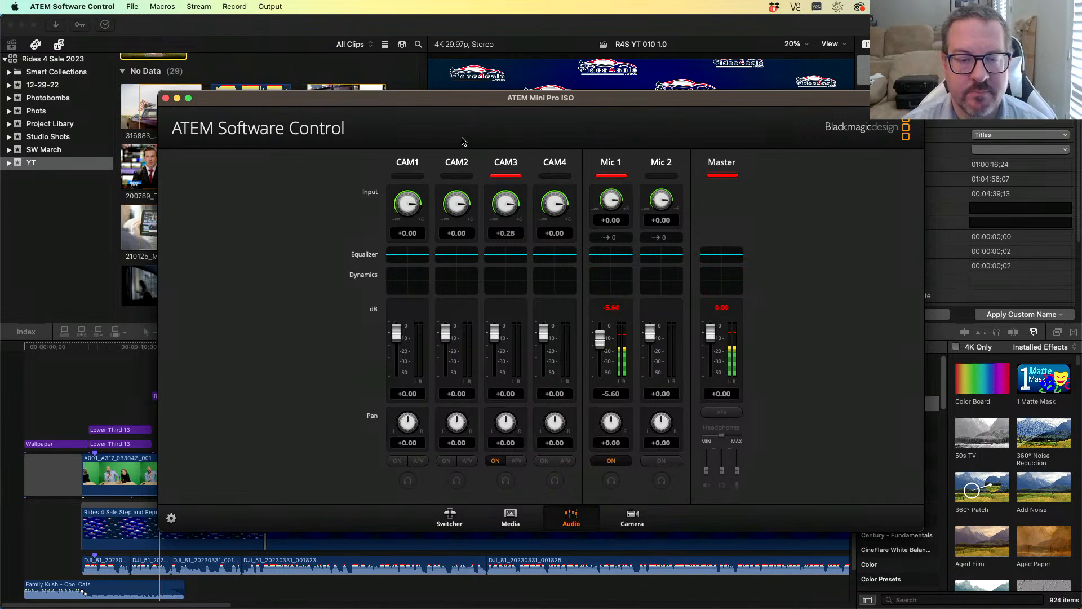
# - Set CAM3's input gain to 0
pyautogui.click(513, 232)
pyautogui.write('0')
pyautogui.press('Return')
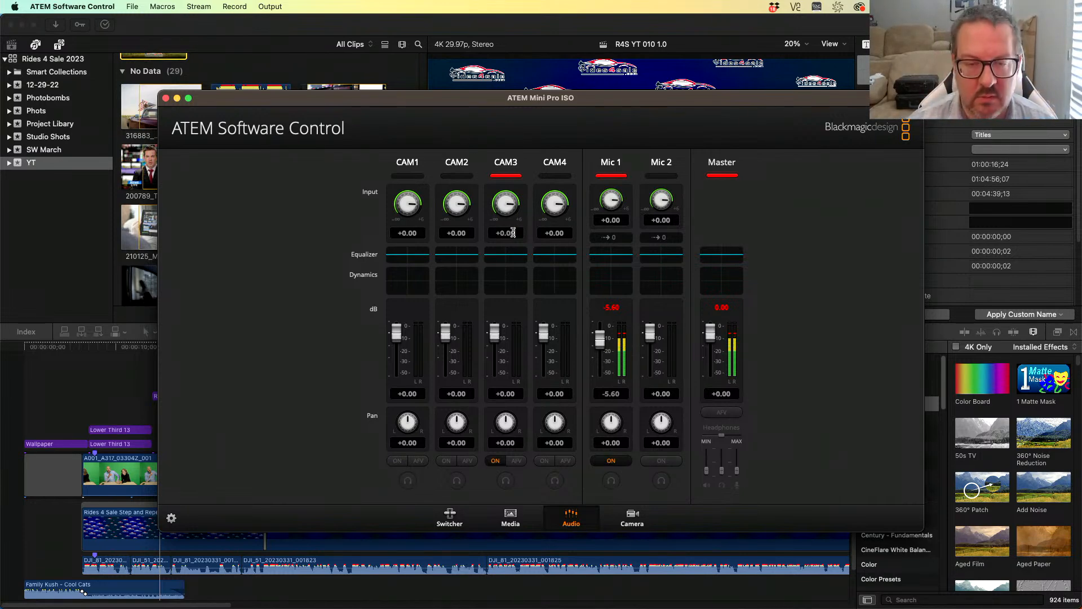
# - In System Settings, switch the Mac's sound output device to BMD HDMI
pyautogui.click(15, 7)
pyautogui.click(42, 42)
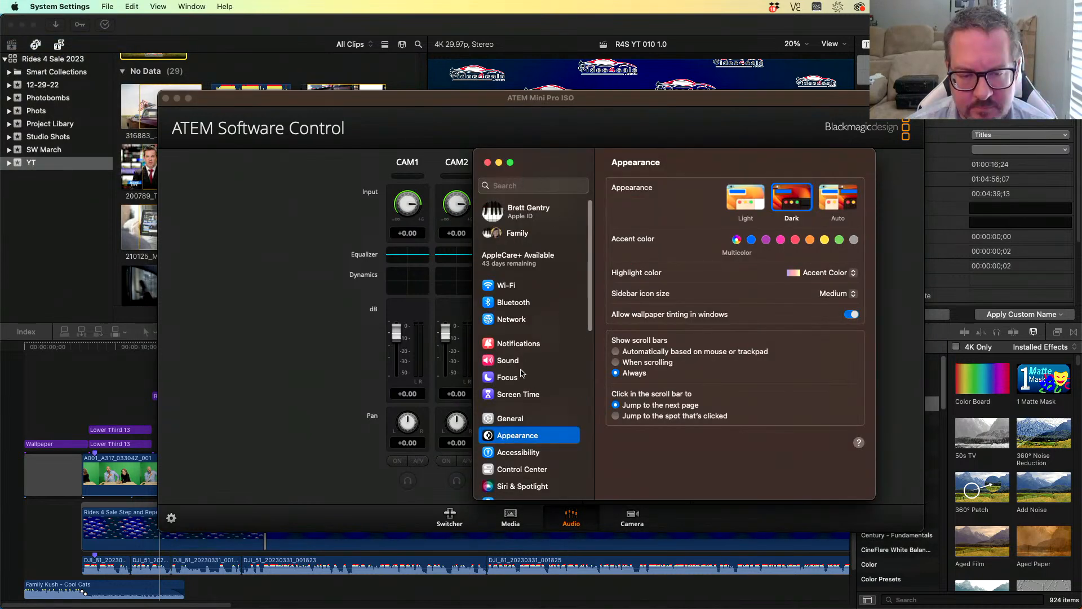
pyautogui.click(520, 361)
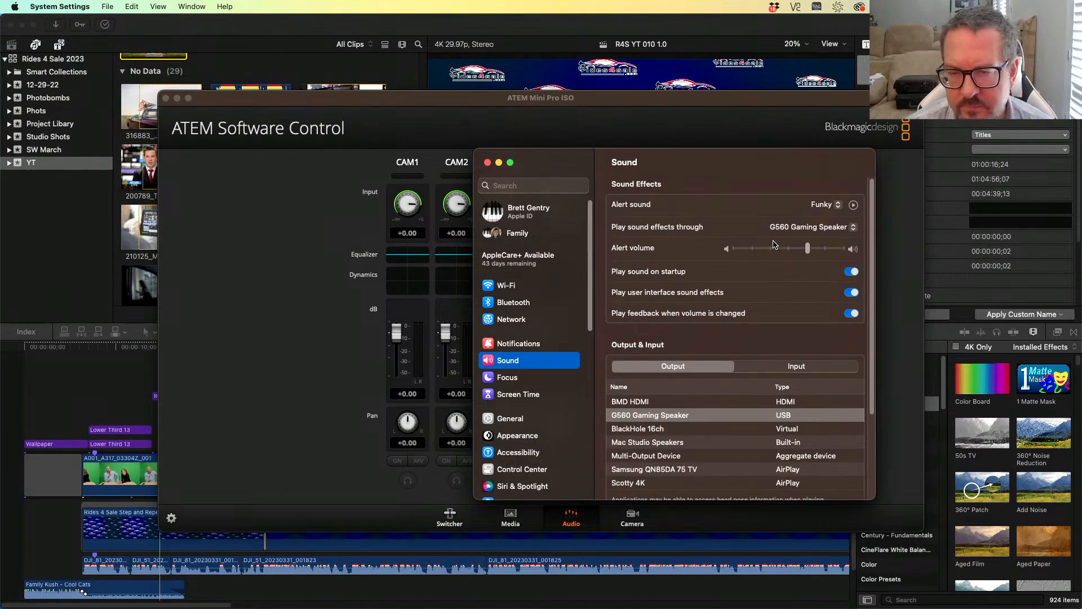
pyautogui.scroll(-5, 740, 317)
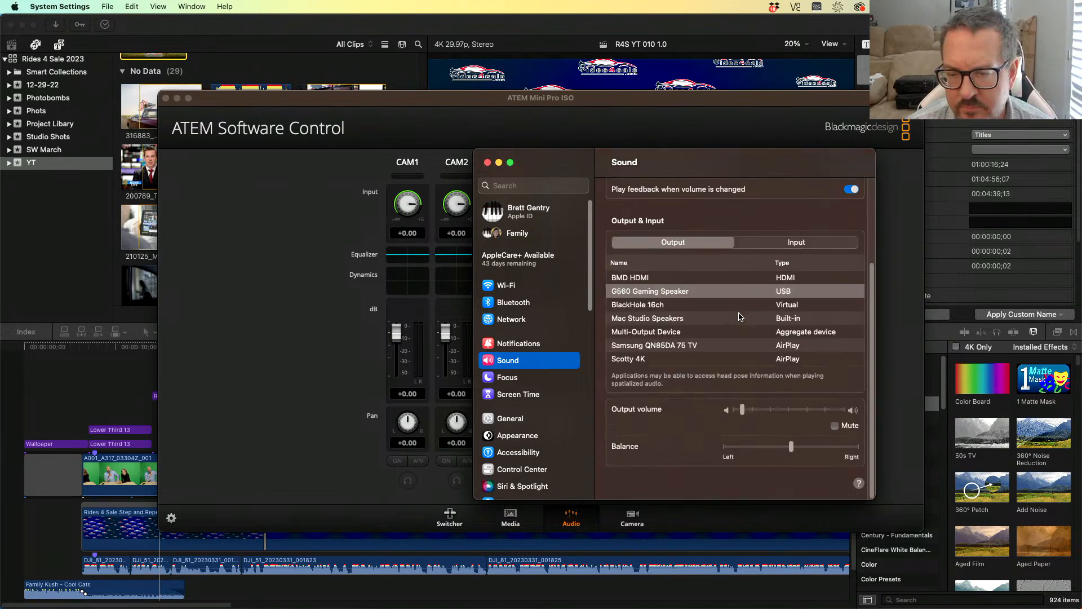
pyautogui.click(658, 278)
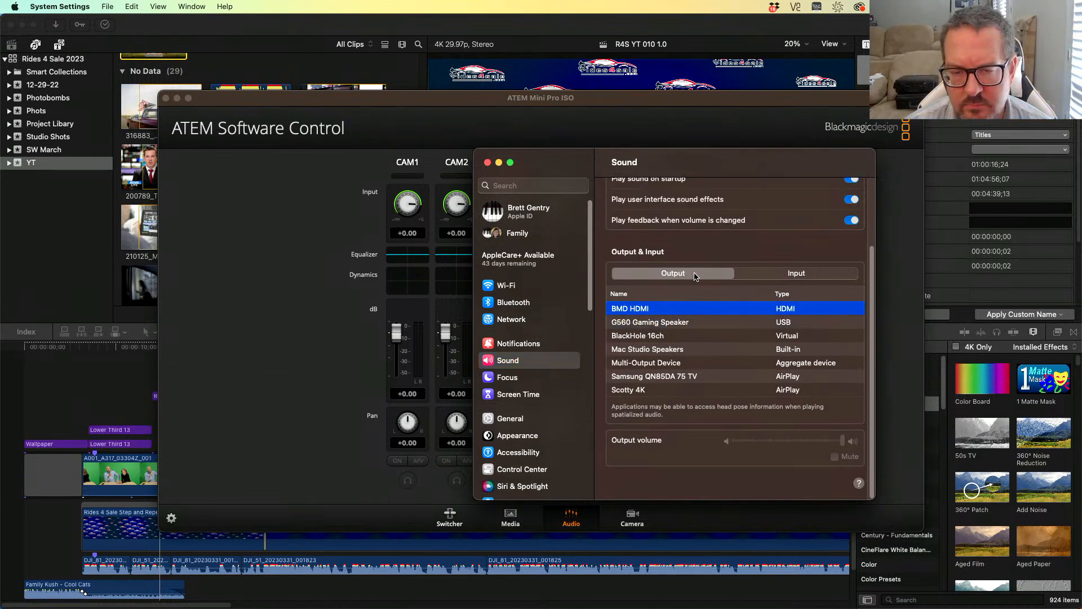
pyautogui.click(372, 253)
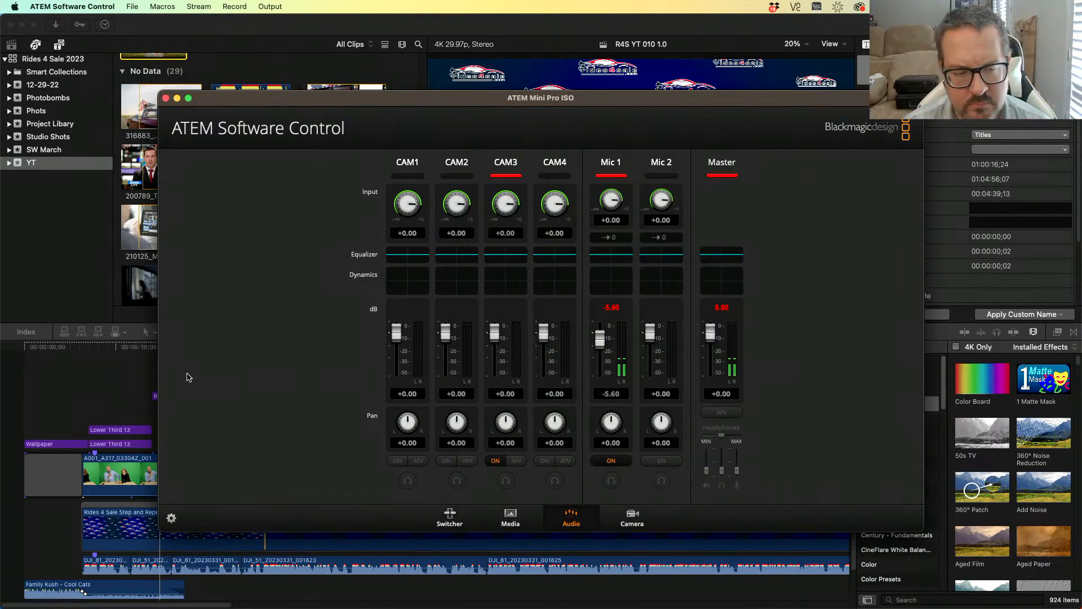
# - Play the Final Cut Pro timeline from its start and return to the ATEM mixer
pyautogui.click(77, 349)
pyautogui.click(47, 350)
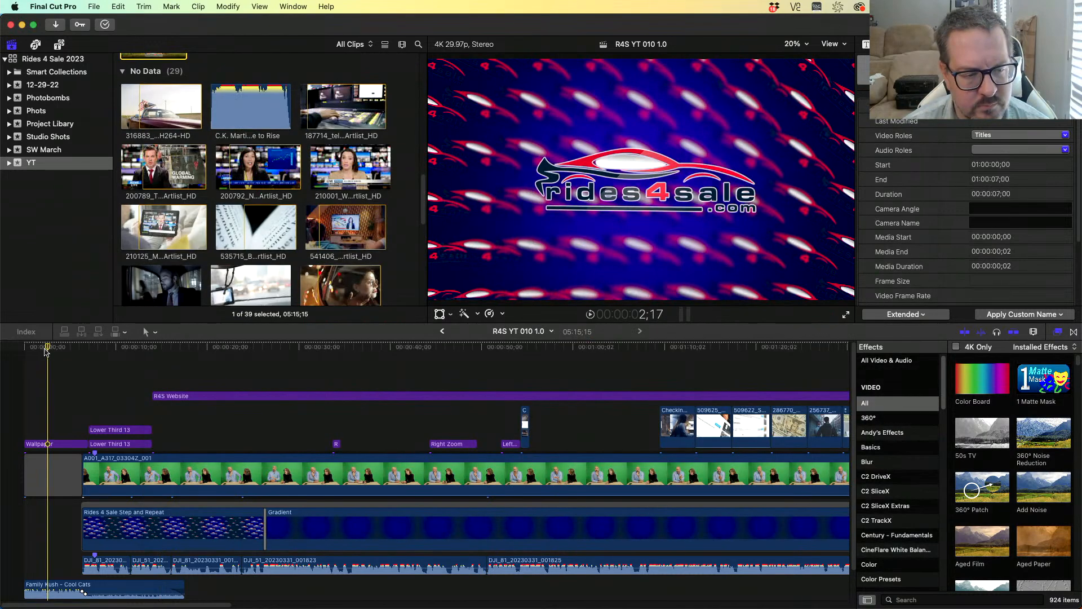
pyautogui.press('space')
pyautogui.press('super+Tab')
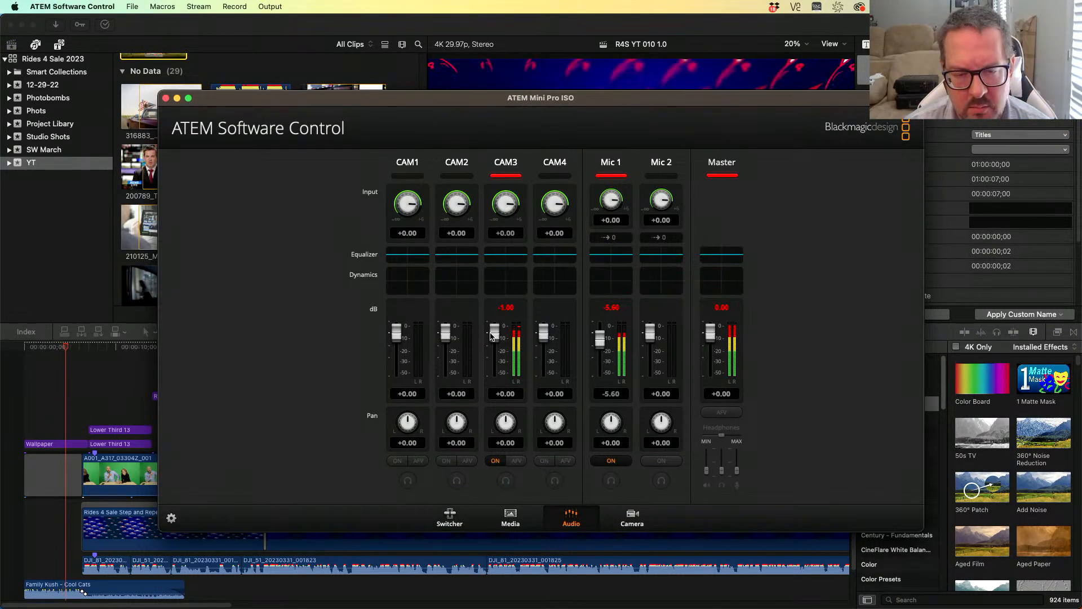
# - Lower CAM3's fader to about -24.6 dB and replay the timeline from near its start
pyautogui.moveTo(495, 337); pyautogui.dragTo(493, 362)
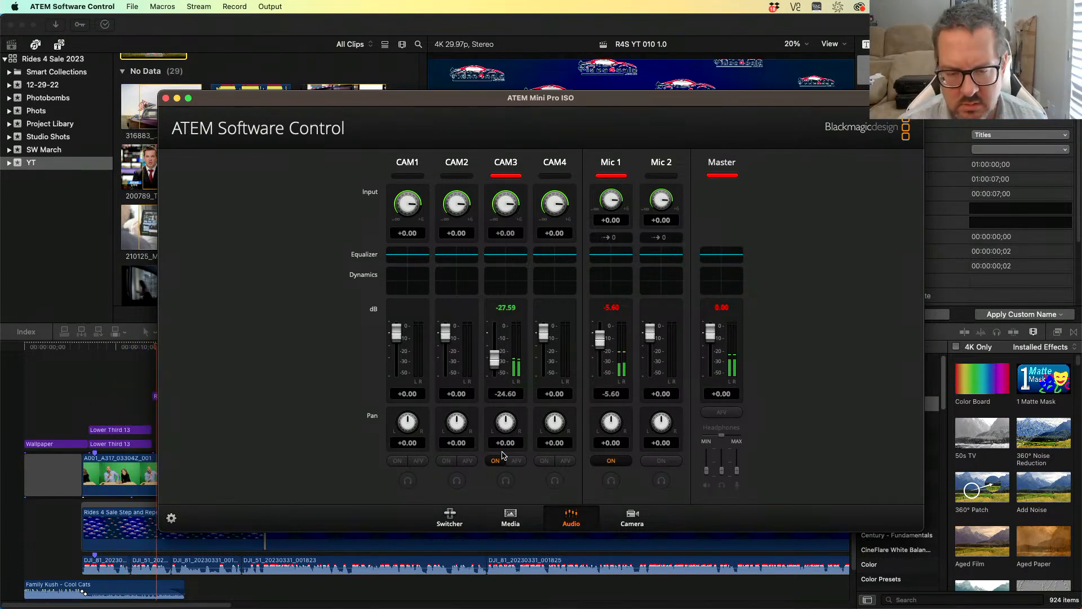
pyautogui.click(37, 348)
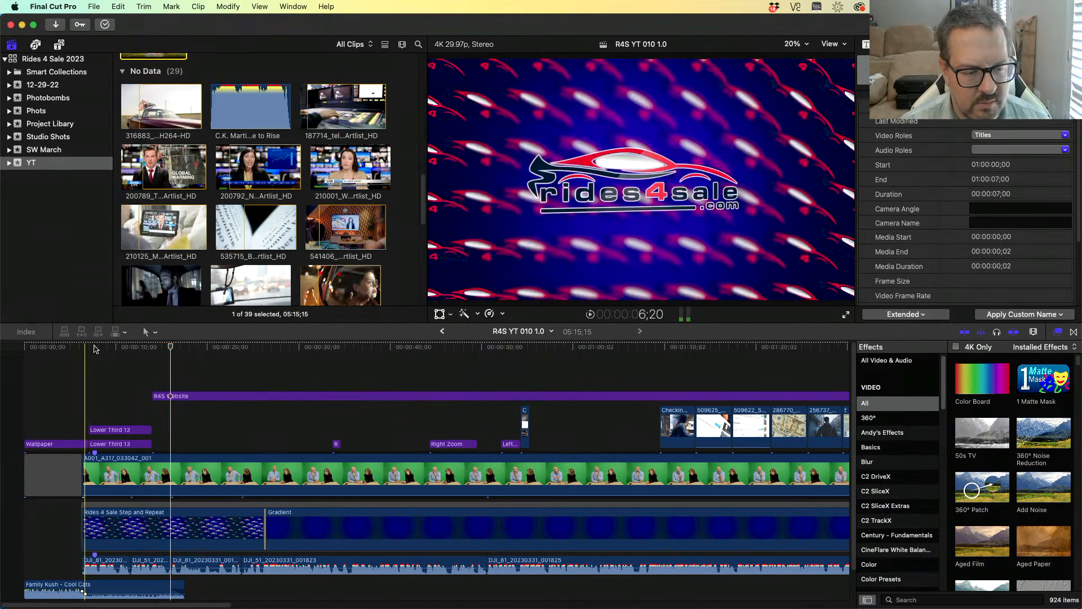
pyautogui.click(97, 347)
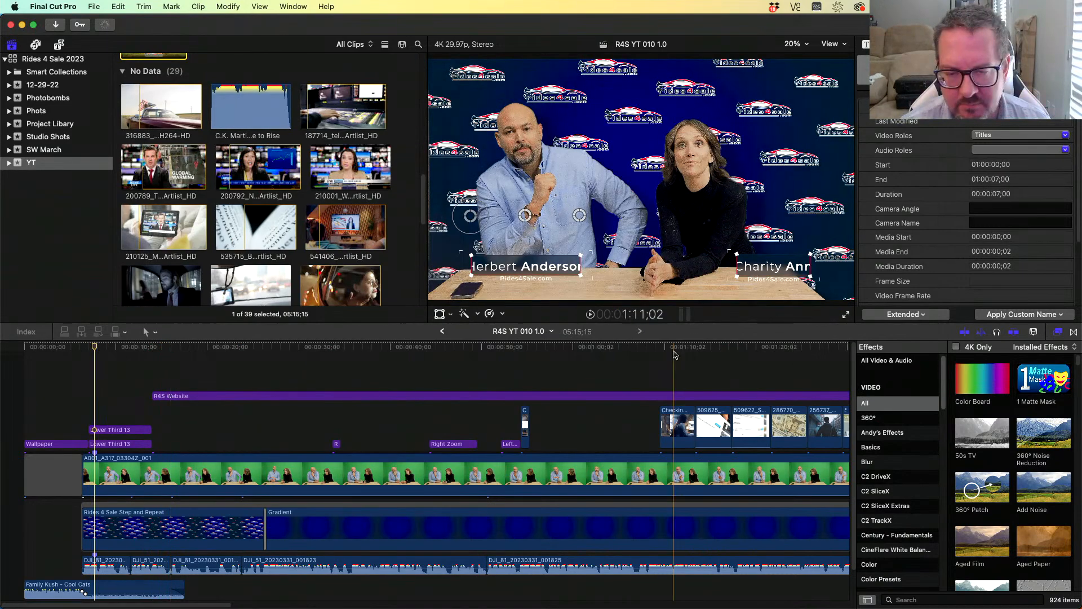
# - Append the green-screen clip B001_A001_0427JY_001 from the Studio Shots event to the end of the timeline
pyautogui.scroll(3, 164, 93)
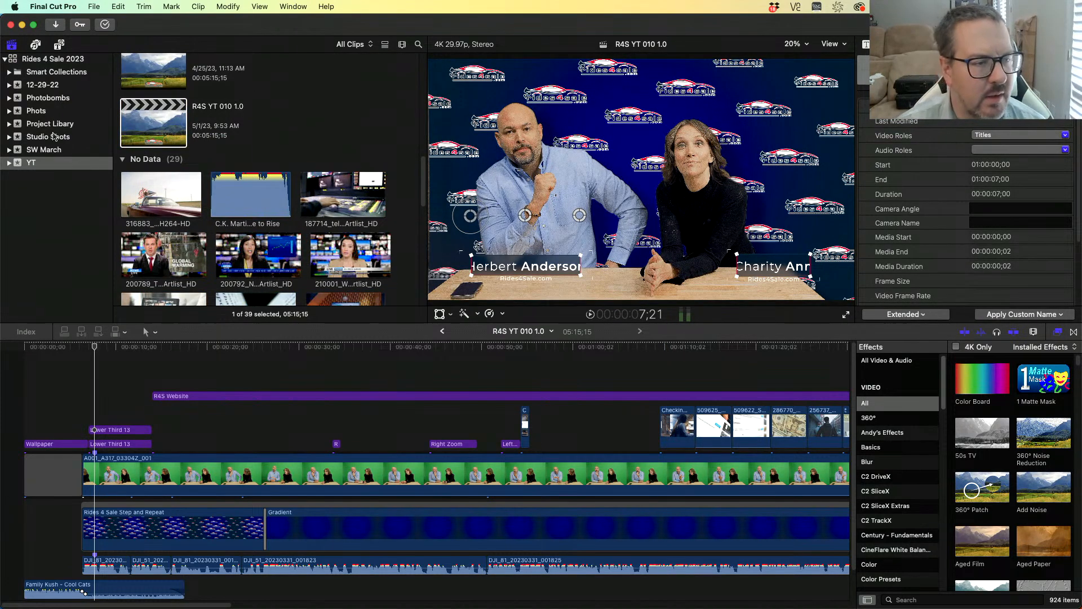
pyautogui.click(48, 137)
pyautogui.click(333, 133)
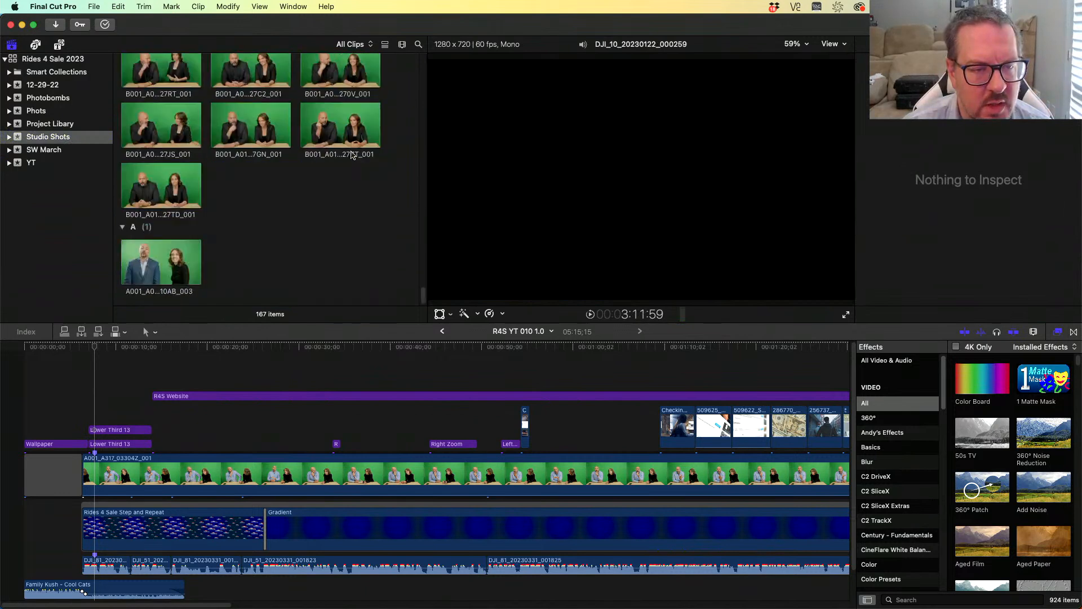
pyautogui.scroll(5, 348, 167)
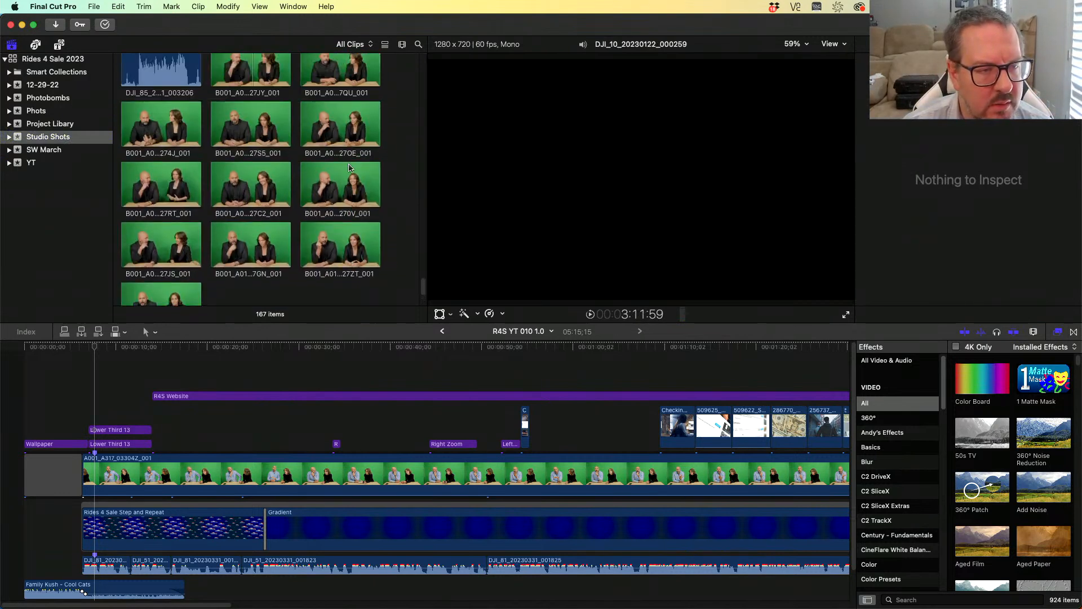
pyautogui.click(256, 109)
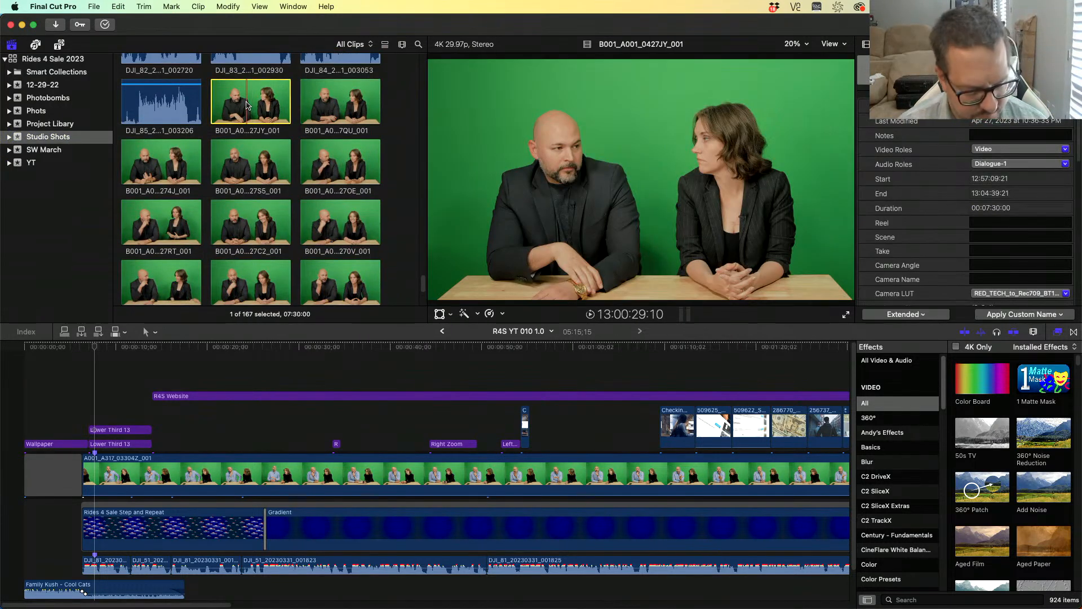
pyautogui.press('e')
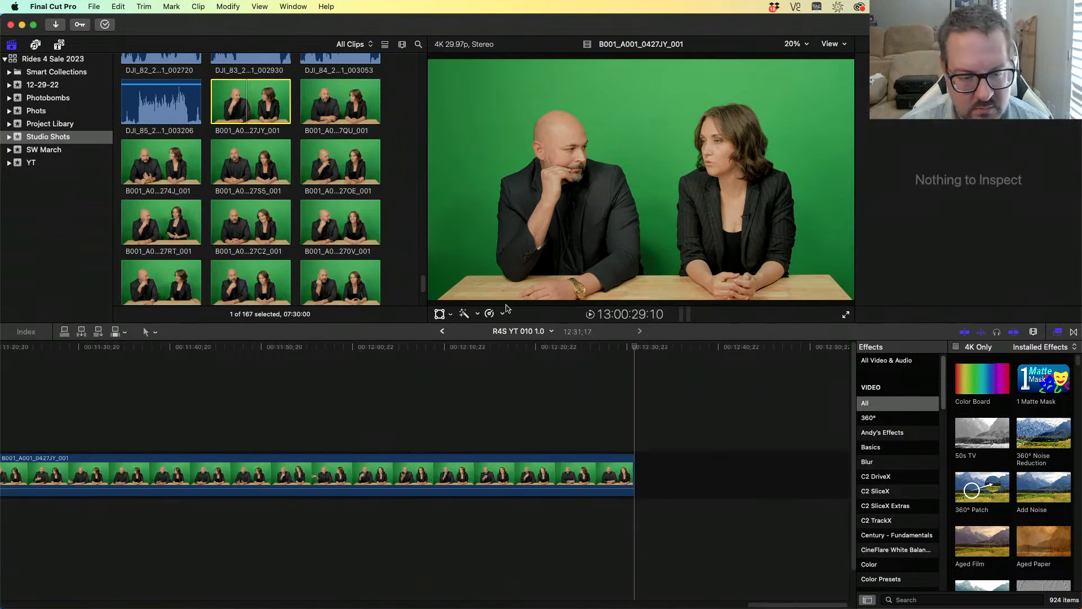
# - Move the appended clip later on the timeline, leaving a gap after the end screen
pyautogui.click(330, 417)
pyautogui.press('Up')
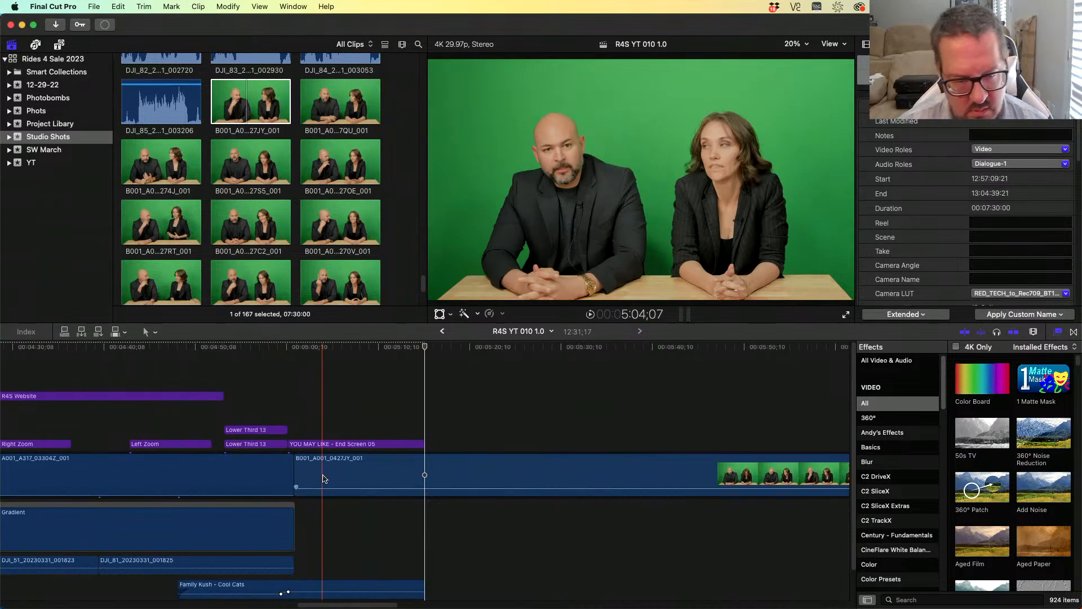
pyautogui.moveTo(330, 478)
pyautogui.mouseDown()
pyautogui.moveTo(578, 470)
pyautogui.moveTo(347, 475)
pyautogui.mouseUp()
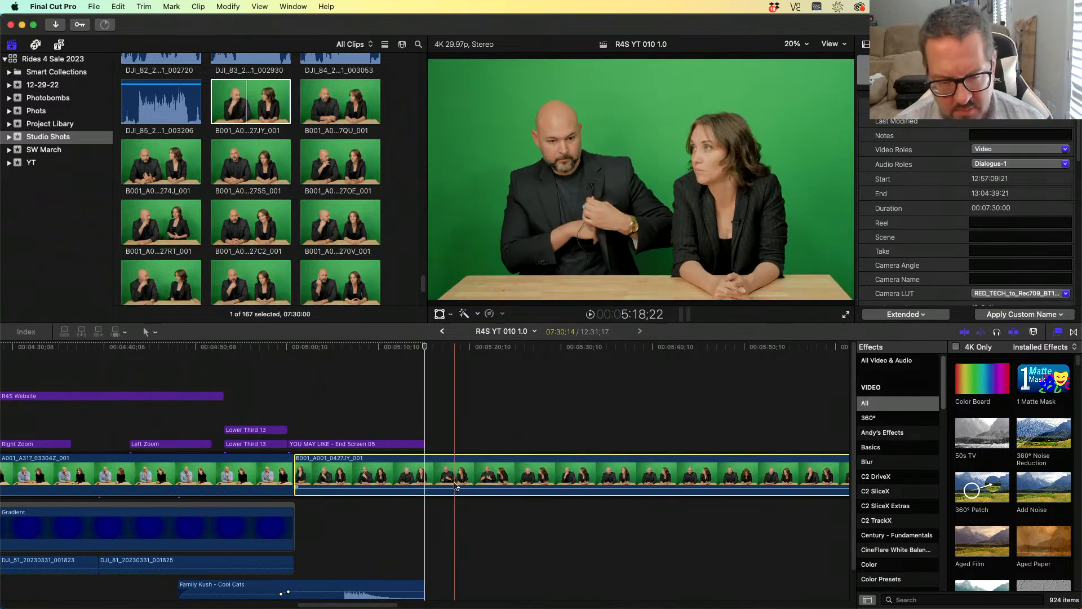
pyautogui.press('super+z')
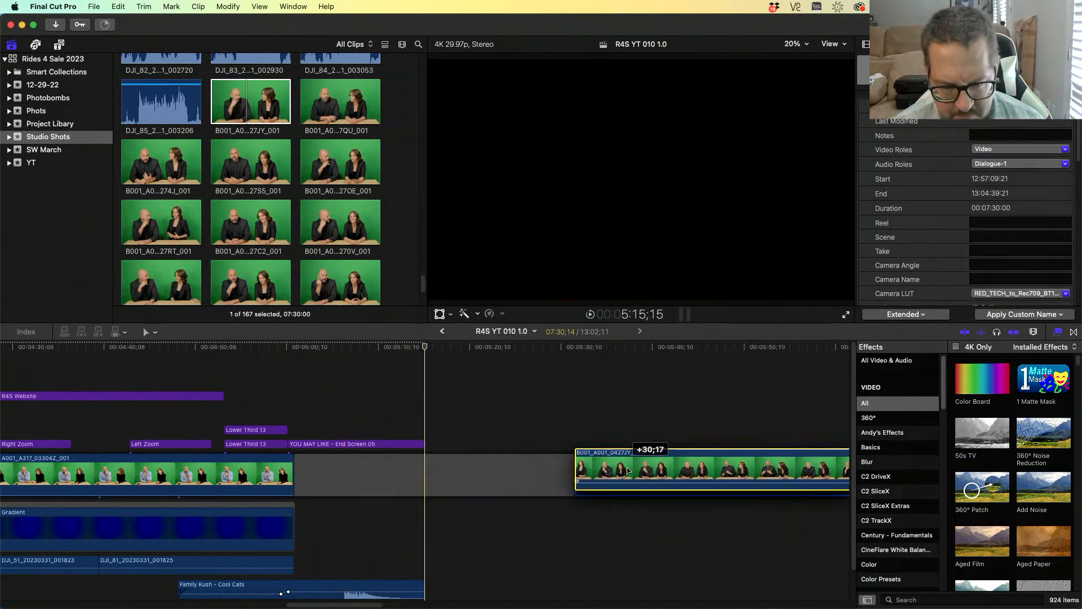
pyautogui.moveTo(623, 354); pyautogui.dragTo(661, 355)
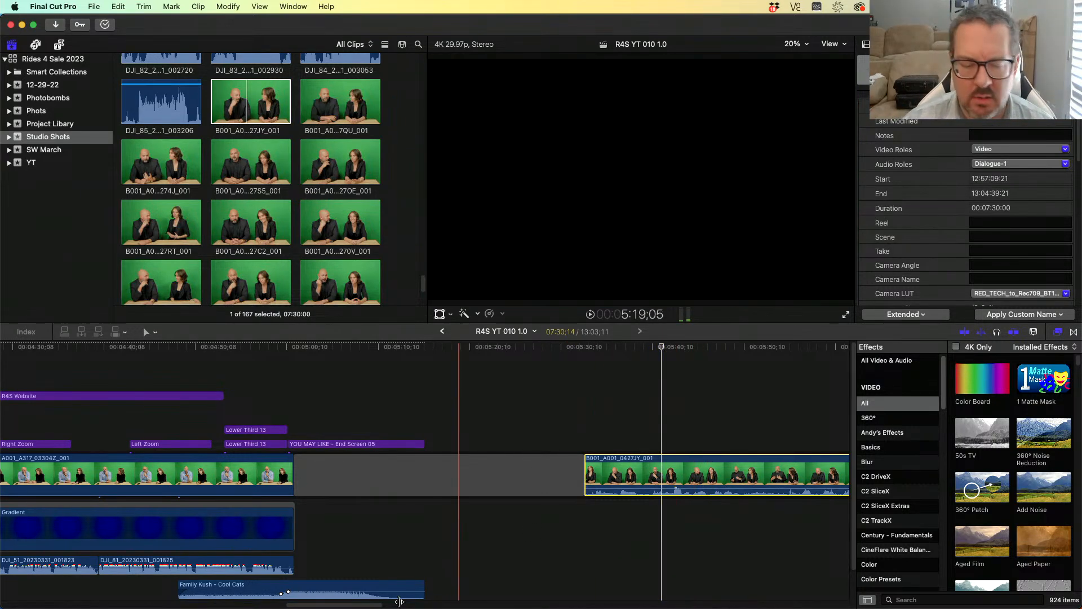
# - Play the green-screen clip from shortly after its start
pyautogui.hscroll(10, 395, 553)
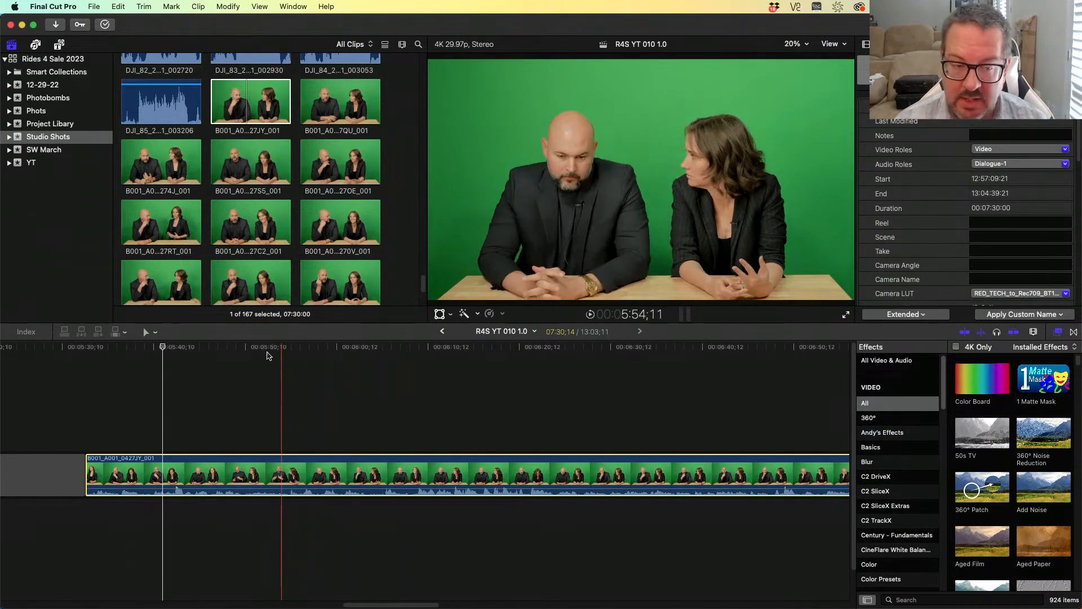
pyautogui.click(242, 346)
pyautogui.press('space')
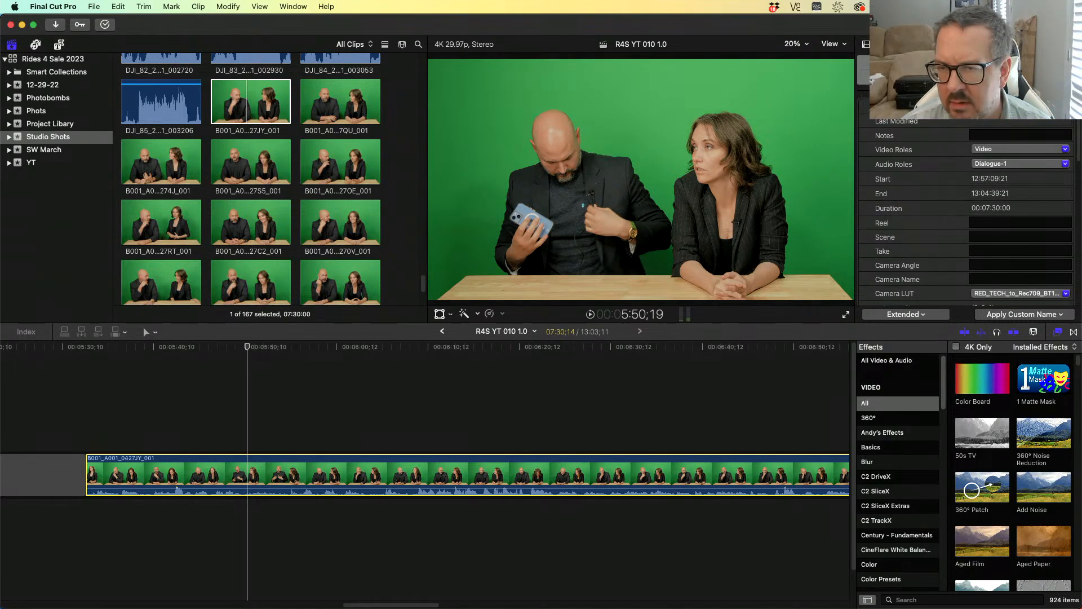
# - Open the clip's audio inspector and set its audio configuration to Dual Mono
pyautogui.click(867, 45)
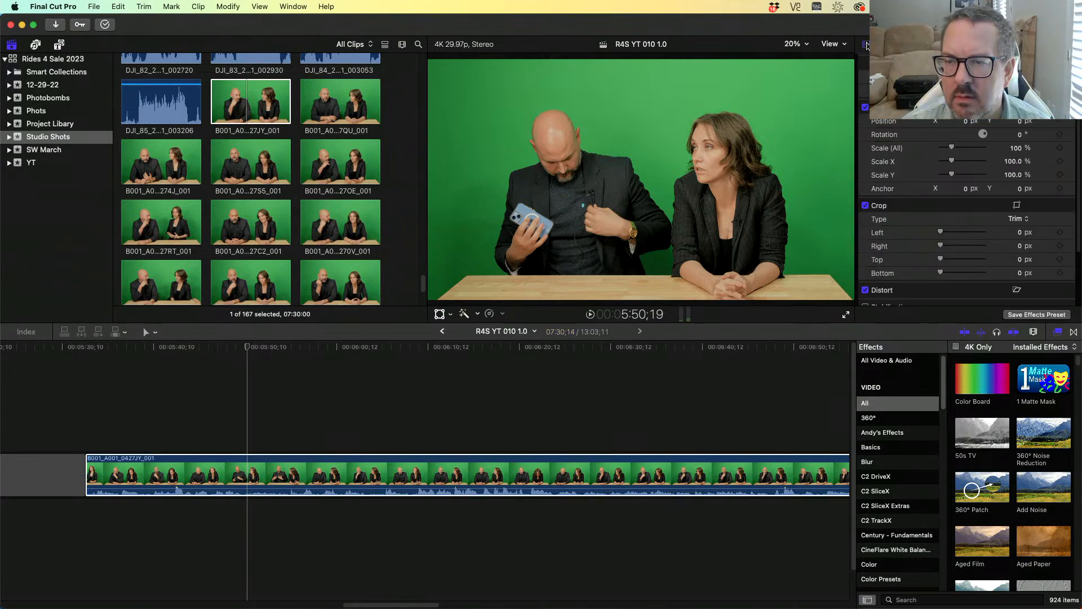
pyautogui.click(880, 45)
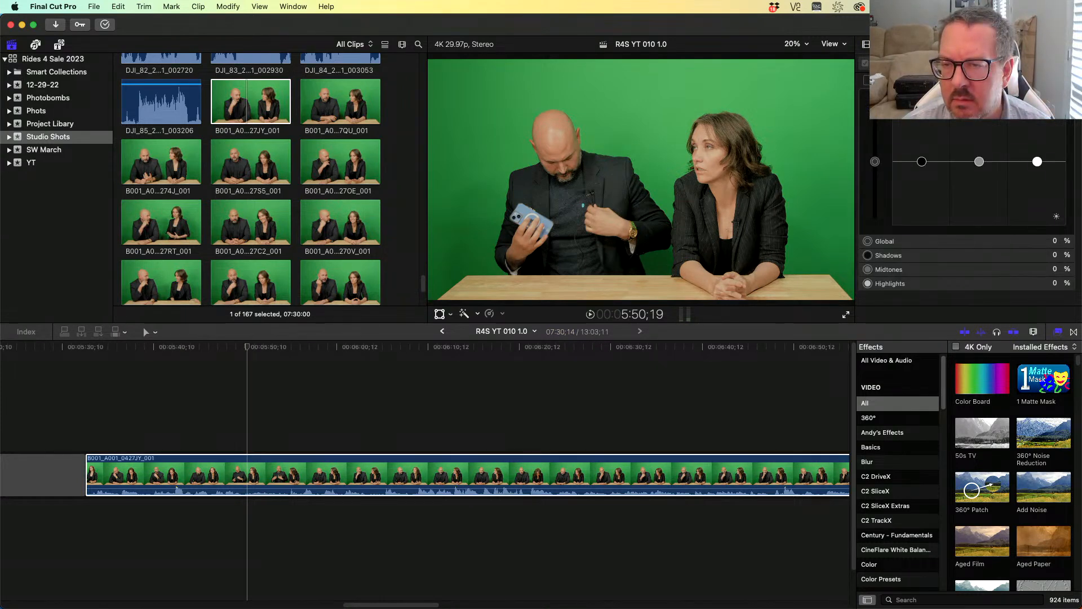
pyautogui.click(896, 45)
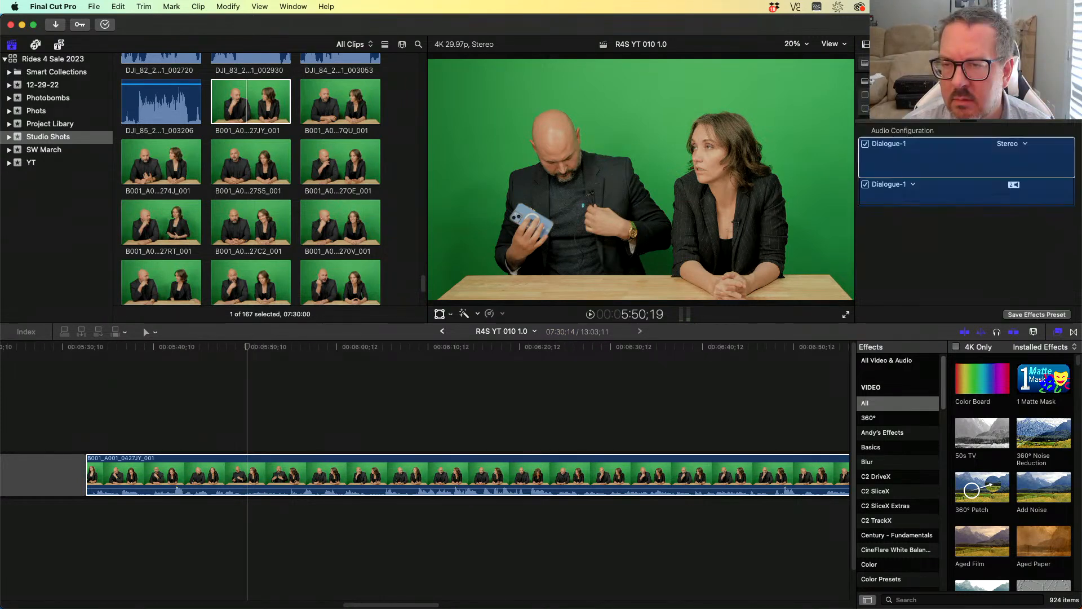
pyautogui.click(1011, 144)
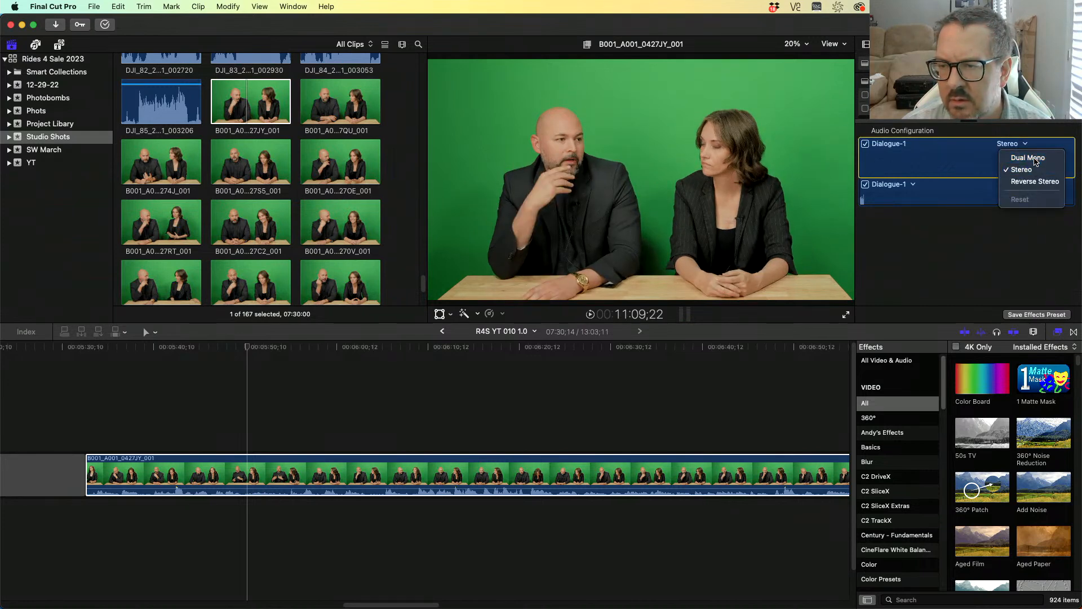
pyautogui.click(1031, 158)
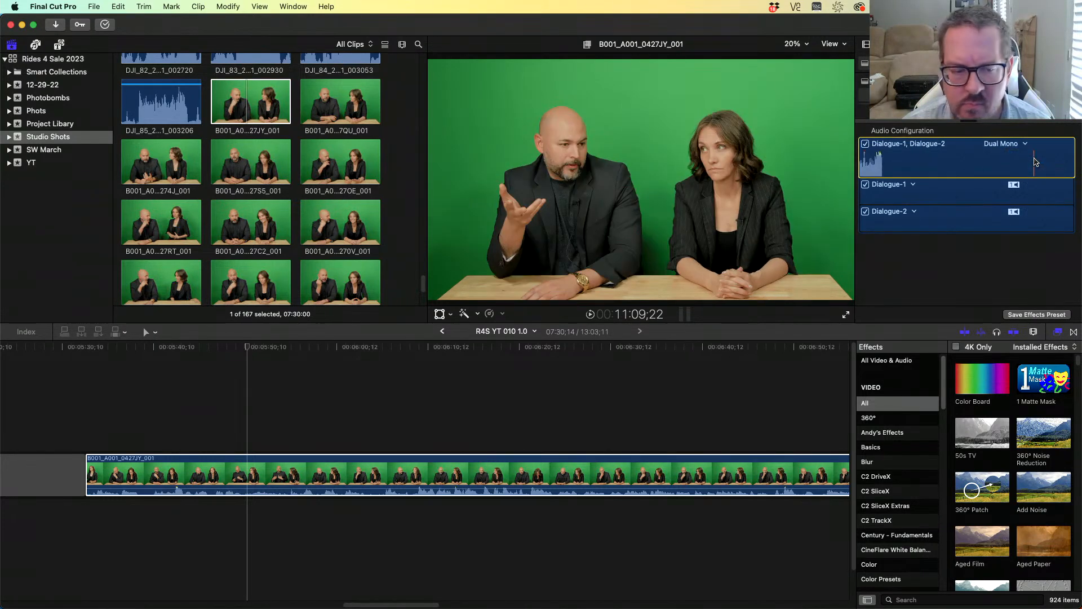
# - Detach the clip's audio and expand the detached audio's components
pyautogui.rightClick(350, 473)
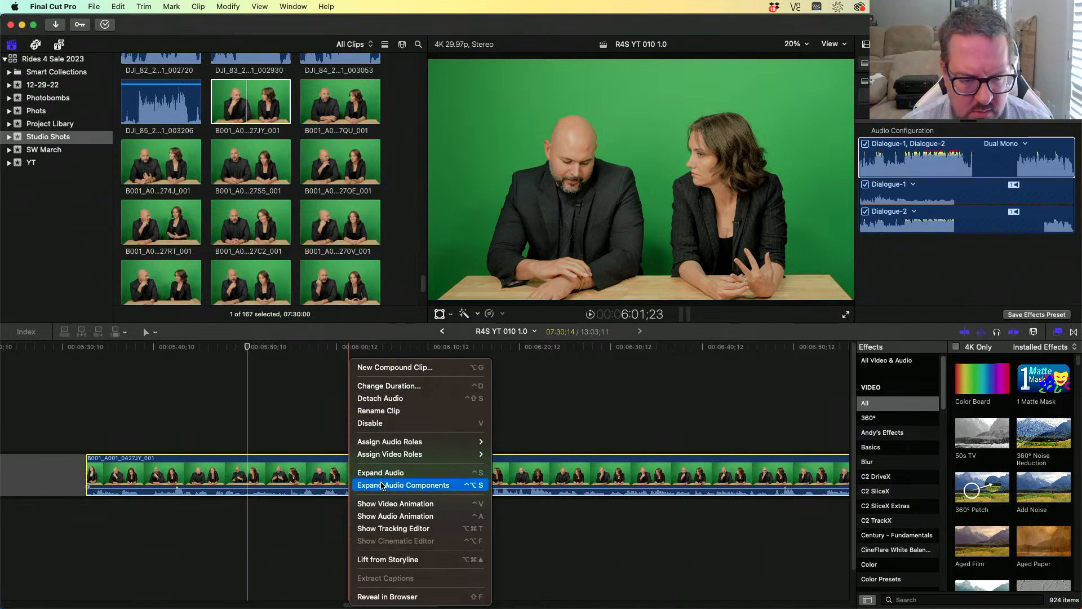
pyautogui.click(391, 399)
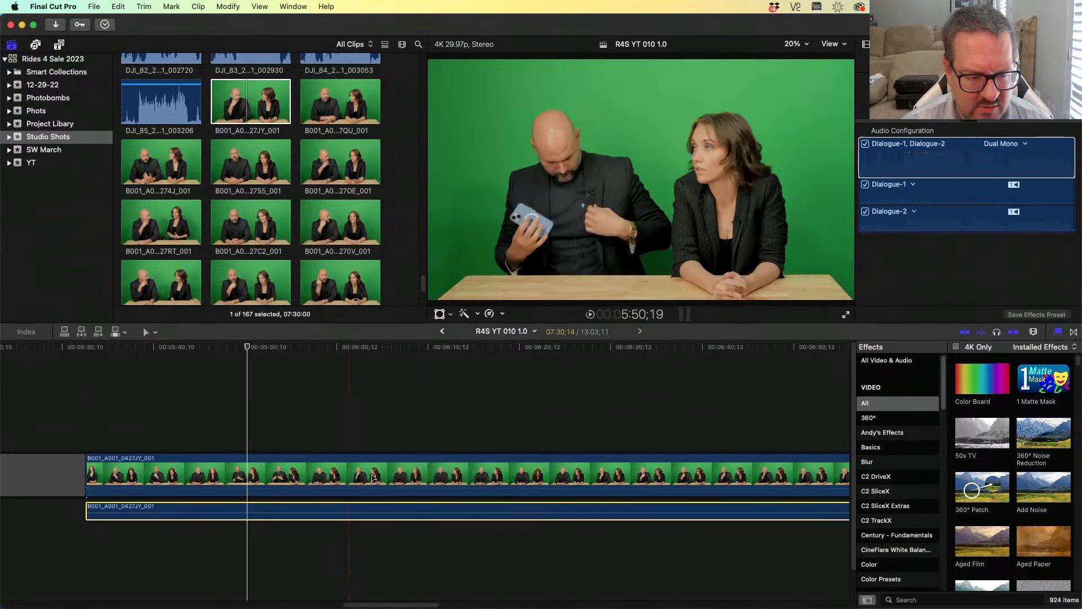
pyautogui.rightClick(367, 506)
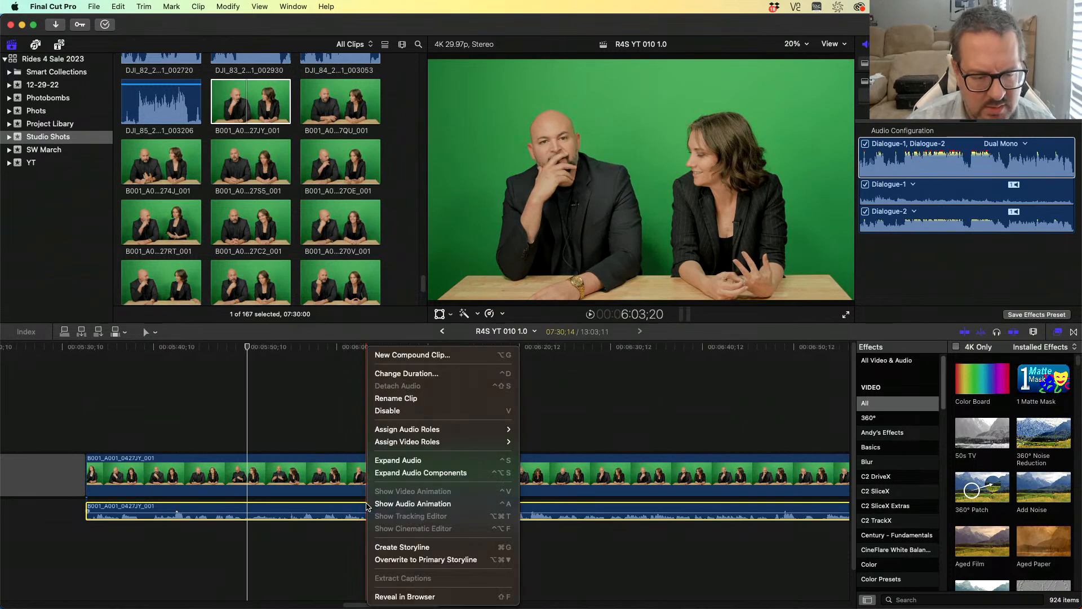
pyautogui.click(415, 475)
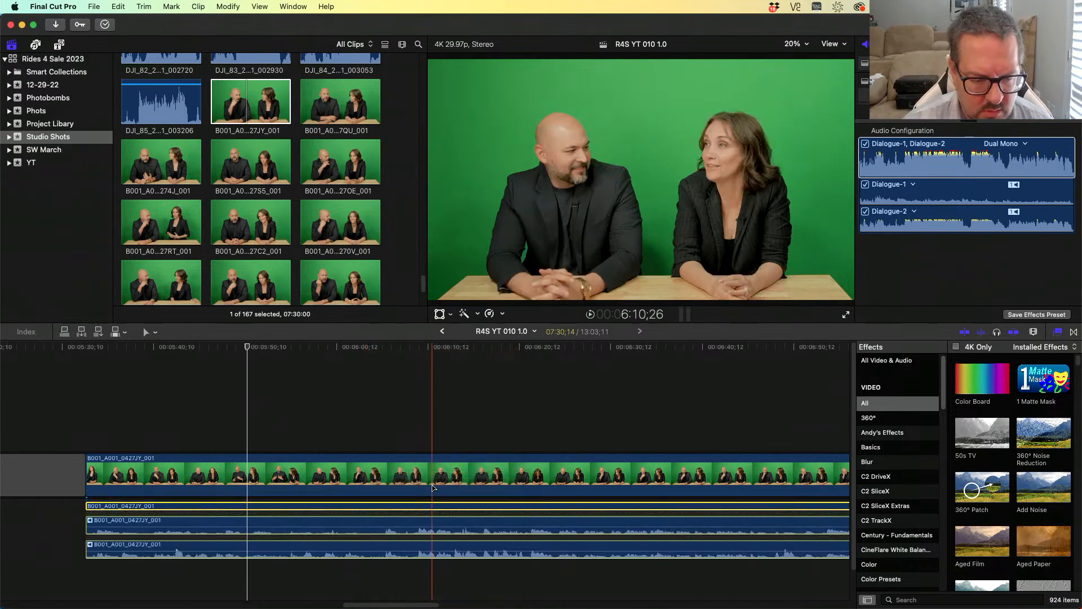
# - Blade the clip and its audio at the playhead and delete everything before the cut
pyautogui.click(383, 430)
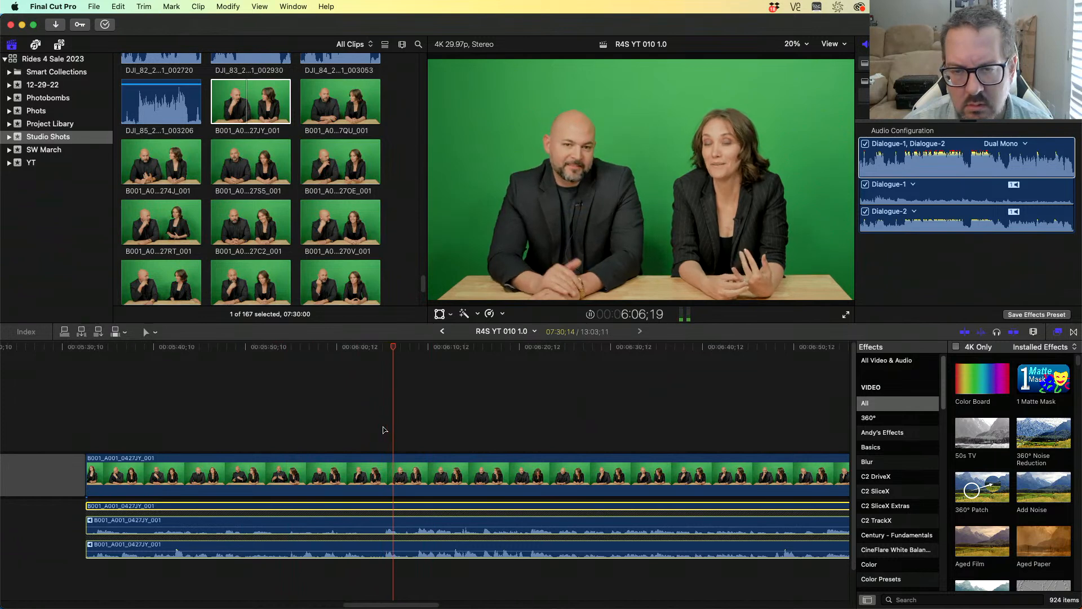
pyautogui.moveTo(403, 343); pyautogui.dragTo(378, 360)
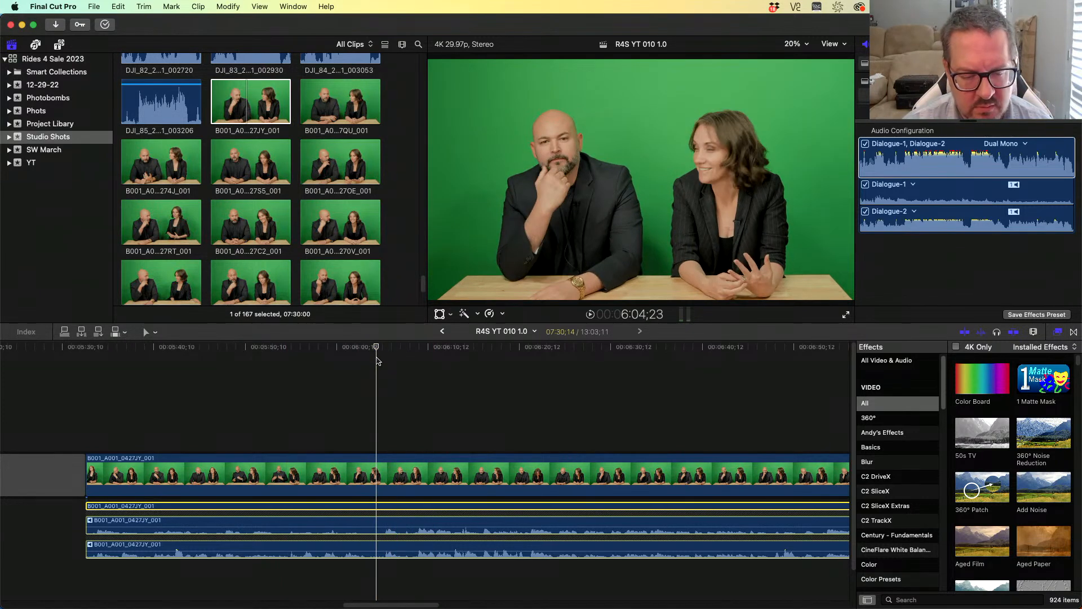
pyautogui.press('super+b')
pyautogui.moveTo(315, 421); pyautogui.dragTo(277, 604)
pyautogui.press('Delete')
pyautogui.press('Up')
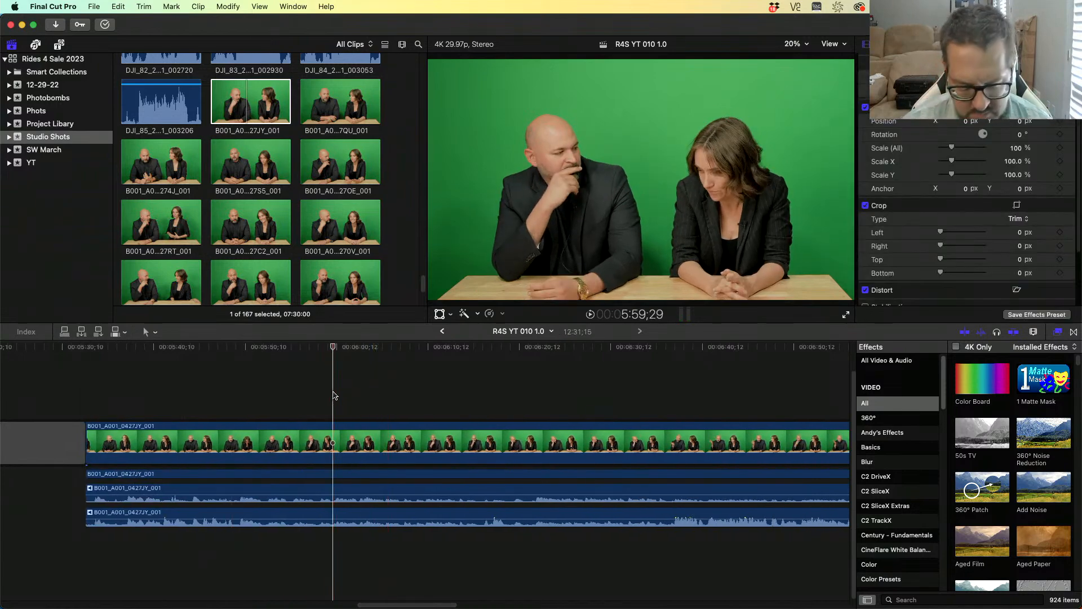
# - Blade near the clip's end and delete the short tail section
pyautogui.press('End')
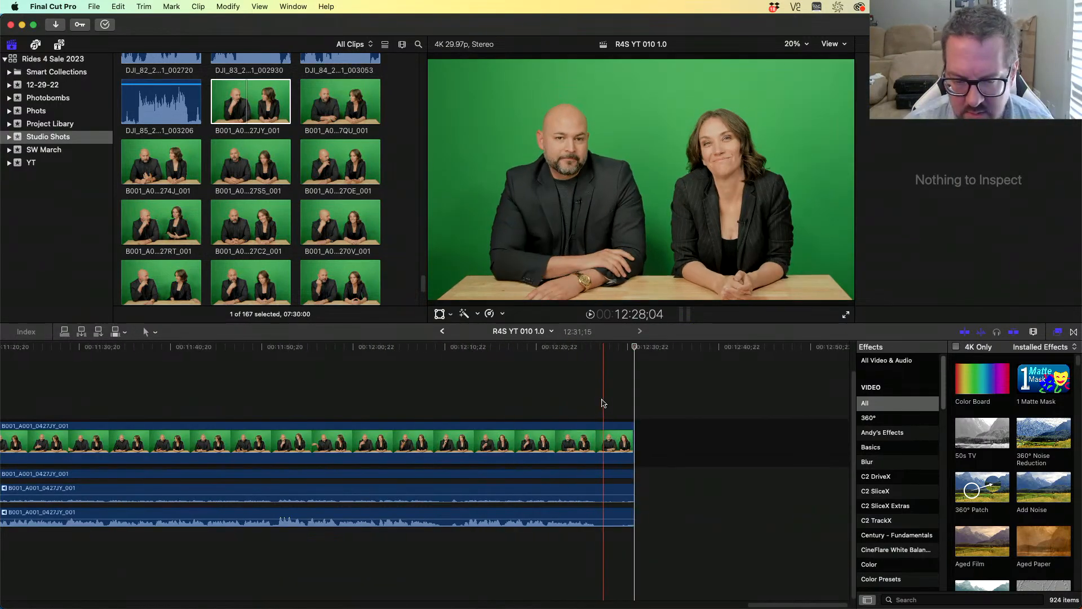
pyautogui.press('super+b')
pyautogui.moveTo(601, 403); pyautogui.dragTo(649, 564)
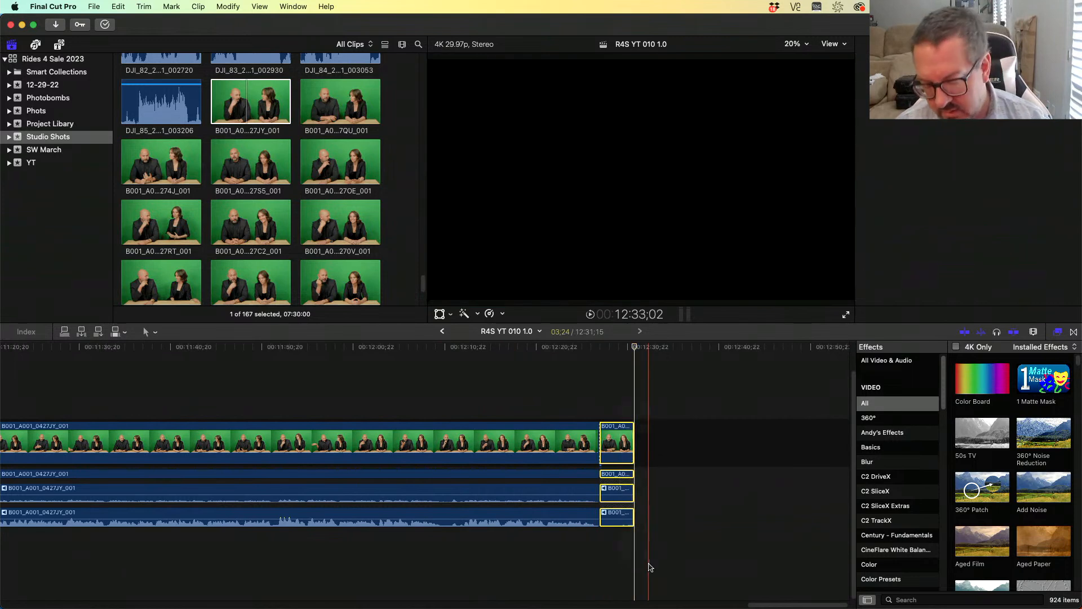
pyautogui.press('Delete')
pyautogui.press('Up')
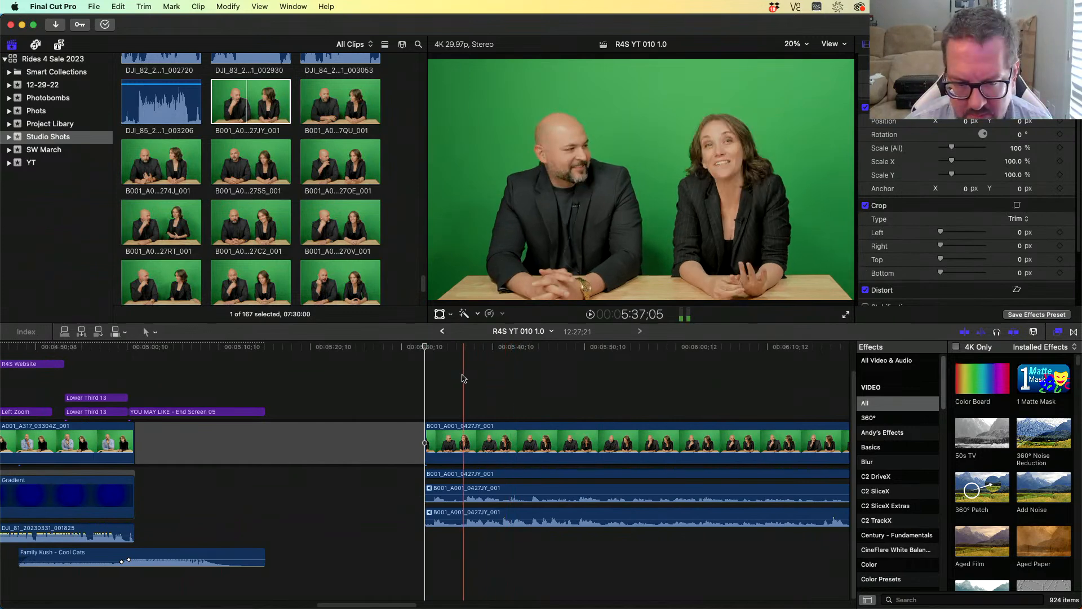
# - Duplicate the detached audio with its components below the original
pyautogui.moveTo(547, 583); pyautogui.dragTo(570, 484)
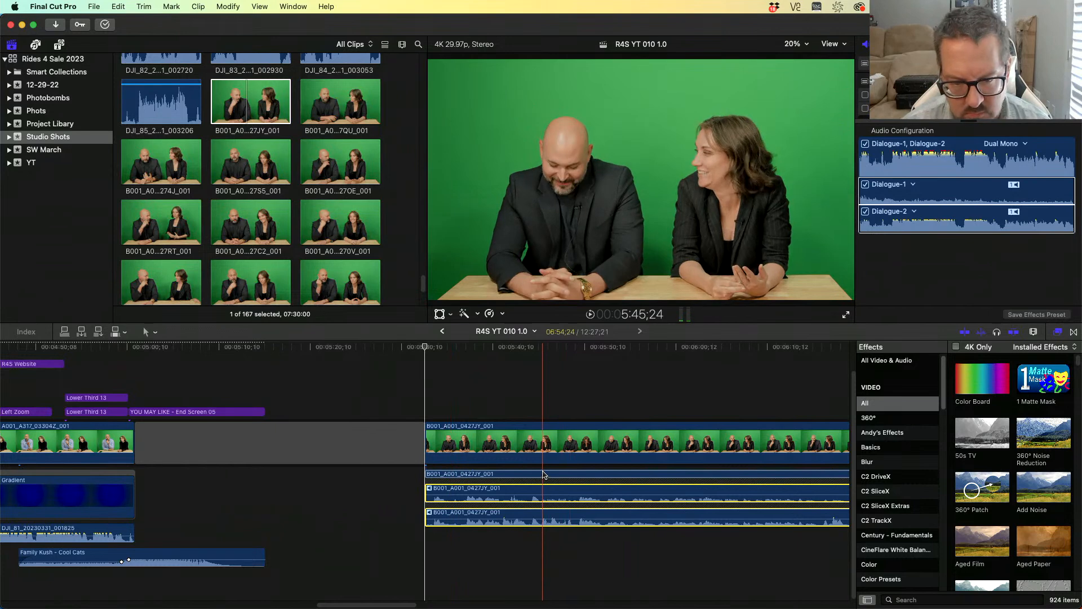
pyautogui.click(538, 492)
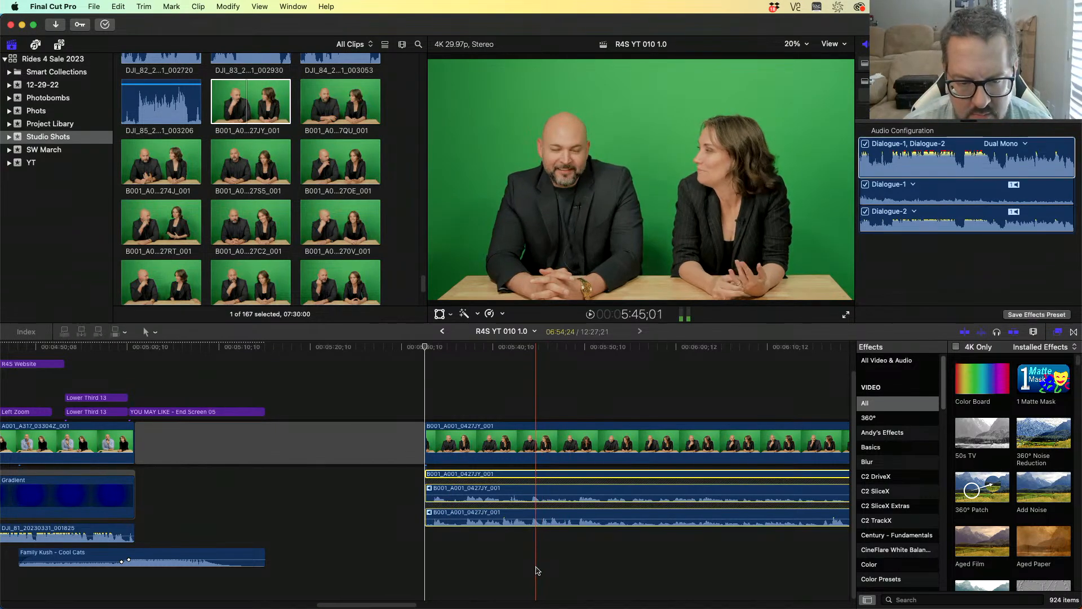
pyautogui.moveTo(527, 474); pyautogui.dragTo(528, 502)
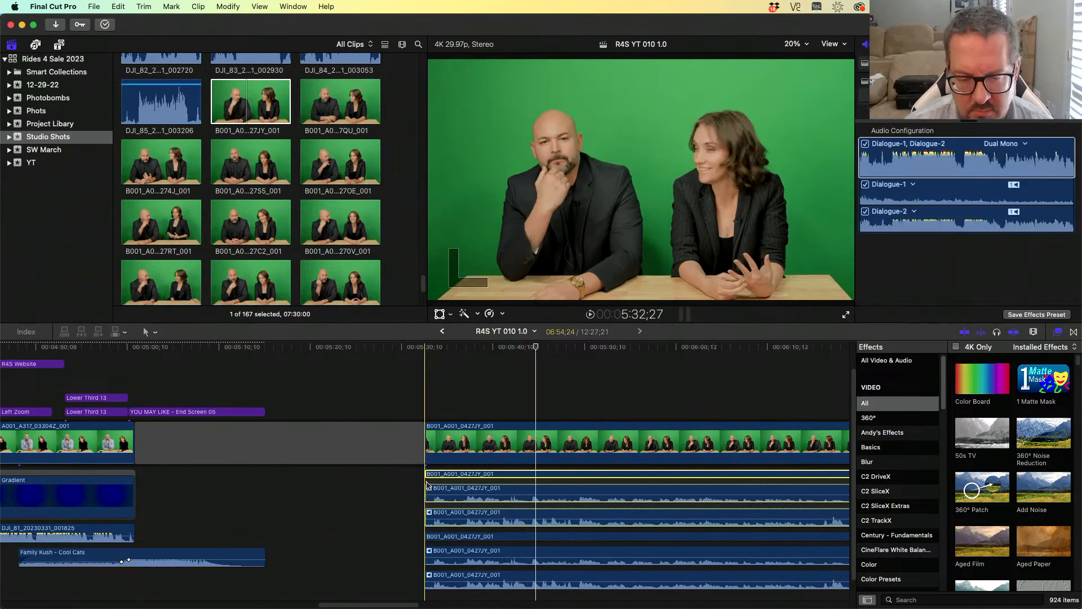
# - Delete a different dialogue component from each audio copy and collapse both copies' components
pyautogui.click(514, 516)
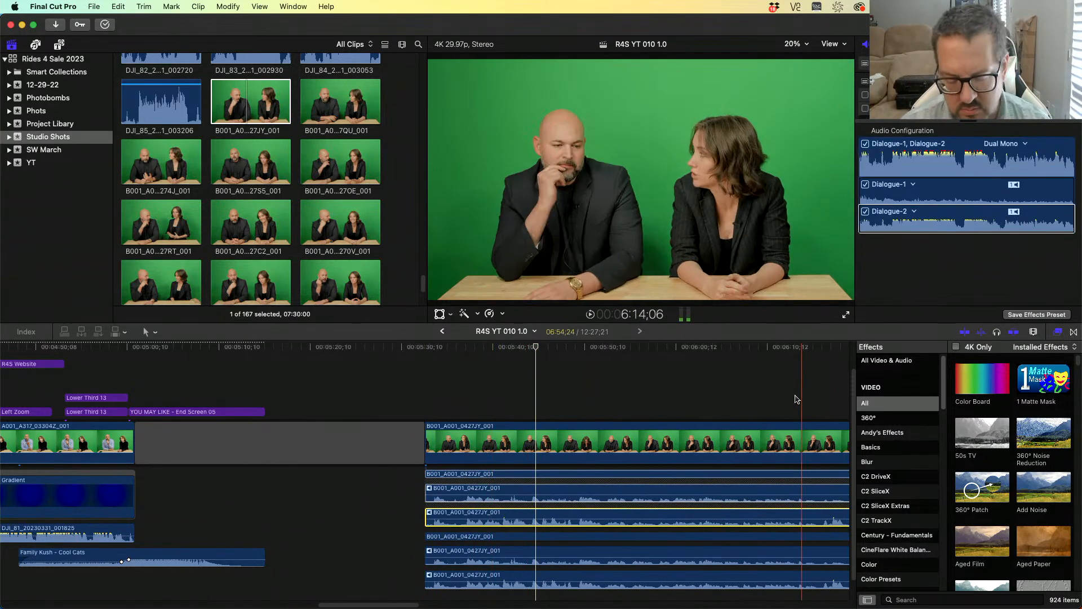
pyautogui.press('Delete')
pyautogui.click(583, 529)
pyautogui.press('Delete')
pyautogui.rightClick(570, 514)
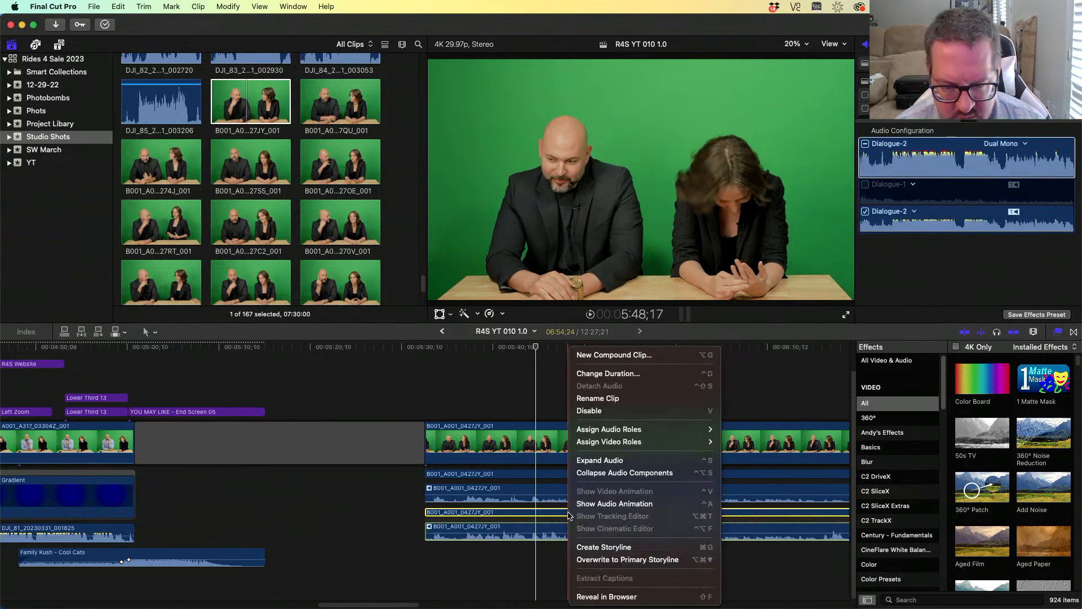
pyautogui.click(620, 472)
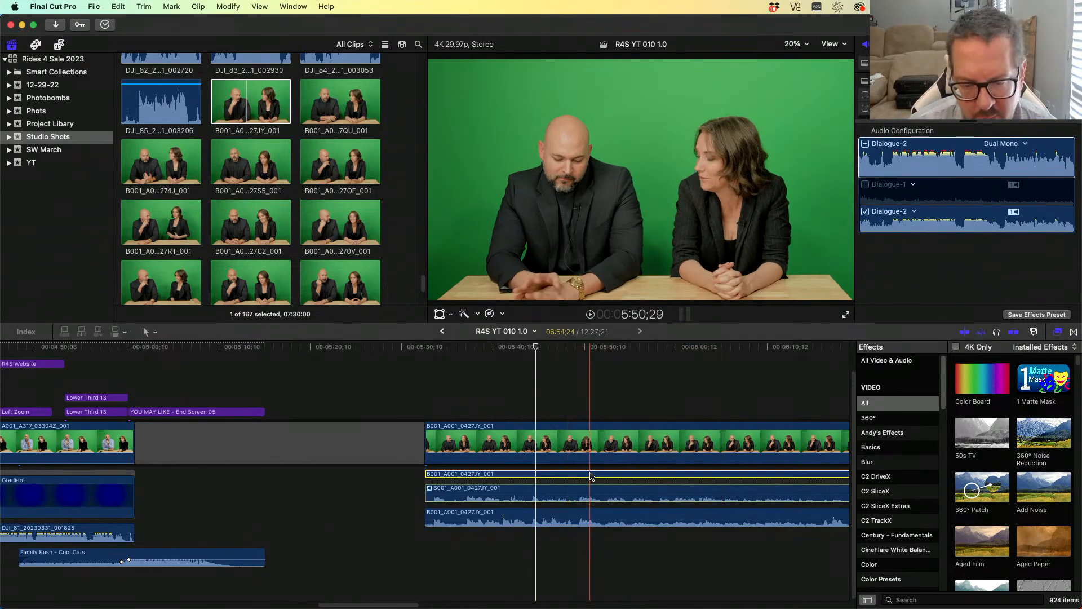
pyautogui.rightClick(591, 476)
pyautogui.click(632, 417)
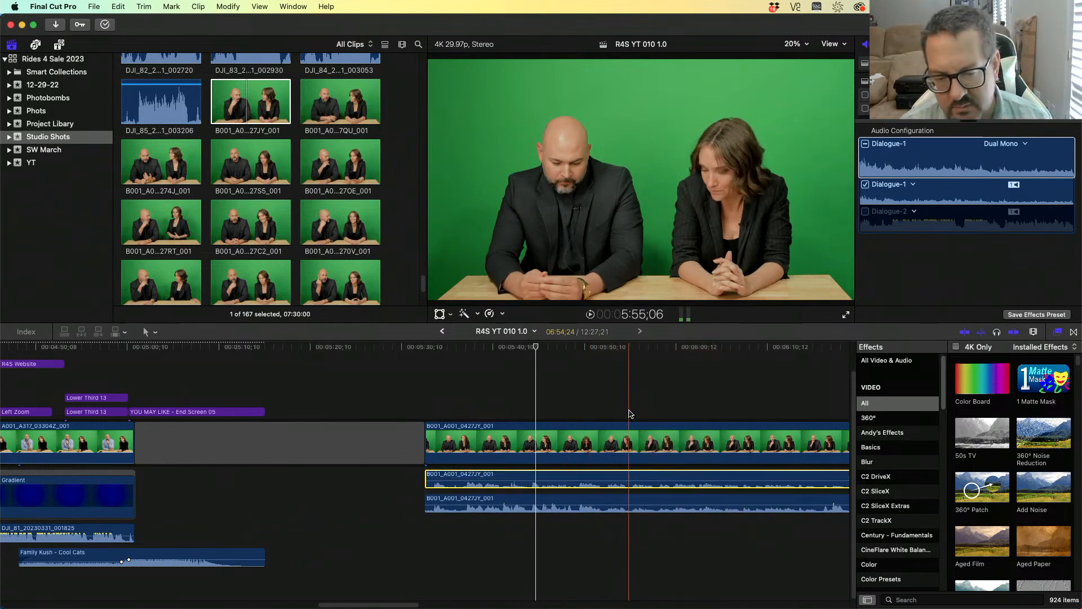
# - Select both audio copies near the clip's end and blade them at the speaker change around 12:12
pyautogui.click(620, 393)
pyautogui.press('Down')
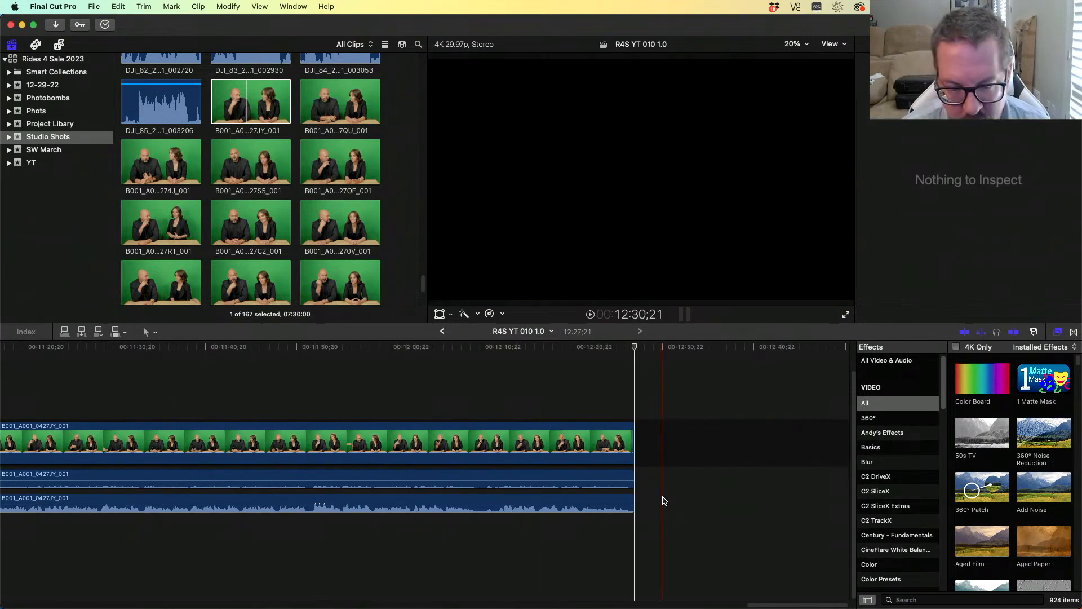
pyautogui.moveTo(658, 476); pyautogui.dragTo(561, 518)
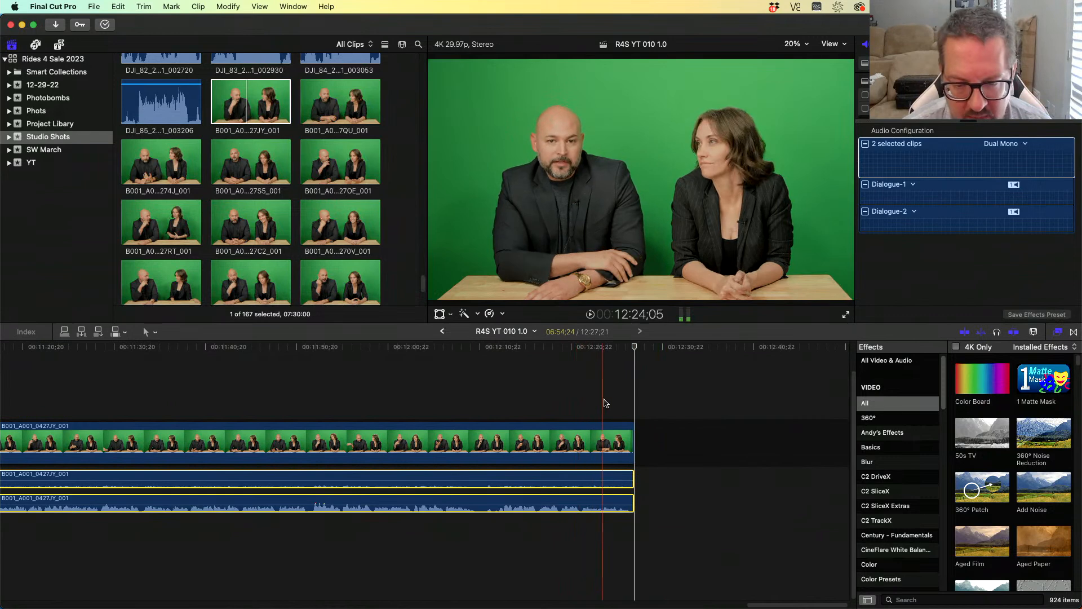
pyautogui.press('j')
pyautogui.press('j')
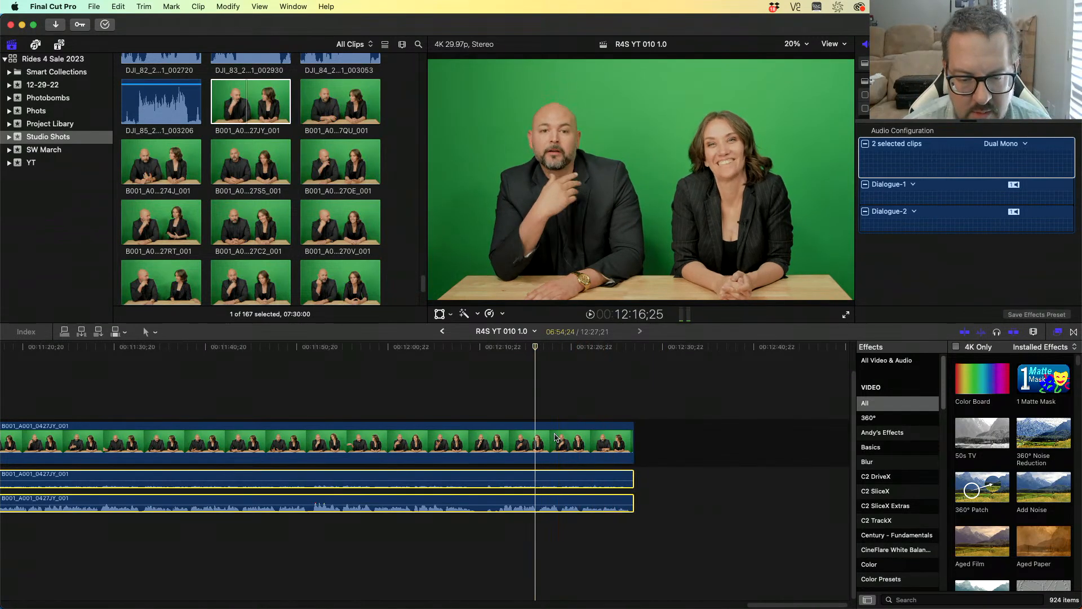
pyautogui.press('l')
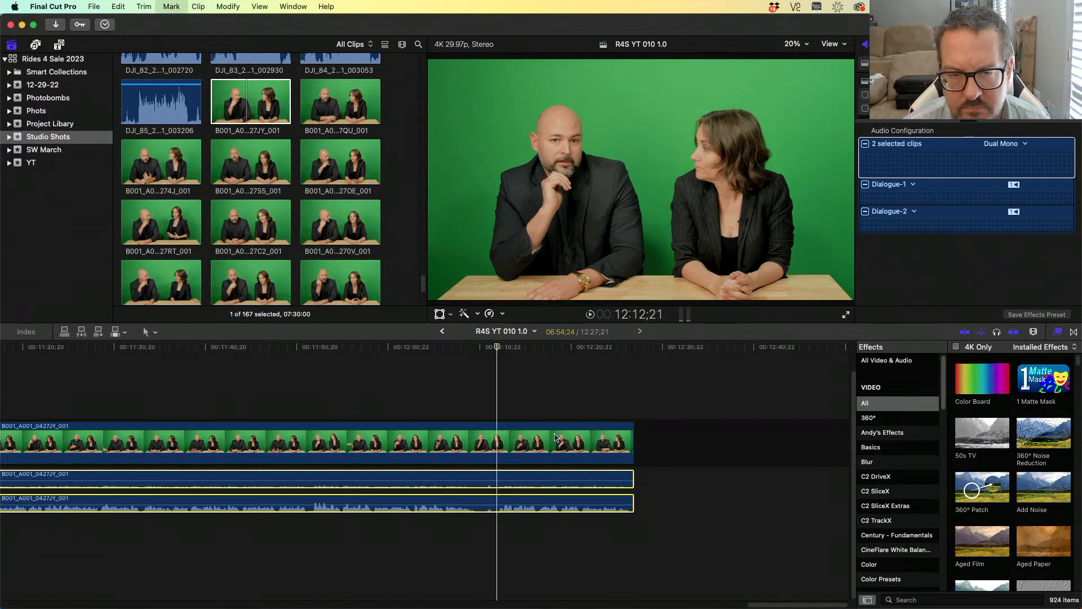
pyautogui.press('j')
pyautogui.press('super+b')
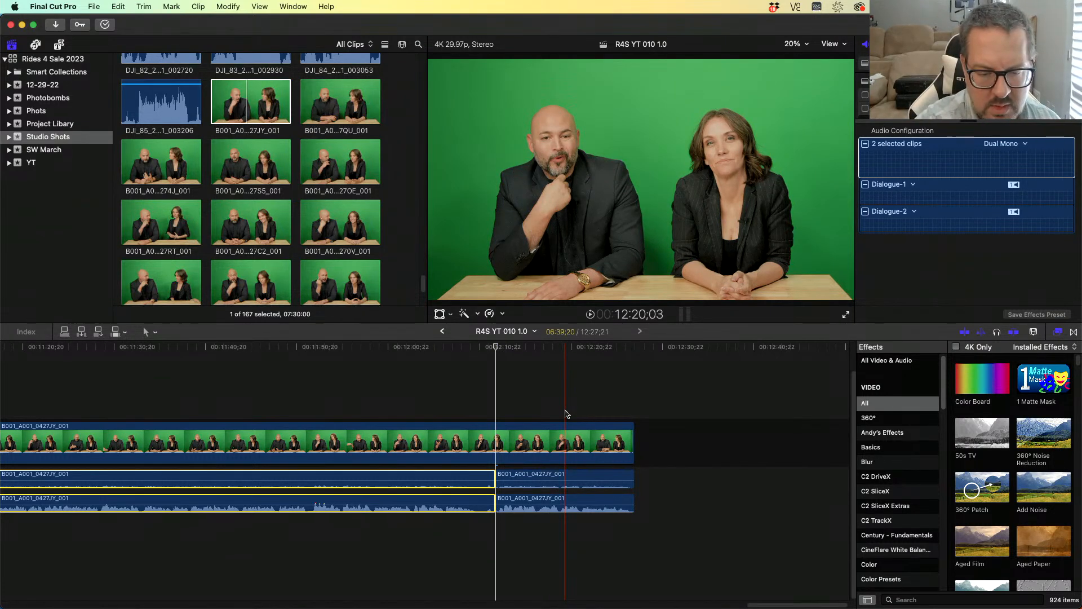
pyautogui.click(425, 386)
pyautogui.press('space')
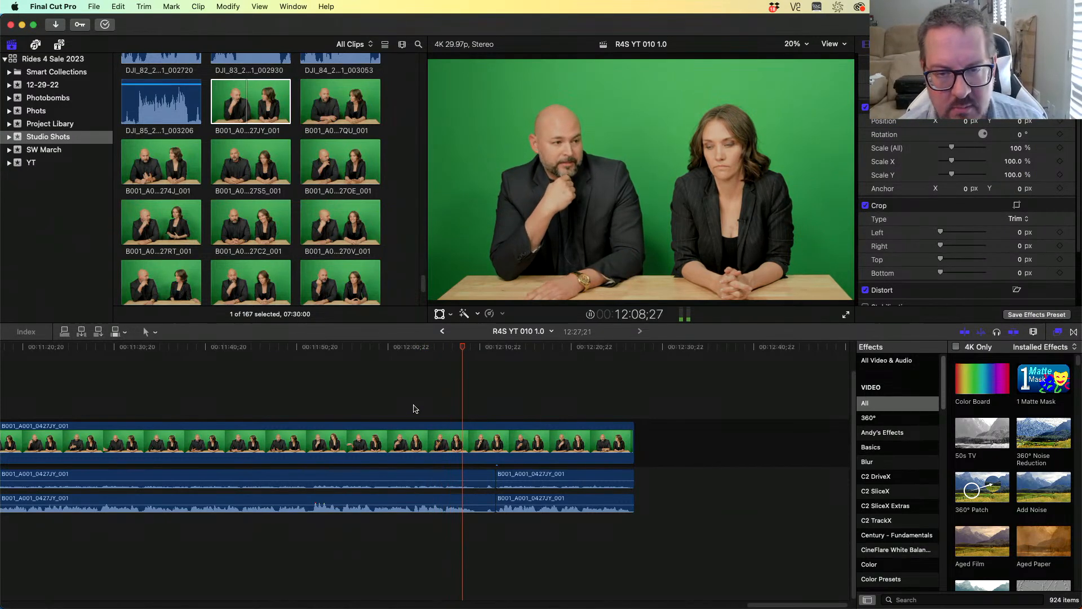
pyautogui.press('space')
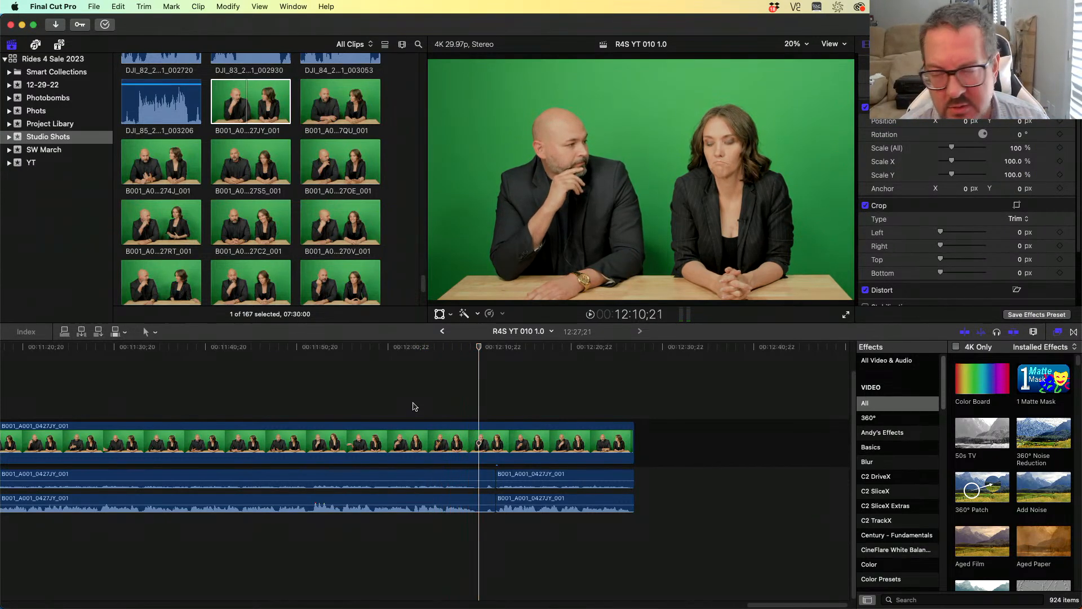
pyautogui.moveTo(480, 540); pyautogui.dragTo(473, 482)
pyautogui.press('super+b')
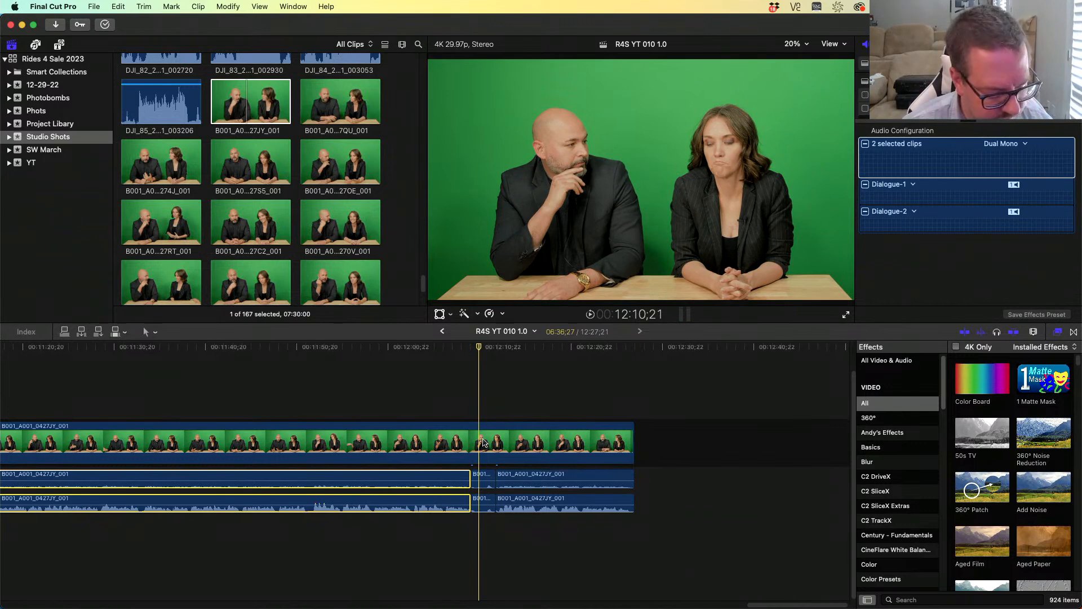
pyautogui.press('super+z')
# - Reselect both audio copies and blade them at about 12:10;22
pyautogui.moveTo(485, 534); pyautogui.dragTo(473, 478)
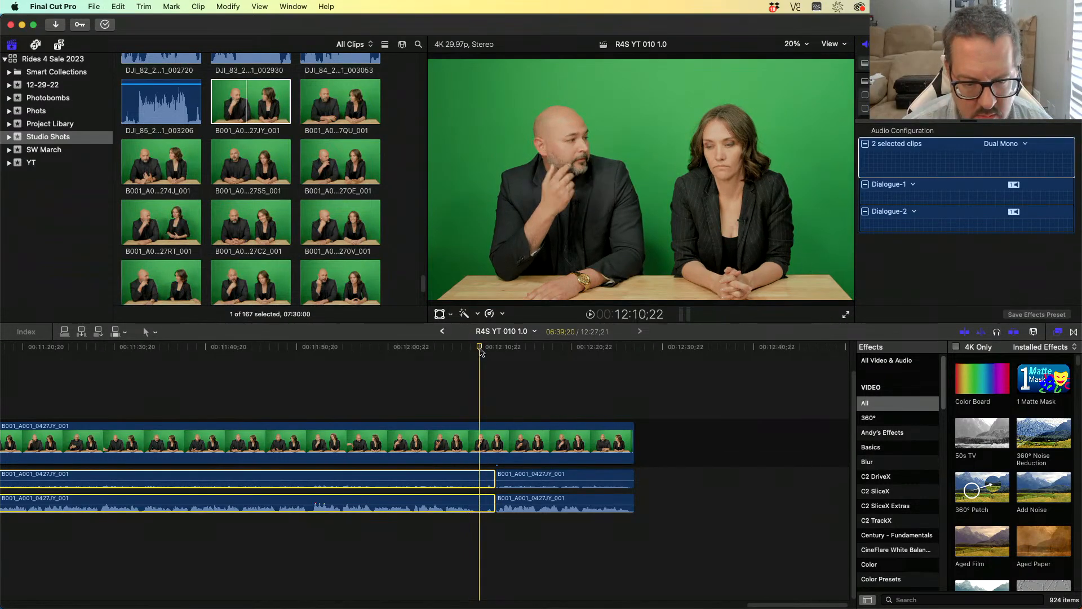
pyautogui.click(480, 350)
pyautogui.press('super+b')
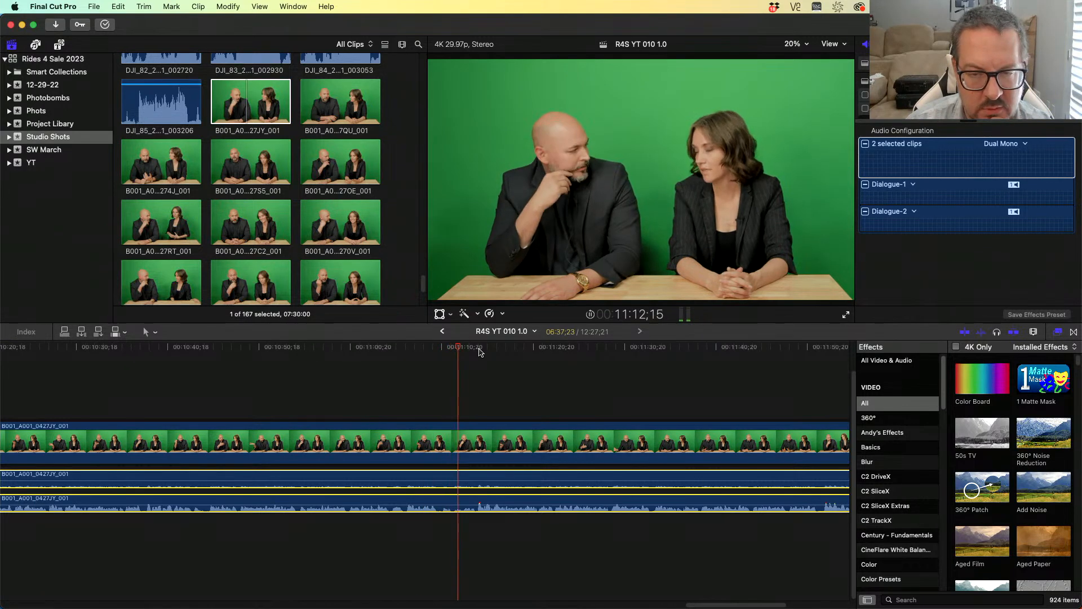
# - Blade both audio copies at speaker changes around 11:13;15 and 11:11;09
pyautogui.press('k')
pyautogui.press('j')
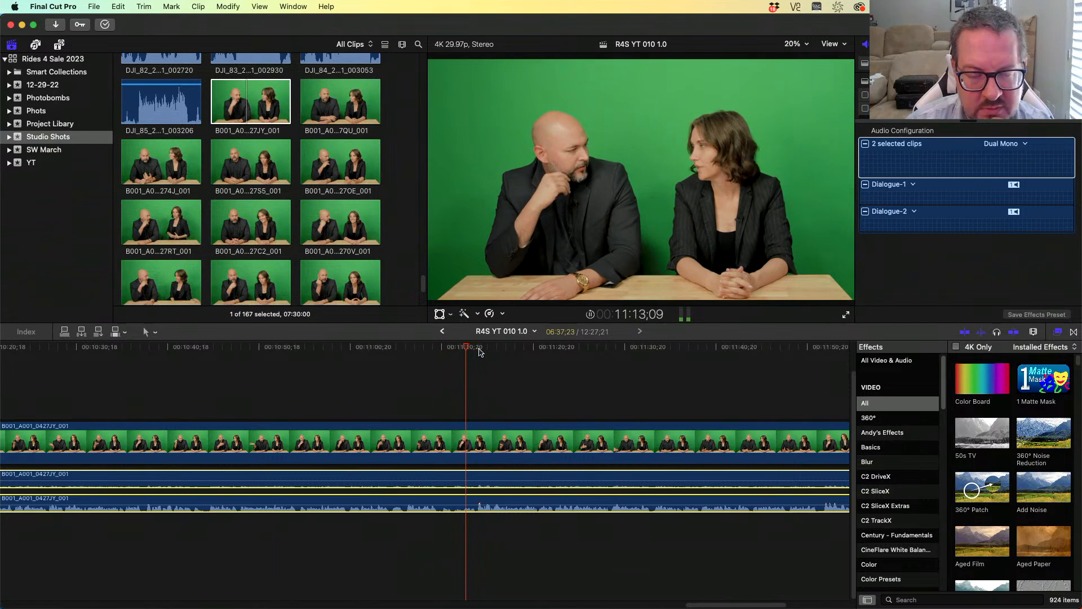
pyautogui.press('l')
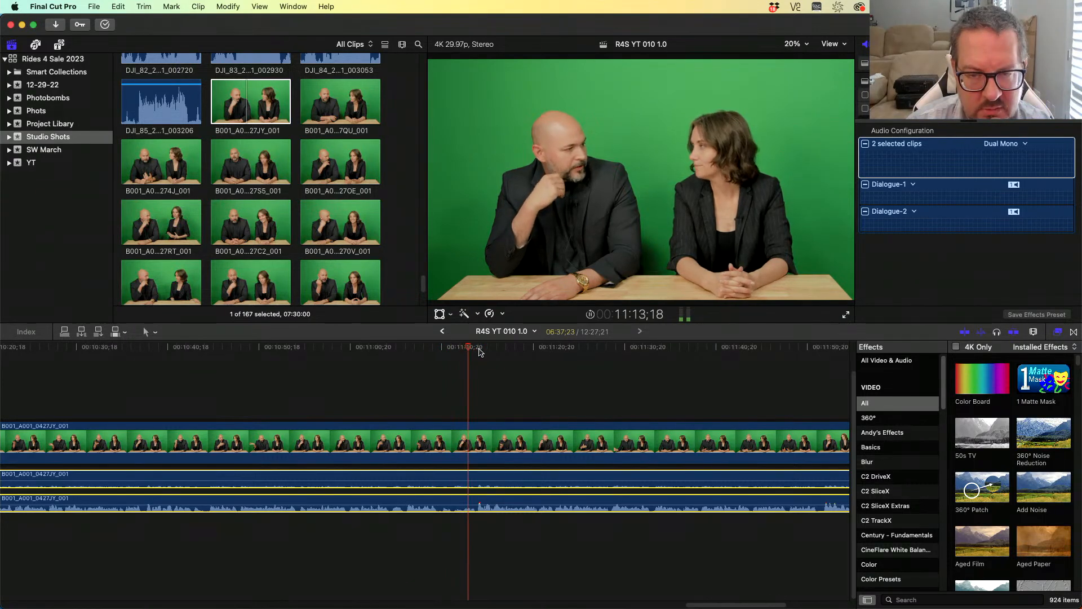
pyautogui.press('Left')
pyautogui.press('Left')
pyautogui.press('Left')
pyautogui.press('Left')
pyautogui.press('Left')
pyautogui.press('Left')
pyautogui.press('Left')
pyautogui.press('Left')
pyautogui.press('Left')
pyautogui.press('Left')
pyautogui.press('Left')
pyautogui.press('Left')
pyautogui.press('Left')
pyautogui.press('Left')
pyautogui.press('Left')
pyautogui.press('Left')
pyautogui.press('Left')
pyautogui.press('Left')
pyautogui.press('Left')
pyautogui.press('Left')
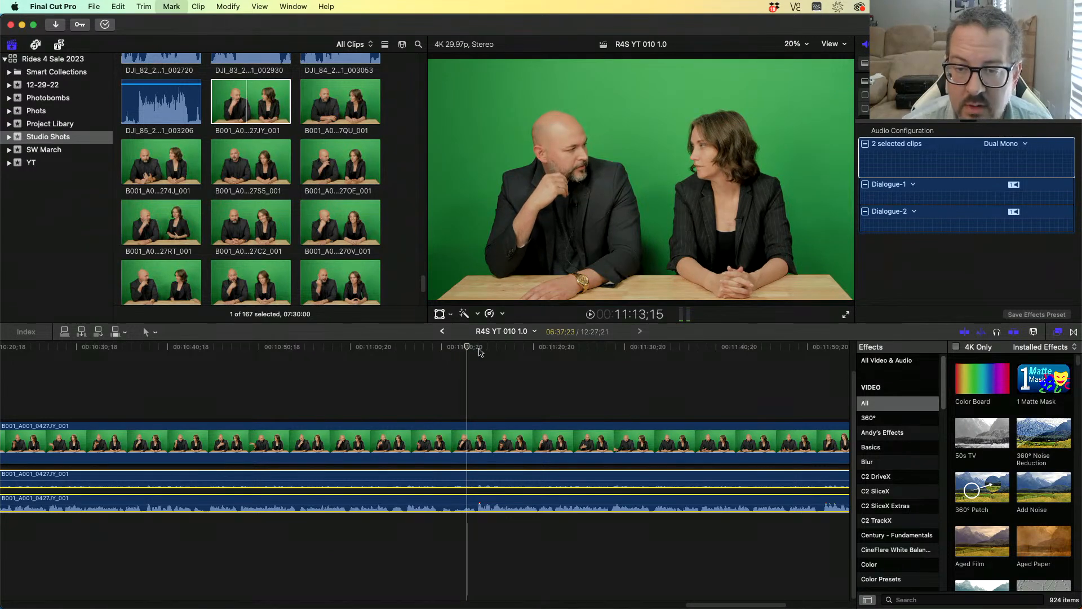
pyautogui.press('super+b')
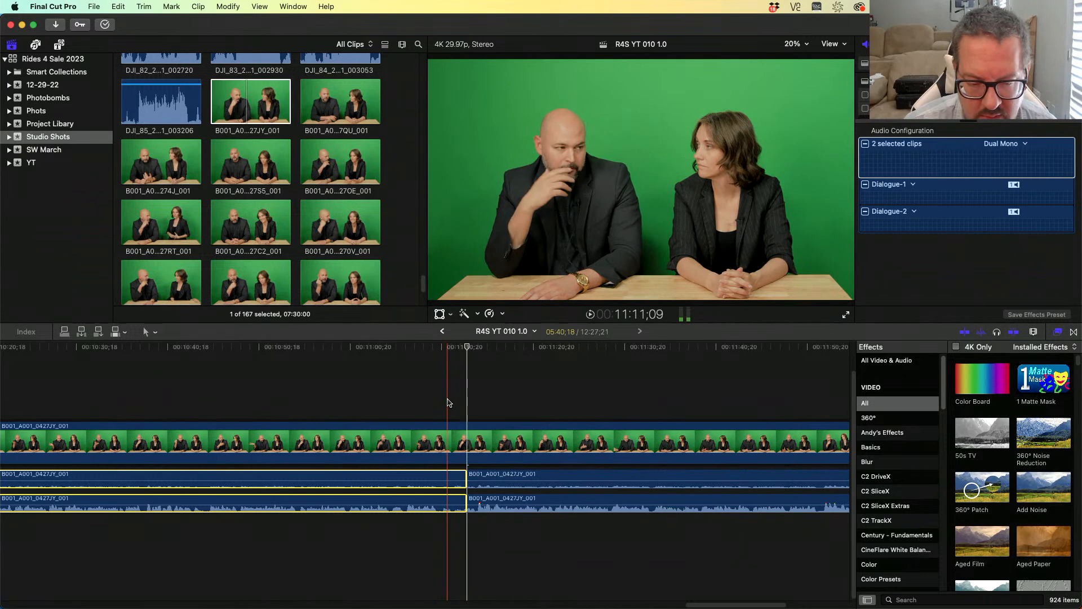
pyautogui.press('super+b')
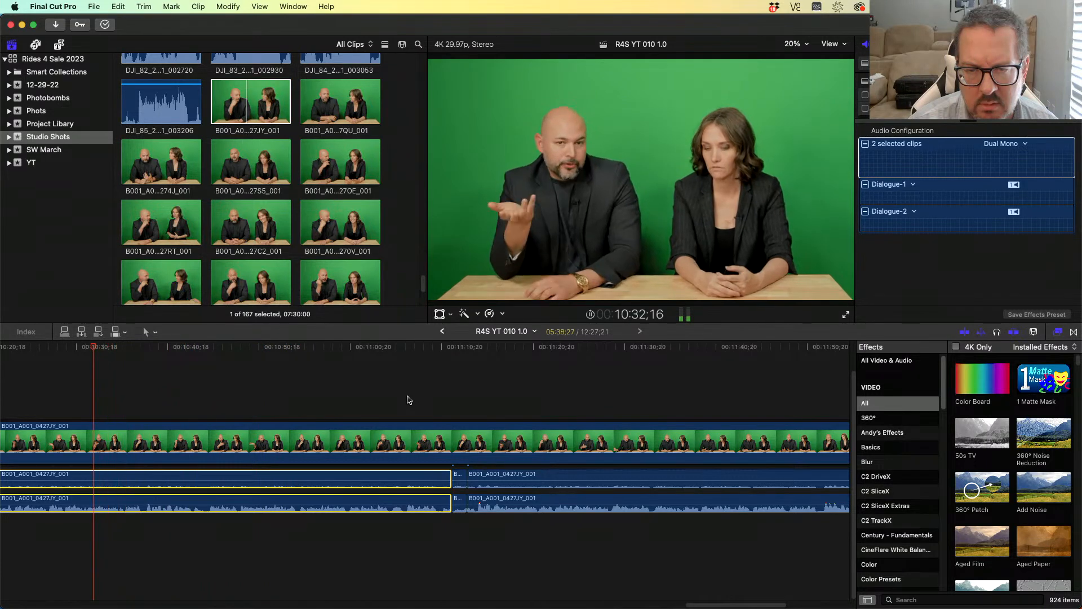
# - Blade both audio copies at about 10:32;00 and again near 10:30;20
pyautogui.press('l')
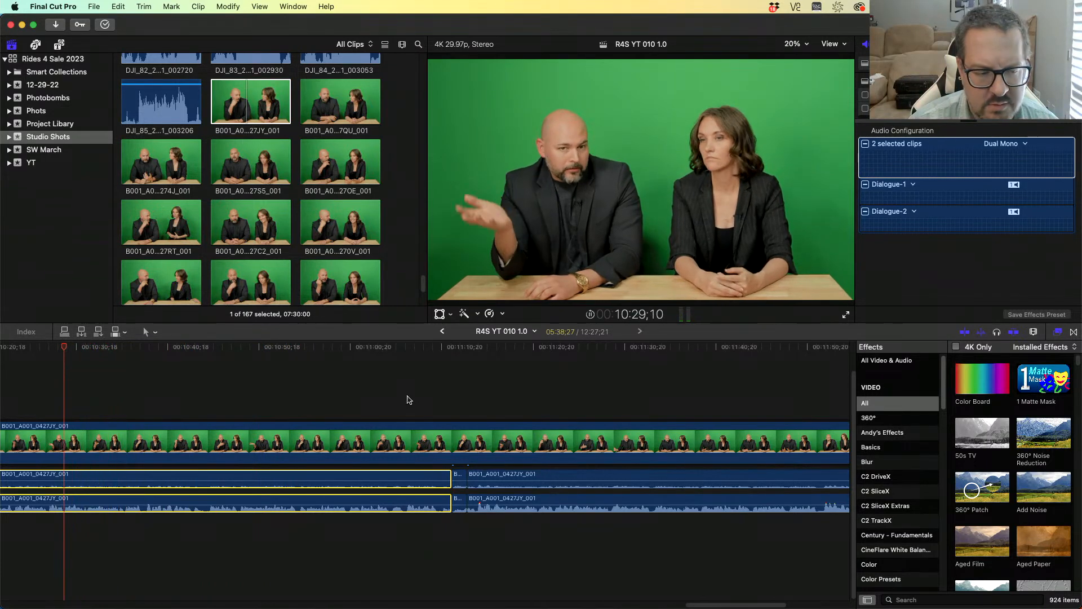
pyautogui.press('j')
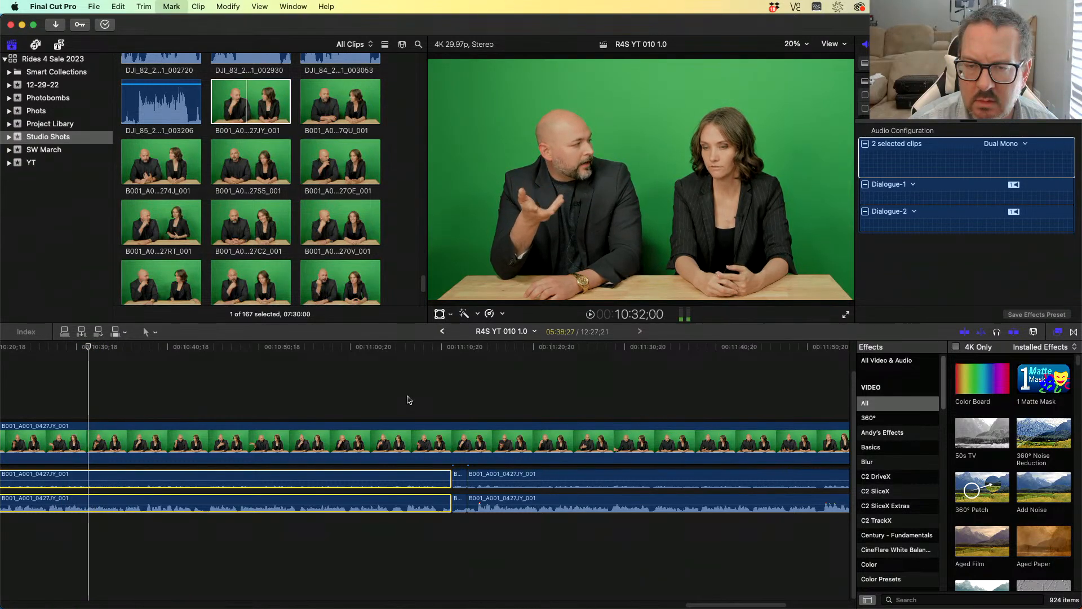
pyautogui.press('super+b')
pyautogui.press('j')
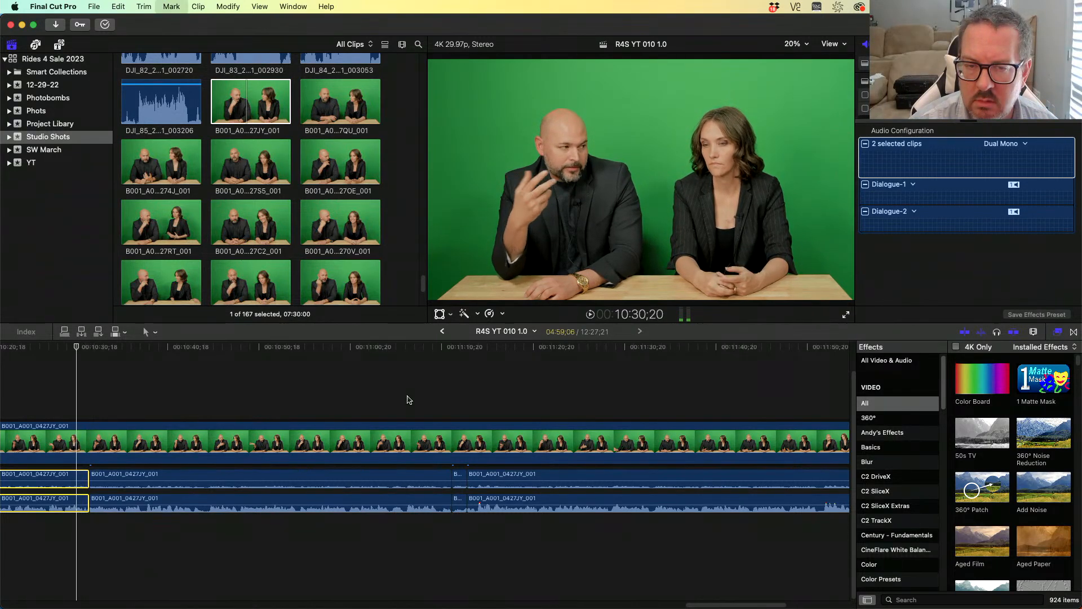
pyautogui.press('super+b')
pyautogui.press('j')
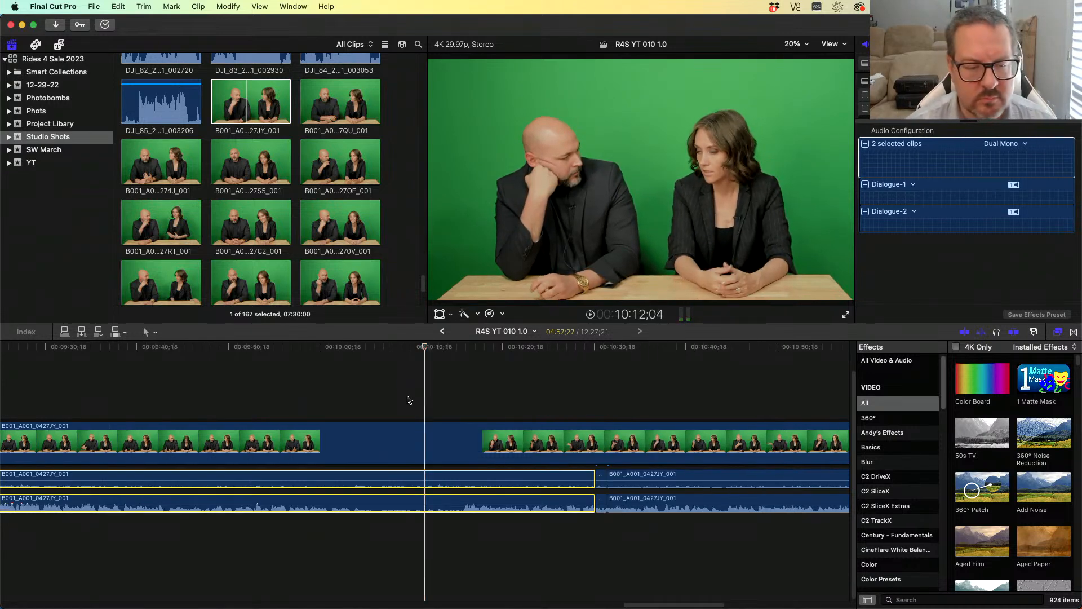
# - Step frame by frame to about 10:16;12 and blade both audio copies there
pyautogui.press('space')
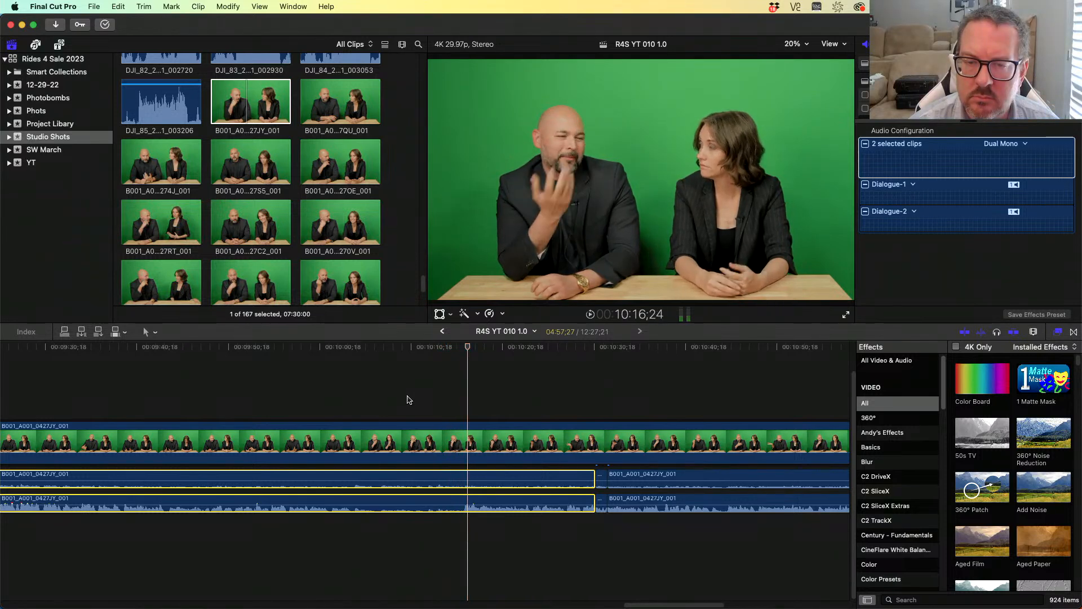
pyautogui.press('j')
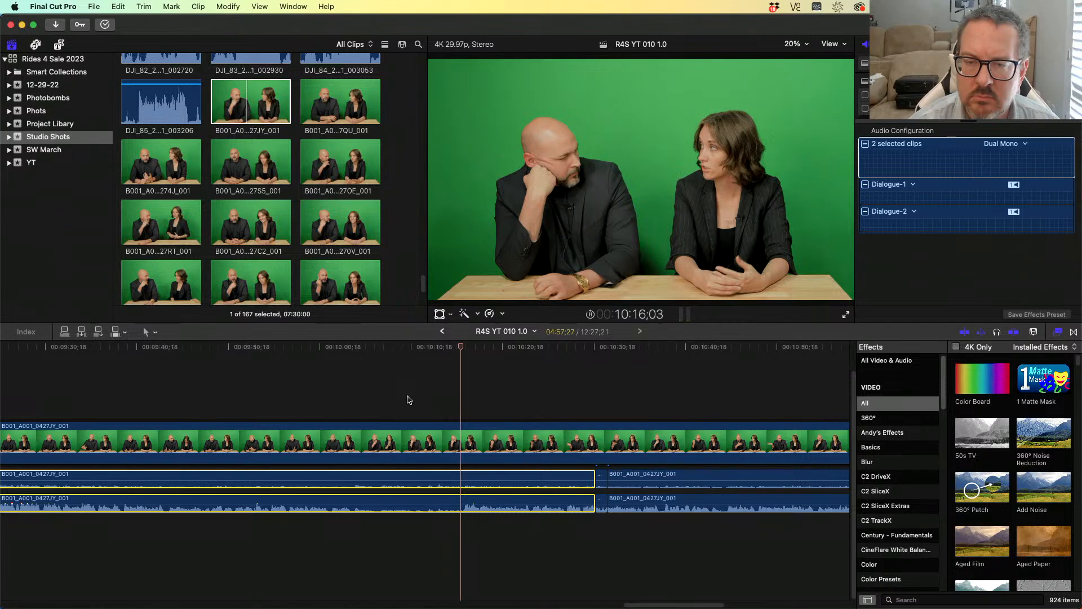
pyautogui.press('l')
pyautogui.press('Left')
pyautogui.press('Left')
pyautogui.press('Left')
pyautogui.press('Left')
pyautogui.press('Left')
pyautogui.press('Left')
pyautogui.press('Left')
pyautogui.press('Left')
pyautogui.press('Left')
pyautogui.press('Left')
pyautogui.press('Left')
pyautogui.press('Left')
pyautogui.press('Left')
pyautogui.press('Left')
pyautogui.press('Left')
pyautogui.press('Left')
pyautogui.press('Left')
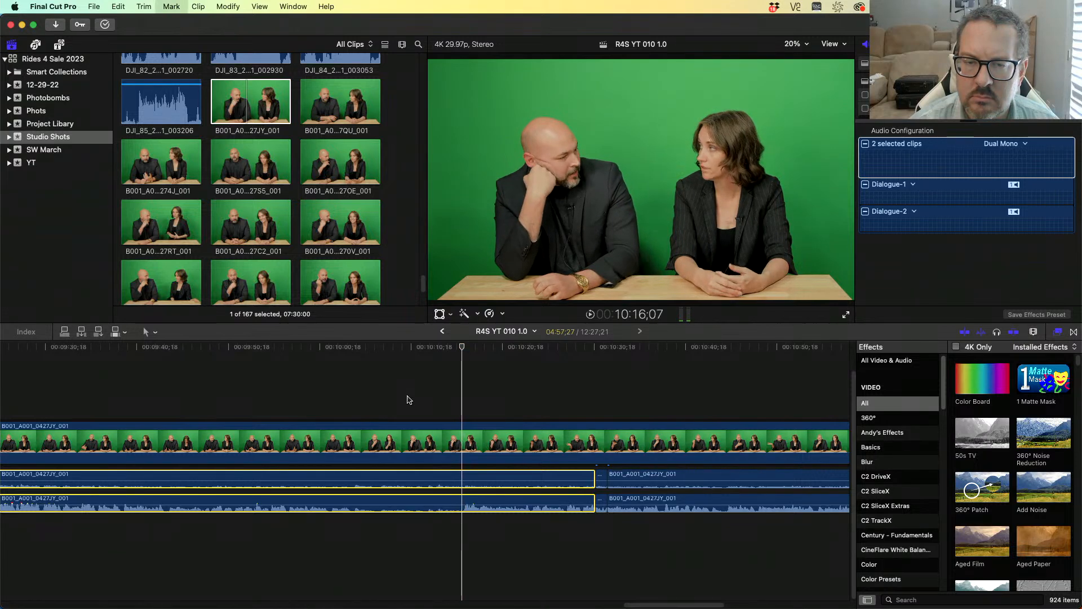
pyautogui.press('Right')
pyautogui.press('Right')
pyautogui.press('Right')
pyautogui.press('Right')
pyautogui.press('Right')
pyautogui.press('Right')
pyautogui.press('Right')
pyautogui.press('Right')
pyautogui.press('Right')
pyautogui.press('Right')
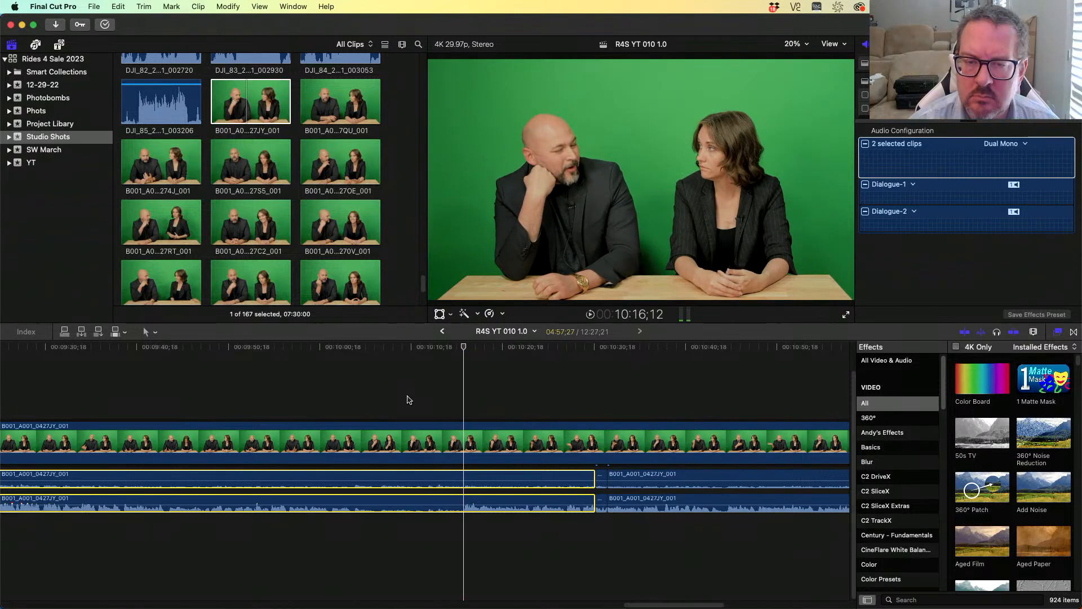
pyautogui.press('Left')
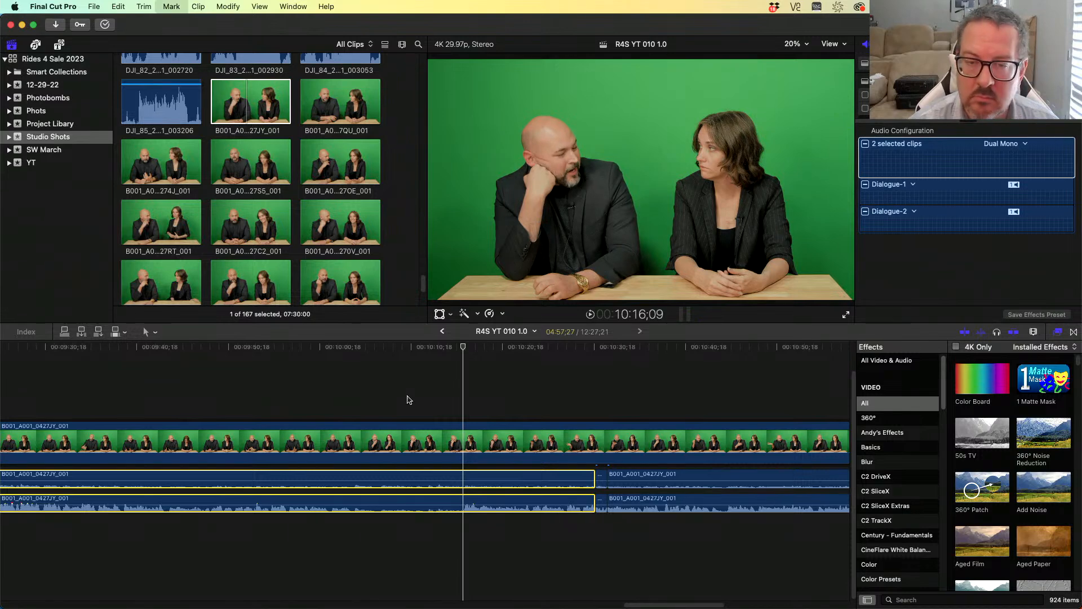
pyautogui.press('Right')
pyautogui.press('Right')
pyautogui.press('Right')
pyautogui.press('Right')
pyautogui.press('super+b')
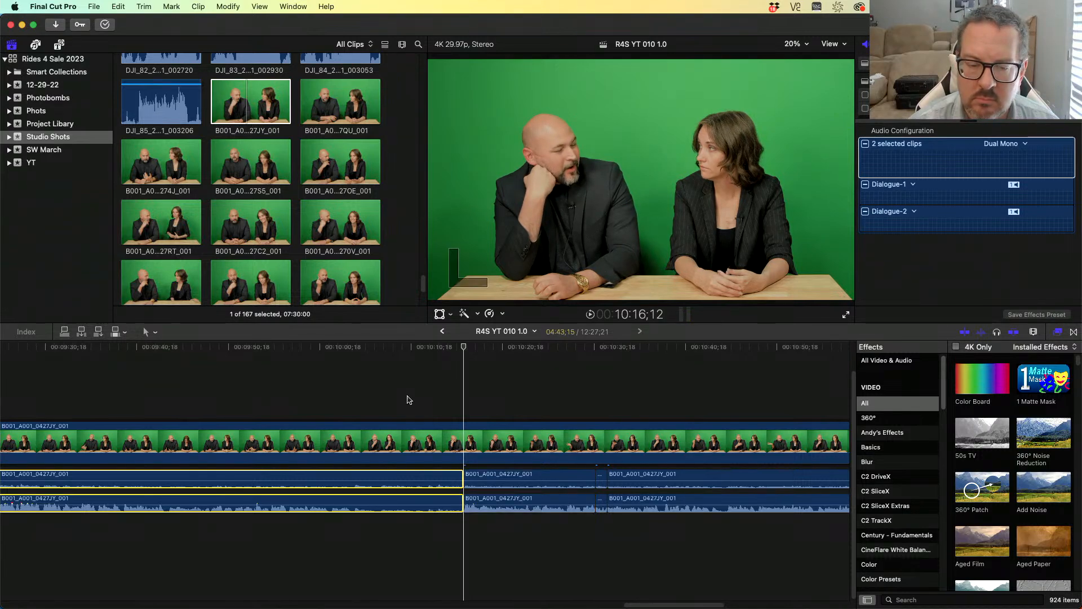
# - Blade both audio copies at the speaker change around 10:04;04
pyautogui.press('j')
pyautogui.press('j')
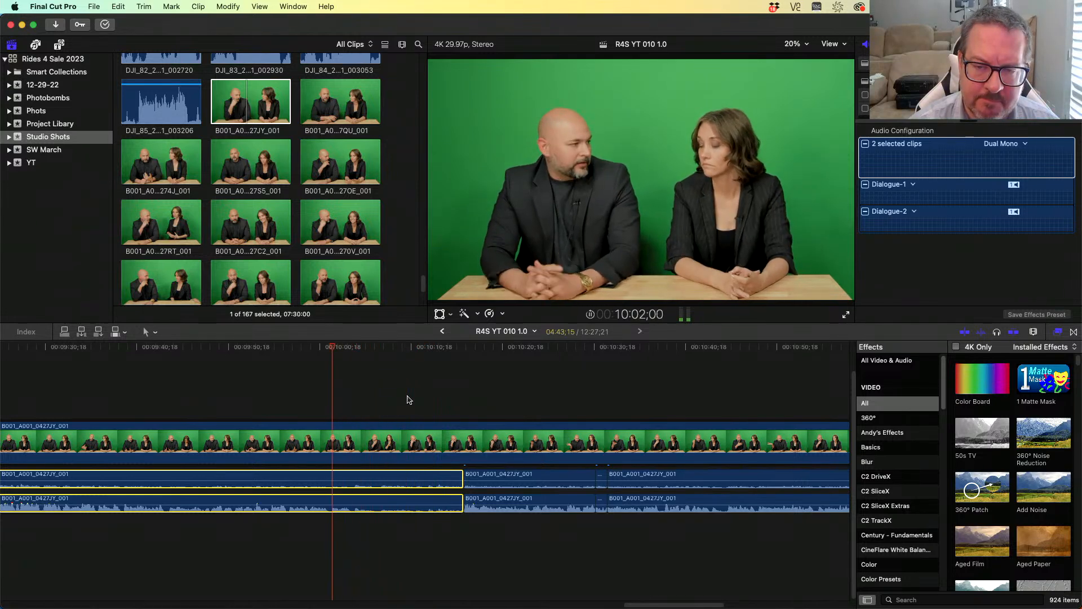
pyautogui.press('k')
pyautogui.press('l')
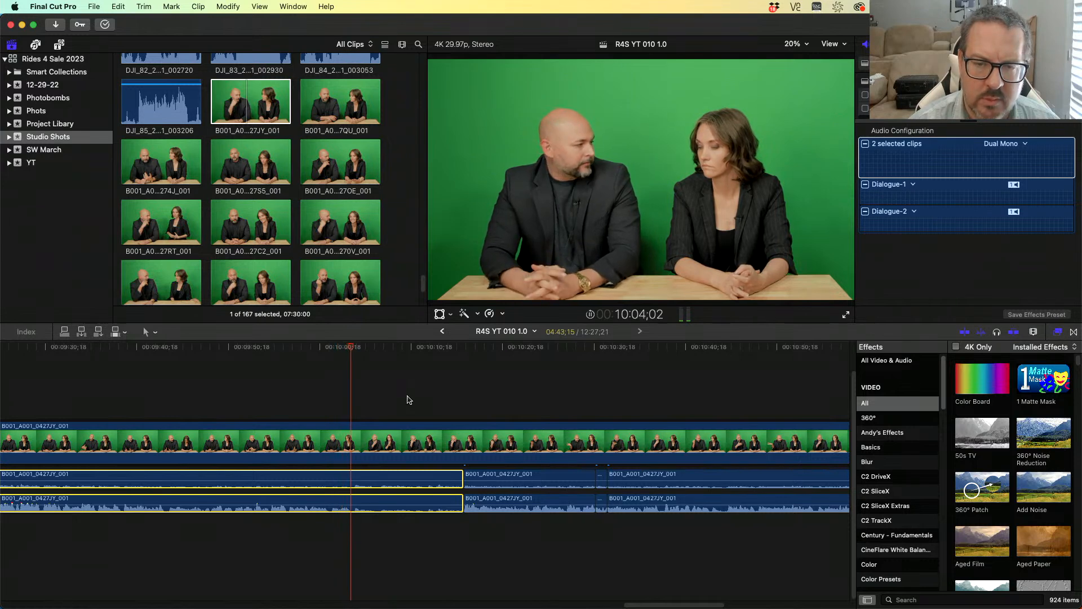
pyautogui.press('k')
pyautogui.press('j')
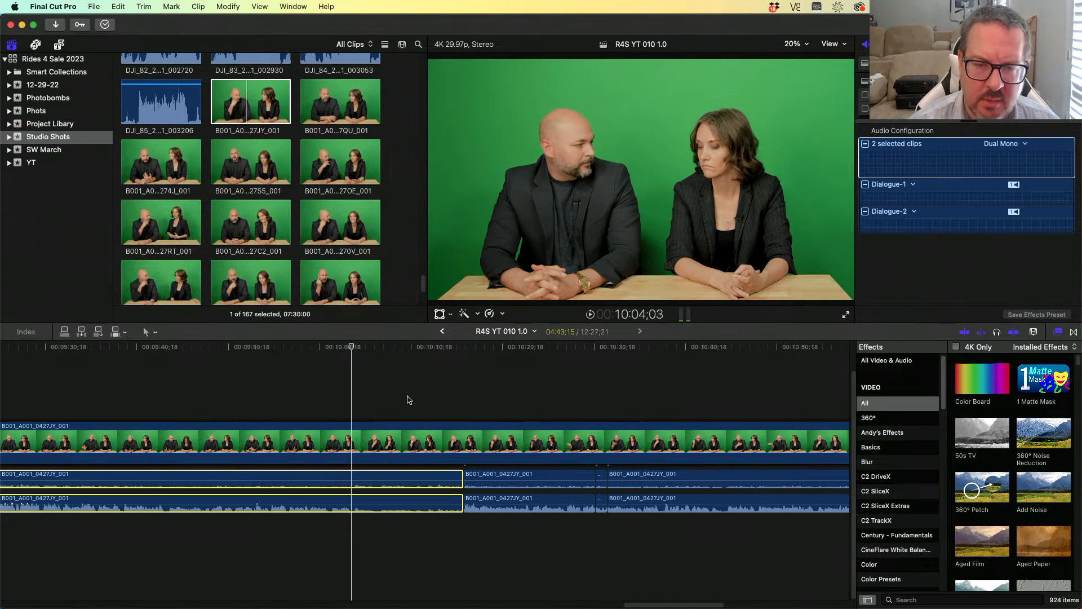
pyautogui.press('super+b')
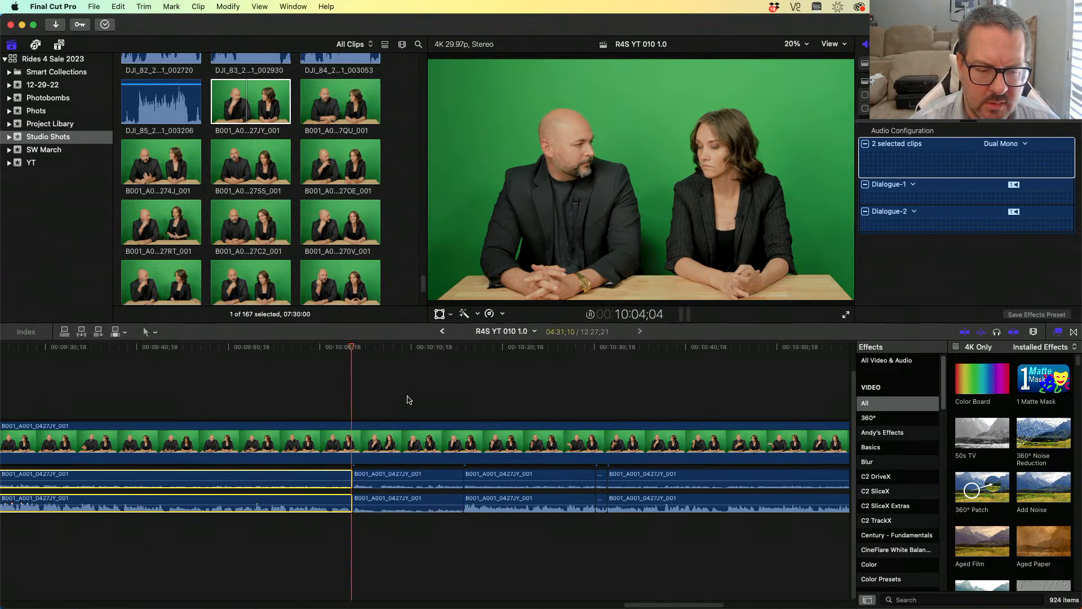
# - Play through the clip, step frame by frame, and blade both audio copies at about 8:55;28
pyautogui.press('j')
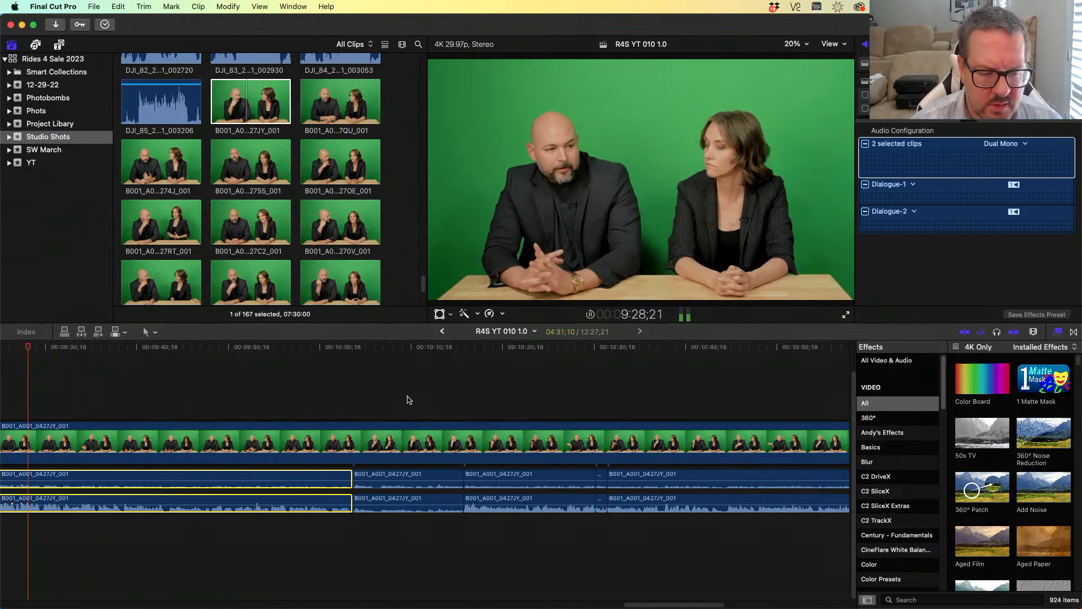
pyautogui.press('k')
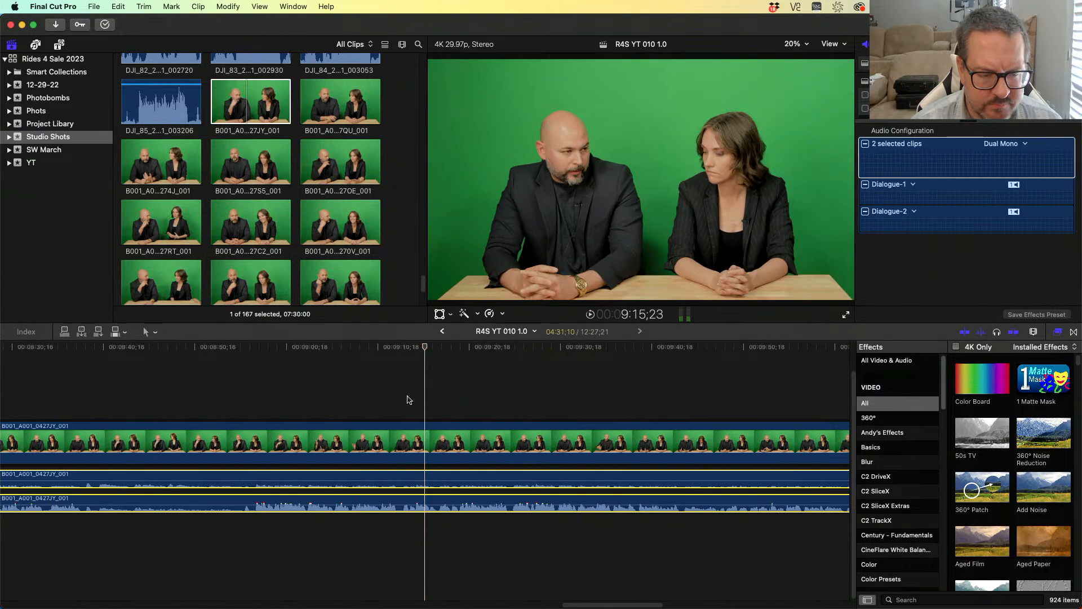
pyautogui.press('j')
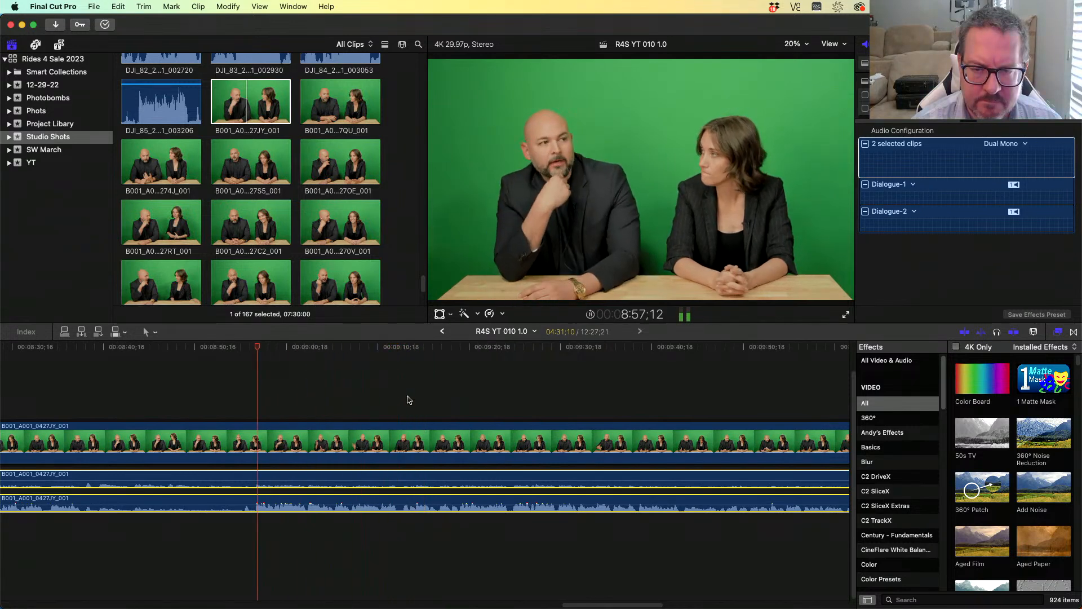
pyautogui.press('k')
pyautogui.press('l')
pyautogui.press('l')
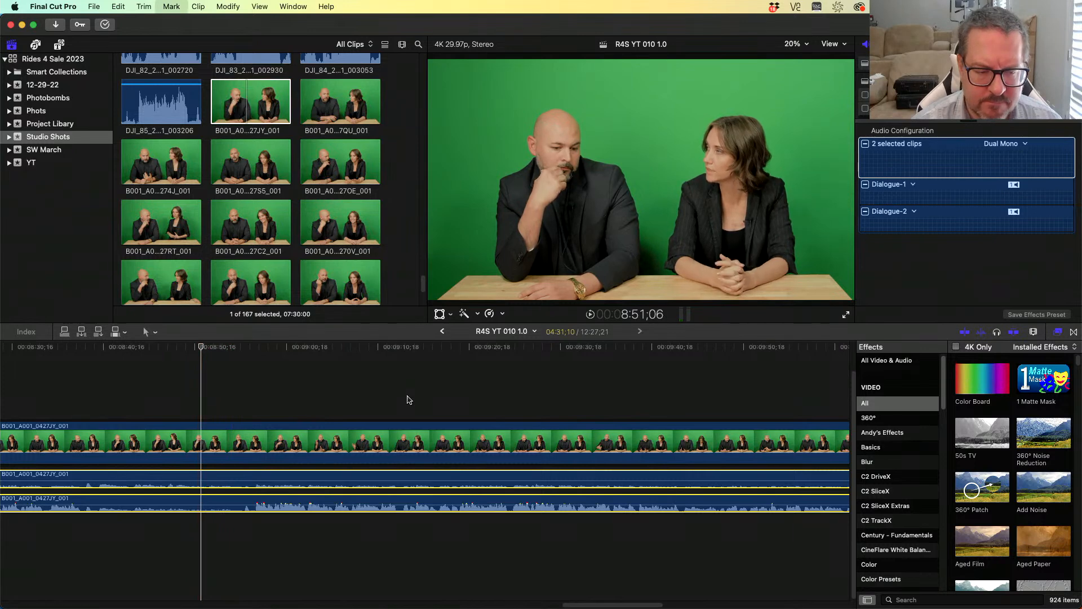
pyautogui.press('Right')
pyautogui.press('Right')
pyautogui.press('Right')
pyautogui.press('Right')
pyautogui.press('Right')
pyautogui.press('Right')
pyautogui.press('Right')
pyautogui.press('Right')
pyautogui.press('Right')
pyautogui.press('Right')
pyautogui.press('Right')
pyautogui.press('Right')
pyautogui.press('Right')
pyautogui.press('Right')
pyautogui.press('Right')
pyautogui.press('Right')
pyautogui.press('Right')
pyautogui.press('Right')
pyautogui.press('Right')
pyautogui.press('Right')
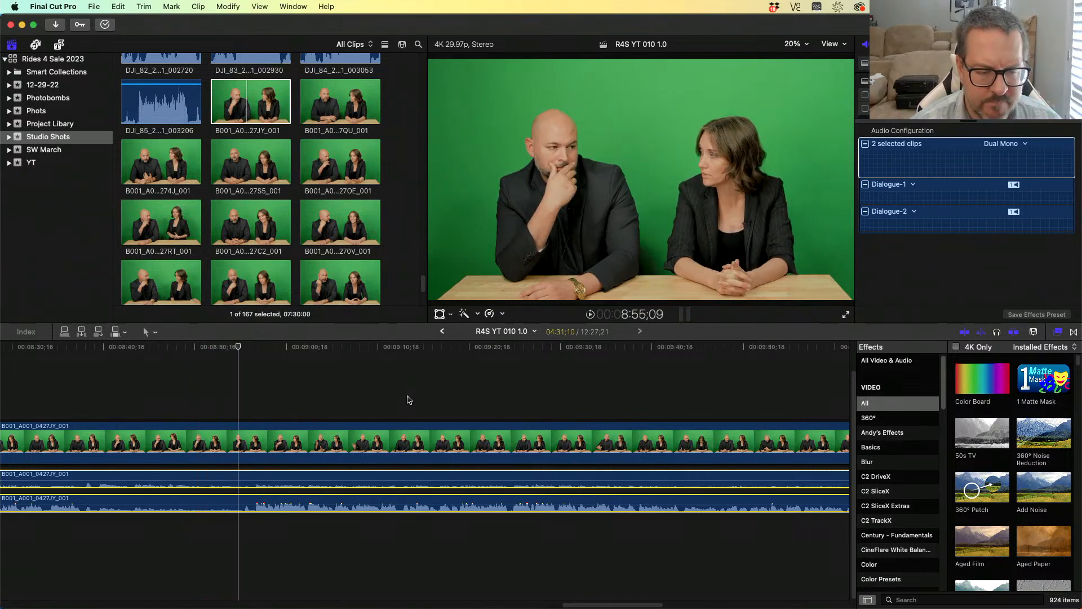
pyautogui.press('Left')
pyautogui.press('Left')
pyautogui.press('Left')
pyautogui.press('Left')
pyautogui.press('Left')
pyautogui.press('Left')
pyautogui.press('Left')
pyautogui.press('Left')
pyautogui.press('Left')
pyautogui.press('Left')
pyautogui.press('Left')
pyautogui.press('Left')
pyautogui.press('Left')
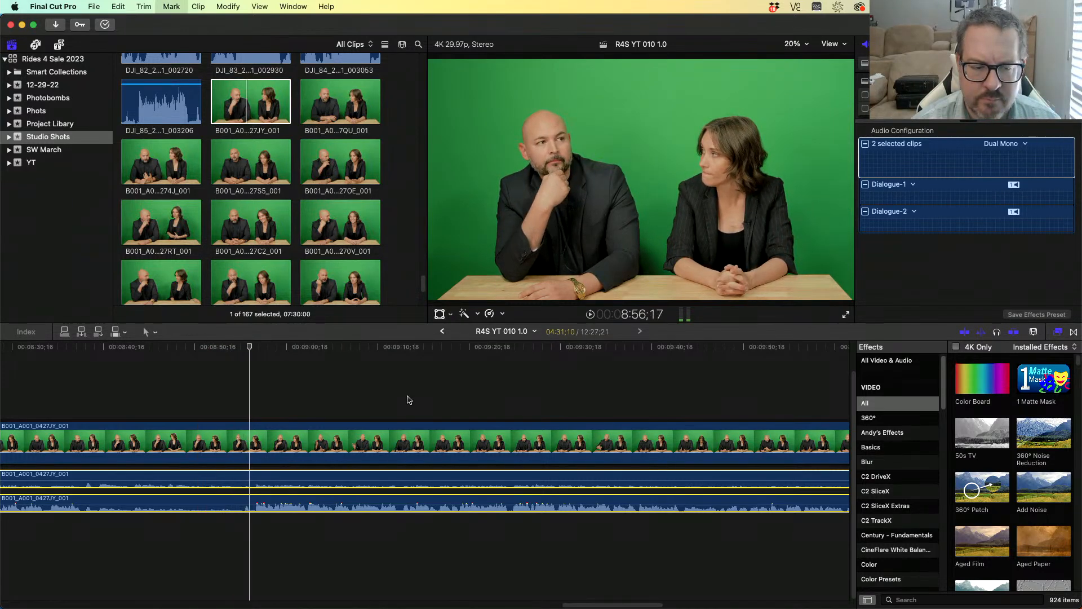
pyautogui.press('Right')
pyautogui.press('Right')
pyautogui.press('Right')
pyautogui.press('super+b')
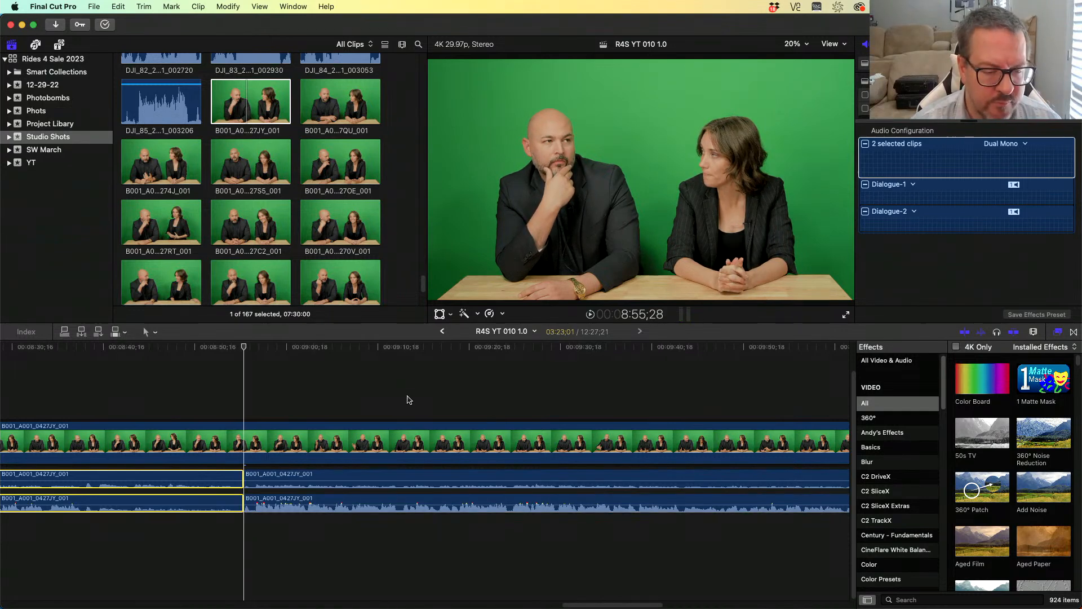
# - Play backwards to the speaker change and blade both audio copies at about 8:38;15
pyautogui.press('j')
pyautogui.press('j')
pyautogui.press('j')
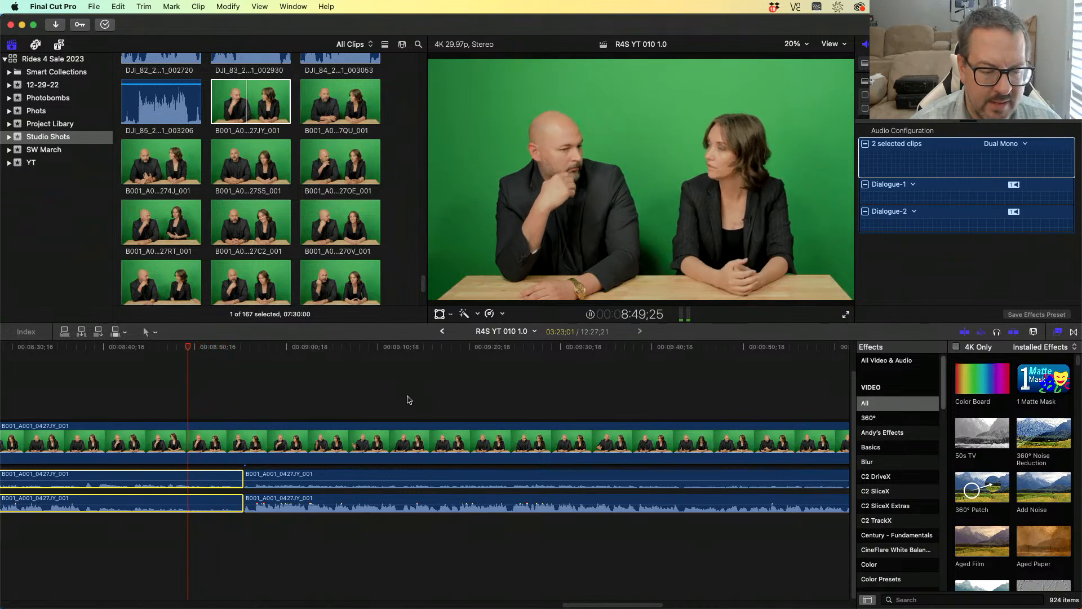
pyautogui.press('k')
pyautogui.press('j')
pyautogui.press('j')
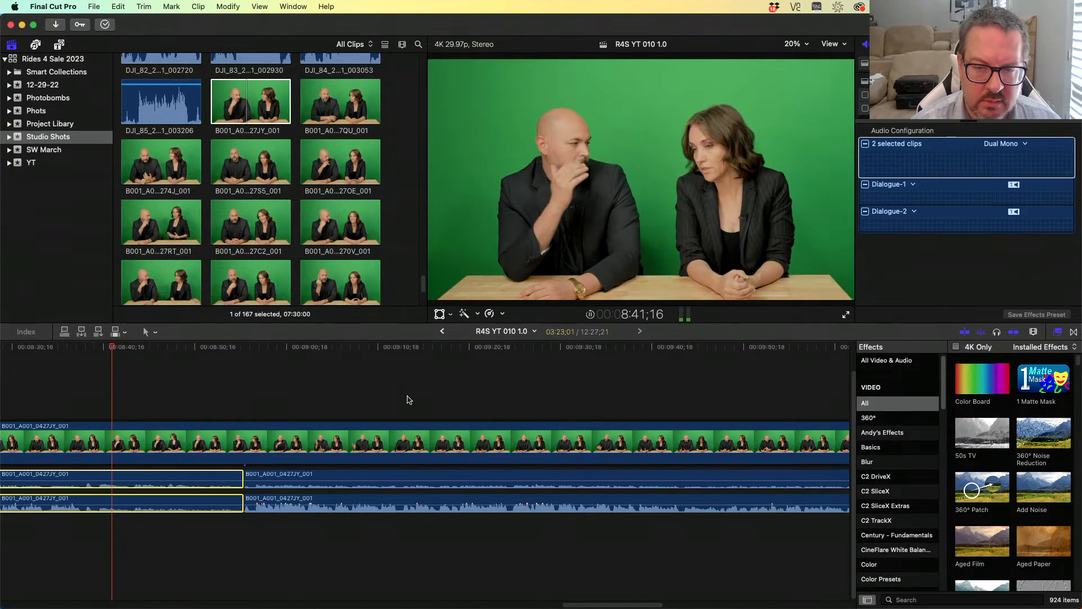
pyautogui.press('k')
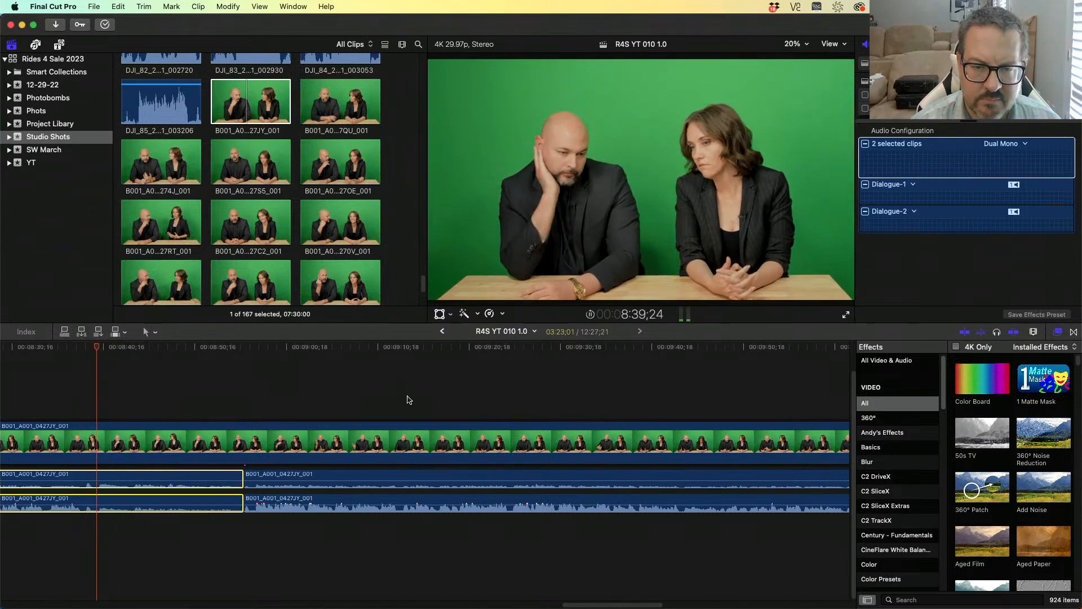
pyautogui.press('j')
pyautogui.press('j')
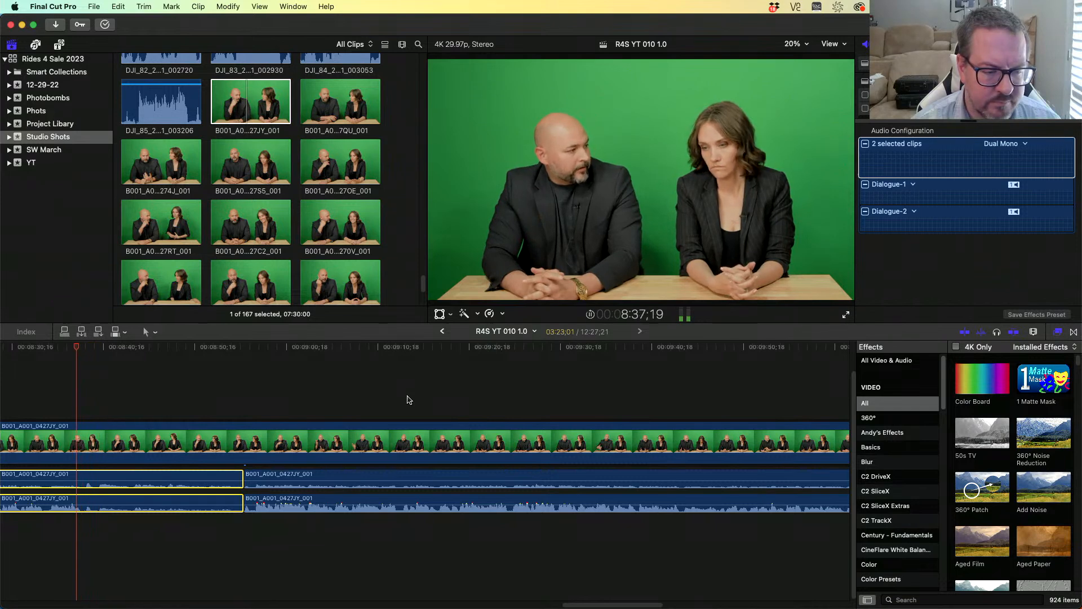
pyautogui.press('k')
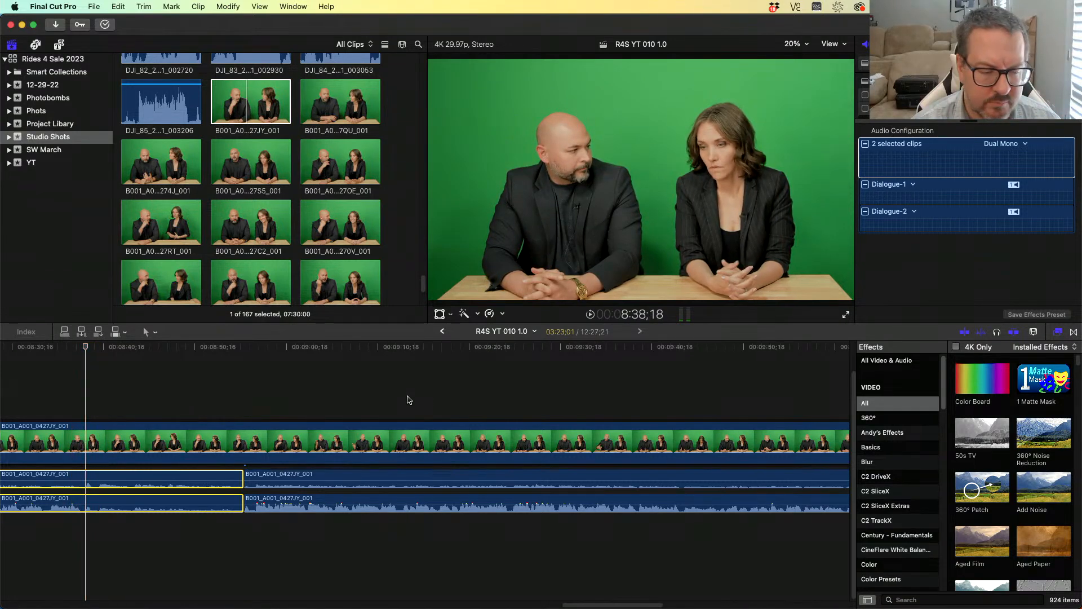
pyautogui.press('Left')
pyautogui.press('Left')
pyautogui.press('Left')
pyautogui.press('Left')
pyautogui.press('Left')
pyautogui.press('Left')
pyautogui.press('Left')
pyautogui.press('Left')
pyautogui.press('super+b')
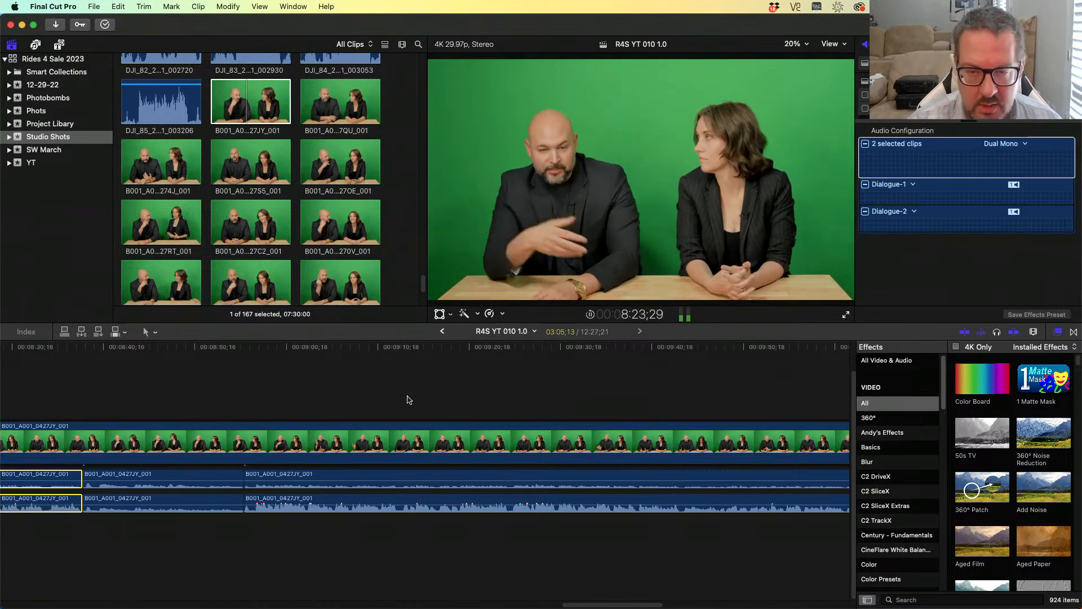
# - Play back to the next speaker change and blade both audio copies at about 6:56;07
pyautogui.press('space')
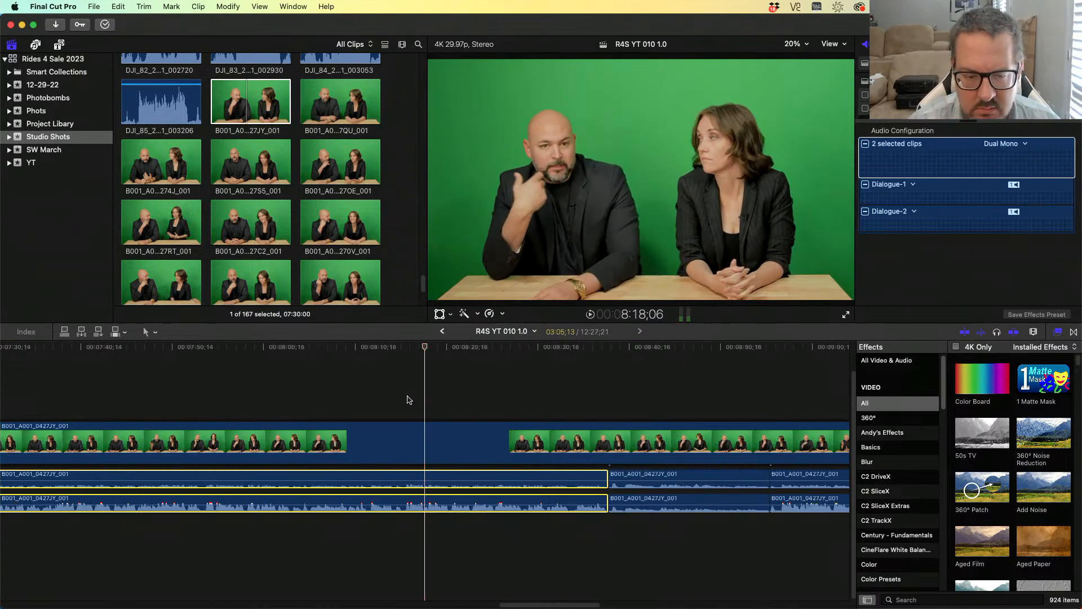
pyautogui.press('j')
pyautogui.press('j')
pyautogui.press('j')
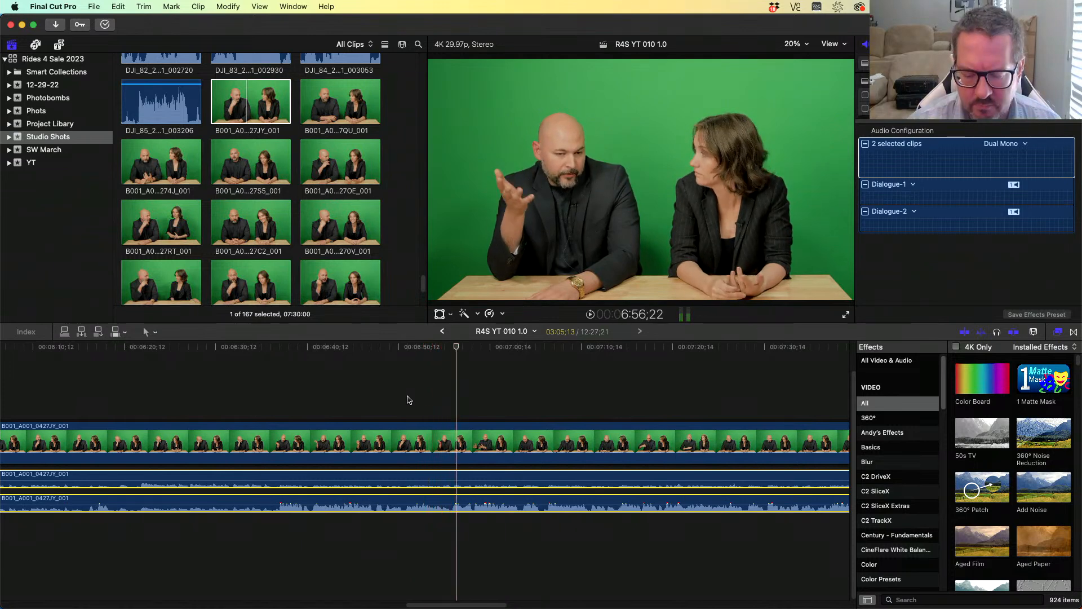
pyautogui.press('space')
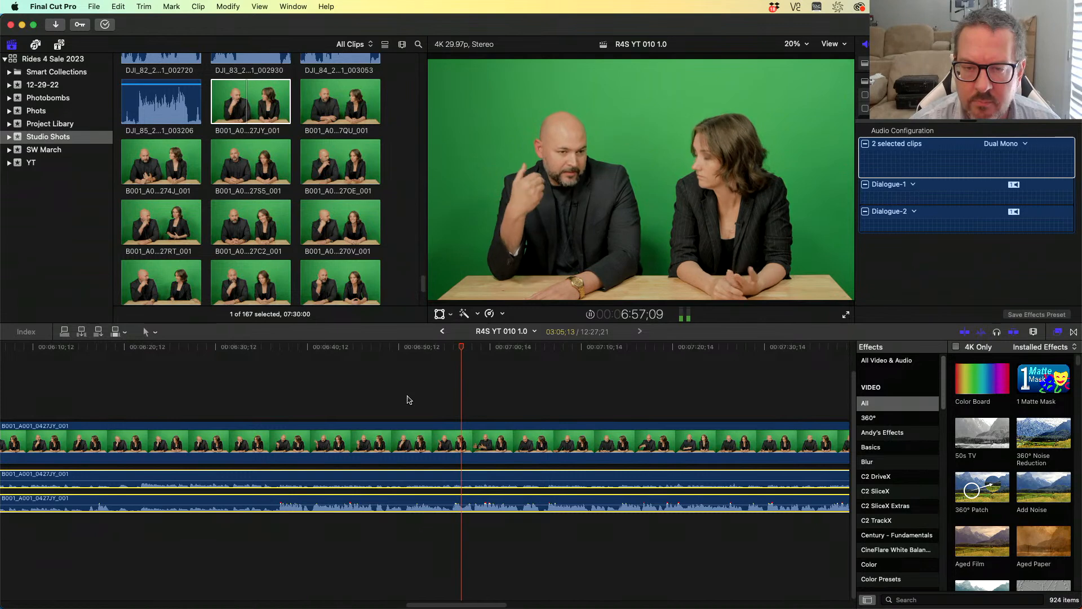
pyautogui.press('space')
pyautogui.press('j')
pyautogui.press('j')
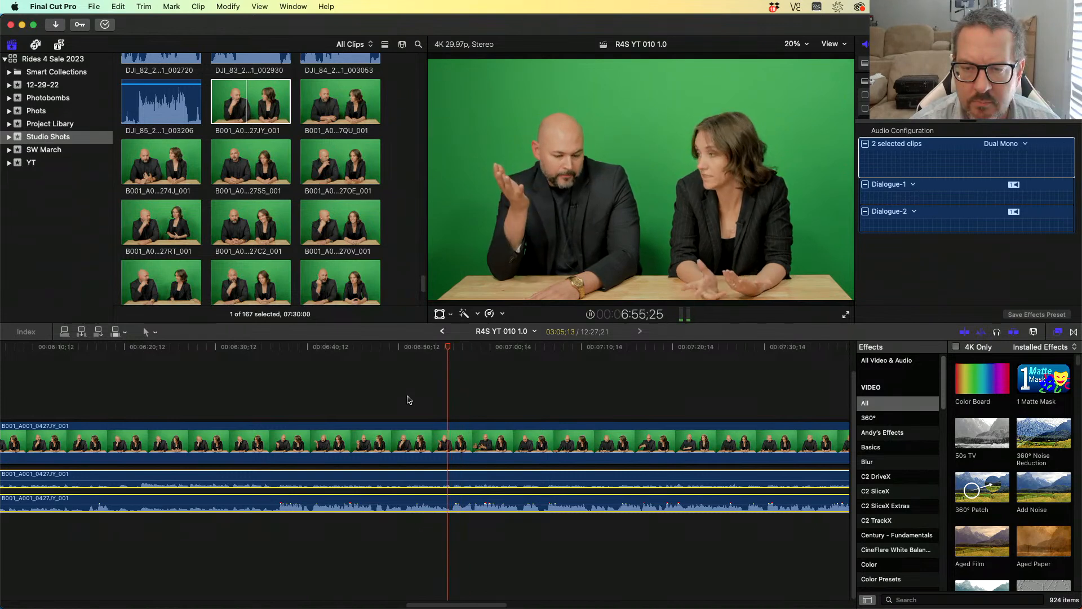
pyautogui.press('l')
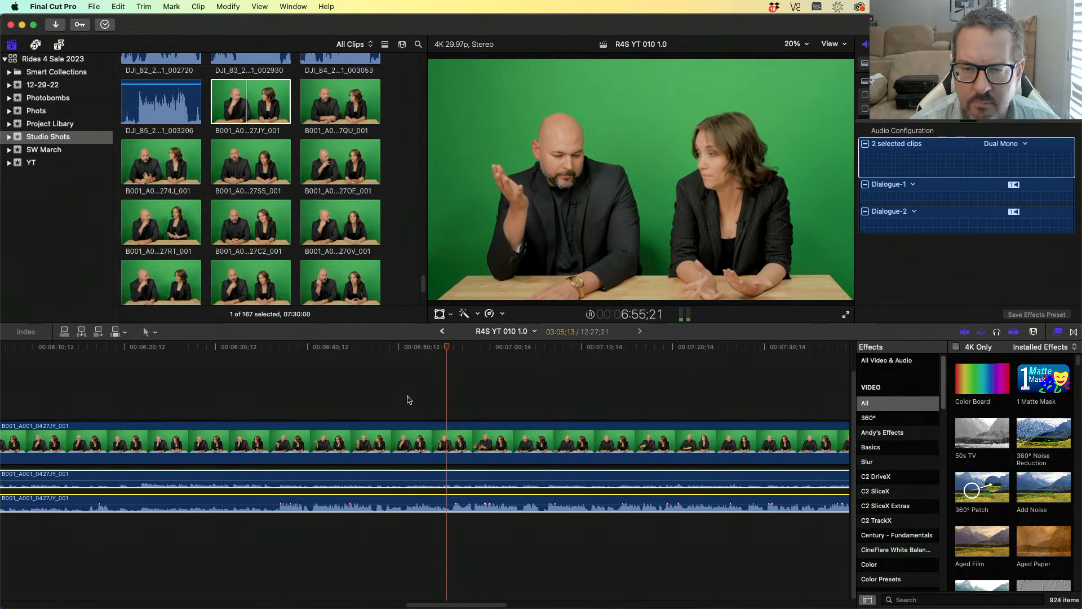
pyautogui.press('Left')
pyautogui.press('Left')
pyautogui.press('Left')
pyautogui.press('Left')
pyautogui.press('Left')
pyautogui.press('Left')
pyautogui.press('Left')
pyautogui.press('Left')
pyautogui.press('Left')
pyautogui.press('Left')
pyautogui.press('Left')
pyautogui.press('Left')
pyautogui.press('Left')
pyautogui.press('Left')
pyautogui.press('Left')
pyautogui.press('Left')
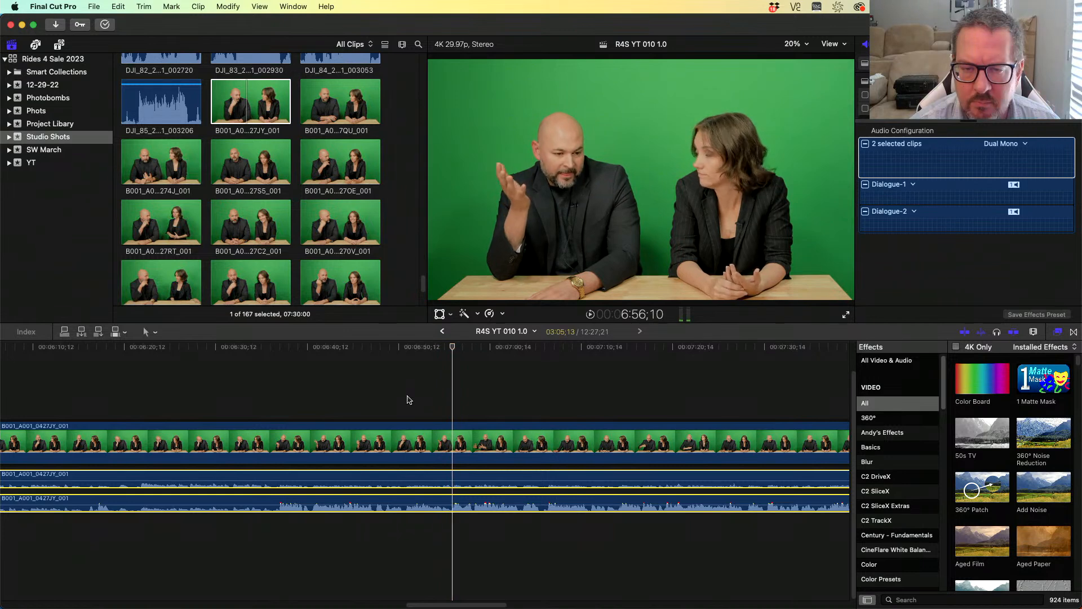
pyautogui.press('Right')
pyautogui.press('Right')
pyautogui.press('Right')
pyautogui.press('Right')
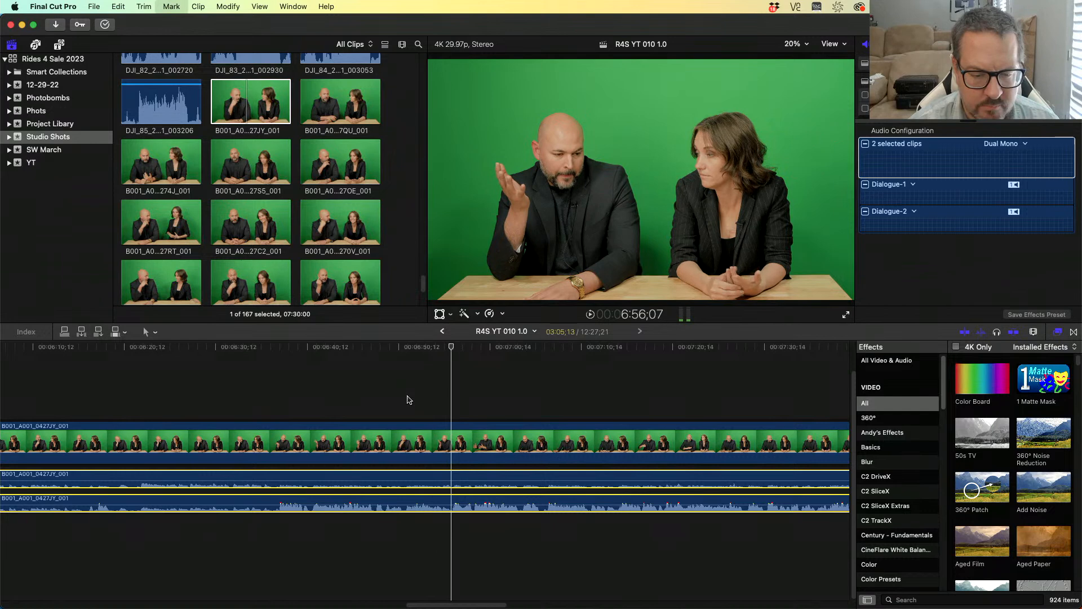
pyautogui.press('super+b')
# - Trim the end of the selected audio clips back to about 6:54;22
pyautogui.press('Left')
pyautogui.press('Left')
pyautogui.press('Left')
pyautogui.press('Left')
pyautogui.press('Left')
pyautogui.press('Left')
pyautogui.press('Left')
pyautogui.press('Left')
pyautogui.press('Left')
pyautogui.press('Left')
pyautogui.press('Left')
pyautogui.press('Left')
pyautogui.press('Left')
pyautogui.press('Left')
pyautogui.press('Left')
pyautogui.press('Left')
pyautogui.press('Left')
pyautogui.press('Left')
pyautogui.press('Left')
pyautogui.press('Left')
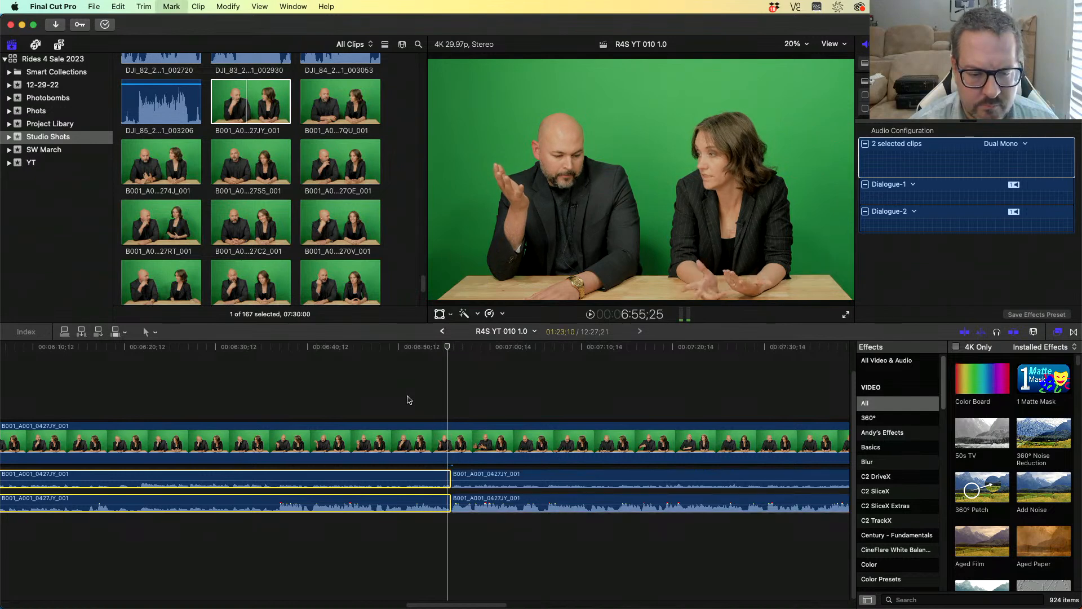
pyautogui.press('Left')
pyautogui.press('Left')
pyautogui.press('Left')
pyautogui.press('Left')
pyautogui.press('Left')
pyautogui.press('Left')
pyautogui.press('Left')
pyautogui.press('Left')
pyautogui.press('Left')
pyautogui.press('Left')
pyautogui.press('Left')
pyautogui.press('Left')
pyautogui.press('Left')
pyautogui.press('Left')
pyautogui.press('Left')
pyautogui.press('Left')
pyautogui.press('Left')
pyautogui.press('Left')
pyautogui.press('Left')
pyautogui.press('Left')
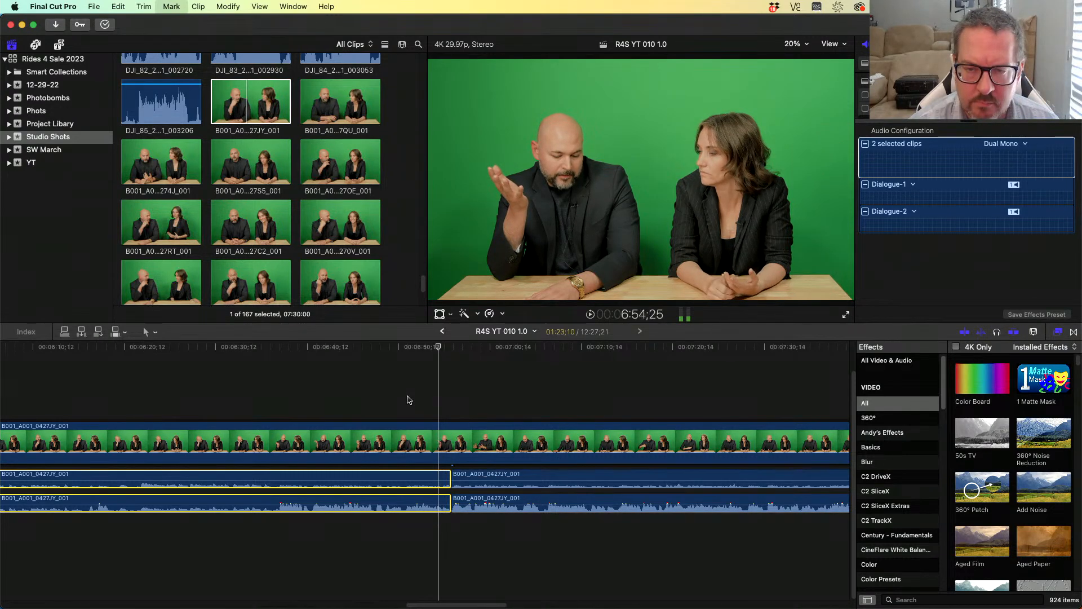
pyautogui.press('Right')
pyautogui.press('Right')
pyautogui.press('Right')
pyautogui.press('Right')
pyautogui.press('Right')
pyautogui.press('Right')
pyautogui.press('Right')
pyautogui.press('Right')
pyautogui.press('Right')
pyautogui.press('Right')
pyautogui.press('Right')
pyautogui.press('Right')
pyautogui.press('Right')
pyautogui.press('Right')
pyautogui.press('Right')
pyautogui.press('Right')
pyautogui.press('Right')
pyautogui.press('Right')
pyautogui.press('Right')
pyautogui.press('Right')
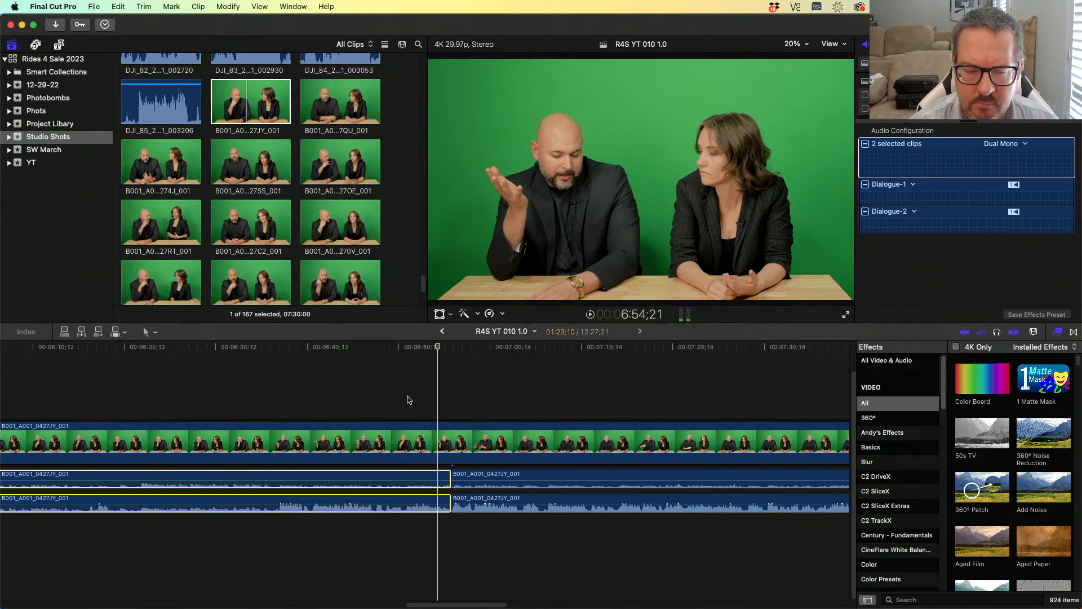
pyautogui.press('Right')
pyautogui.hotkey('alt', ']')
# - Play backwards to the next speaker change and blade both audio copies at about 6:36;27
pyautogui.press('j')
pyautogui.press('j')
pyautogui.press('j')
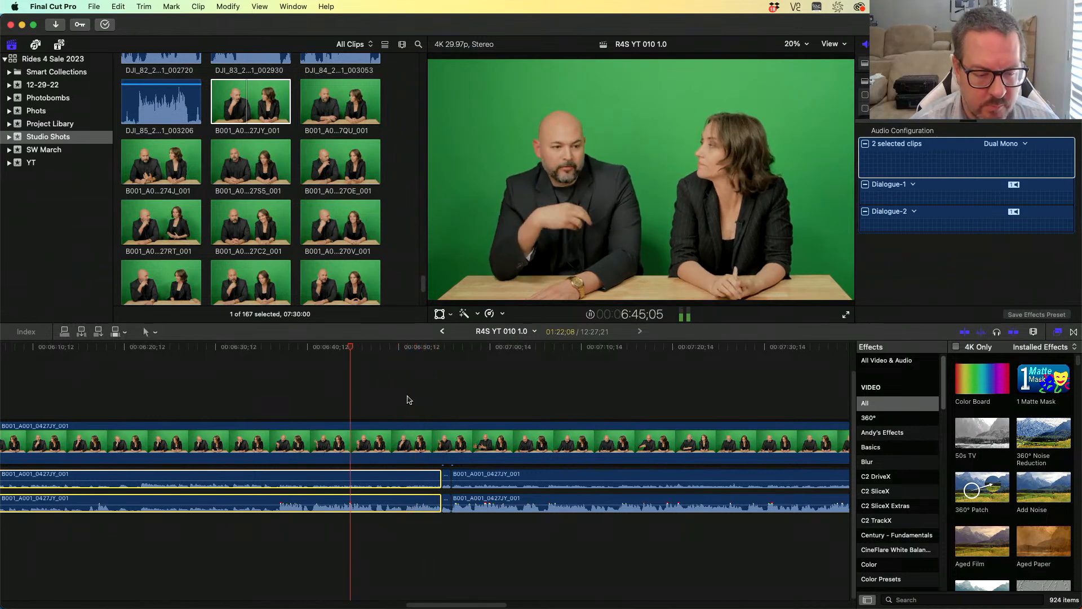
pyautogui.press('k')
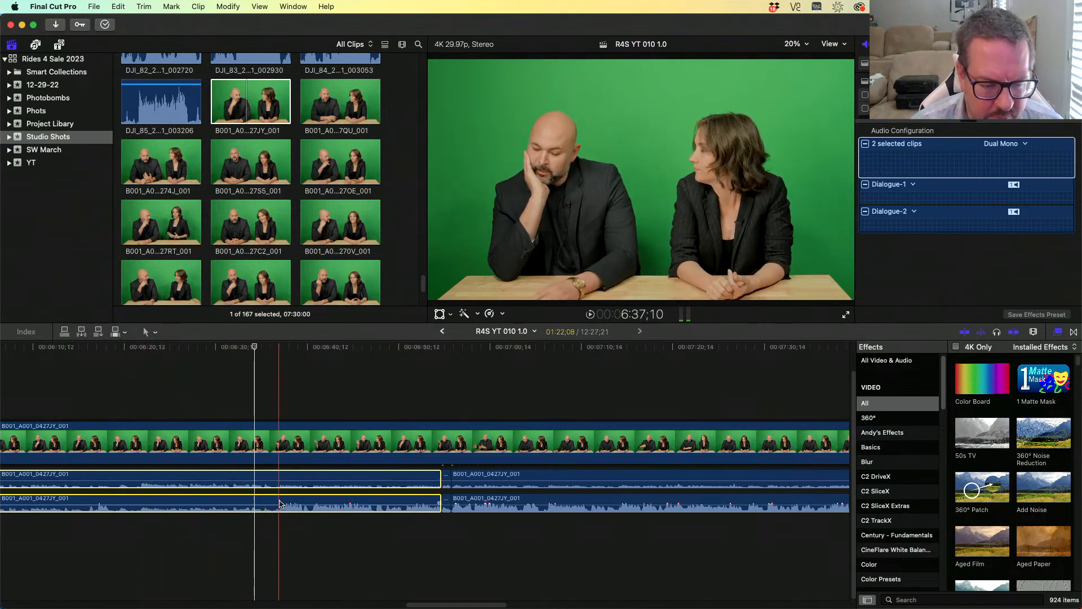
pyautogui.click(269, 475)
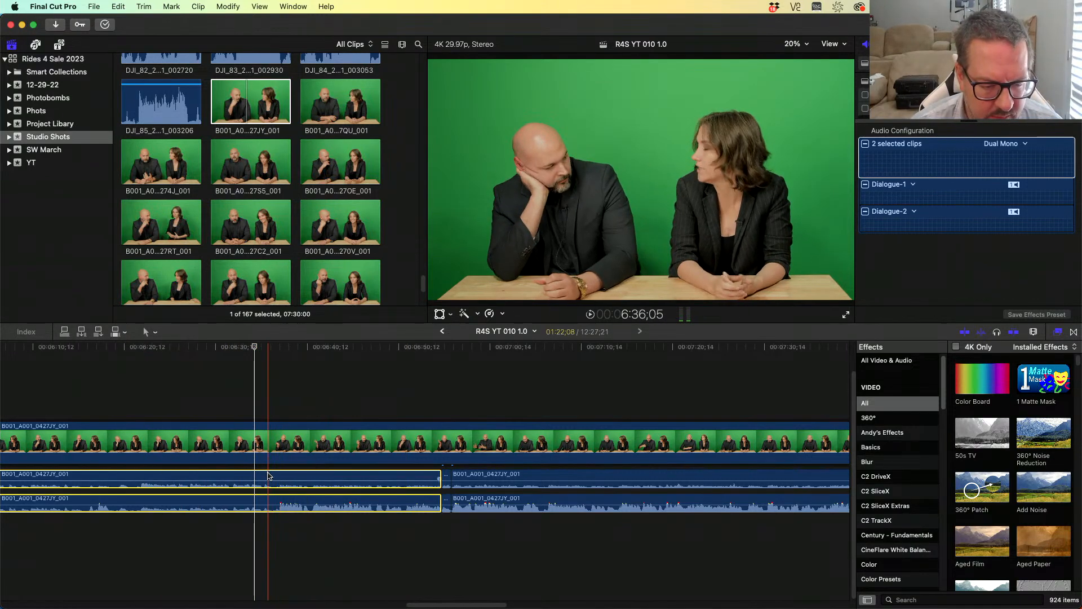
pyautogui.press('Right')
pyautogui.press('Right')
pyautogui.press('Right')
pyautogui.press('Right')
pyautogui.press('Right')
pyautogui.press('Right')
pyautogui.press('Right')
pyautogui.press('Right')
pyautogui.press('Right')
pyautogui.press('Right')
pyautogui.press('Right')
pyautogui.press('Right')
pyautogui.press('Right')
pyautogui.press('Right')
pyautogui.press('Right')
pyautogui.press('Right')
pyautogui.press('Right')
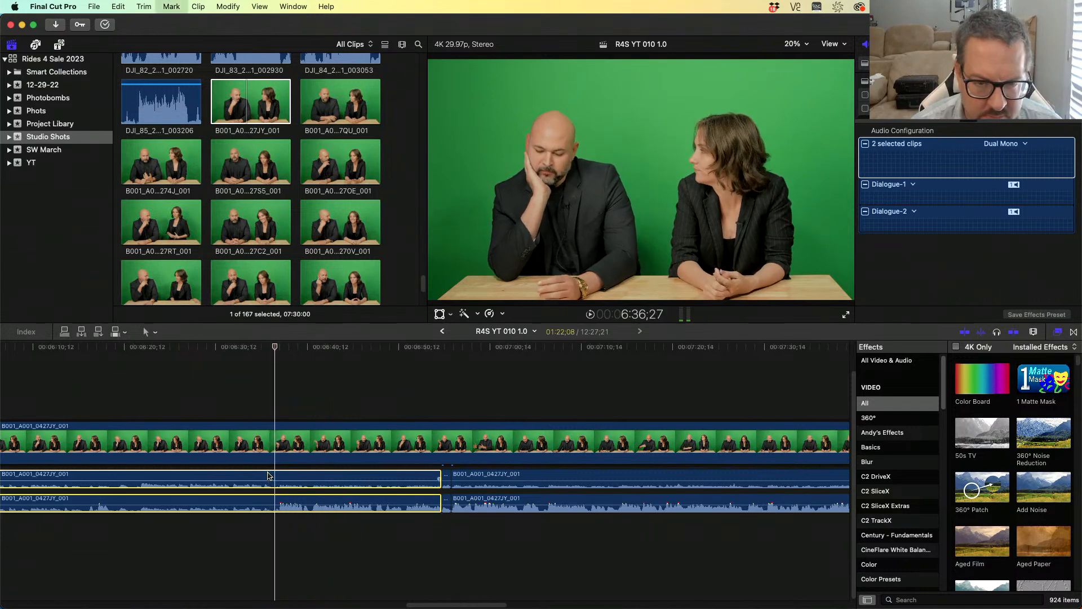
pyautogui.press('super+b')
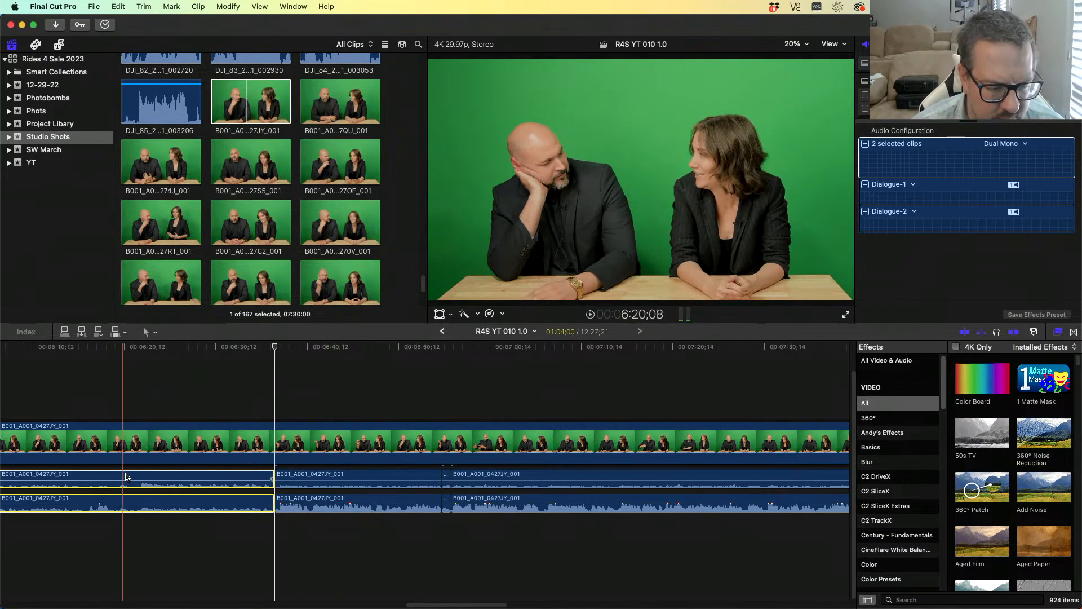
# - Blade both audio copies near 6:21;20, review the cut, and undo it
pyautogui.press('super+b')
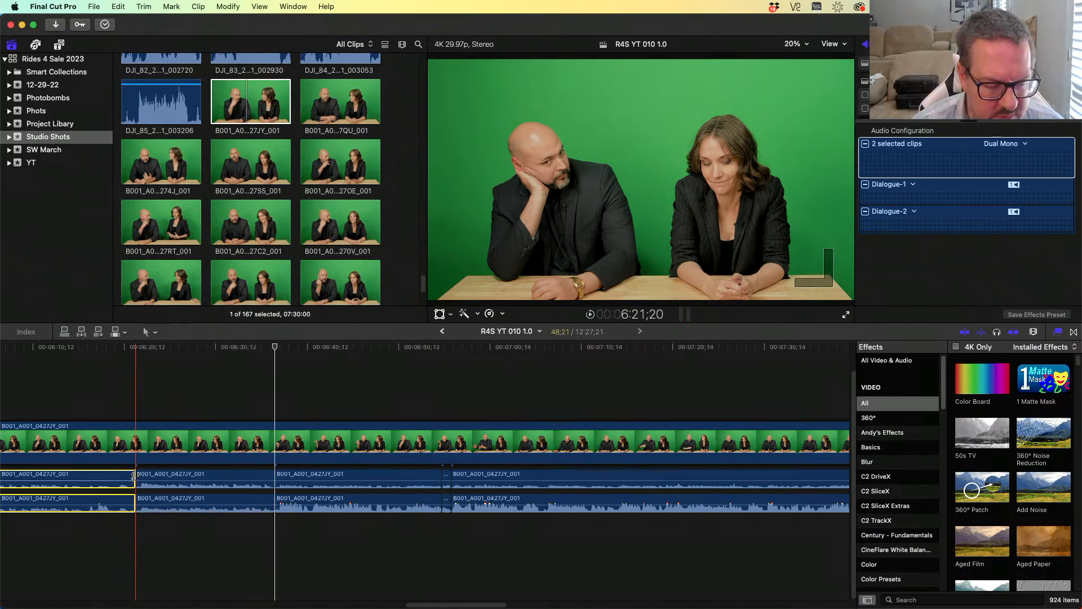
pyautogui.press('j')
pyautogui.press('j')
pyautogui.press('j')
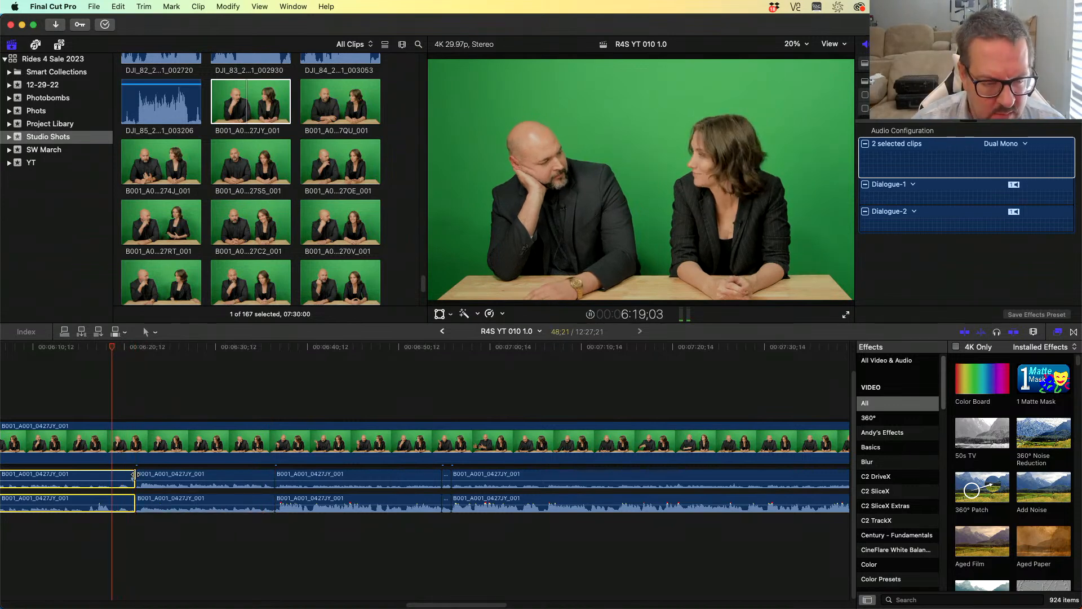
pyautogui.press('k')
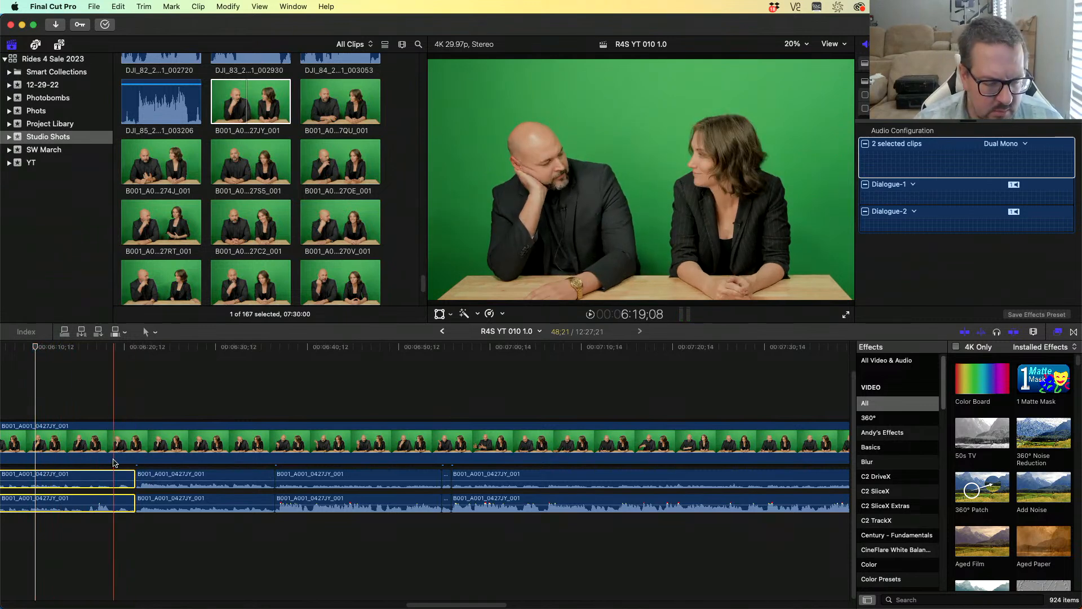
pyautogui.press('l')
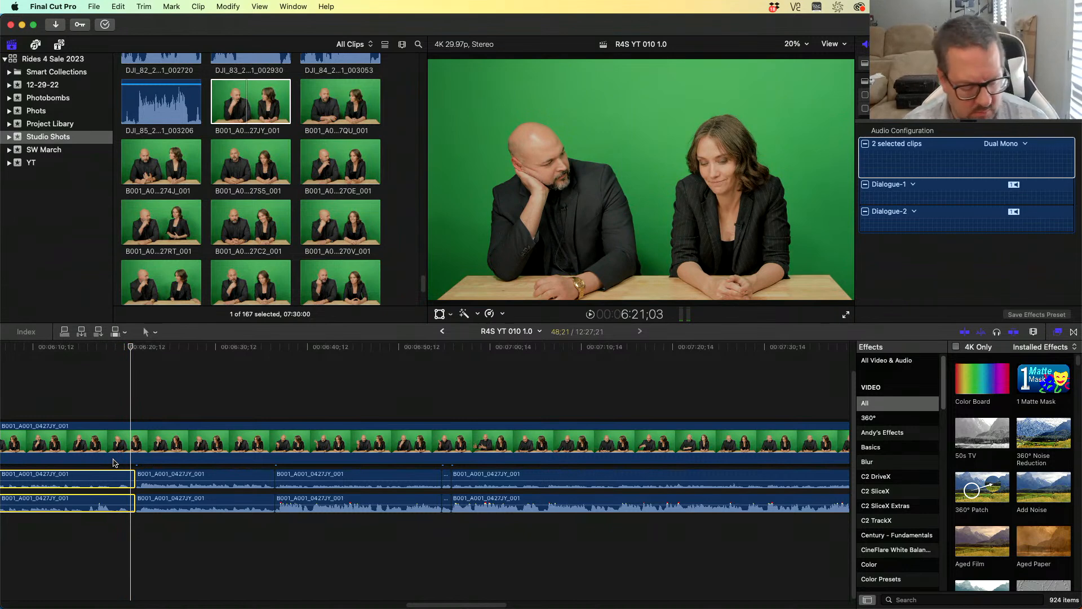
pyautogui.press('super+z')
# - Blade both audio copies at about 6:19;19
pyautogui.moveTo(167, 528); pyautogui.dragTo(163, 478)
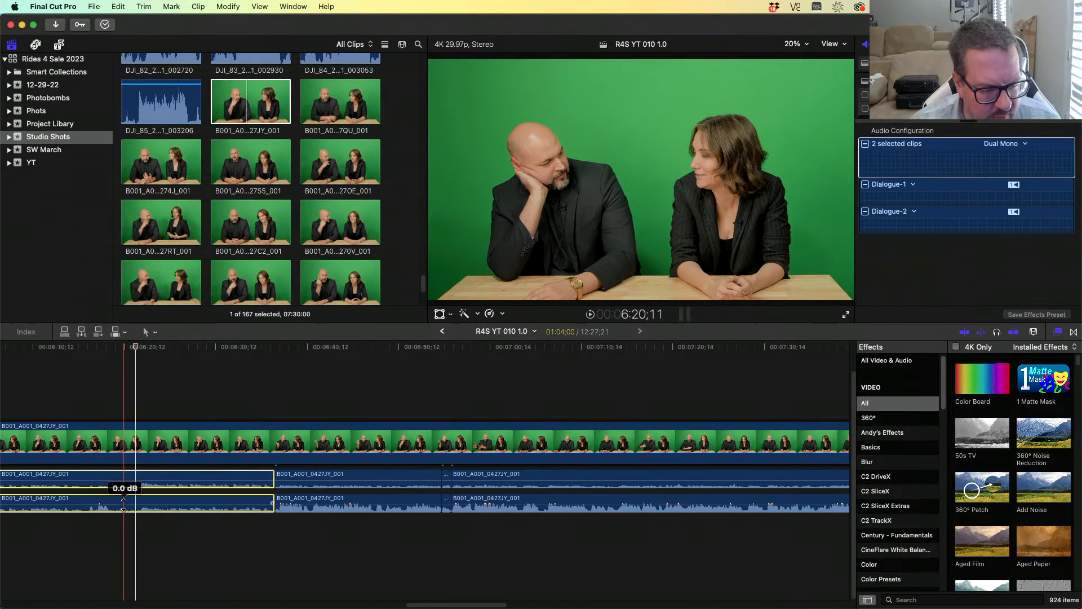
pyautogui.click(115, 347)
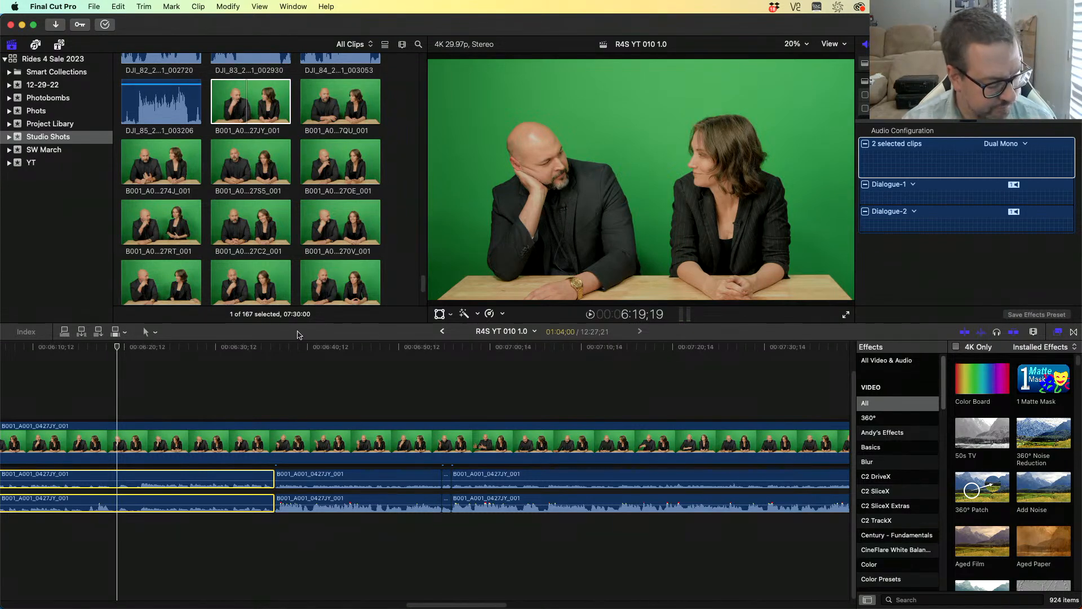
pyautogui.press('super+b')
pyautogui.click(102, 348)
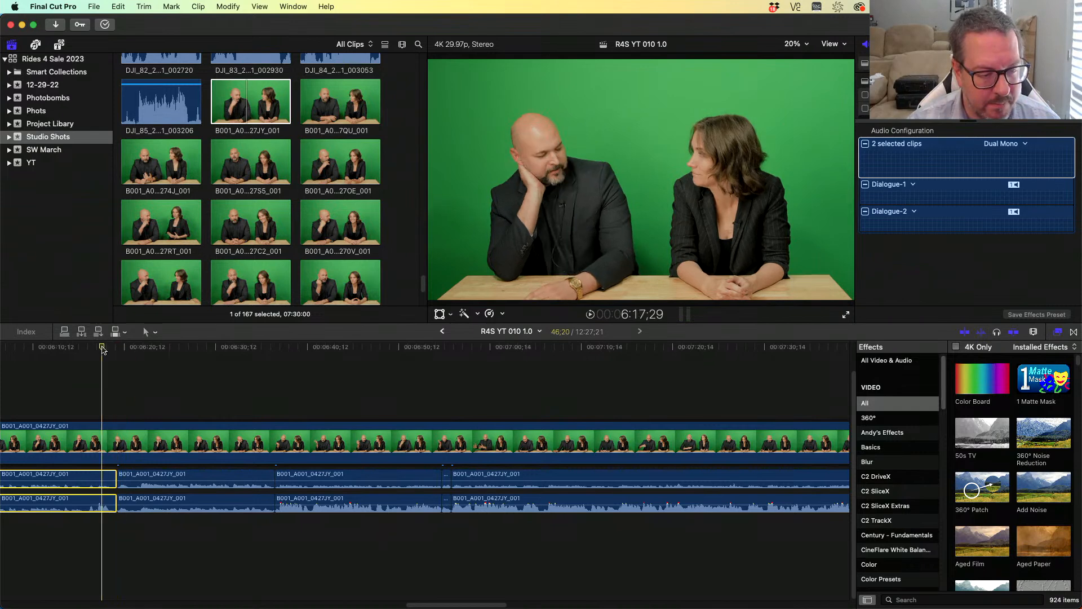
# - Play backwards to the next speaker change and blade both audio copies at about 6:16;05
pyautogui.press('j')
pyautogui.press('j')
pyautogui.press('j')
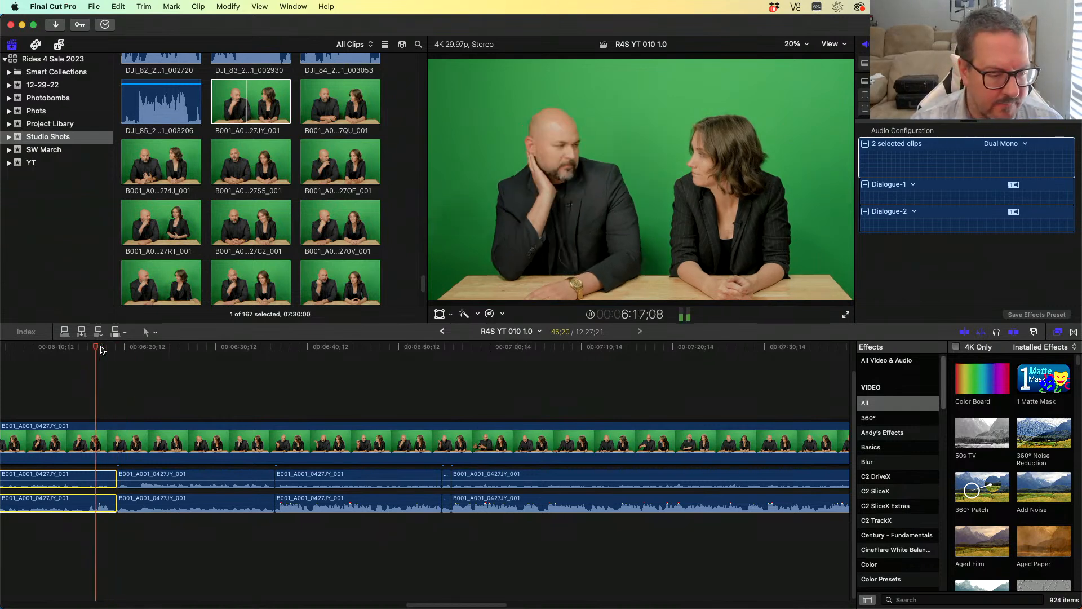
pyautogui.press('l')
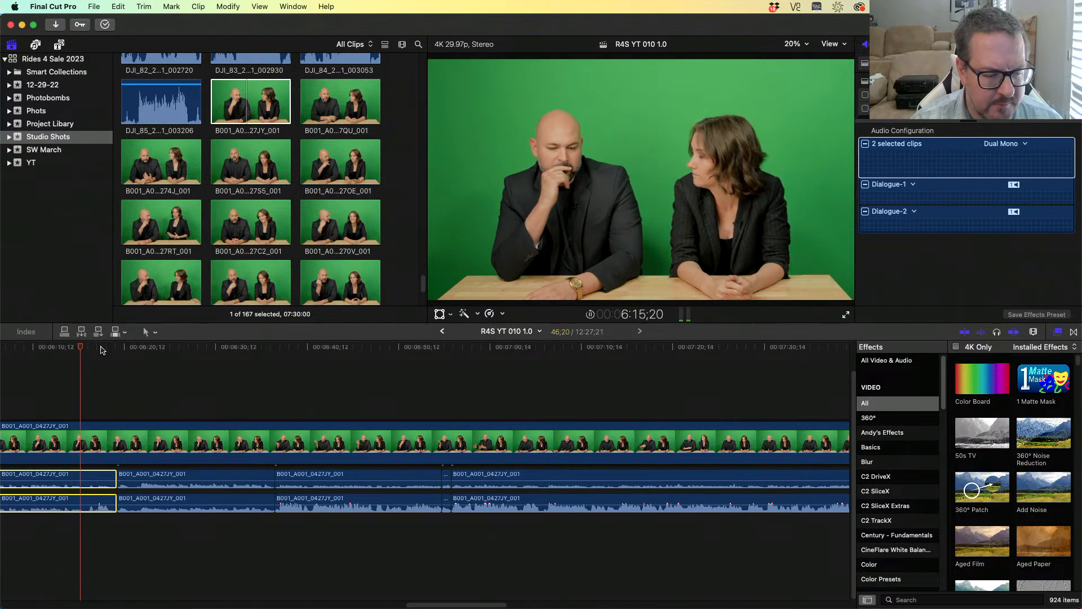
pyautogui.press('k')
pyautogui.press('super+b')
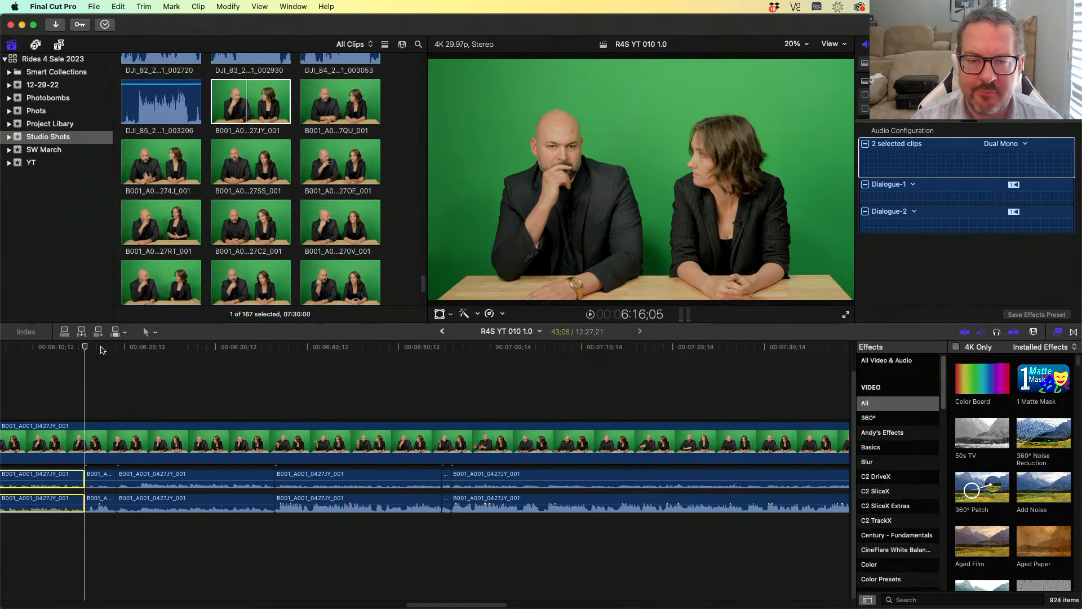
# - Play back to the previous speaker change and blade both audio copies at about 5:49;21
pyautogui.press('k')
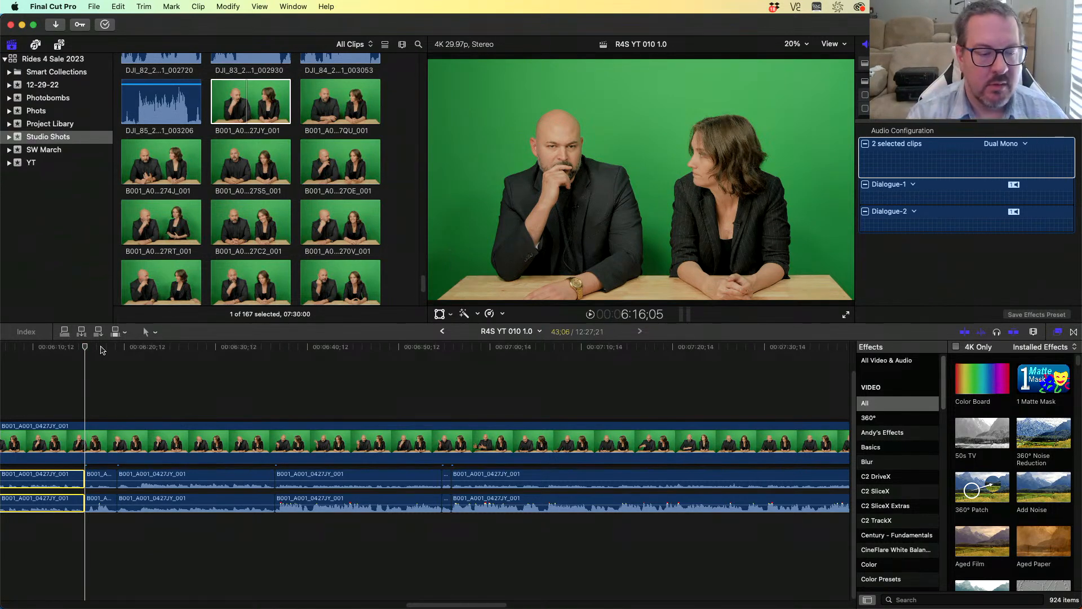
pyautogui.press('j')
pyautogui.press('j')
pyautogui.press('j')
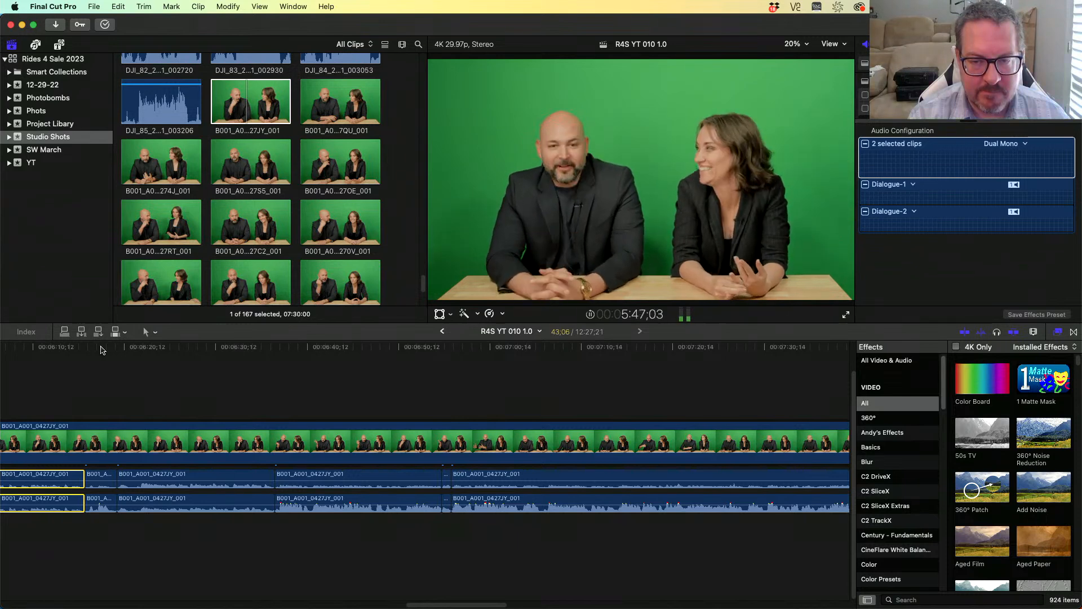
pyautogui.press('k')
pyautogui.press('space')
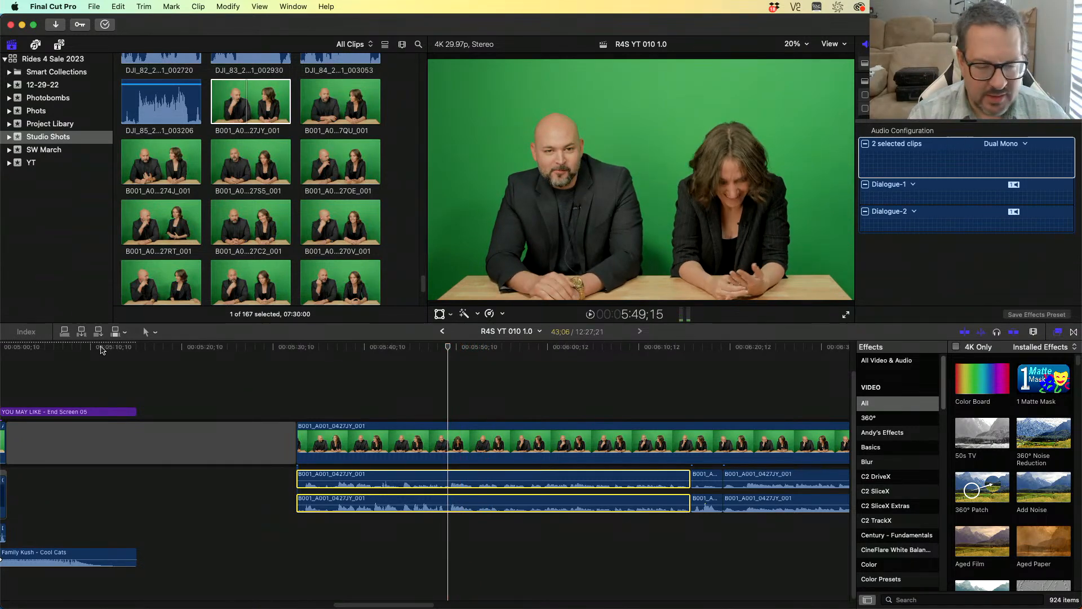
pyautogui.press('super+b')
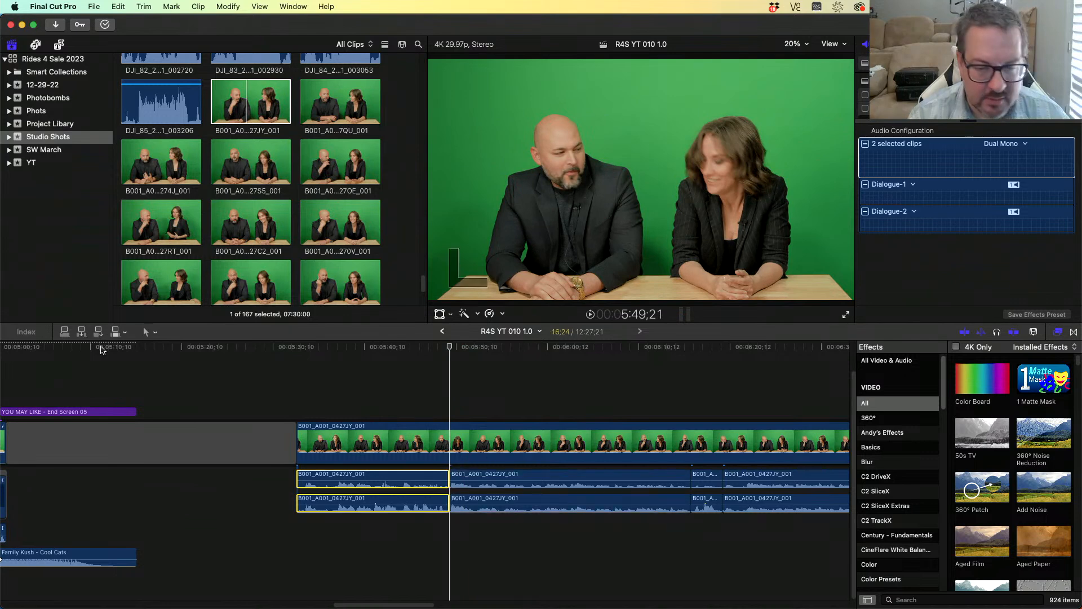
# - Play backwards, step frame by frame to the speaker change, and blade both audio copies at about 5:43;14
pyautogui.press('j')
pyautogui.press('j')
pyautogui.press('j')
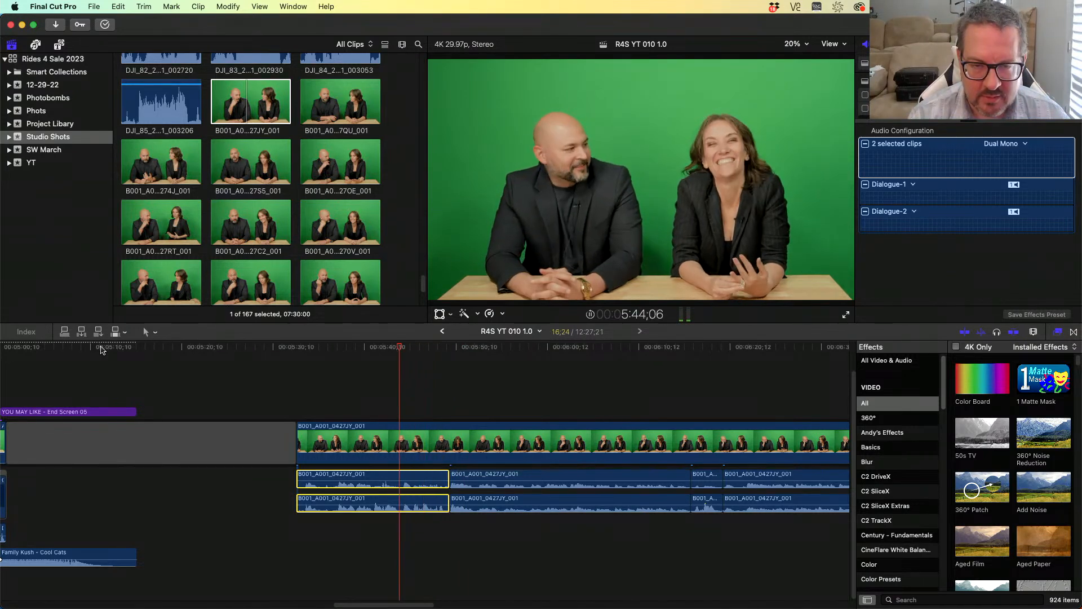
pyautogui.press('k')
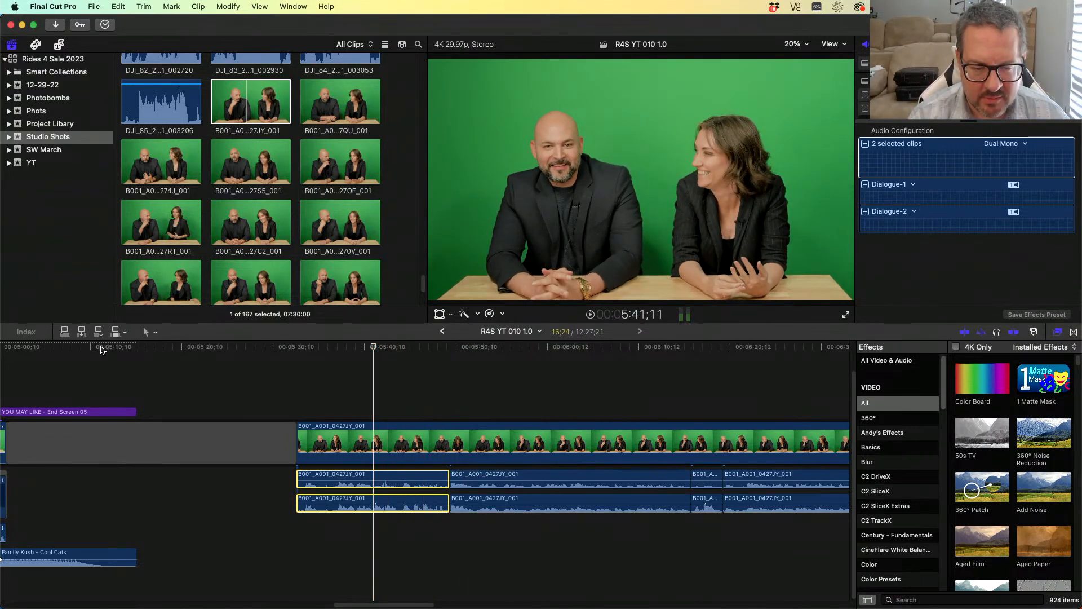
pyautogui.press('l')
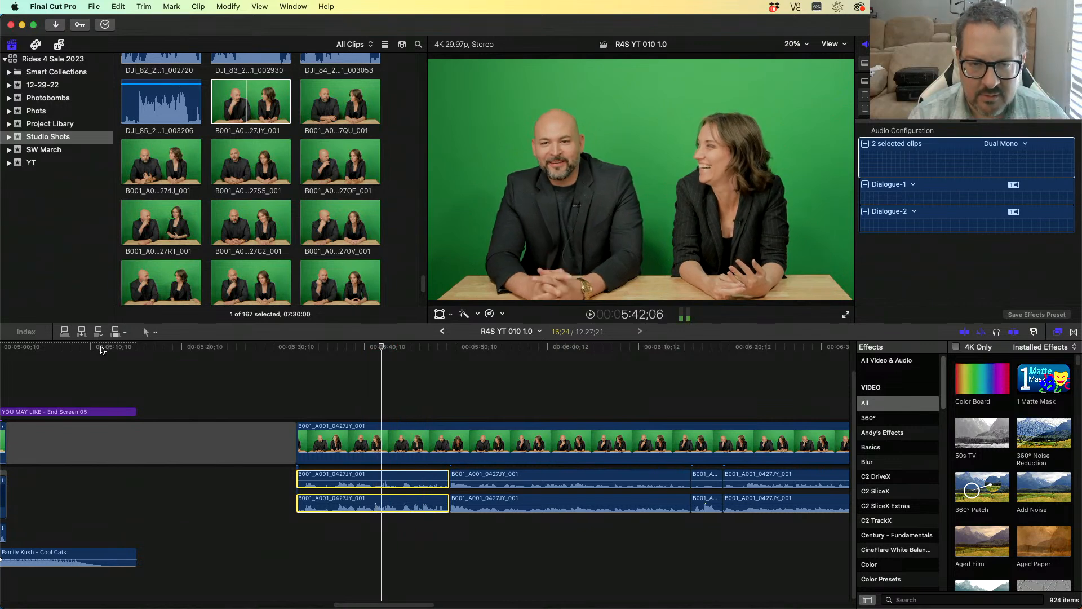
pyautogui.press('Right')
pyautogui.press('Right')
pyautogui.press('Right')
pyautogui.press('Right')
pyautogui.press('Right')
pyautogui.press('Right')
pyautogui.press('Right')
pyautogui.press('Right')
pyautogui.press('Right')
pyautogui.press('Right')
pyautogui.press('Right')
pyautogui.press('Right')
pyautogui.press('Right')
pyautogui.press('Right')
pyautogui.press('Right')
pyautogui.press('Right')
pyautogui.press('Right')
pyautogui.press('Right')
pyautogui.press('Right')
pyautogui.press('Right')
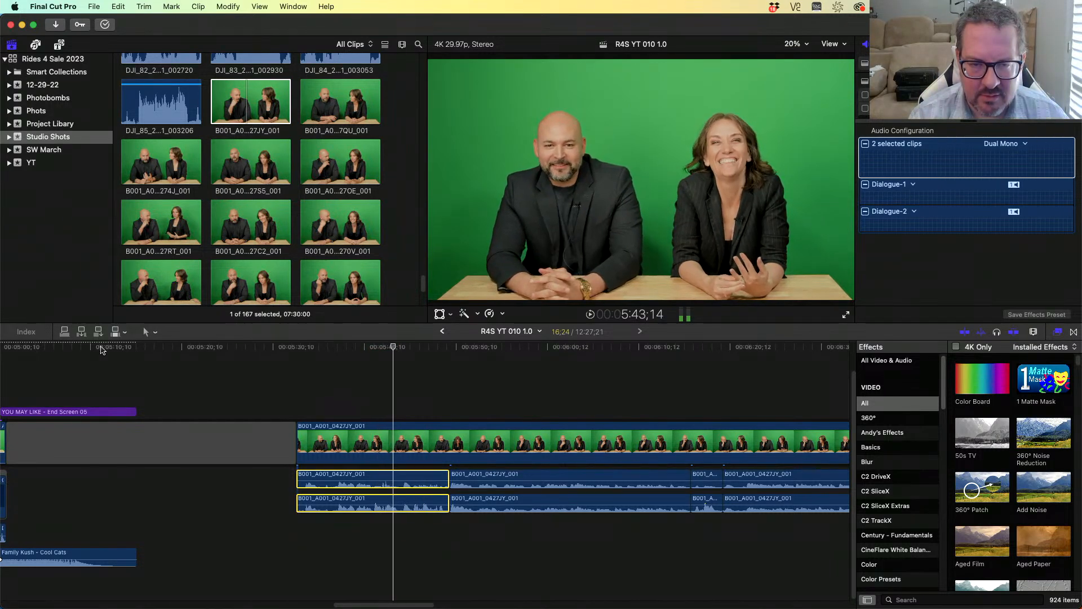
pyautogui.press('Right')
pyautogui.press('Right')
pyautogui.press('Right')
pyautogui.press('Right')
pyautogui.press('Right')
pyautogui.press('Right')
pyautogui.press('Right')
pyautogui.press('Right')
pyautogui.press('Right')
pyautogui.press('Right')
pyautogui.press('Right')
pyautogui.press('Right')
pyautogui.press('Right')
pyautogui.press('Right')
pyautogui.press('Right')
pyautogui.press('Right')
pyautogui.press('Right')
pyautogui.press('Right')
pyautogui.press('Right')
pyautogui.press('Right')
pyautogui.press('super+b')
# - Step back to the earlier speaker change and blade both audio copies at about 5:41;20
pyautogui.press('Left')
pyautogui.press('Left')
pyautogui.press('Left')
pyautogui.press('Left')
pyautogui.press('Left')
pyautogui.press('Left')
pyautogui.press('Left')
pyautogui.press('Left')
pyautogui.press('Left')
pyautogui.press('Left')
pyautogui.press('Left')
pyautogui.press('Left')
pyautogui.press('Left')
pyautogui.press('Left')
pyautogui.press('Left')
pyautogui.press('Left')
pyautogui.press('j')
pyautogui.press('j')
pyautogui.press('j')
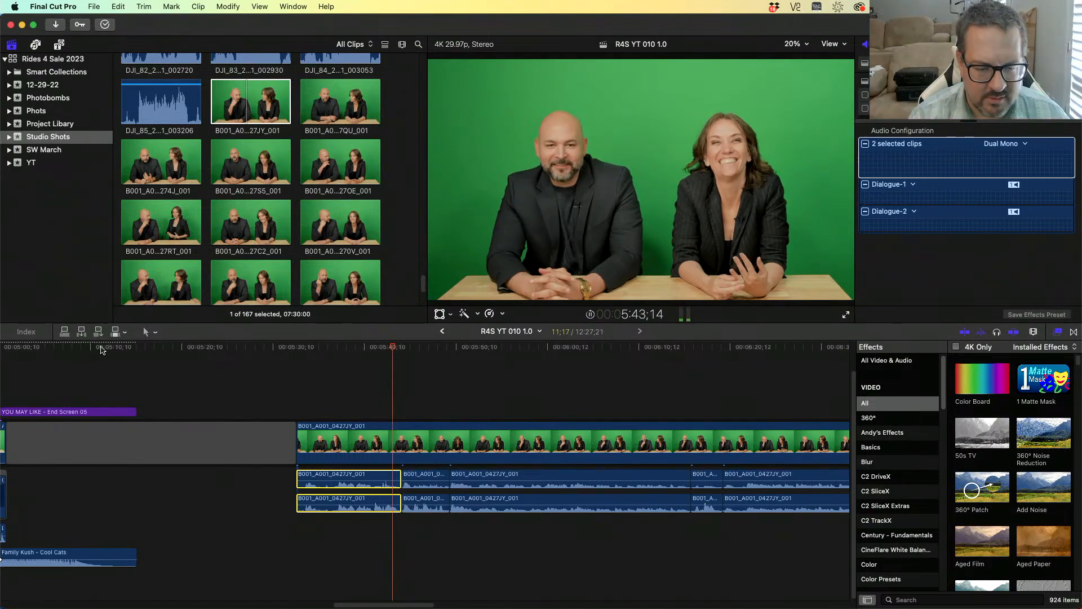
pyautogui.press('l')
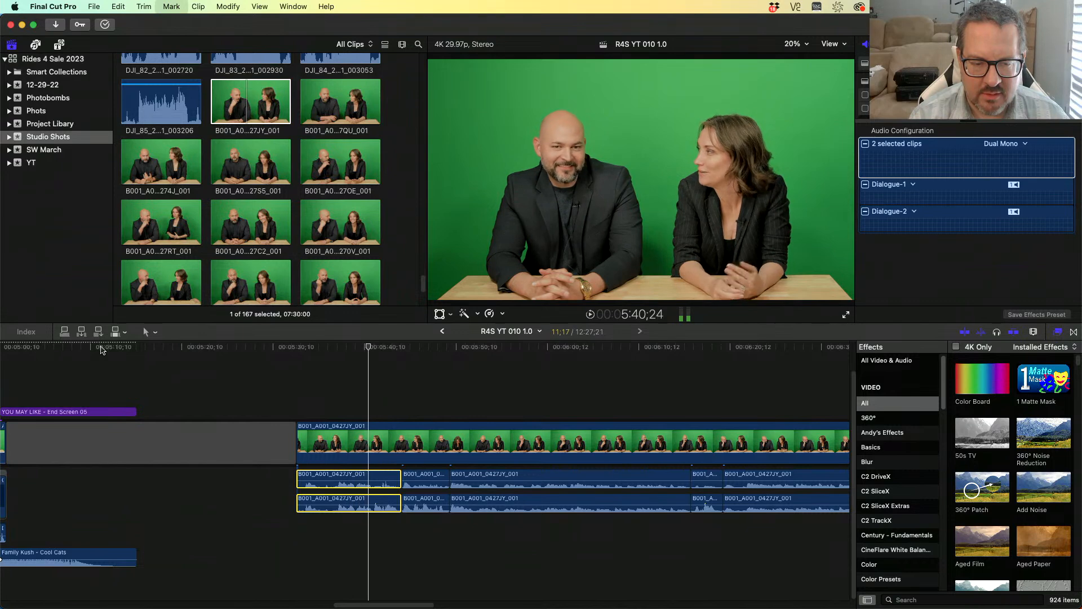
pyautogui.press('Left')
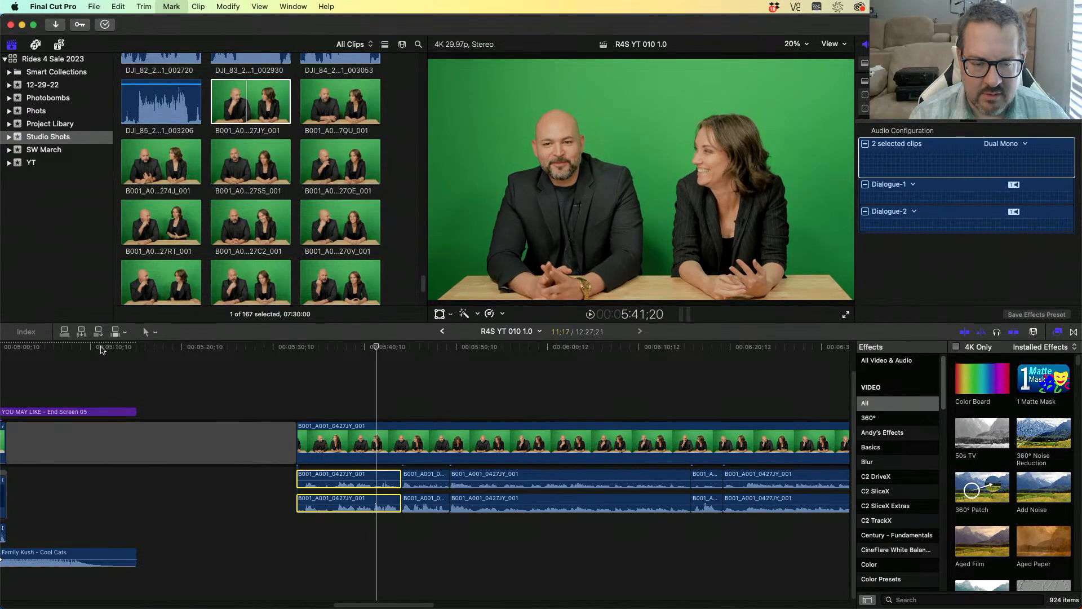
pyautogui.press('super+b')
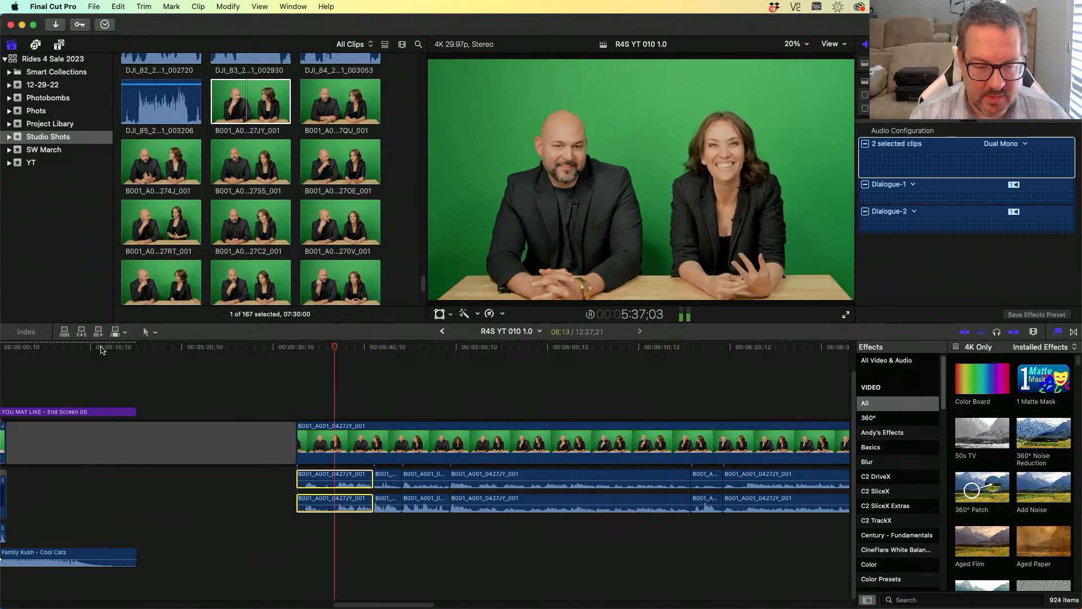
# - Review the new cuts and select alternating audio segments on the two copies between about 5:32 and 5:50
pyautogui.press('k')
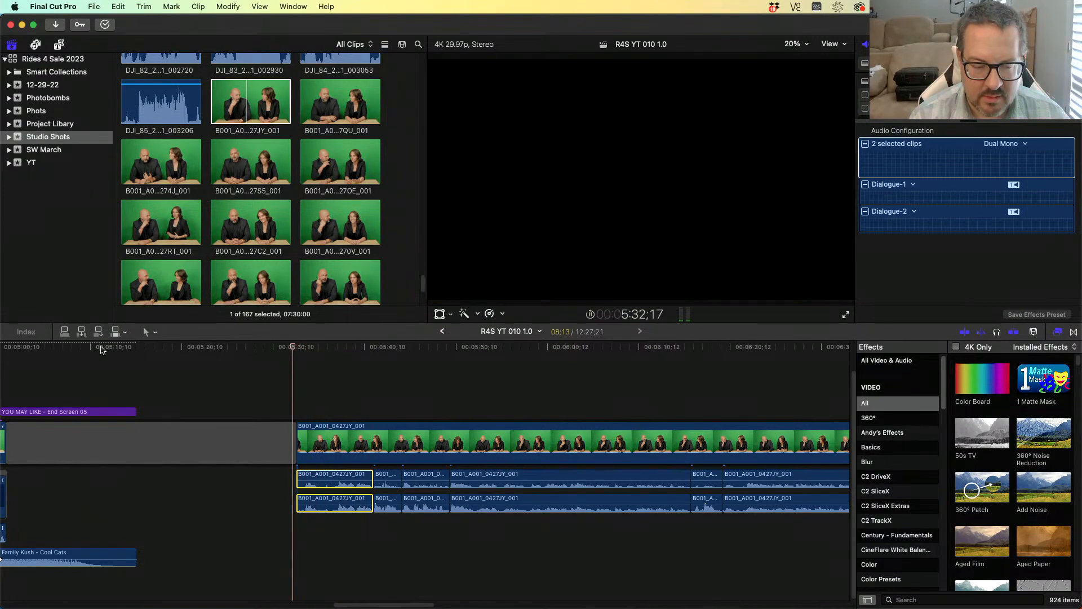
pyautogui.press('l')
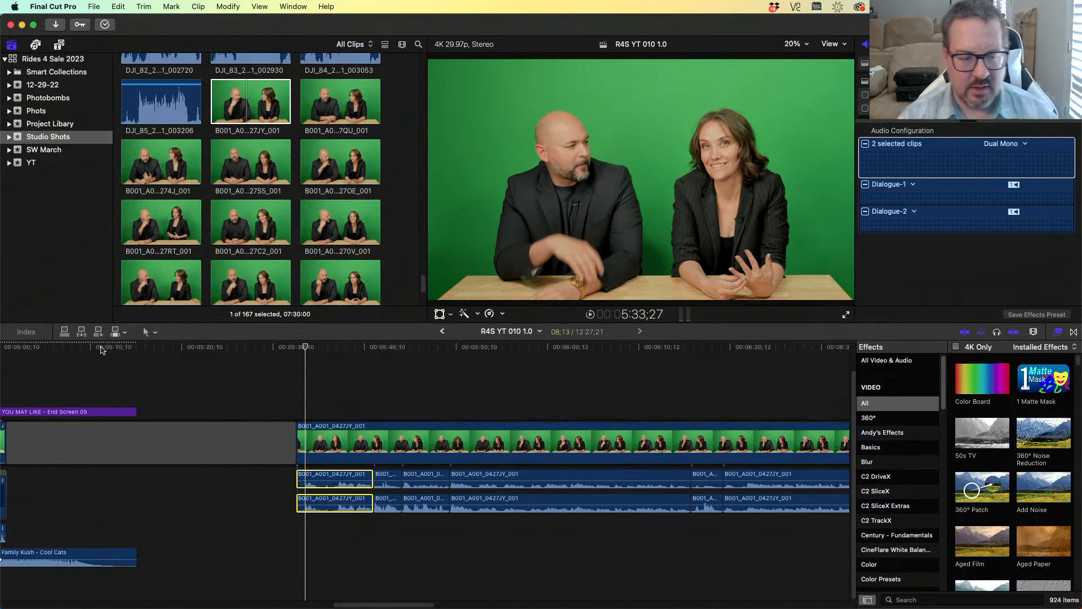
pyautogui.click(363, 502)
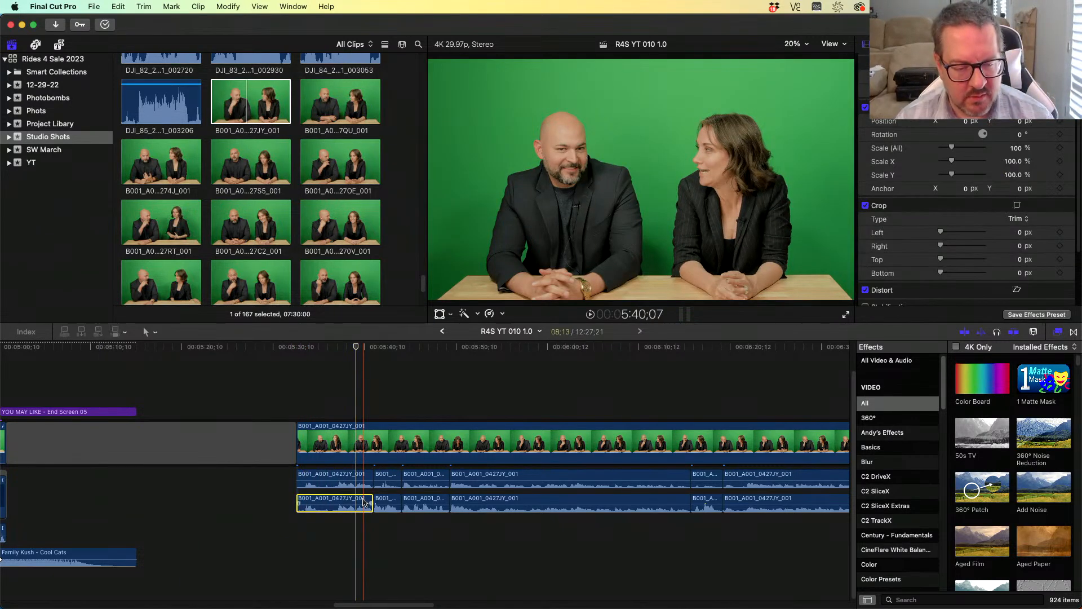
pyautogui.keyDown('super'); pyautogui.click(387, 477); pyautogui.keyUp('super')
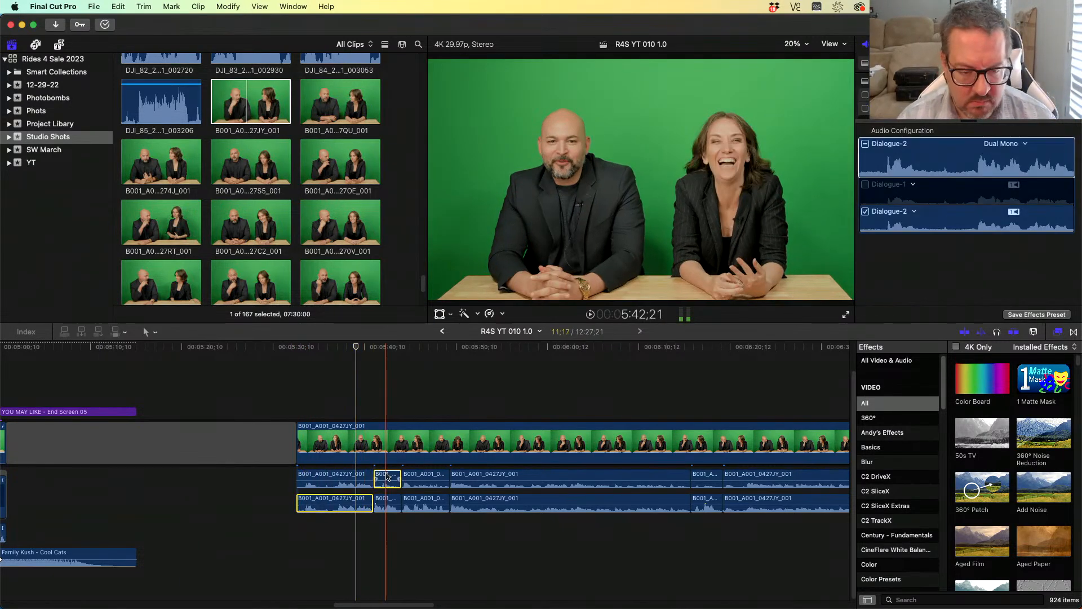
pyautogui.keyDown('super'); pyautogui.click(431, 499); pyautogui.keyUp('super')
pyautogui.keyDown('super'); pyautogui.click(510, 473); pyautogui.keyUp('super')
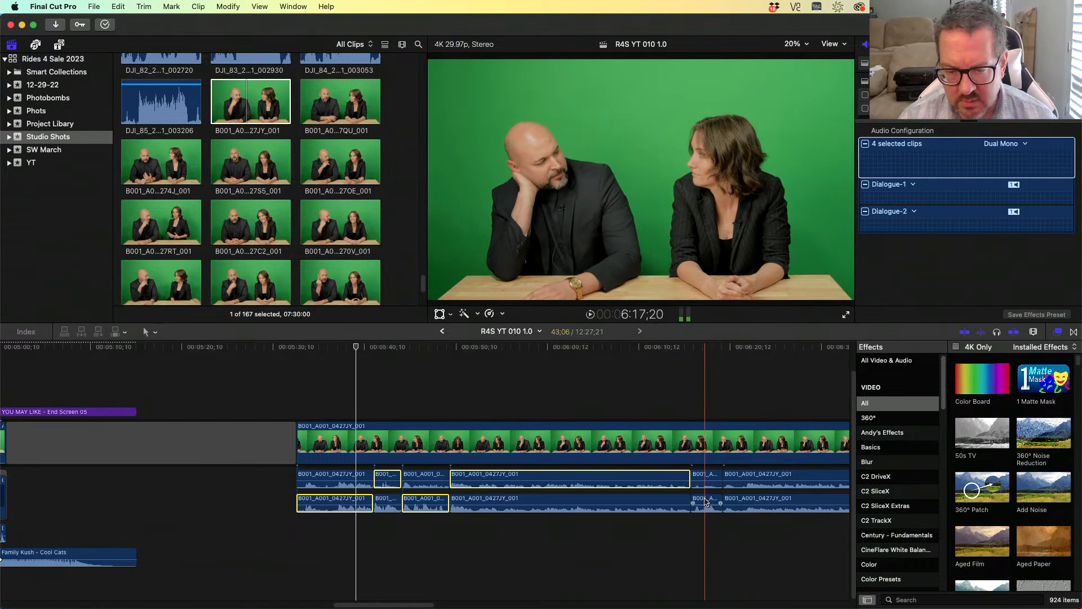
pyautogui.keyDown('super'); pyautogui.click(520, 472); pyautogui.keyUp('super')
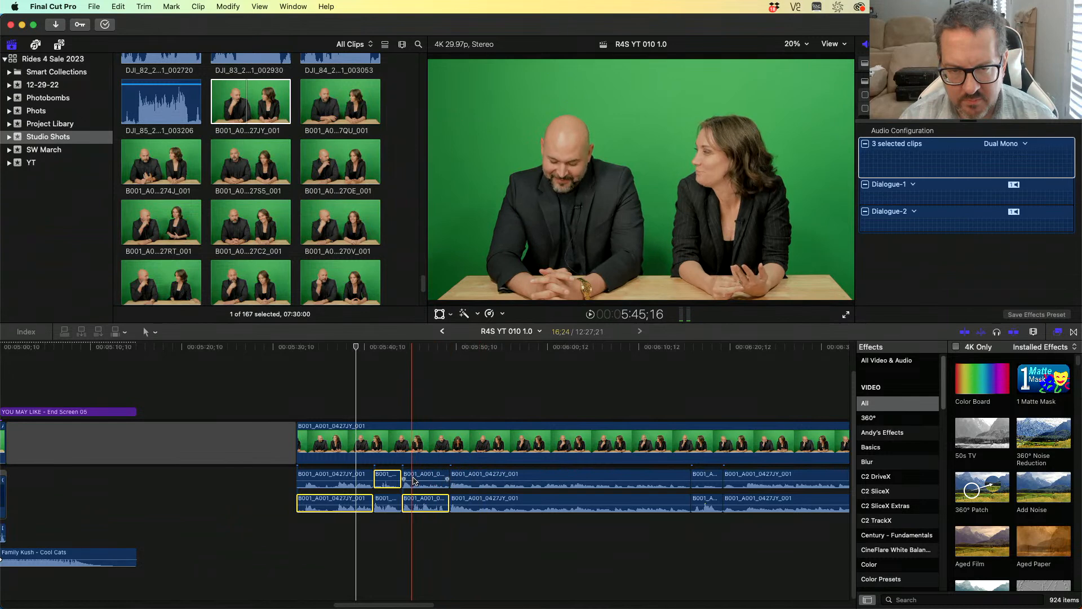
pyautogui.keyDown('super'); pyautogui.click(425, 502); pyautogui.keyUp('super')
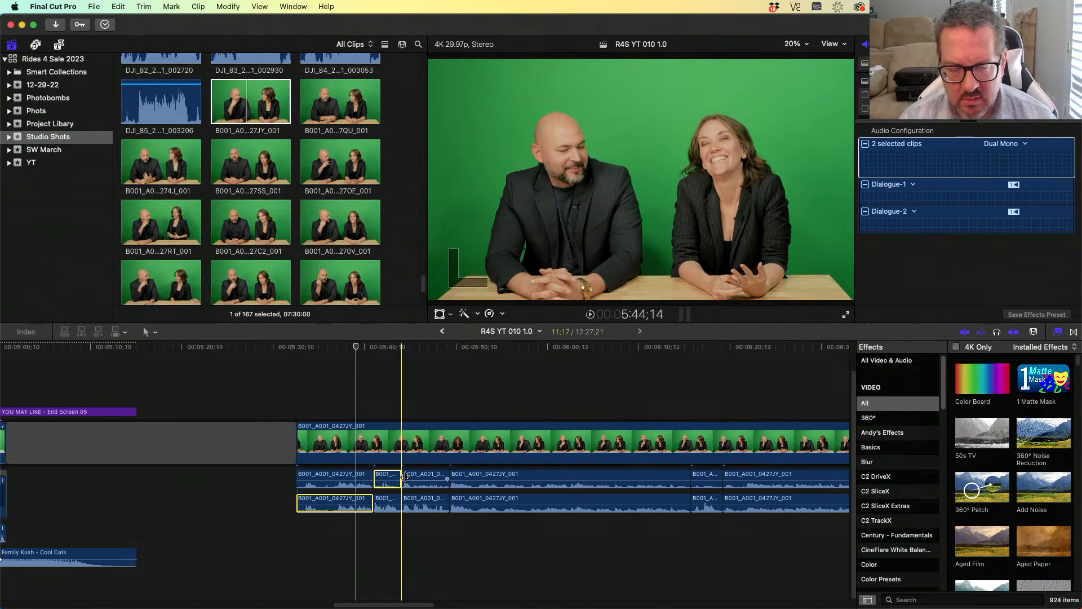
# - Play through the section and add further alternating segments up to about 6:18 to the audio selection
pyautogui.press('space')
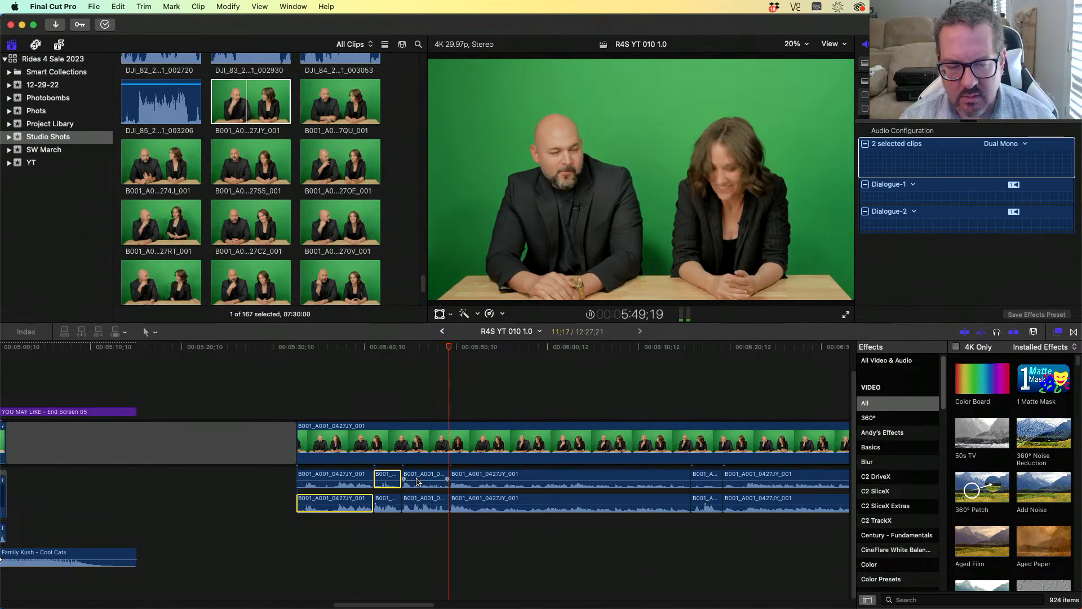
pyautogui.press('space')
pyautogui.keyDown('super'); pyautogui.click(426, 504); pyautogui.keyUp('super')
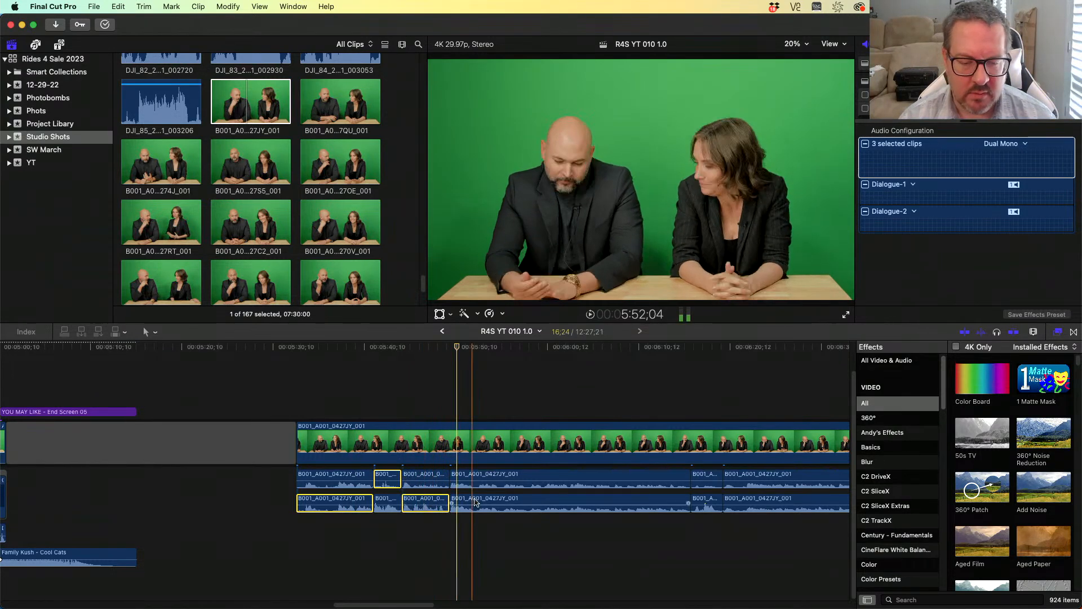
pyautogui.keyDown('super'); pyautogui.click(481, 502); pyautogui.keyUp('super')
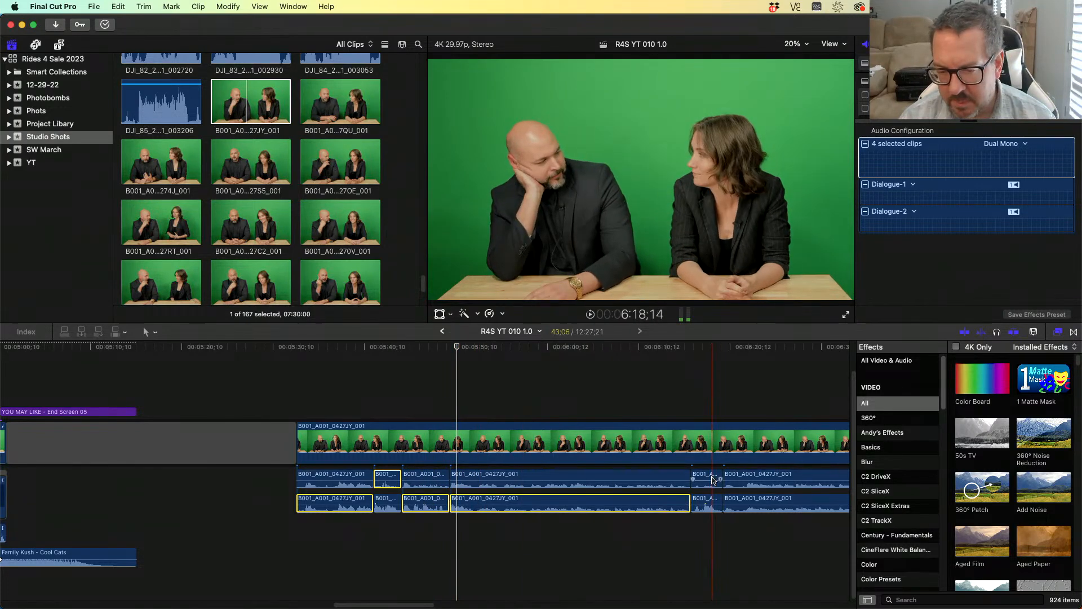
pyautogui.keyDown('super'); pyautogui.click(776, 503); pyautogui.keyUp('super')
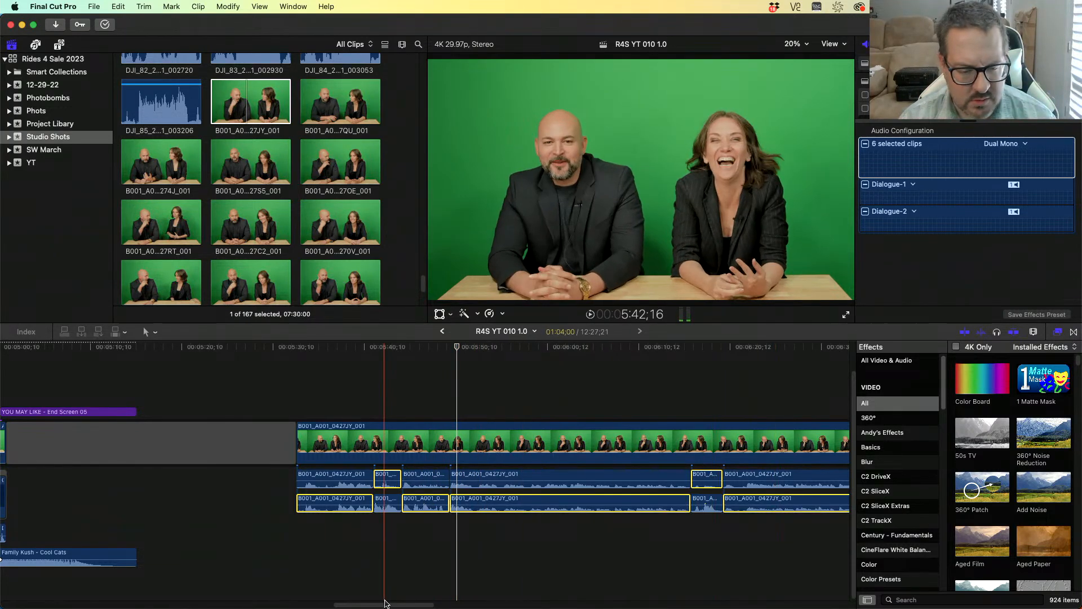
# - Scroll the timeline to the 6:50 area and add the segments on both audio copies there to the selection
pyautogui.moveTo(387, 604); pyautogui.dragTo(486, 605)
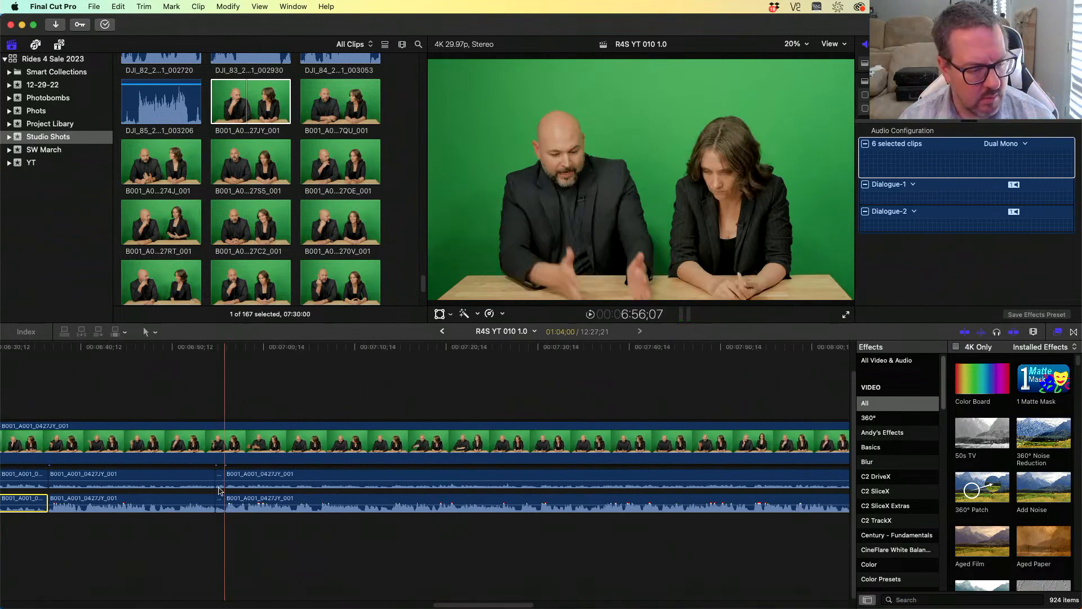
pyautogui.keyDown('super'); pyautogui.click(188, 479); pyautogui.keyUp('super')
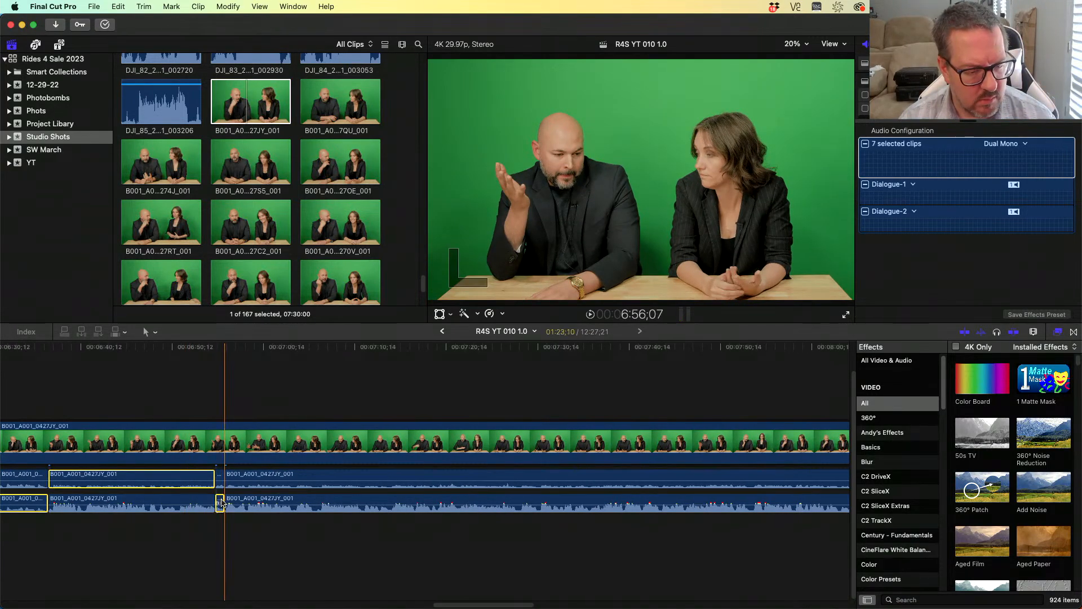
pyautogui.keyDown('super'); pyautogui.click(282, 479); pyautogui.keyUp('super')
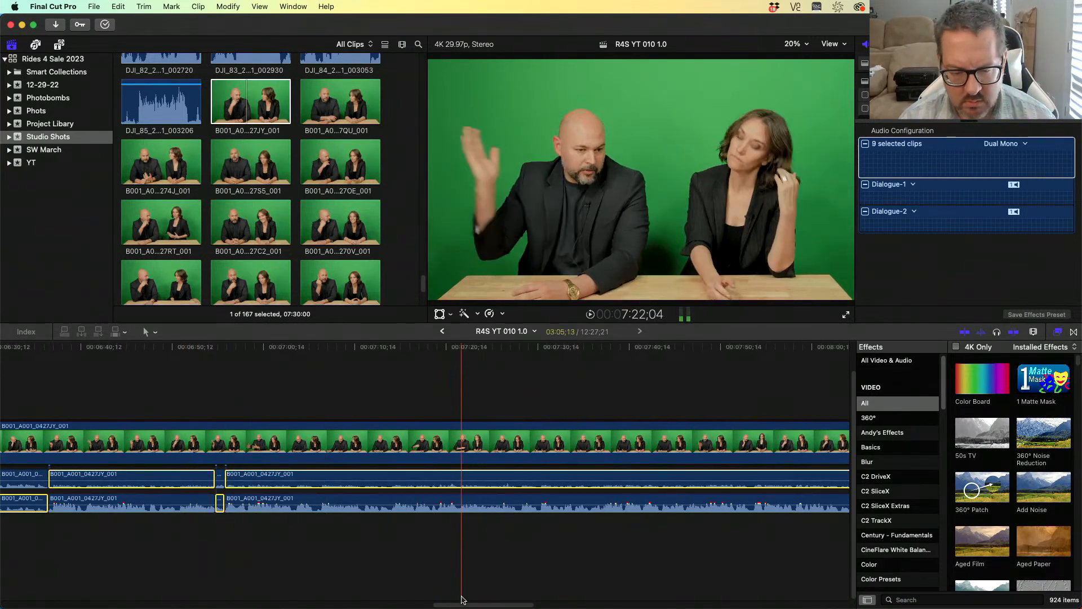
# - Step through the edits to the 8:45 area and add the segments on both audio copies there to the selection
pyautogui.press('Down')
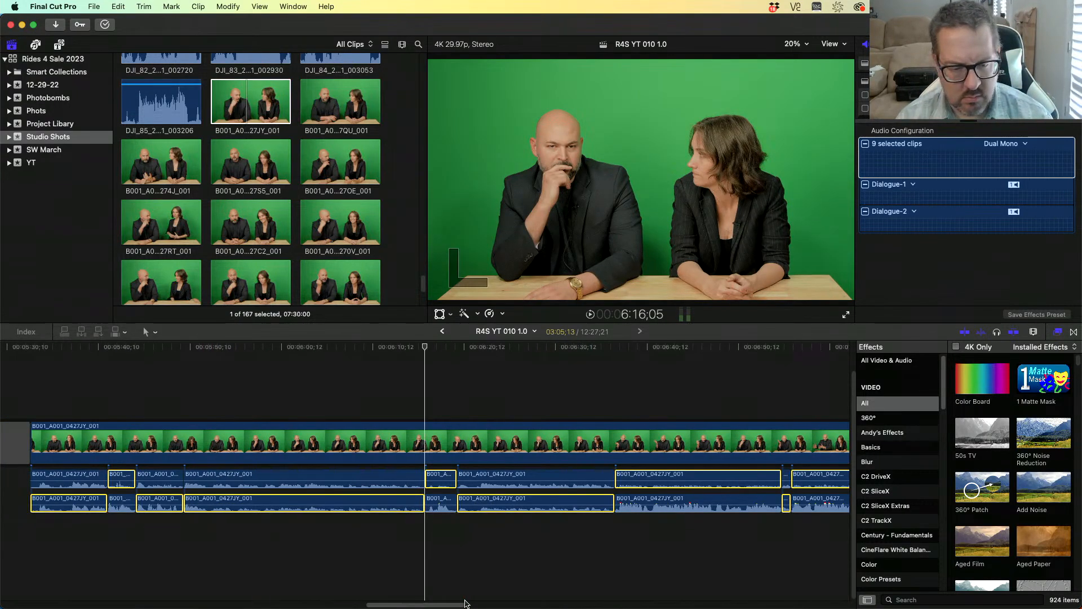
pyautogui.press('Down')
pyautogui.press('Down')
pyautogui.press('Down')
pyautogui.press('Down')
pyautogui.press('Down')
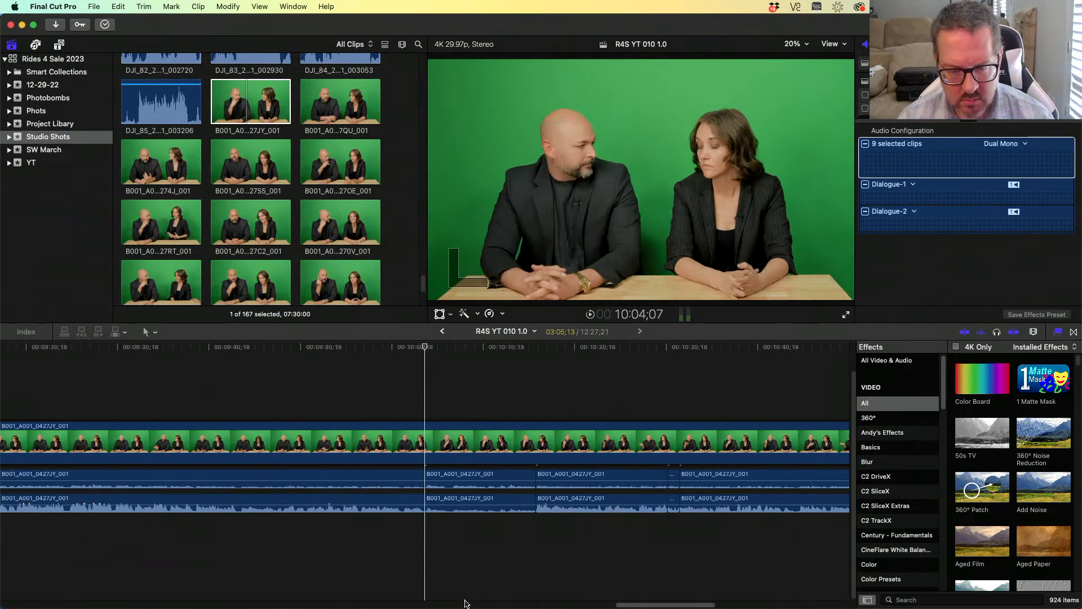
pyautogui.press('Up')
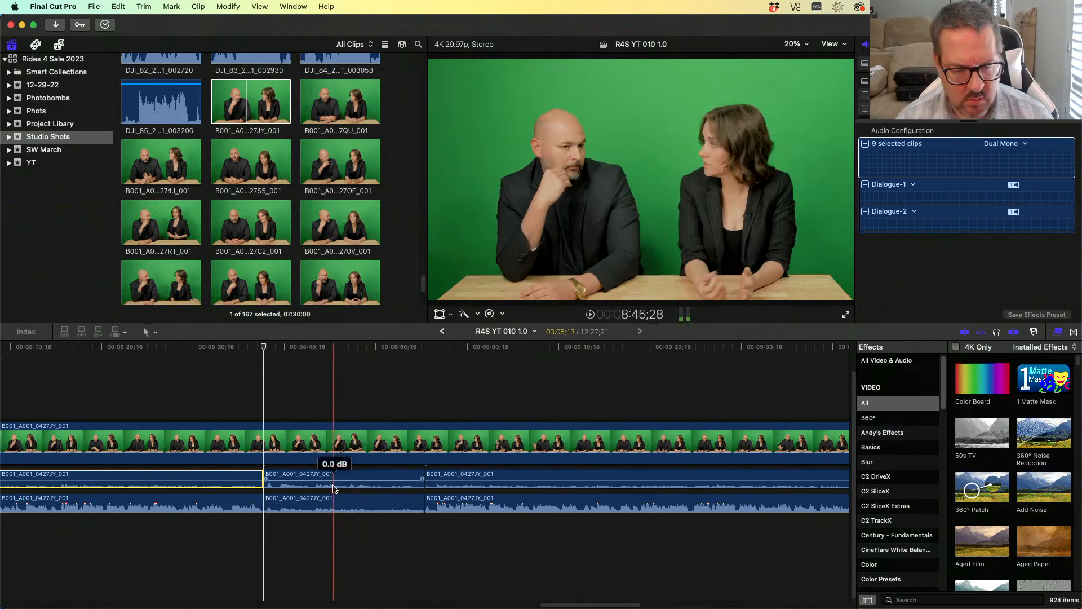
pyautogui.keyDown('super'); pyautogui.click(326, 499); pyautogui.keyUp('super')
pyautogui.keyDown('super'); pyautogui.click(480, 482); pyautogui.keyUp('super')
# - Step through the edits from about 10:10 to 11:17 and add alternating segments on both audio copies to the selection
pyautogui.press('Down')
pyautogui.press('Down')
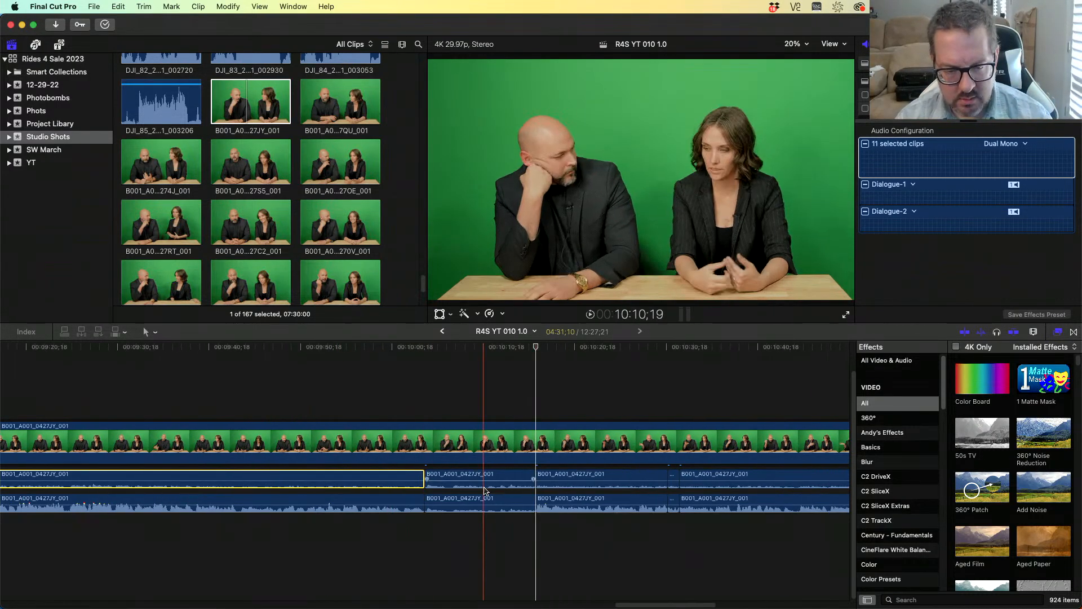
pyautogui.keyDown('super'); pyautogui.click(483, 502); pyautogui.keyUp('super')
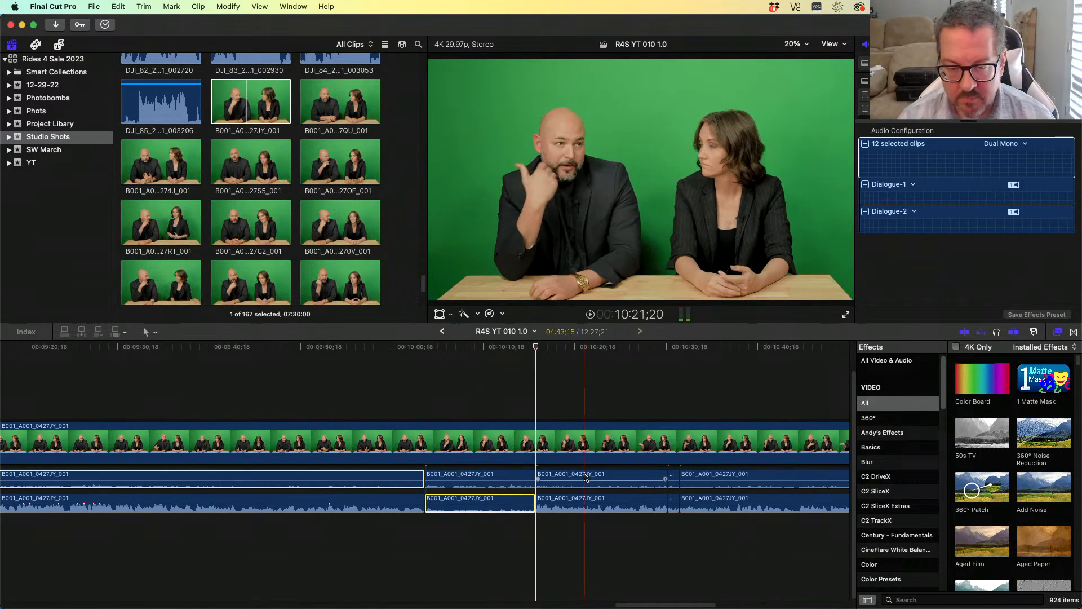
pyautogui.keyDown('super'); pyautogui.click(663, 484); pyautogui.keyUp('super')
pyautogui.keyDown('super'); pyautogui.click(673, 503); pyautogui.keyUp('super')
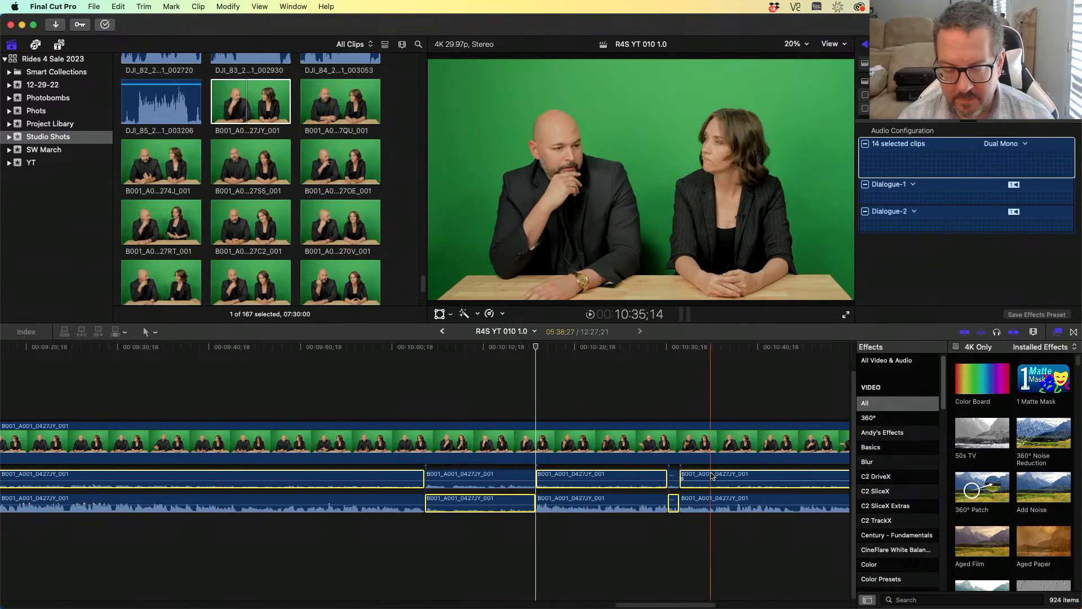
pyautogui.press('Down')
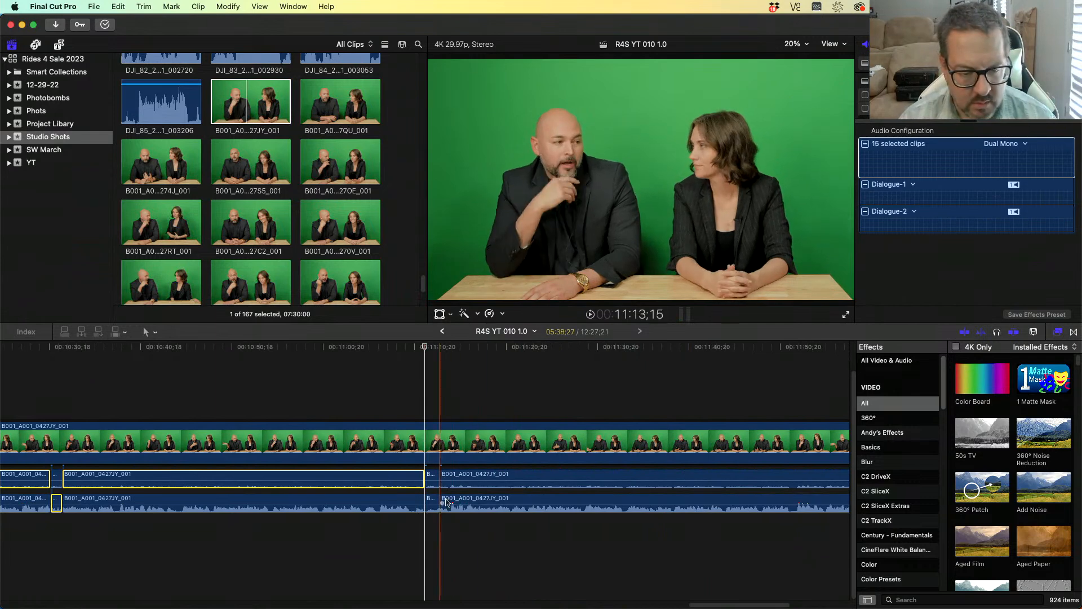
pyautogui.keyDown('super'); pyautogui.click(478, 475); pyautogui.keyUp('super')
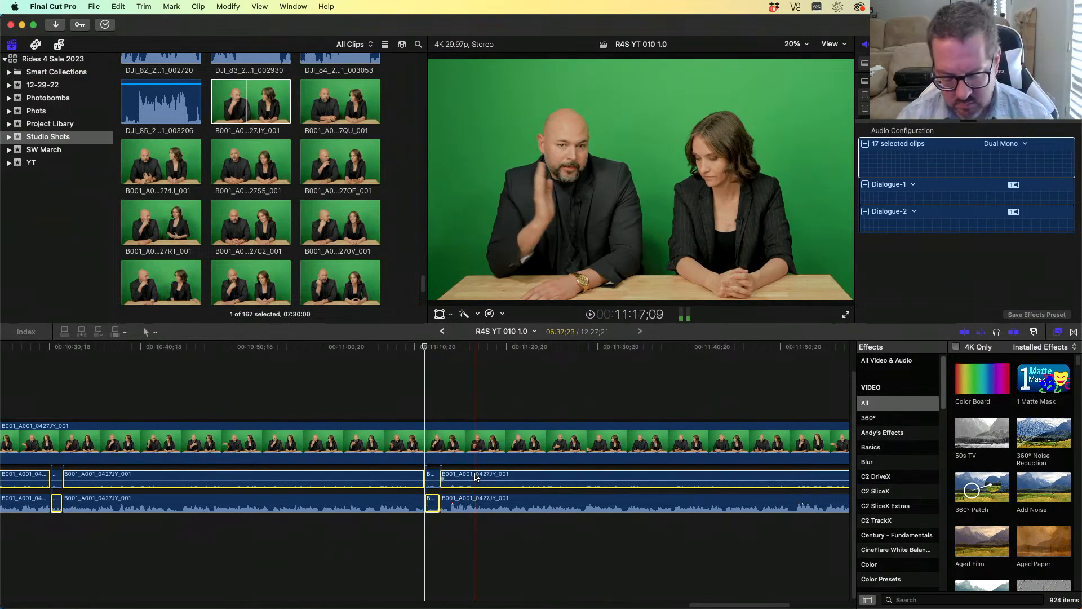
pyautogui.press('Down')
pyautogui.keyDown('super'); pyautogui.click(491, 502); pyautogui.keyUp('super')
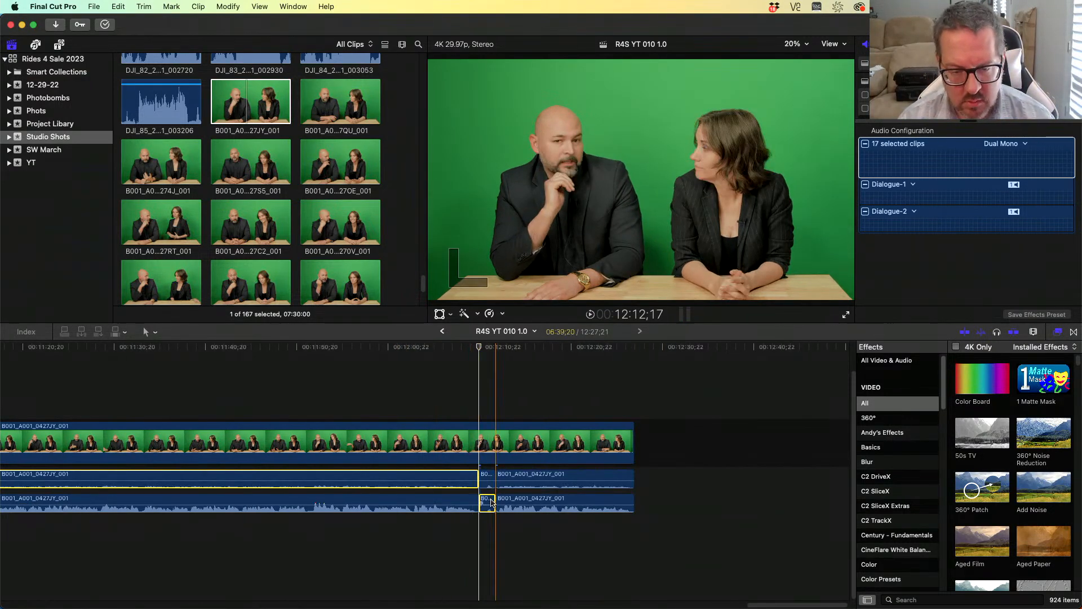
# - Add the last segment near 12:12 to the selection and delete all selected audio segments
pyautogui.keyDown('super'); pyautogui.click(541, 475); pyautogui.keyUp('super')
pyautogui.press('Delete')
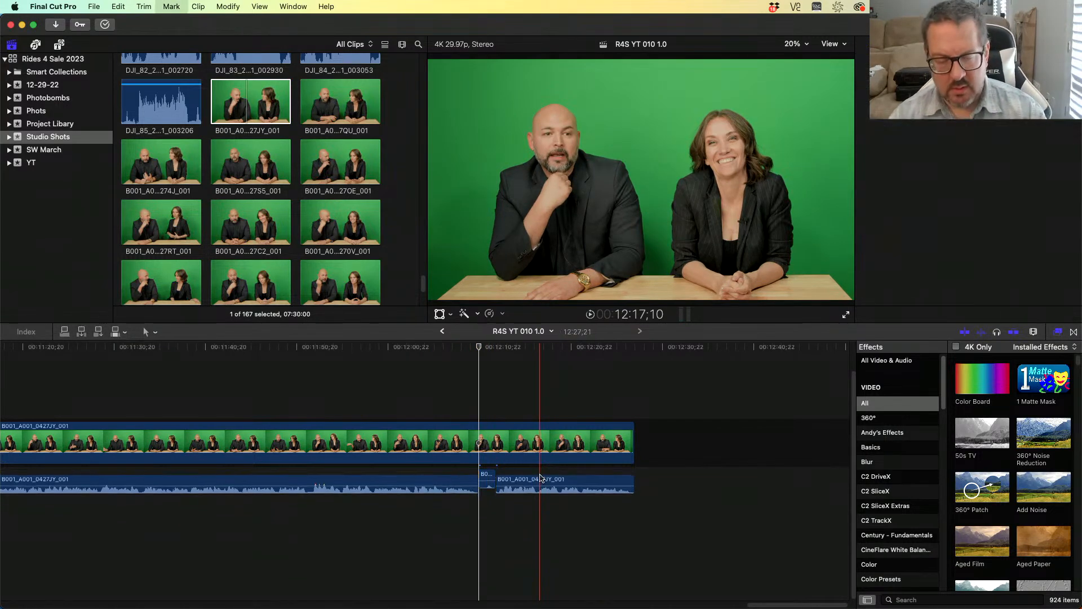
# - Show the audio meters and play back the edited dialogue from about 11:48
pyautogui.moveTo(518, 351); pyautogui.dragTo(268, 356)
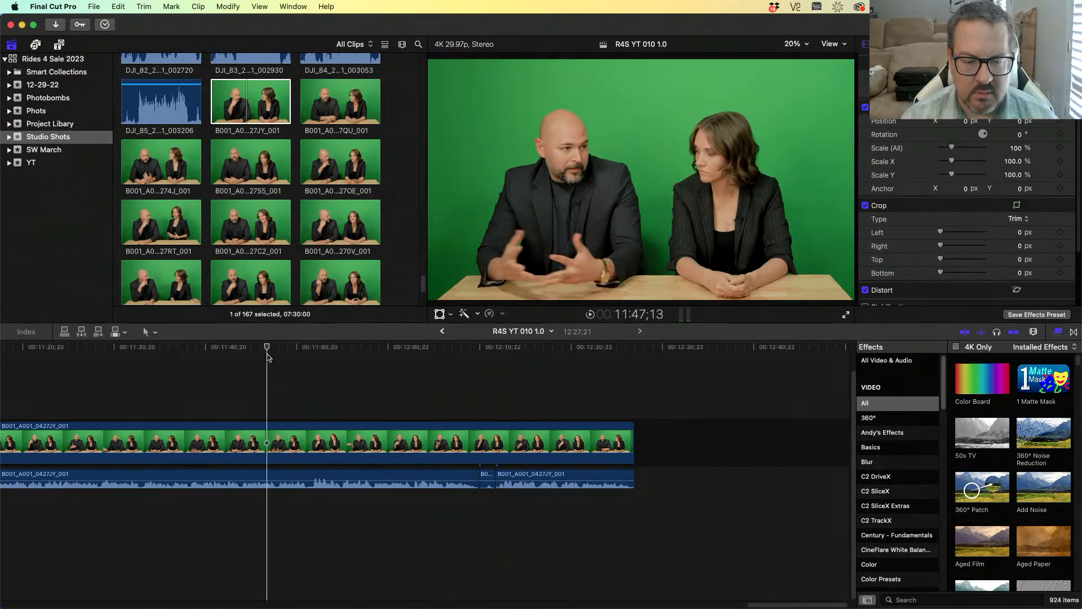
pyautogui.click(688, 314)
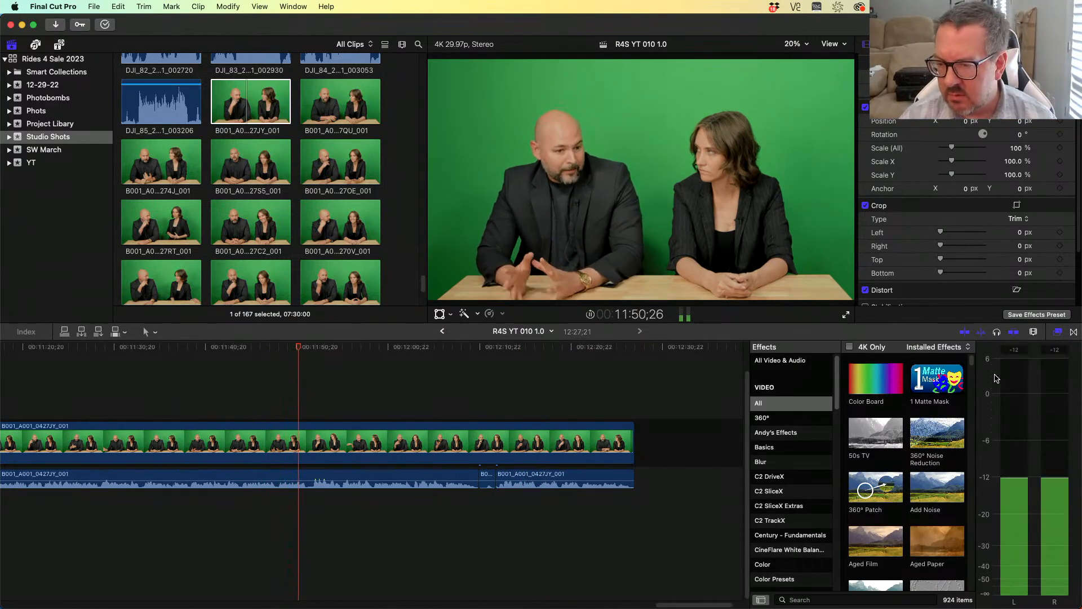
pyautogui.moveTo(977, 377); pyautogui.dragTo(1032, 379)
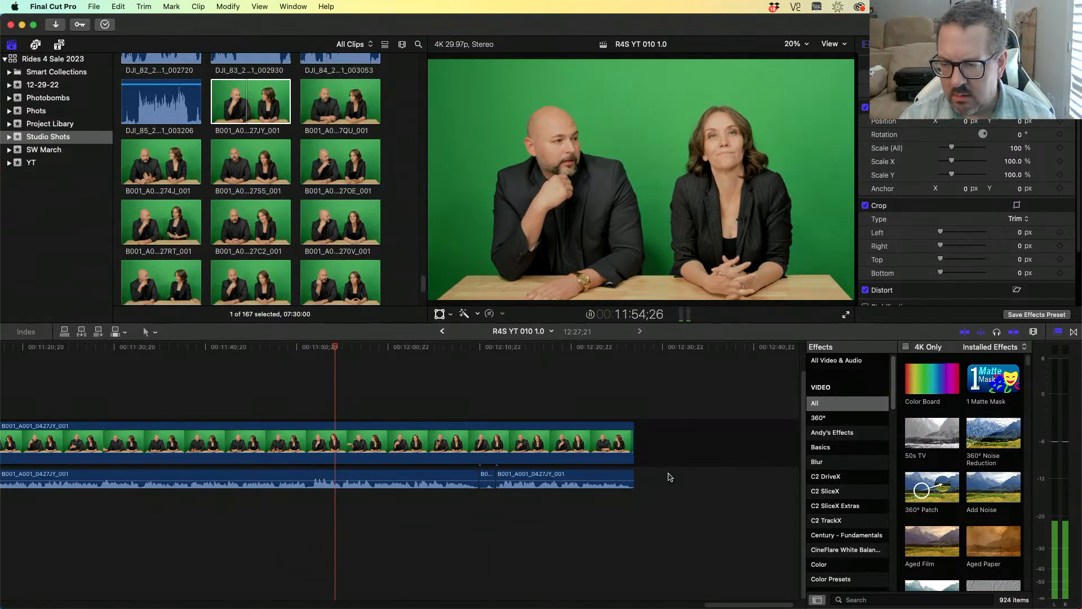
pyautogui.press('space')
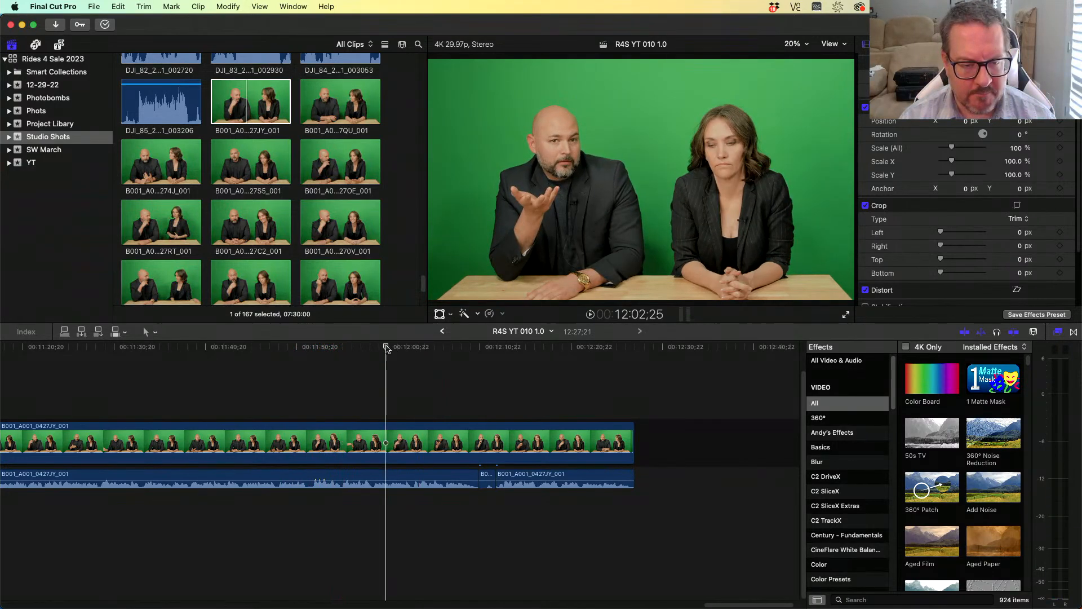
# - Paste the DJI_81_20230331_001825 clip's audio effects and volume onto the 19 green-screen dialogue segments
pyautogui.hscroll(-15, 414, 349)
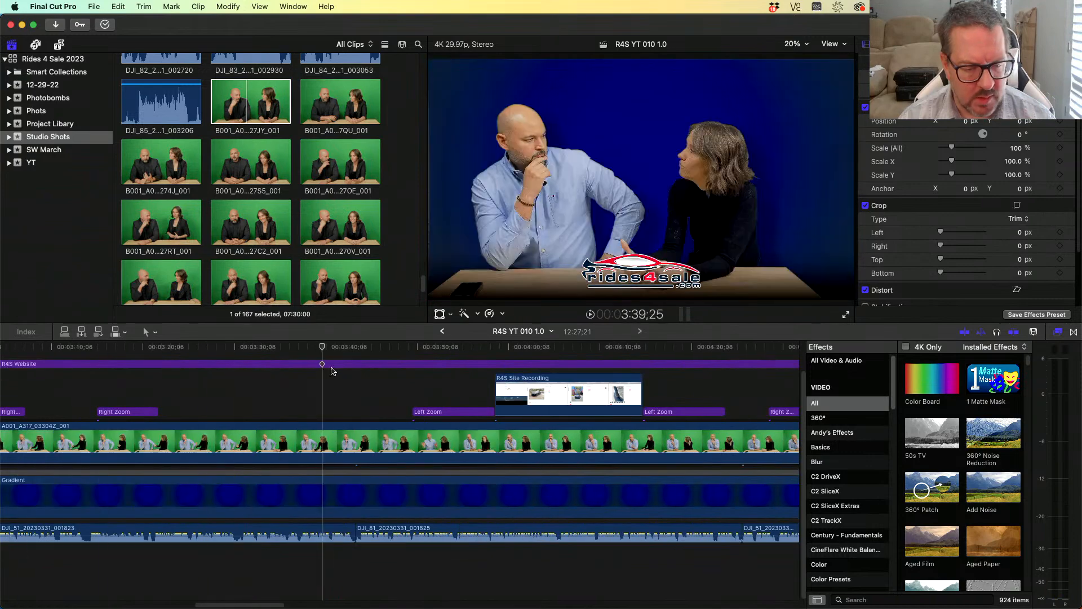
pyautogui.moveTo(320, 365); pyautogui.dragTo(333, 378)
pyautogui.click(449, 533)
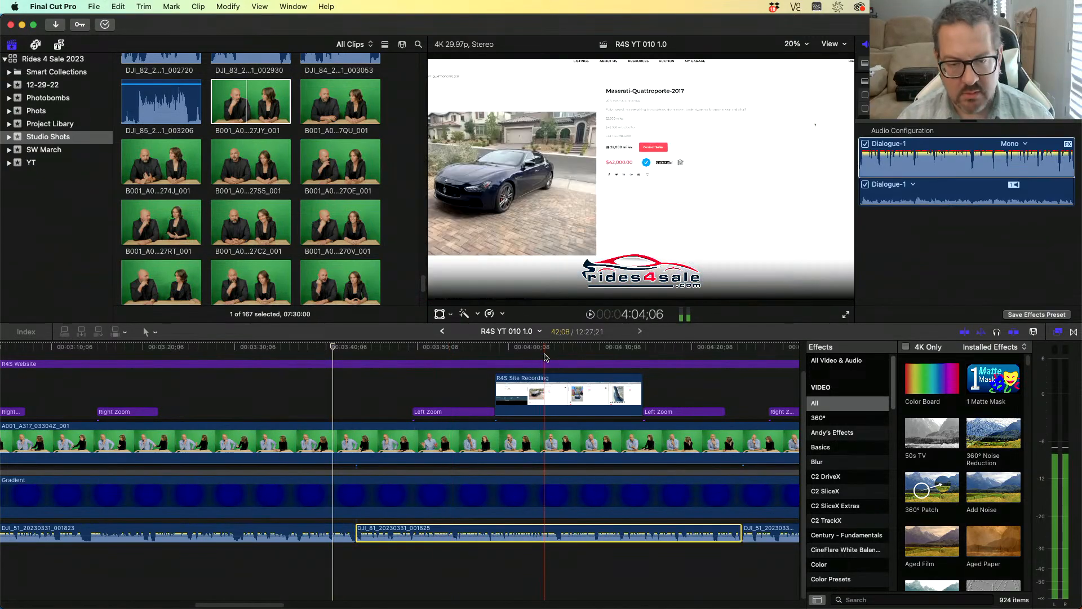
pyautogui.hscroll(20, 548, 350)
pyautogui.click(402, 385)
pyautogui.moveTo(619, 478); pyautogui.dragTo(154, 501)
pyautogui.press('super+shift+v')
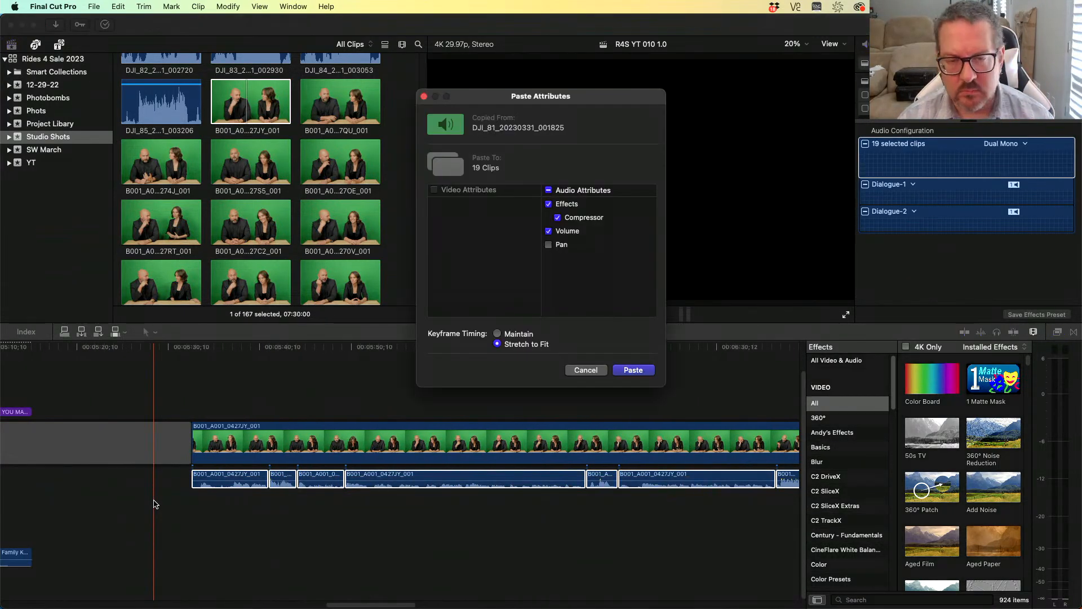
pyautogui.press('Return')
# - Play the section and set the volume of the long dialogue segment near 5:53 to about 1 dB
pyautogui.click(238, 379)
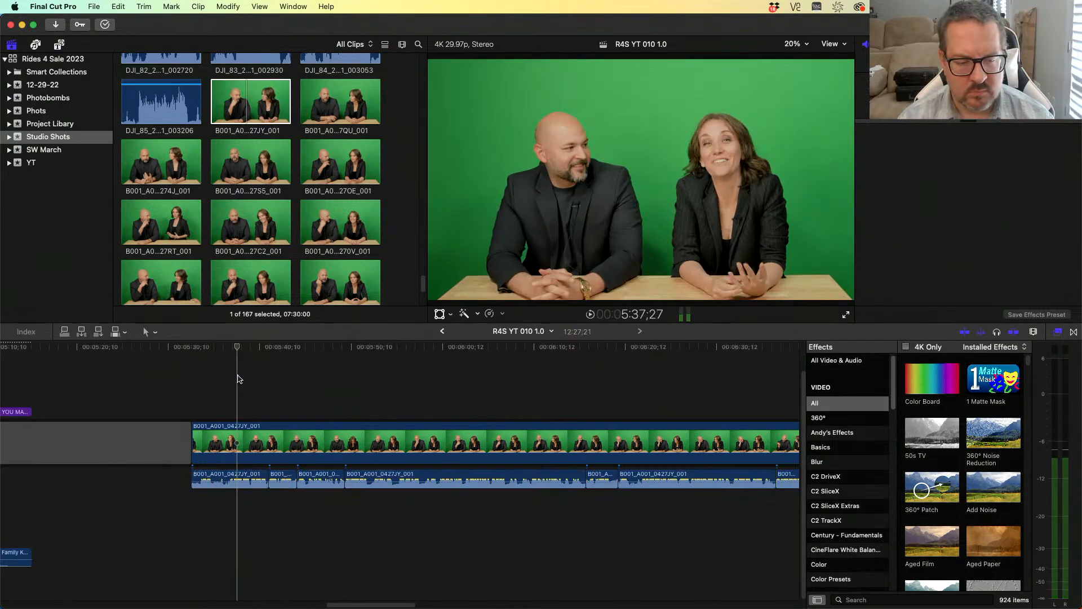
pyautogui.press('space')
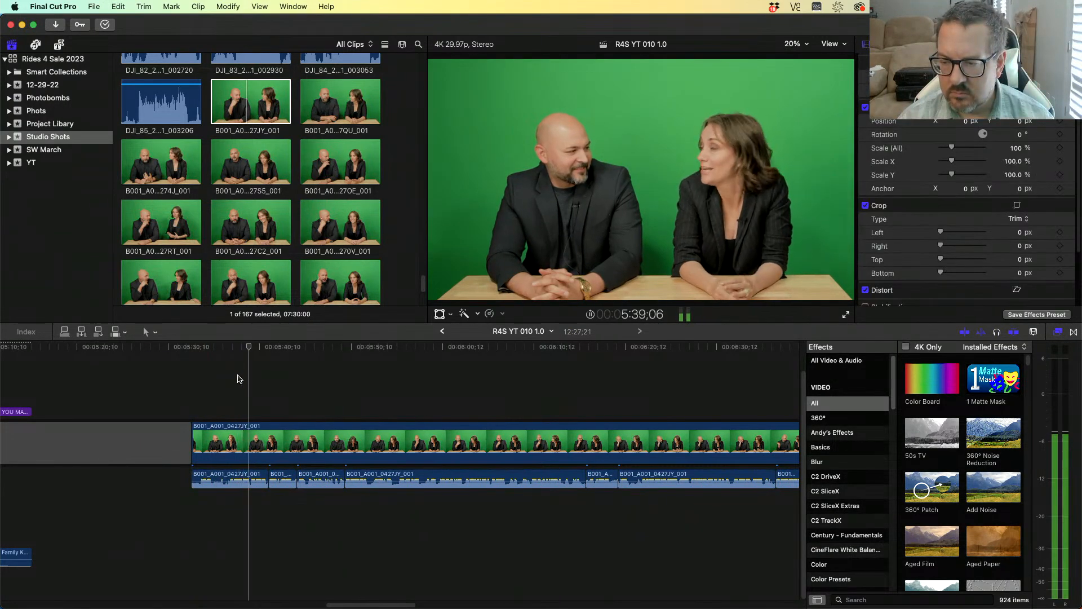
pyautogui.moveTo(251, 482)
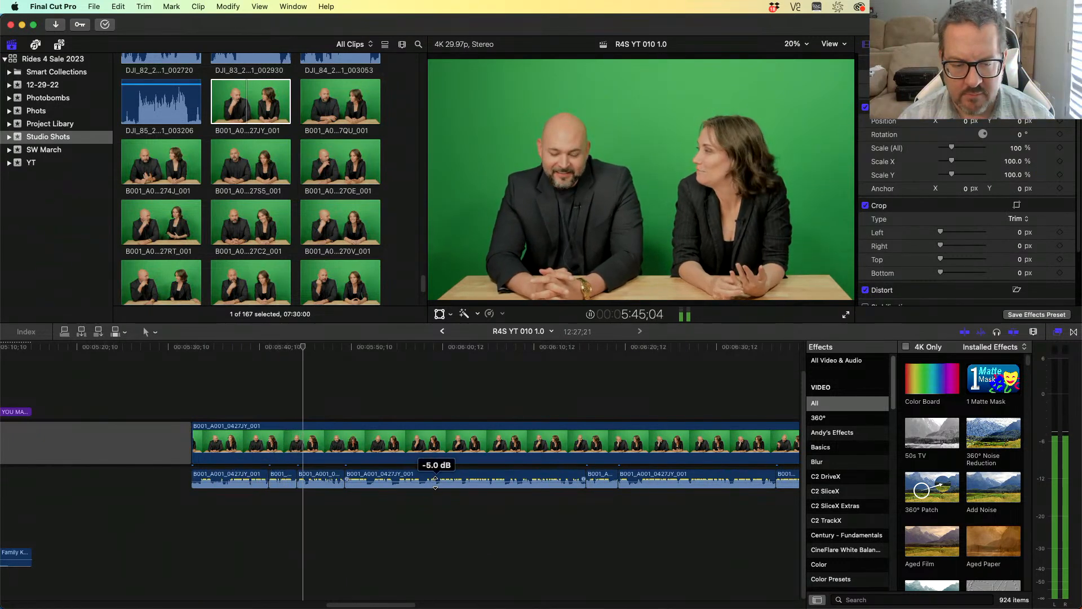
pyautogui.moveTo(435, 481); pyautogui.dragTo(435, 479)
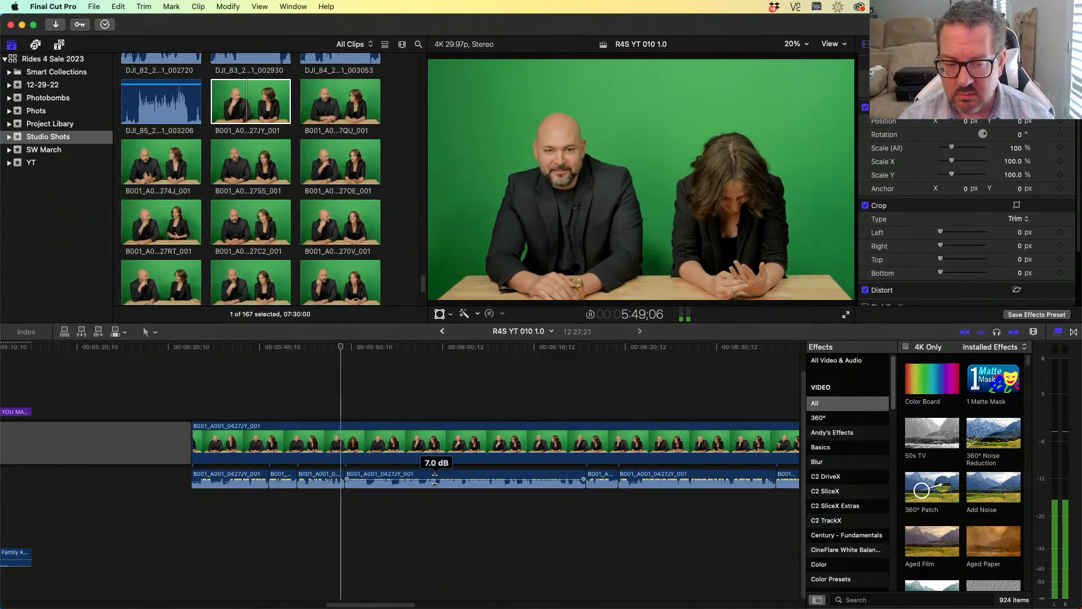
pyautogui.moveTo(434, 479); pyautogui.dragTo(436, 481)
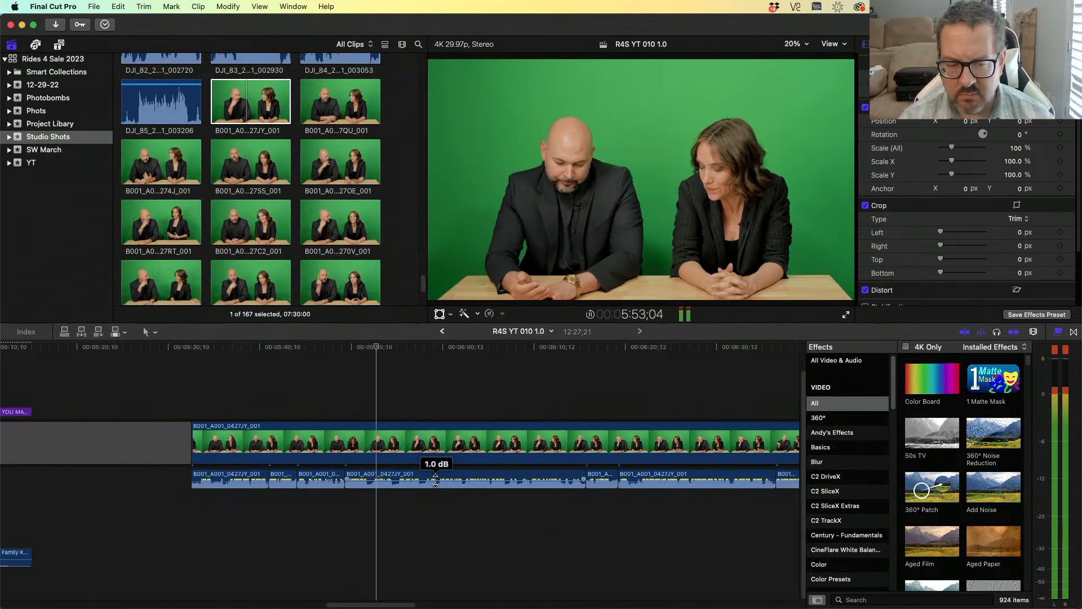
# - Raise that segment's volume and paste only its volume onto the three preceding dialogue segments
pyautogui.click(445, 479)
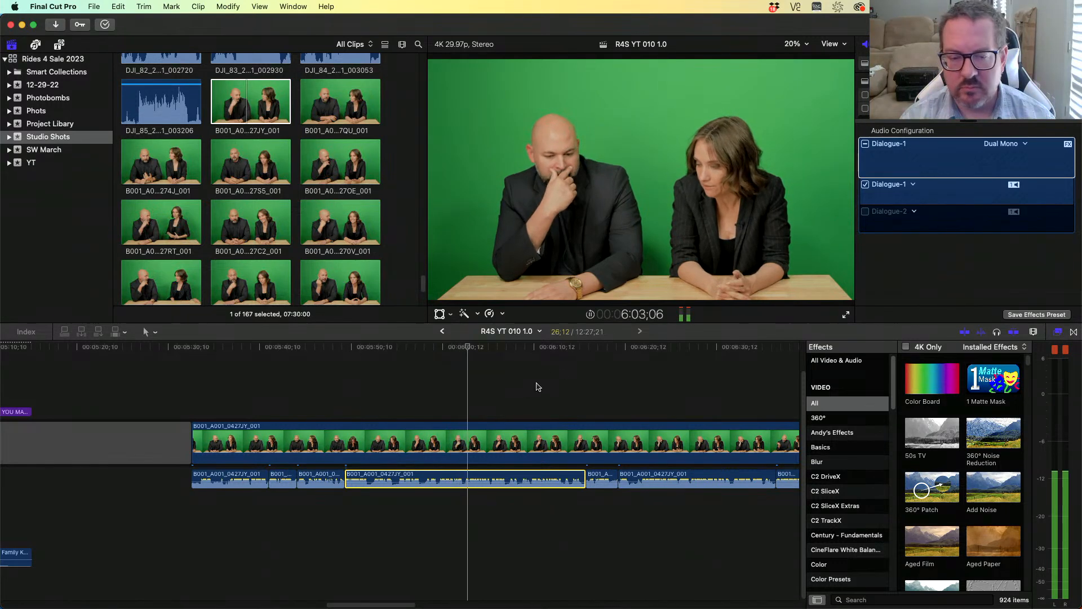
pyautogui.moveTo(490, 482); pyautogui.dragTo(490, 466)
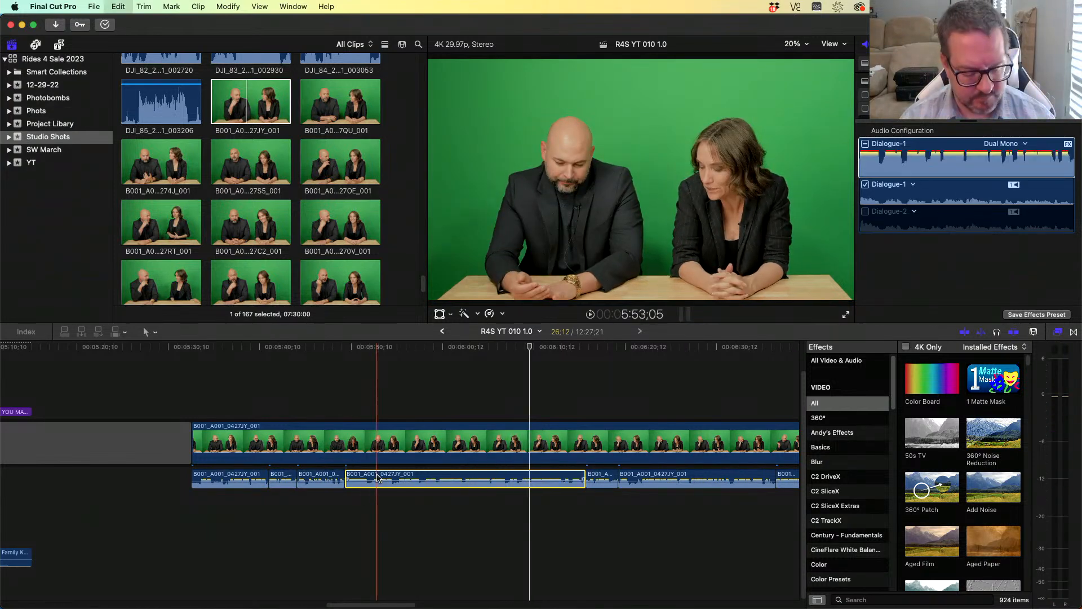
pyautogui.moveTo(324, 516); pyautogui.dragTo(221, 476)
pyautogui.press('shift+super+v')
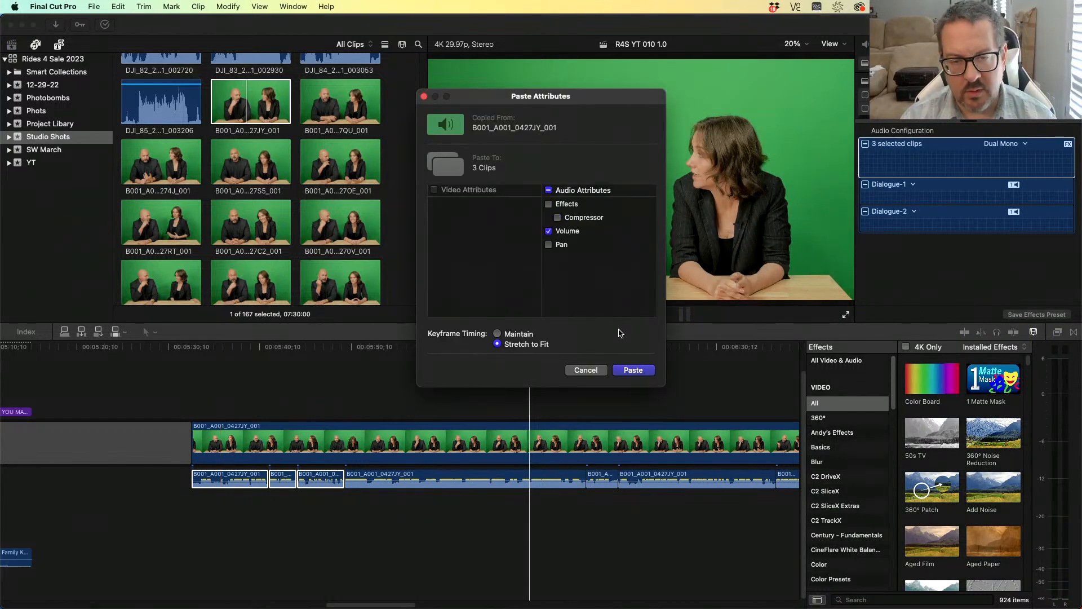
pyautogui.click(632, 371)
# - Paste the copied effects, compressor and volume onto the 15 dialogue segments at the end of the green-screen section
pyautogui.moveTo(608, 503); pyautogui.dragTo(788, 458)
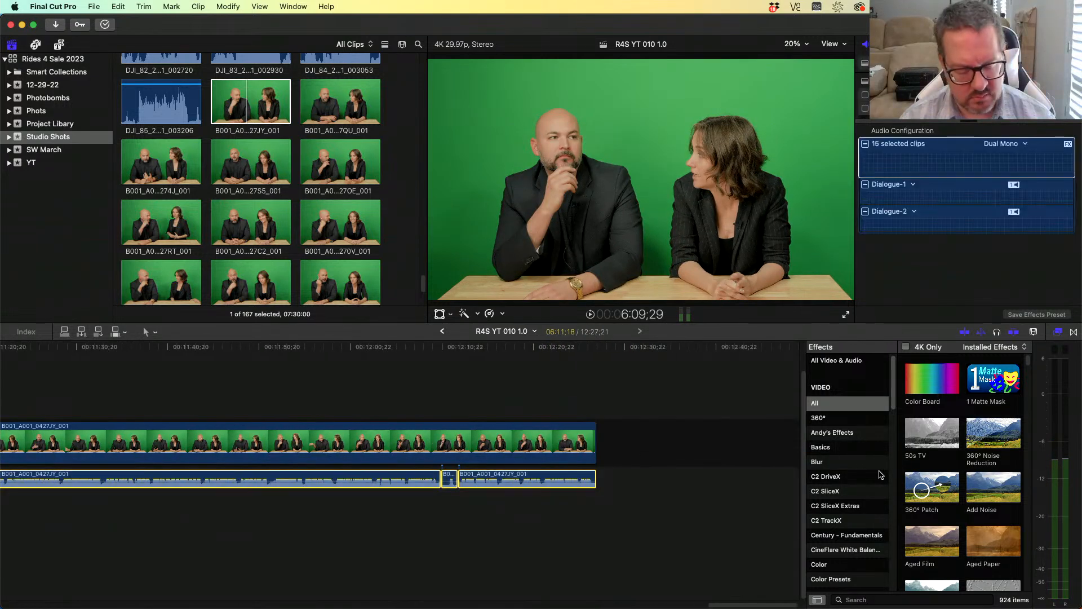
pyautogui.press('shift+super+v')
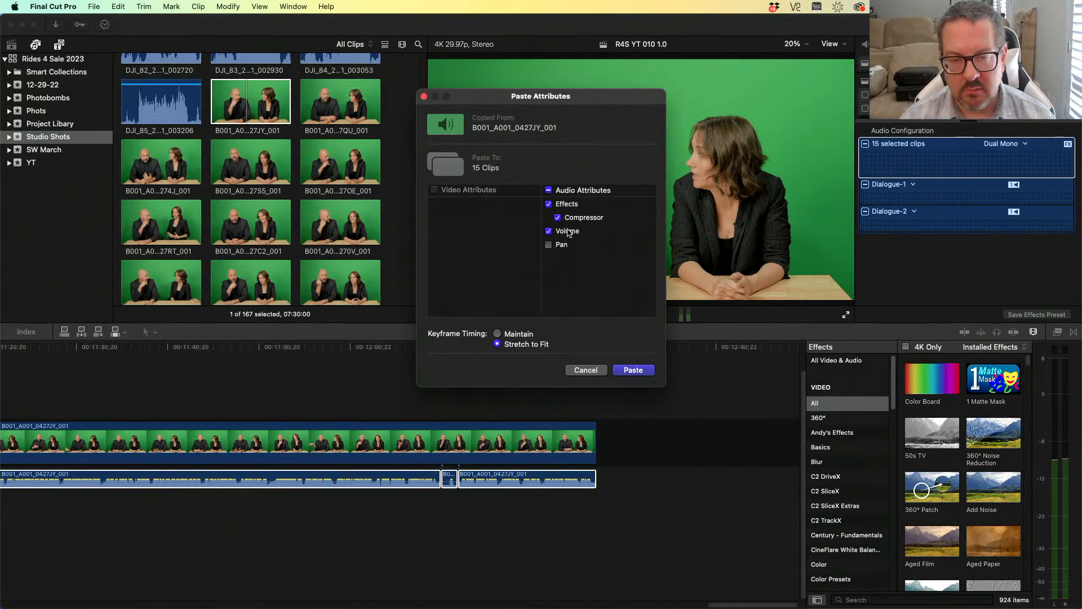
pyautogui.click(632, 370)
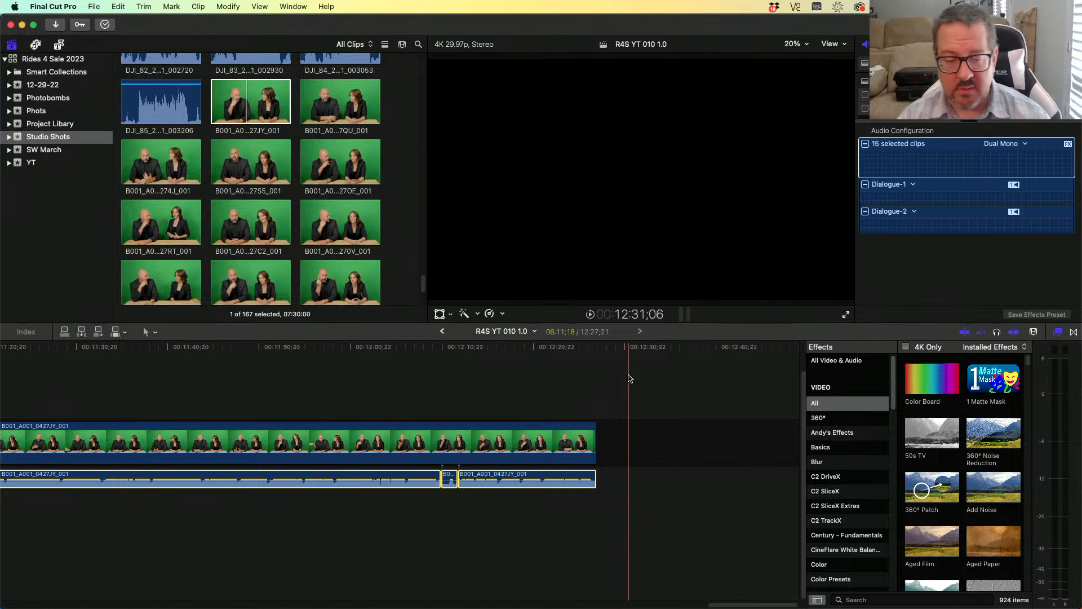
# - Zoom the timeline out to view the whole project
pyautogui.moveTo(570, 347)
pyautogui.mouseDown()
pyautogui.moveTo(1, 370)
pyautogui.moveTo(558, 356)
pyautogui.mouseUp()
pyautogui.press('z')
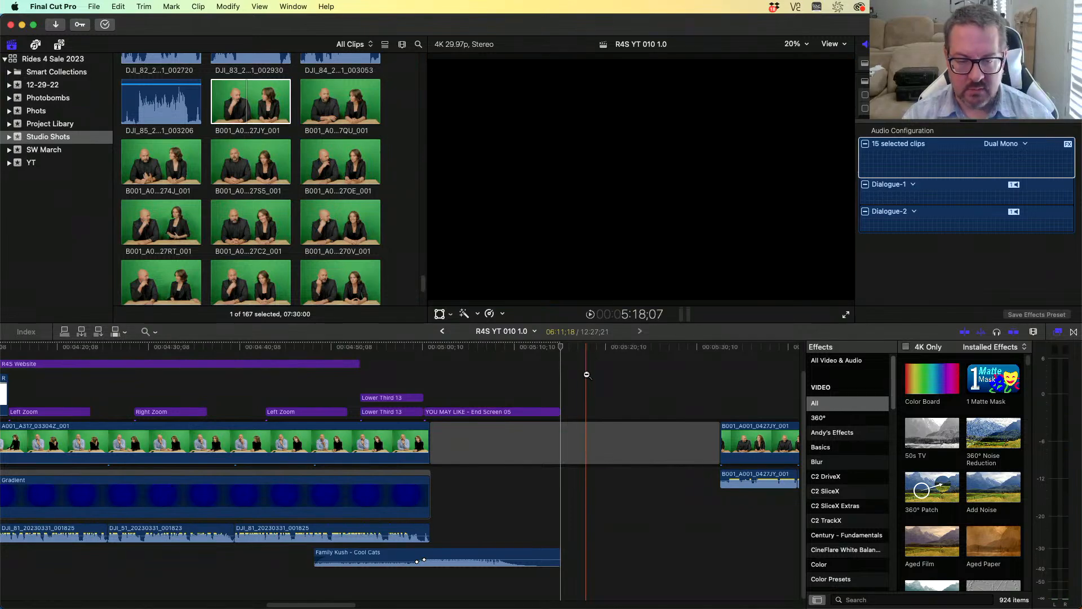
pyautogui.keyDown('alt'); pyautogui.click(585, 367); pyautogui.keyUp('alt')
pyautogui.press('a')
pyautogui.moveTo(593, 349); pyautogui.dragTo(145, 374)
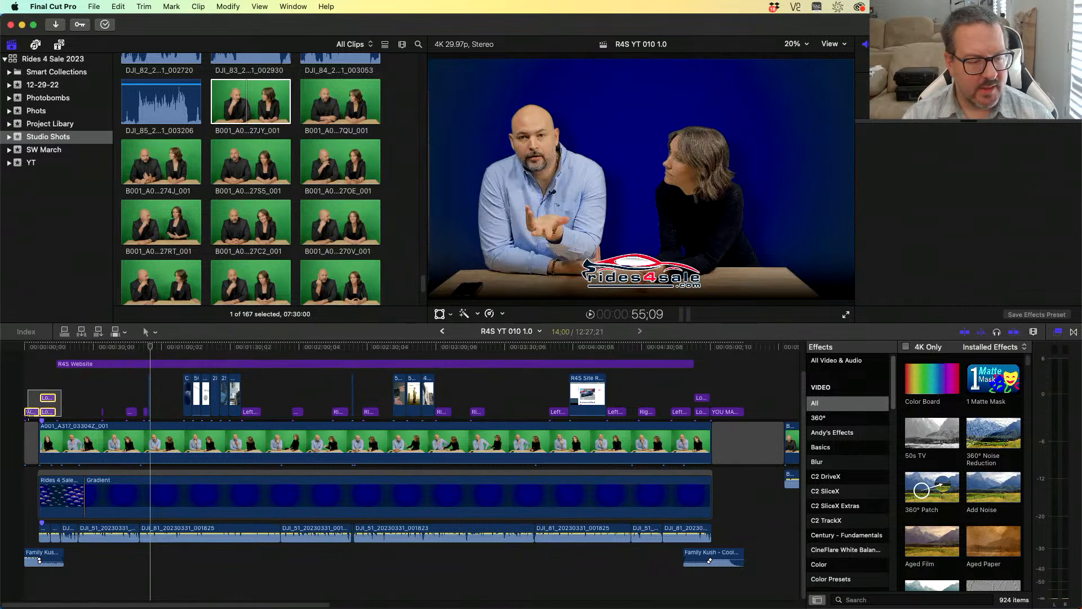
# - Place the lower-third and end-screen titles over the end of the green-screen section
pyautogui.click(30, 413)
pyautogui.moveTo(233, 406); pyautogui.dragTo(772, 412)
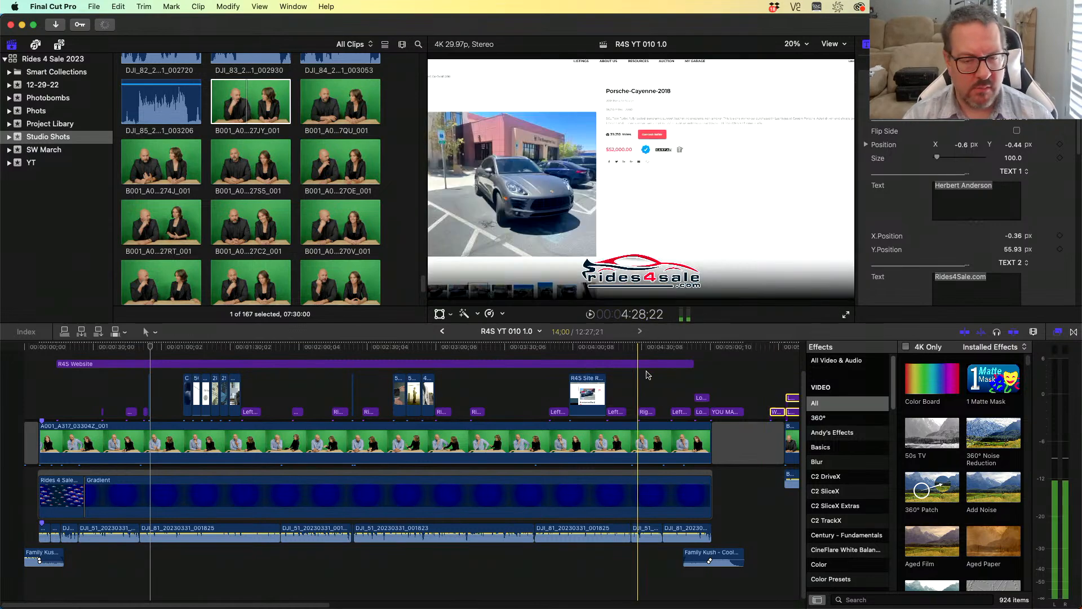
pyautogui.moveTo(735, 385); pyautogui.dragTo(575, 414)
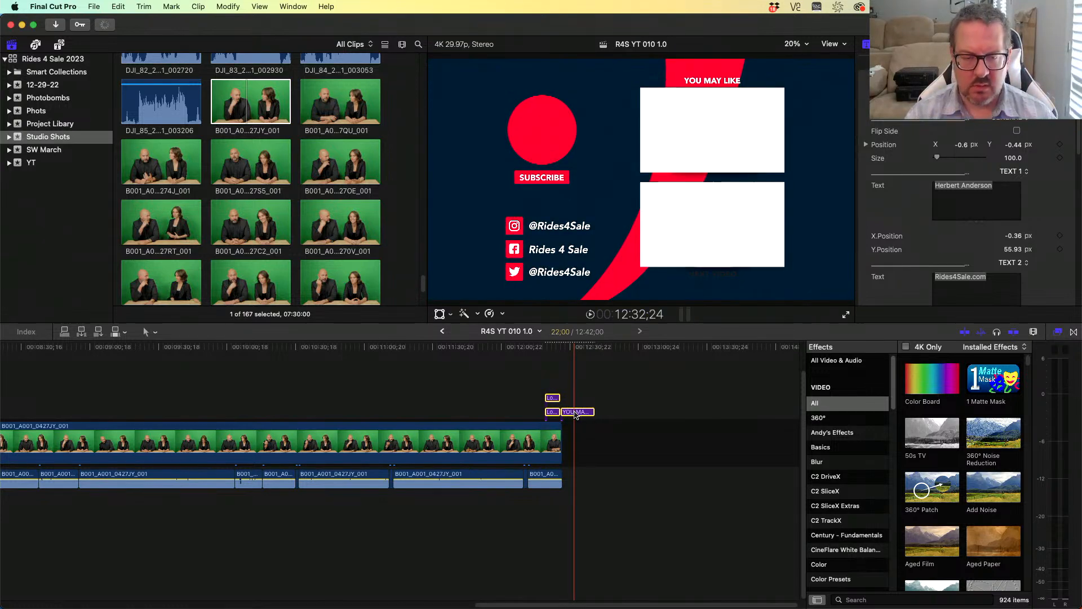
# - Copy the opening Family Kush music clip and paste it near the start of the green-screen section
pyautogui.press('Home')
pyautogui.press('space')
pyautogui.click(54, 555)
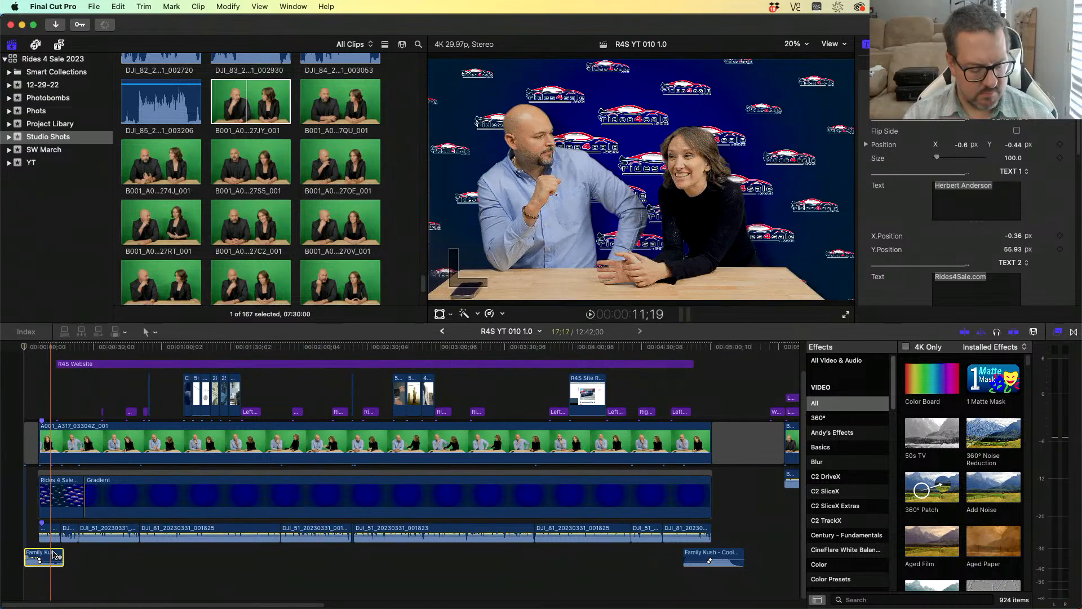
pyautogui.press('super+c')
pyautogui.press('super+v')
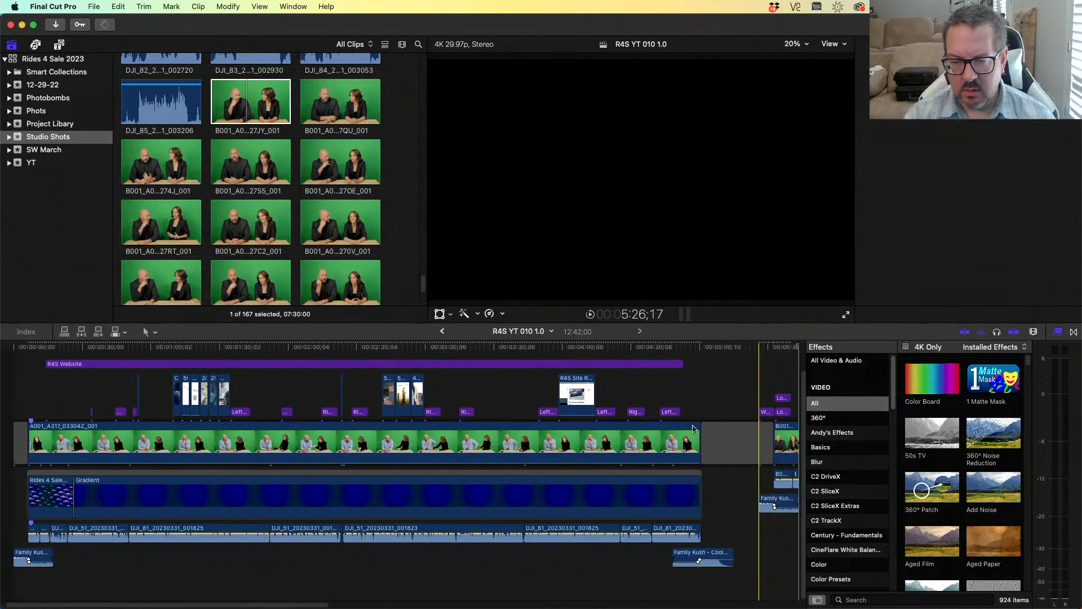
# - Copy the closing Family Kush music clip, paste it near 12:12 at the end of the green-screen section, and nudge it slightly later
pyautogui.click(702, 555)
pyautogui.press('super+c')
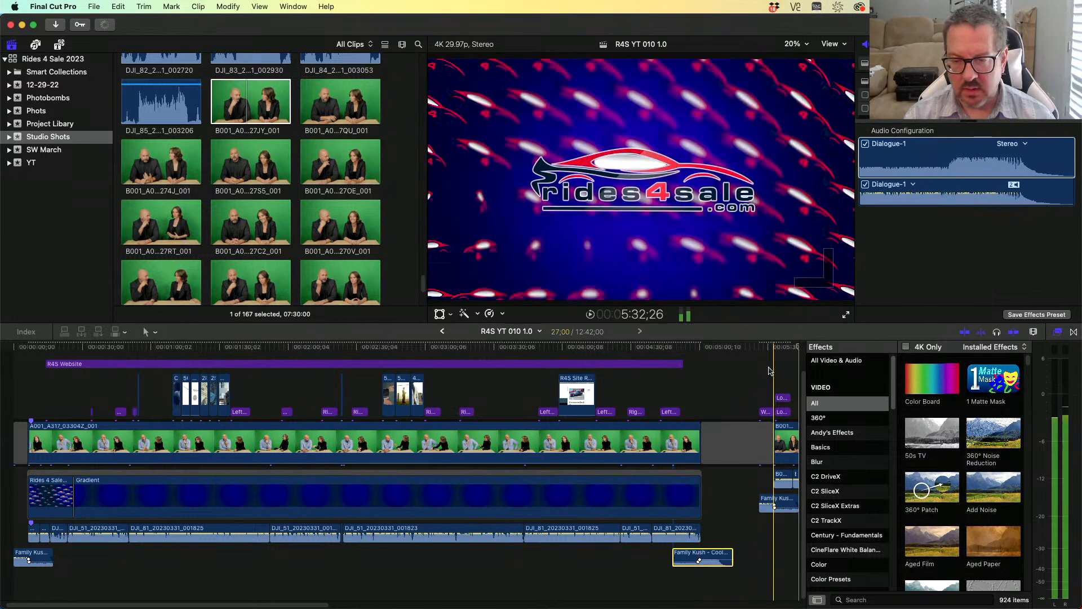
pyautogui.hscroll(20, 799, 366)
pyautogui.click(528, 348)
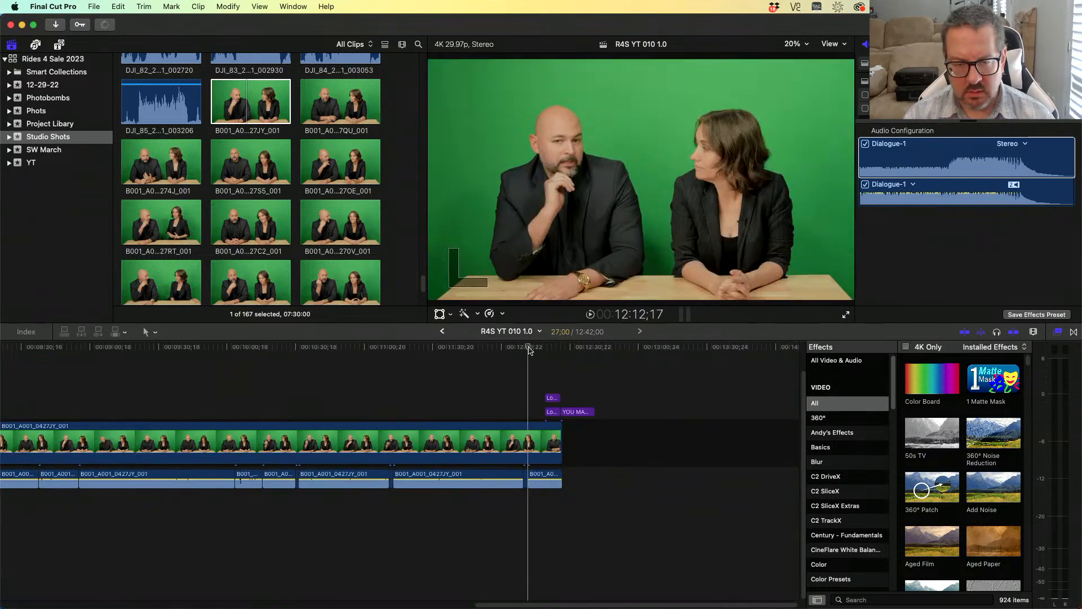
pyautogui.press('super+v')
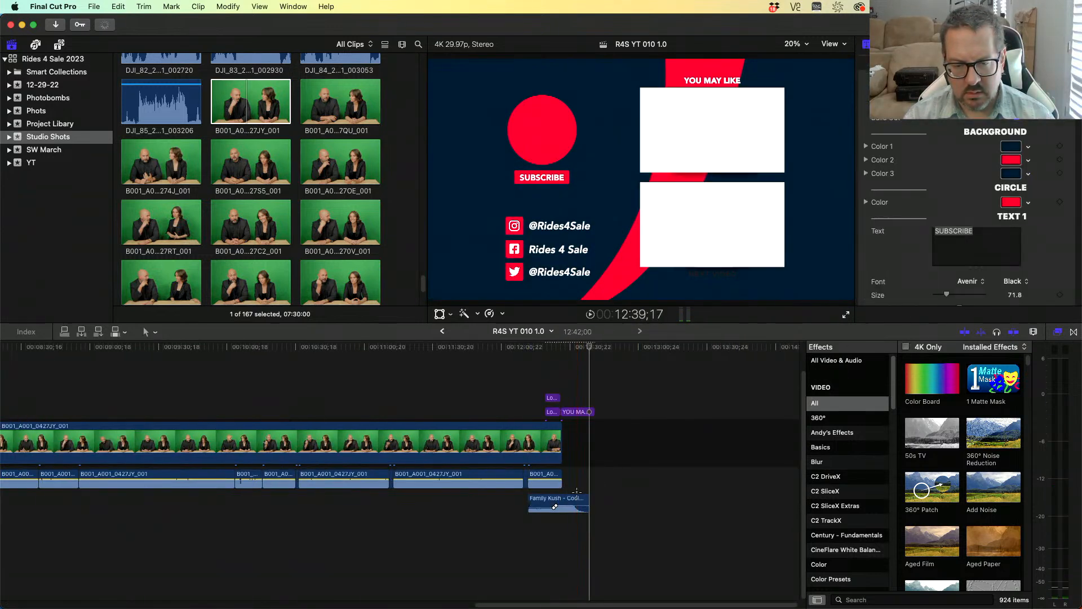
pyautogui.moveTo(580, 501); pyautogui.dragTo(585, 501)
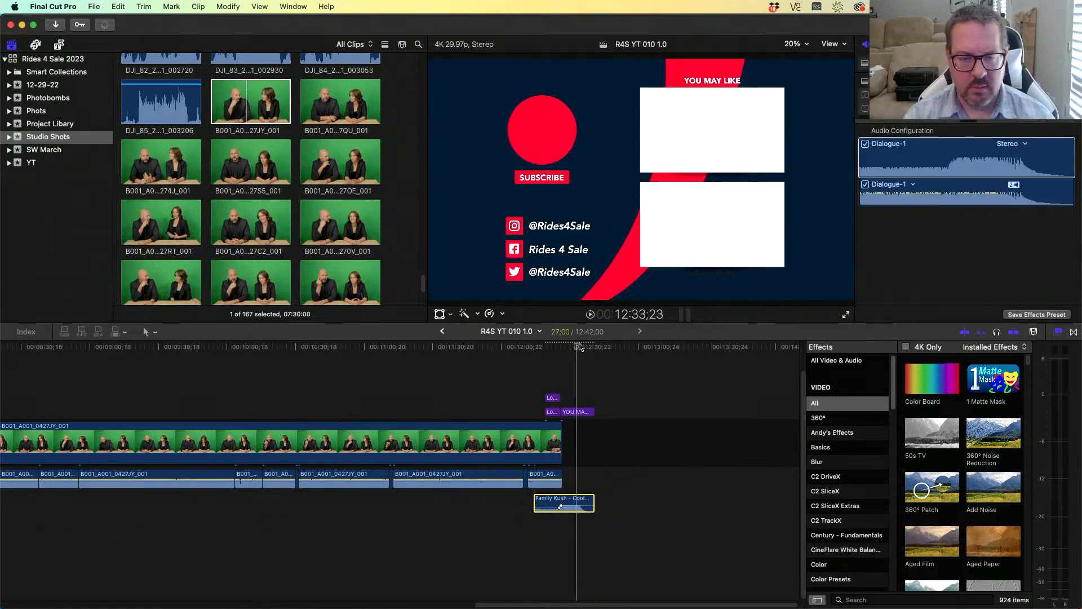
pyautogui.moveTo(577, 347); pyautogui.dragTo(53, 356)
pyautogui.hscroll(-15, 54, 357)
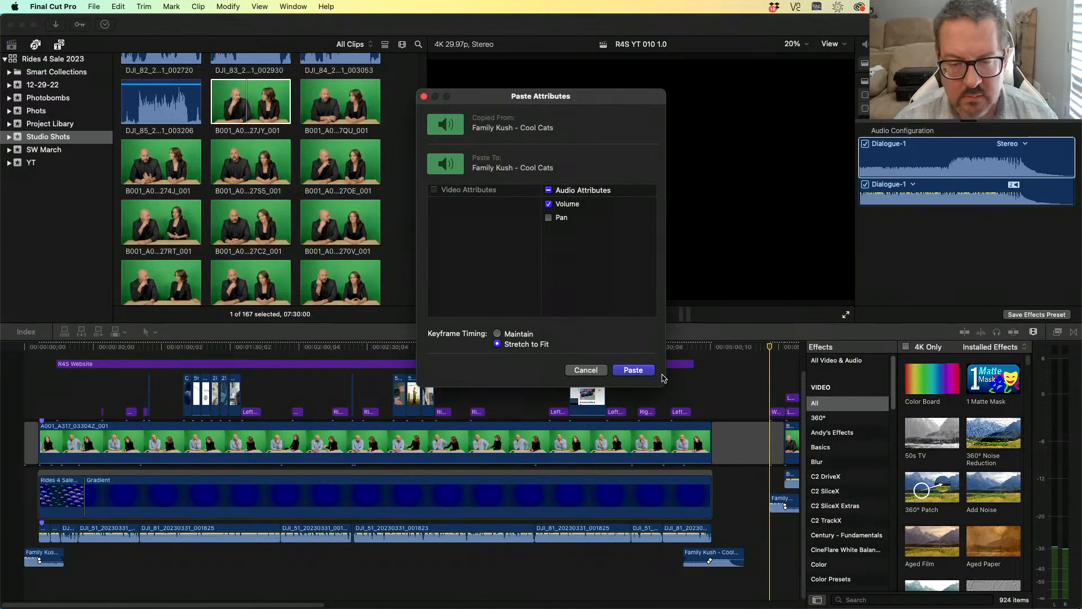
pyautogui.click(586, 370)
# - Extend the R4S Website title's end to the end of the green-screen section
pyautogui.press('super+shift+b')
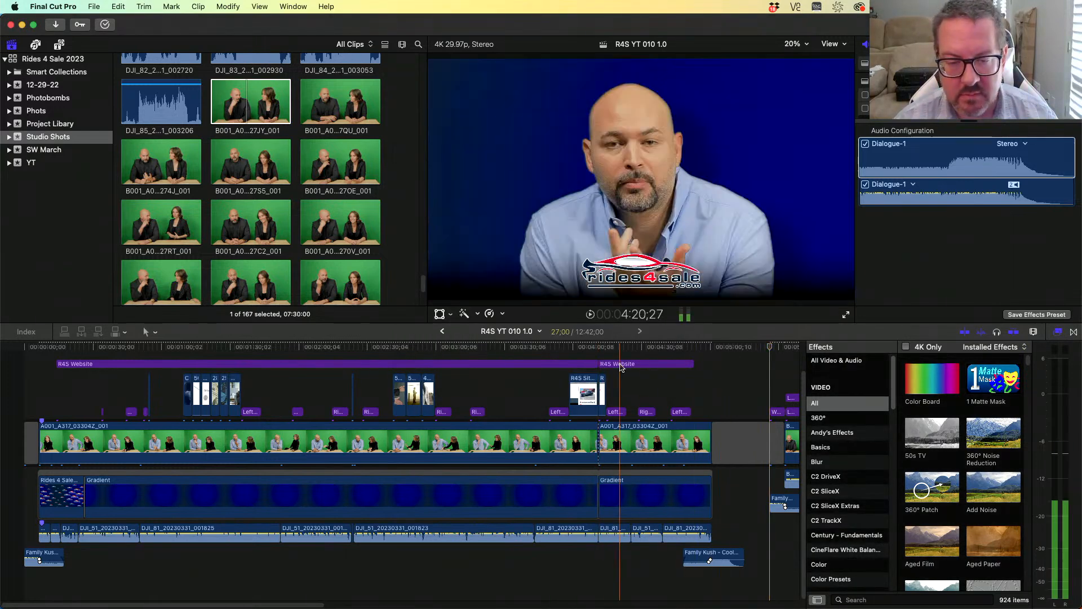
pyautogui.click(535, 364)
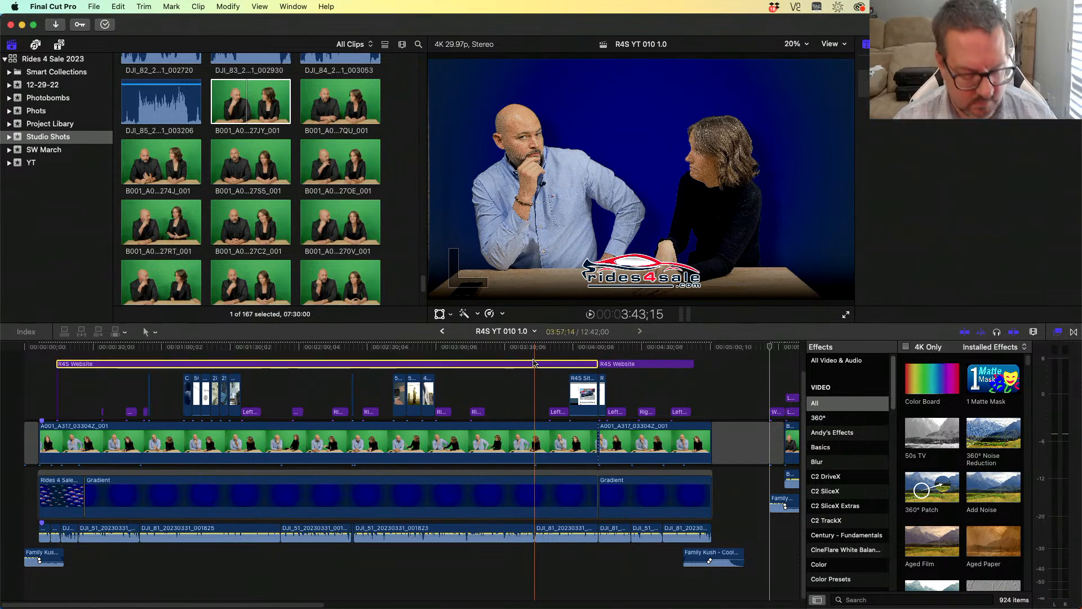
pyautogui.hscroll(15, 535, 362)
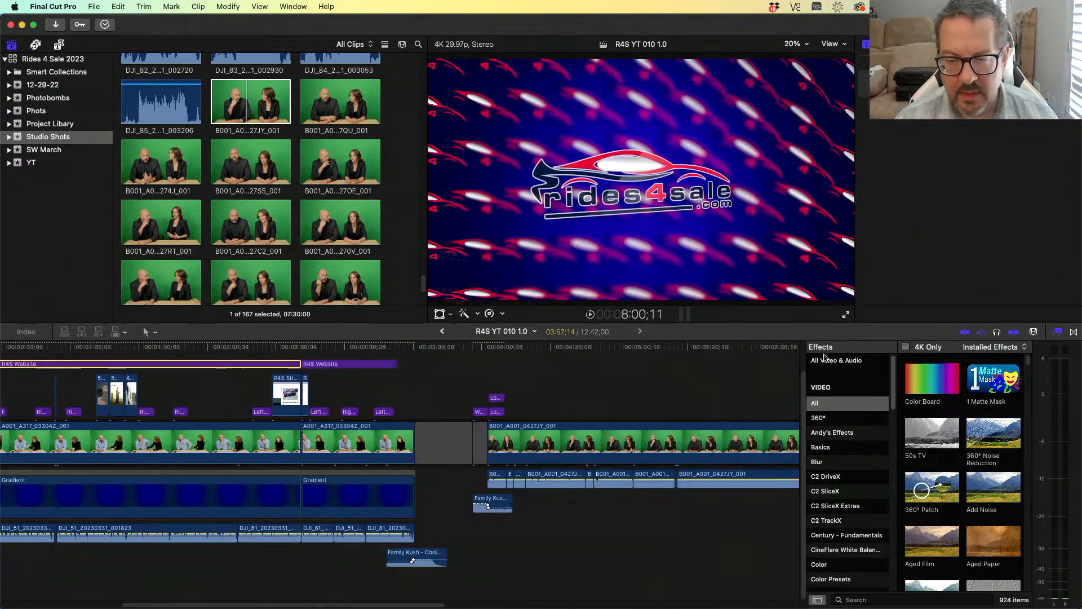
pyautogui.hscroll(-15, 509, 348)
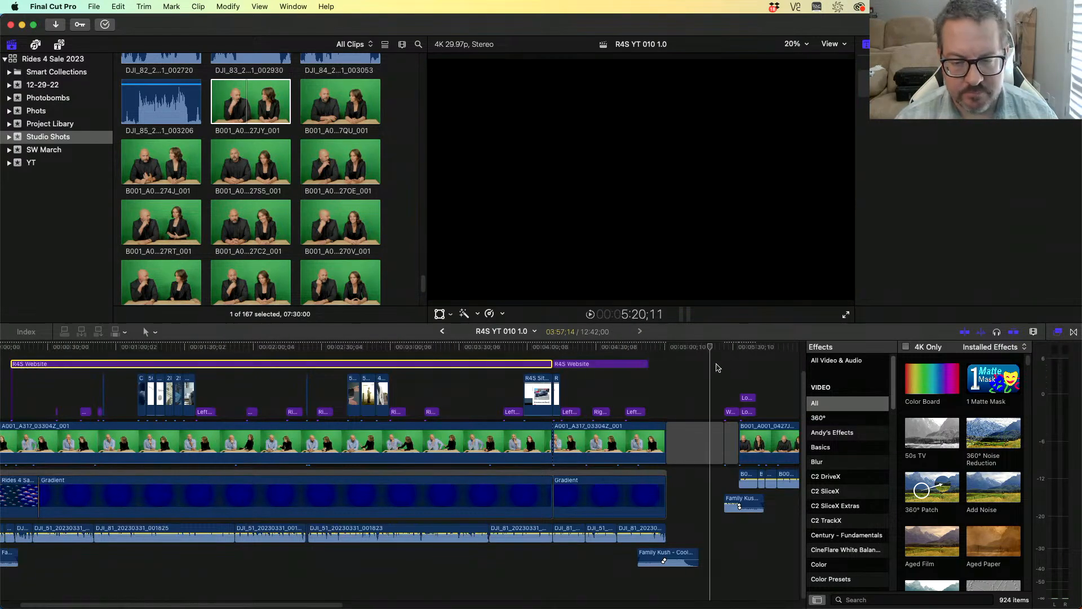
pyautogui.hscroll(12, 755, 364)
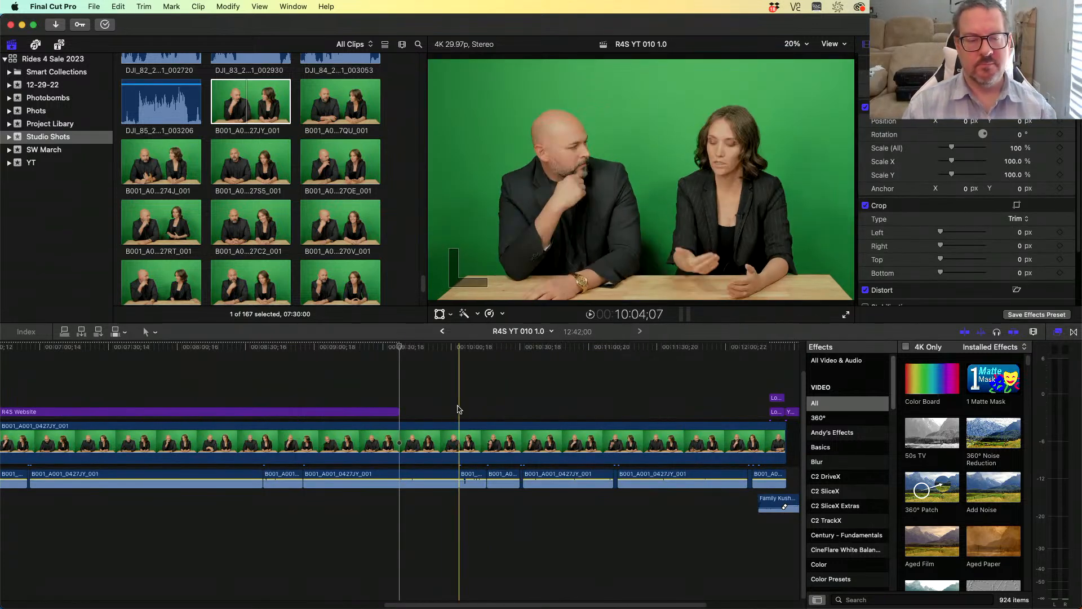
pyautogui.moveTo(400, 409); pyautogui.dragTo(769, 403)
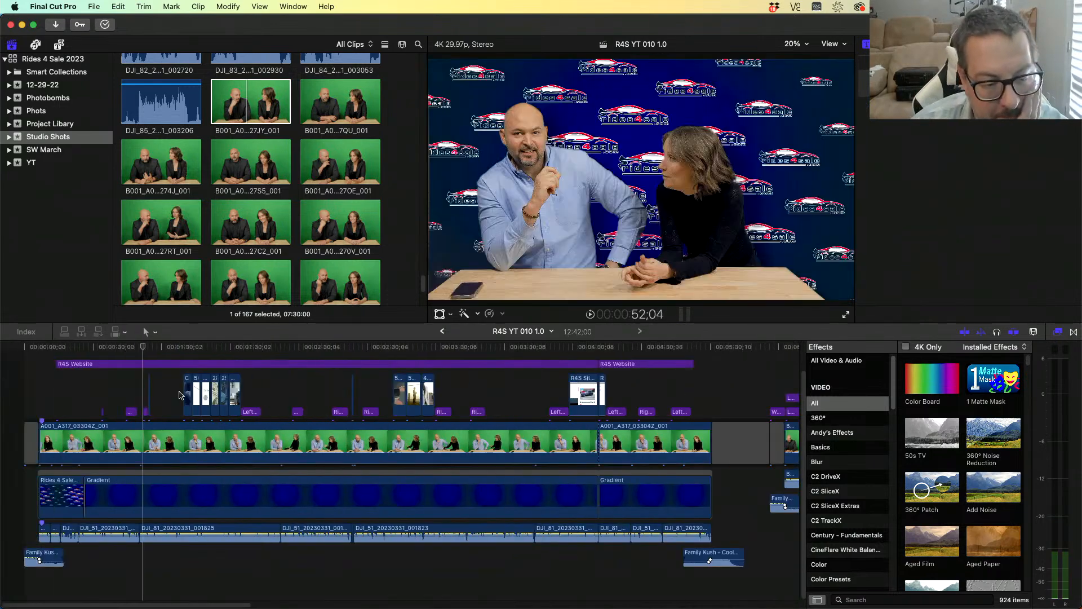
# - Copy the Gradient background clip, paste it under the green-screen section, and extend it to the section's end
pyautogui.click(303, 399)
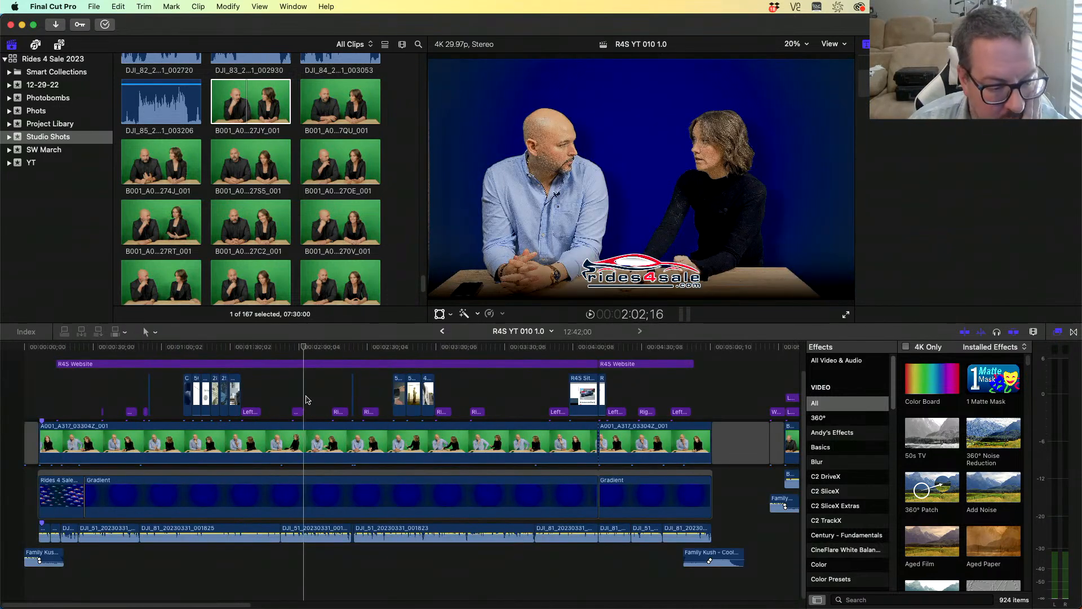
pyautogui.click(280, 478)
pyautogui.press('cmd+c')
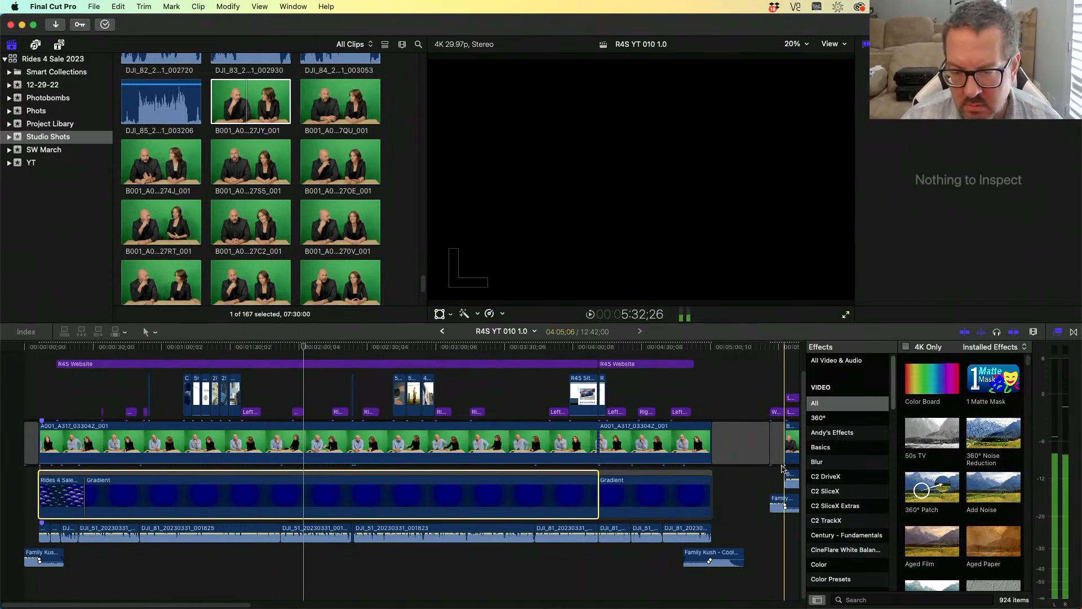
pyautogui.press('cmd+v')
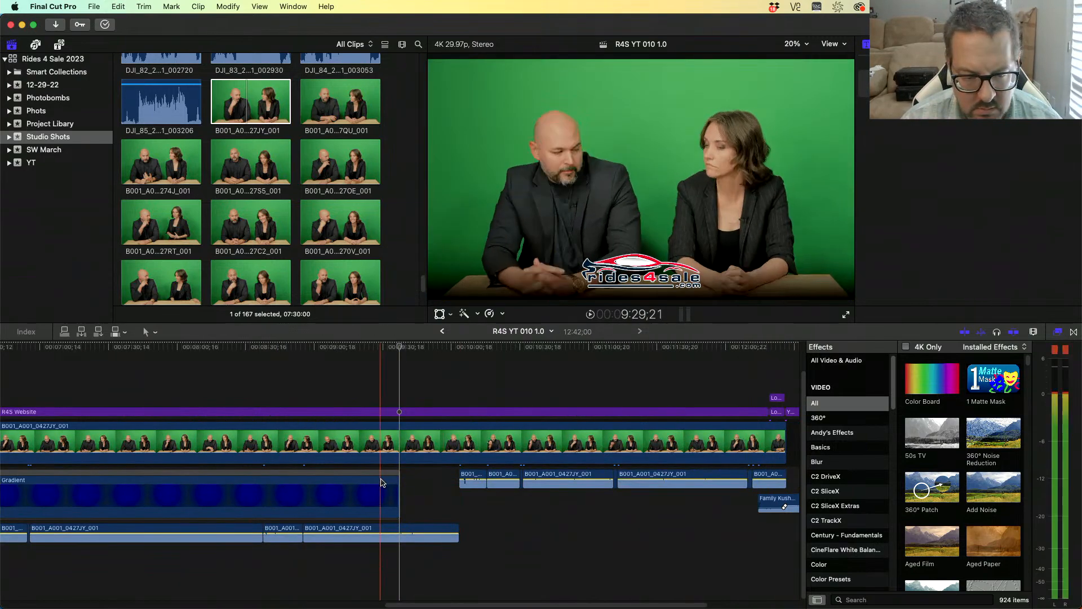
pyautogui.moveTo(400, 488); pyautogui.dragTo(789, 472)
# - Paste the Color Board 1, SC Sharpen Tools, Keyer and Drop Shadow effects onto the second green-screen clip
pyautogui.hscroll(-15, 339, 366)
pyautogui.click(312, 350)
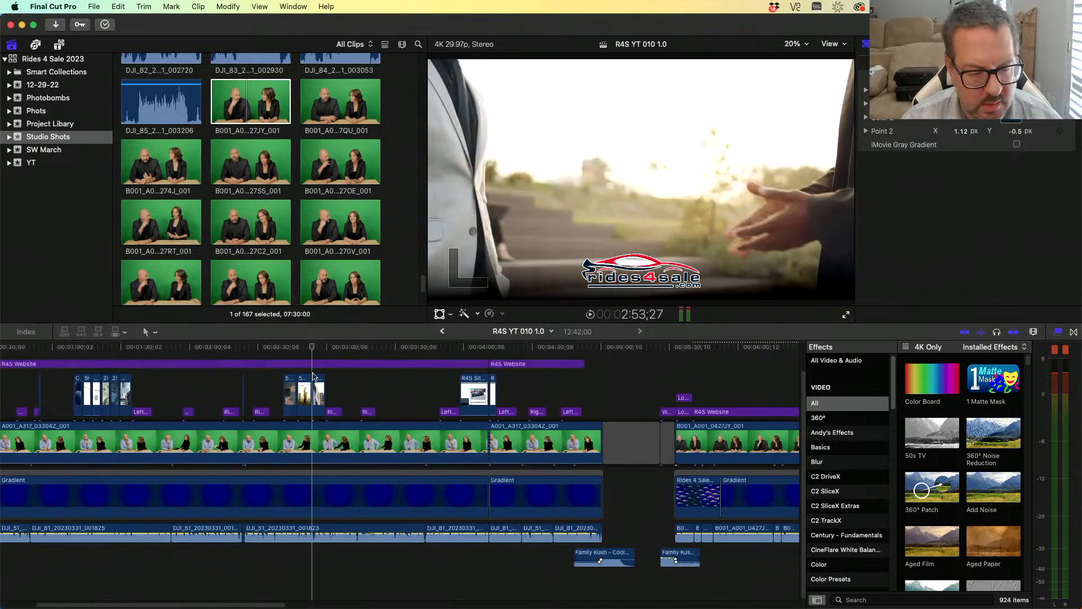
pyautogui.click(734, 450)
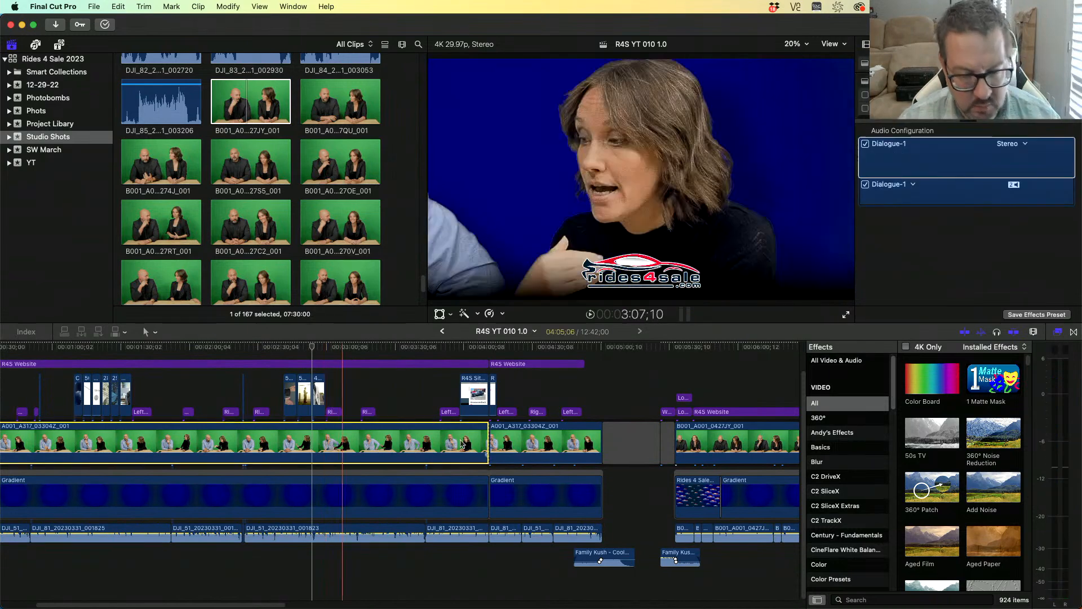
pyautogui.press('super+shift+v')
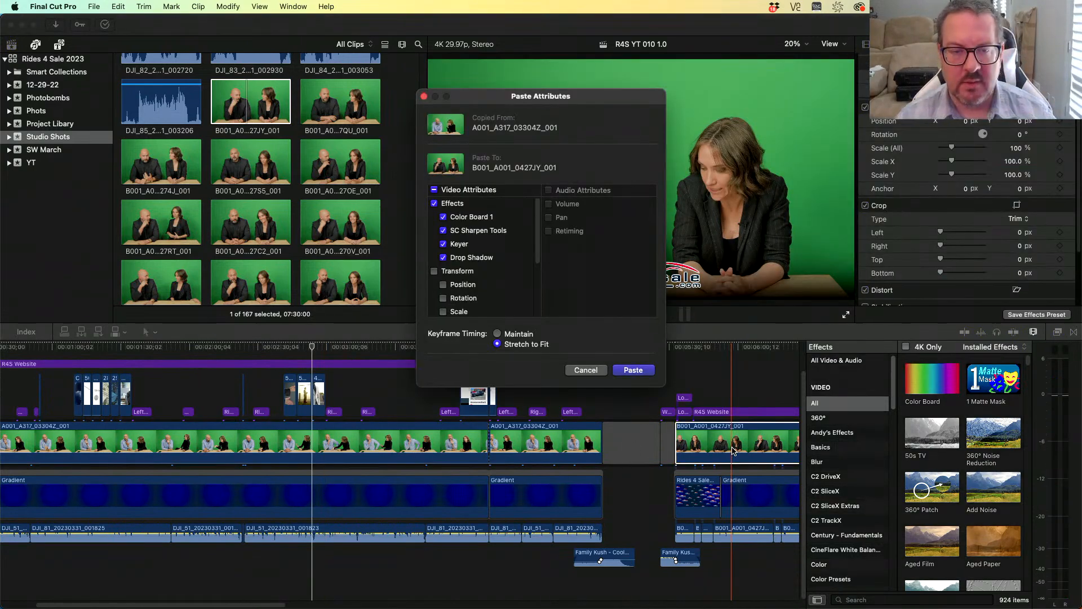
pyautogui.press('Return')
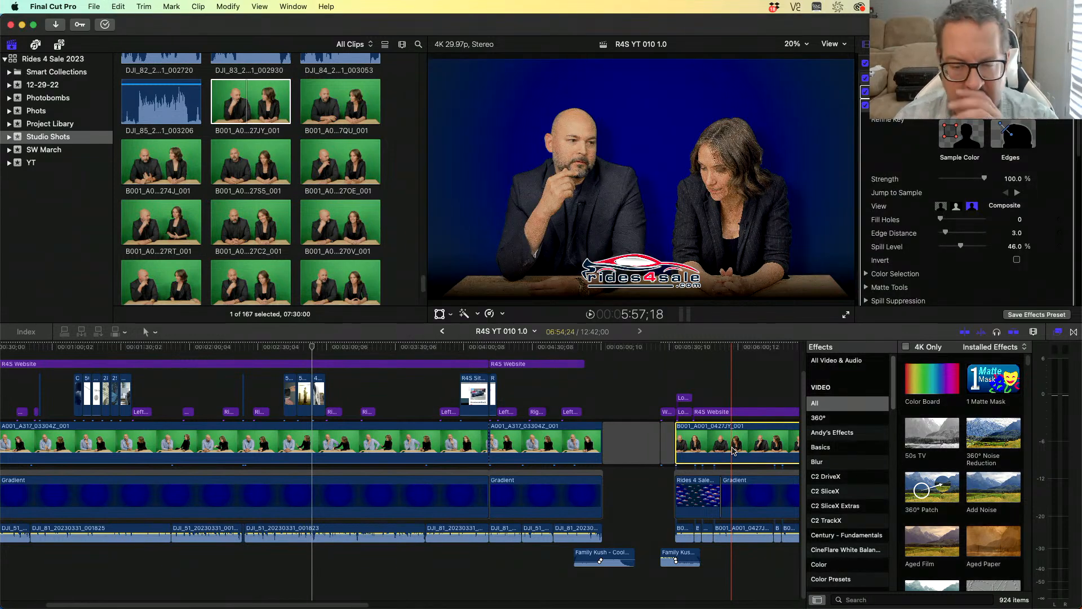
# - Check the effects of the second green-screen clip in the inspector and preview the keyed result
pyautogui.click(740, 445)
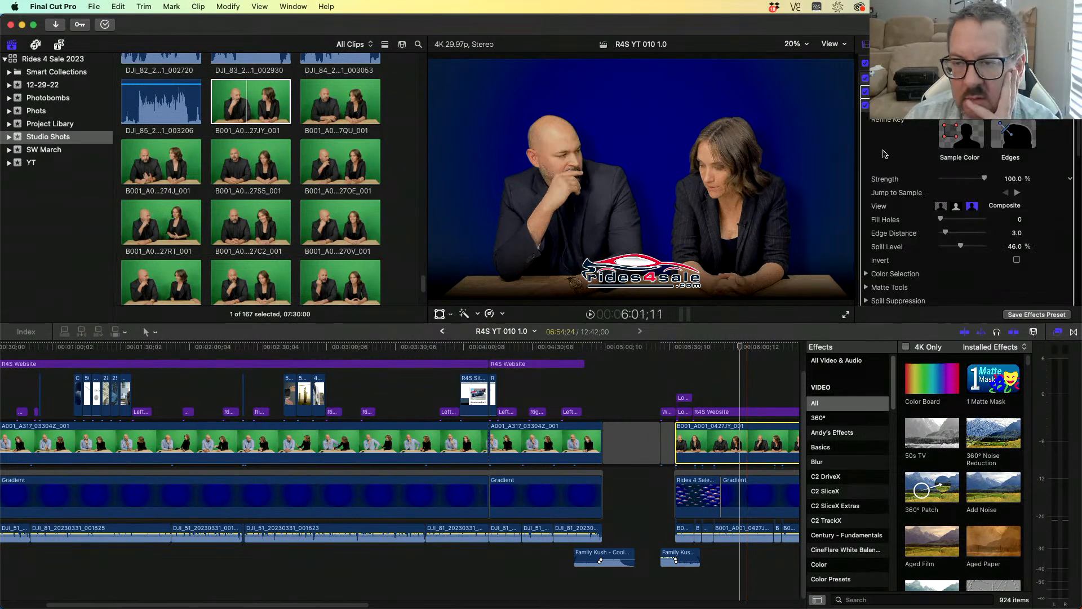
pyautogui.click(866, 80)
pyautogui.click(866, 79)
pyautogui.click(865, 91)
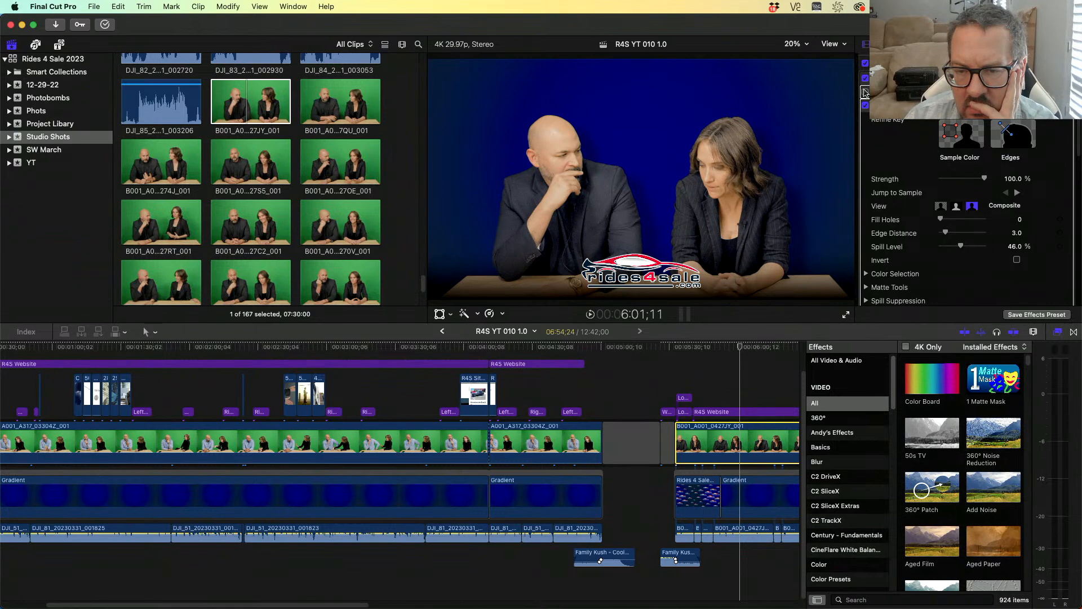
pyautogui.click(790, 349)
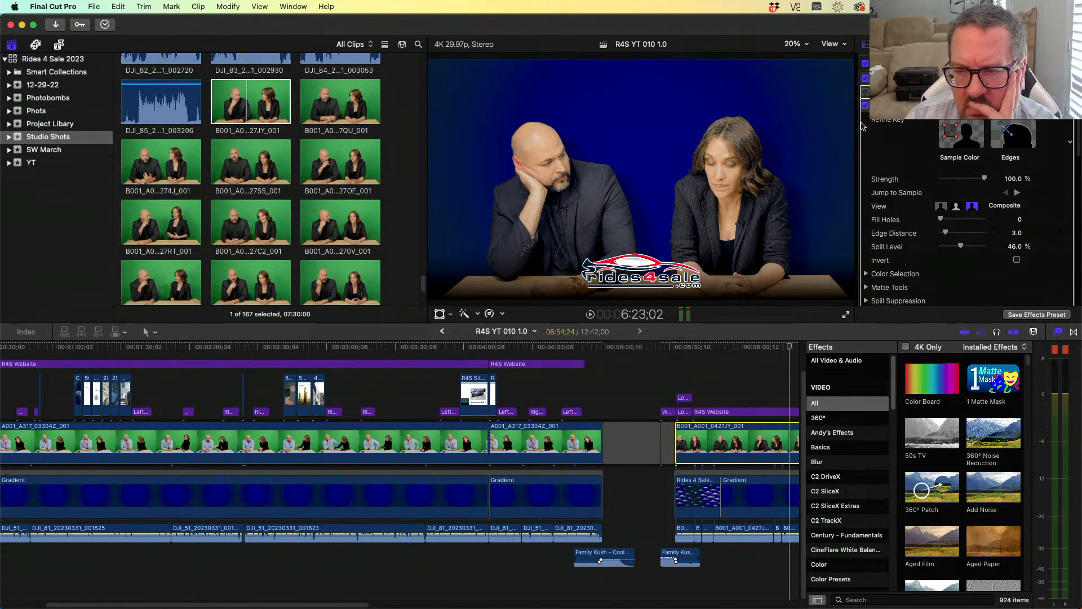
pyautogui.click(779, 350)
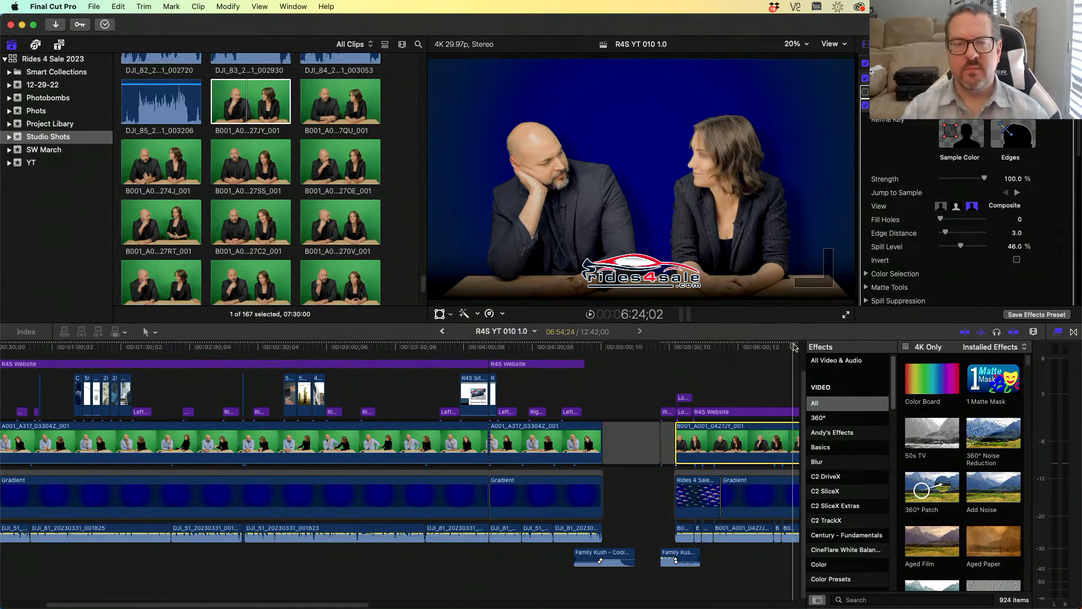
# - Select all clips of the earlier section and delete them, leaving only the green-screen section
pyautogui.hscroll(15, 791, 348)
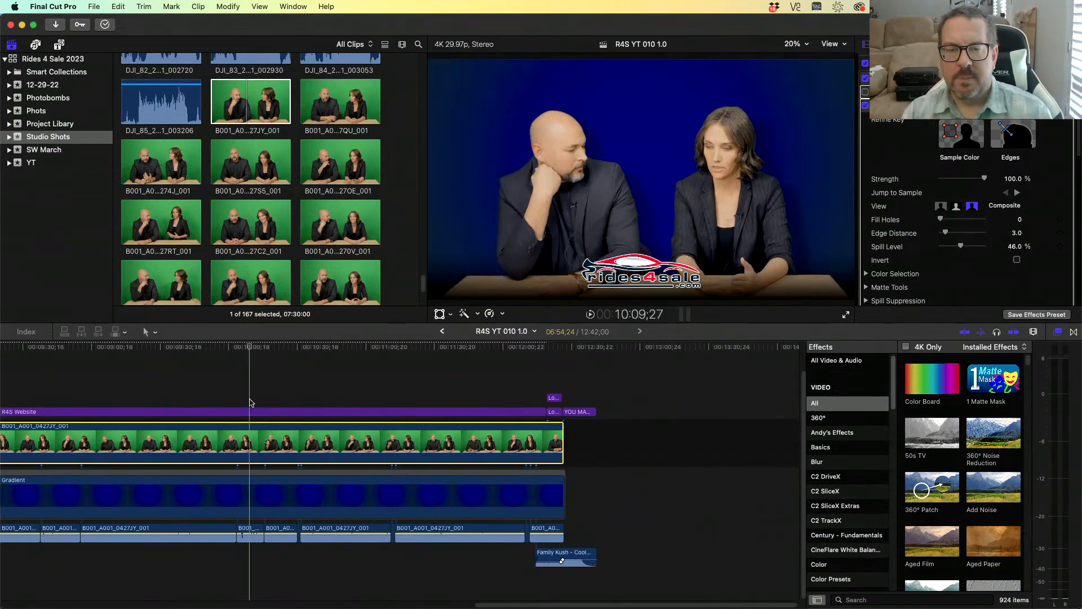
pyautogui.hscroll(-15, 252, 403)
pyautogui.moveTo(438, 364); pyautogui.dragTo(3, 606)
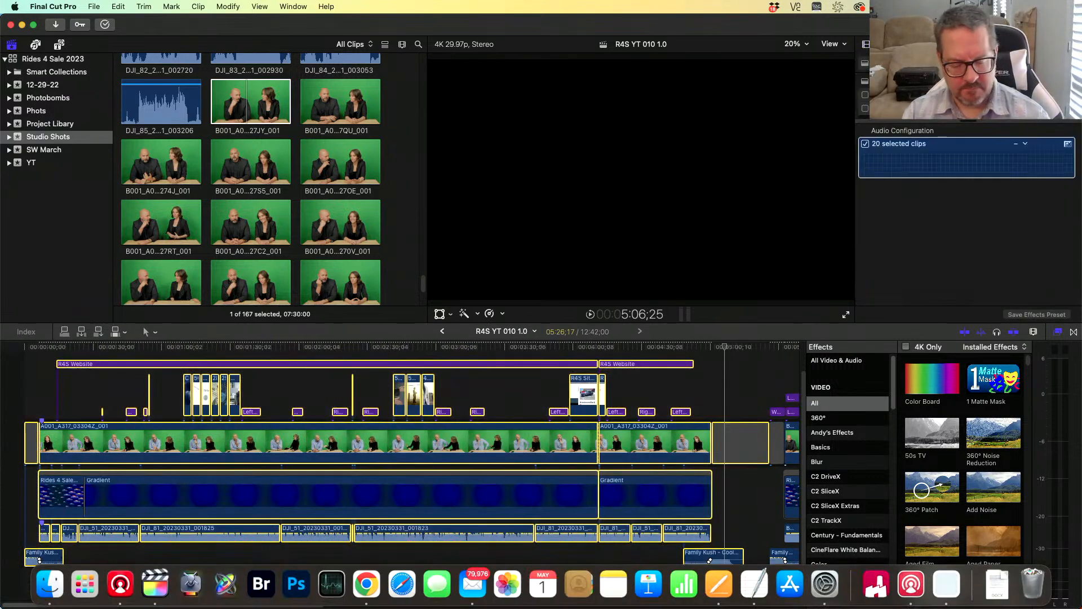
pyautogui.press('Delete')
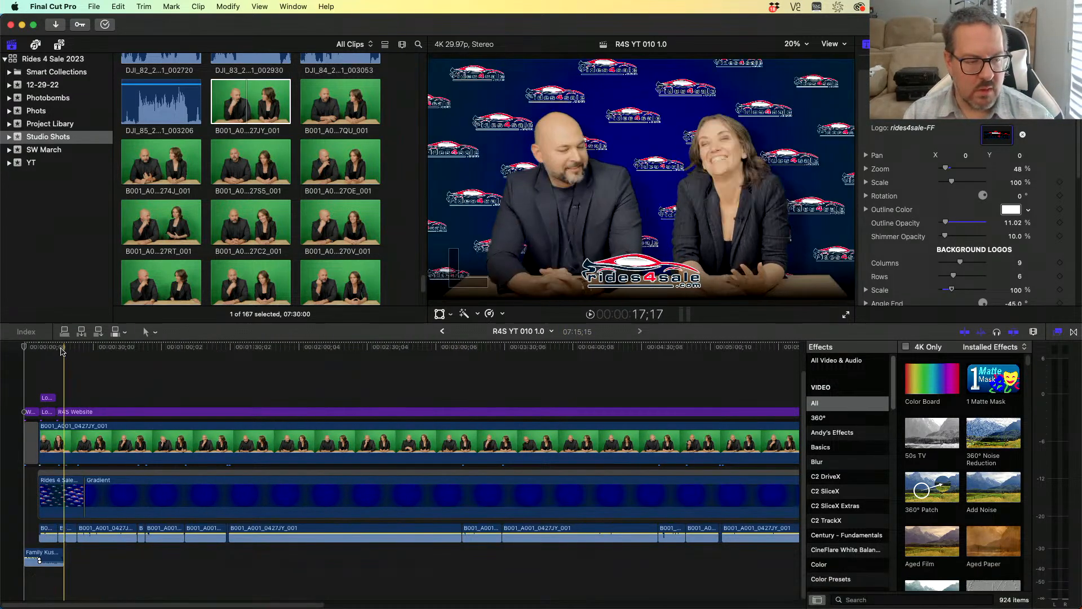
# - Switch to System Settings and set the sound output to Multi-Output Device
pyautogui.moveTo(25, 348); pyautogui.dragTo(314, 353)
pyautogui.press('super+Tab')
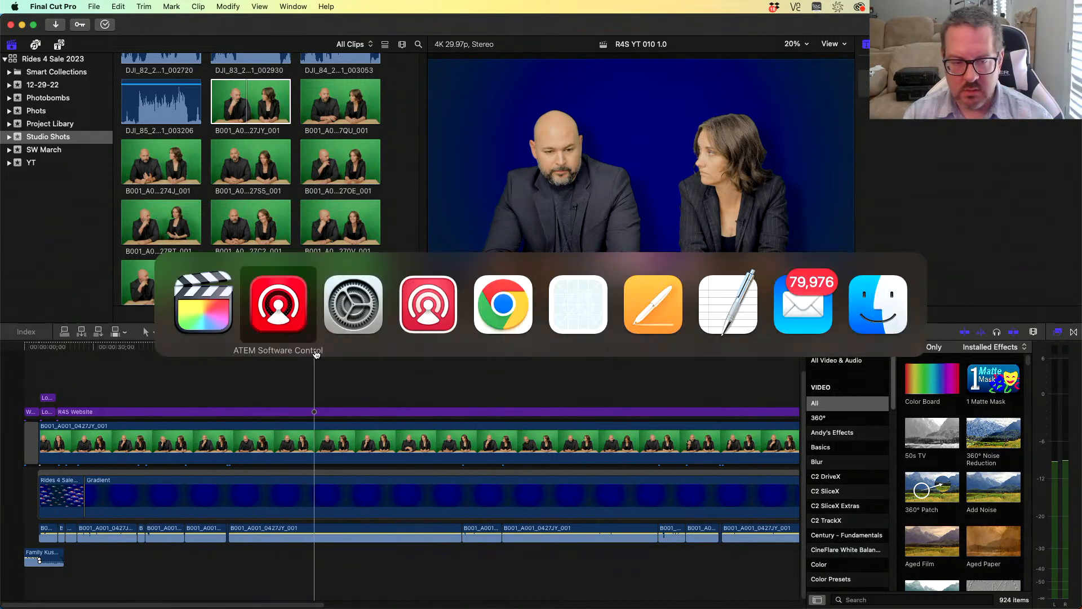
pyautogui.press('super+Tab')
pyautogui.press('super+Tab')
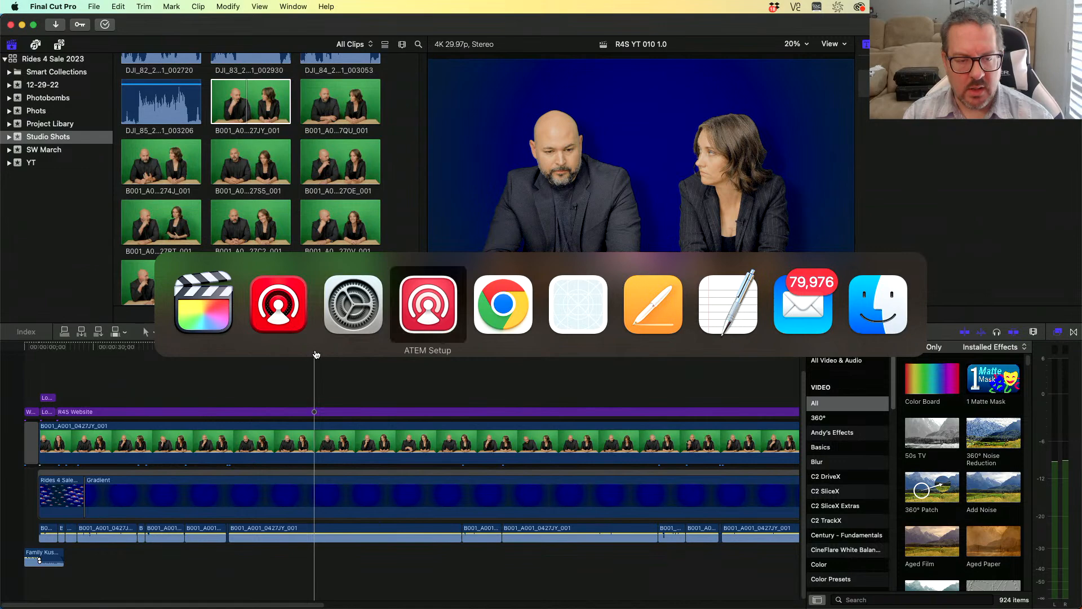
pyautogui.click(351, 315)
pyautogui.click(684, 364)
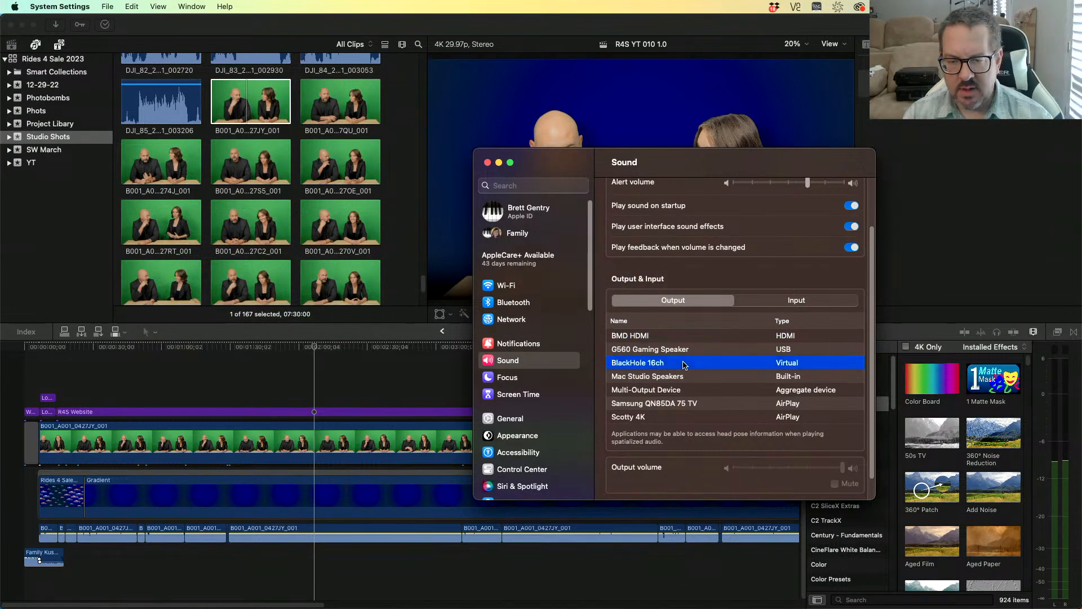
pyautogui.click(670, 337)
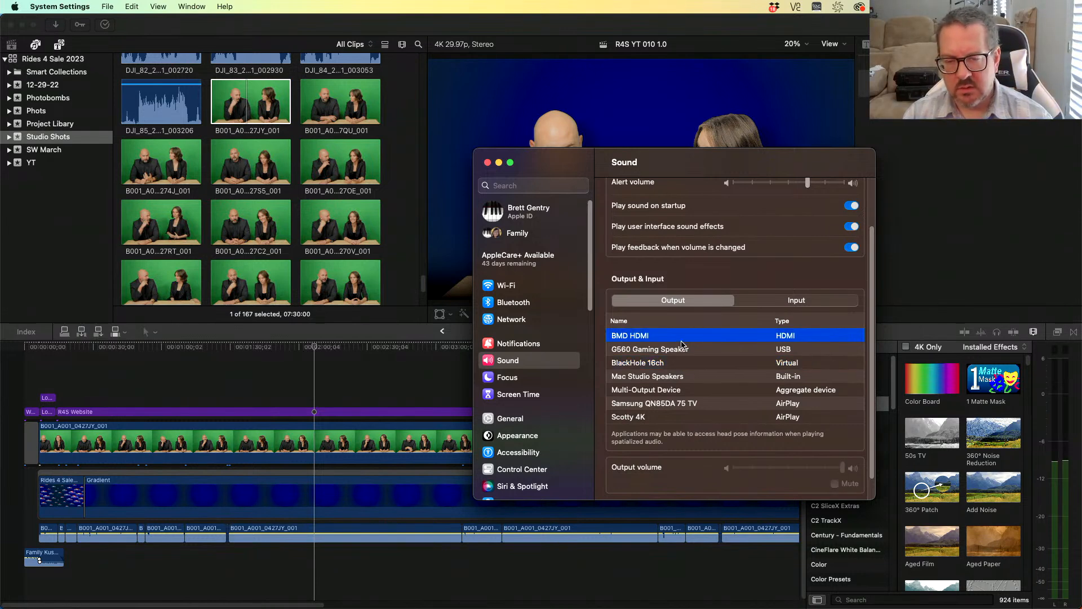
pyautogui.click(691, 392)
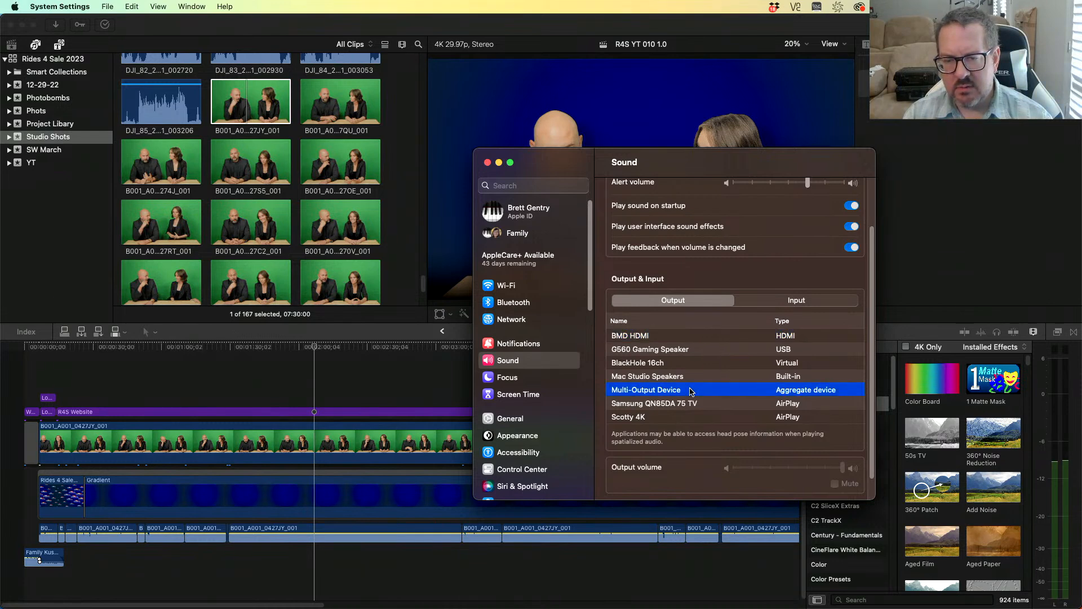
pyautogui.scroll(3, 691, 391)
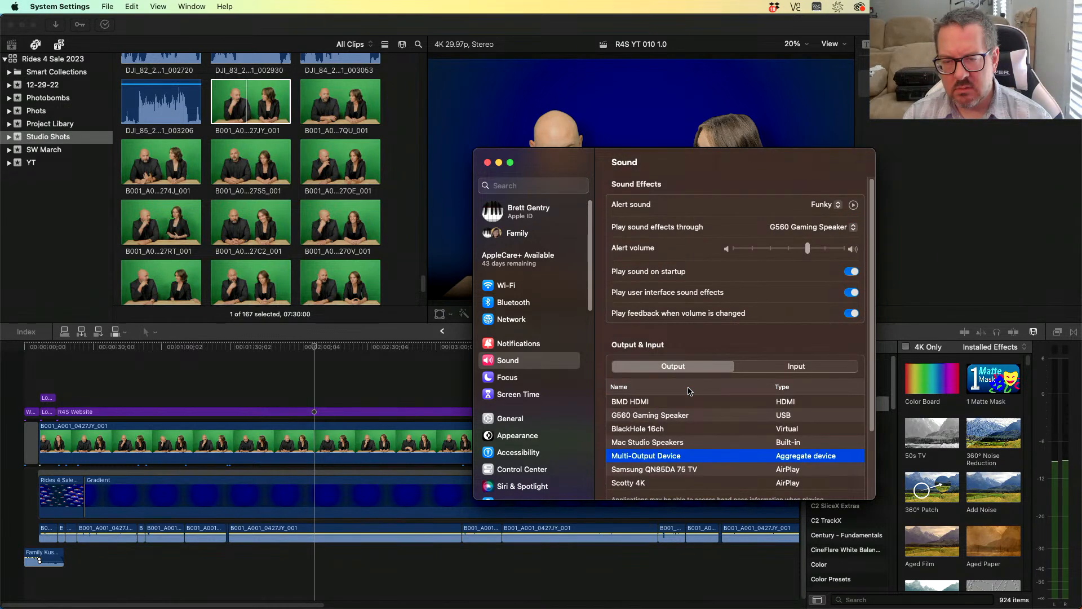
# - Play the timeline and check the audio levels in ATEM Software Control
pyautogui.click(298, 357)
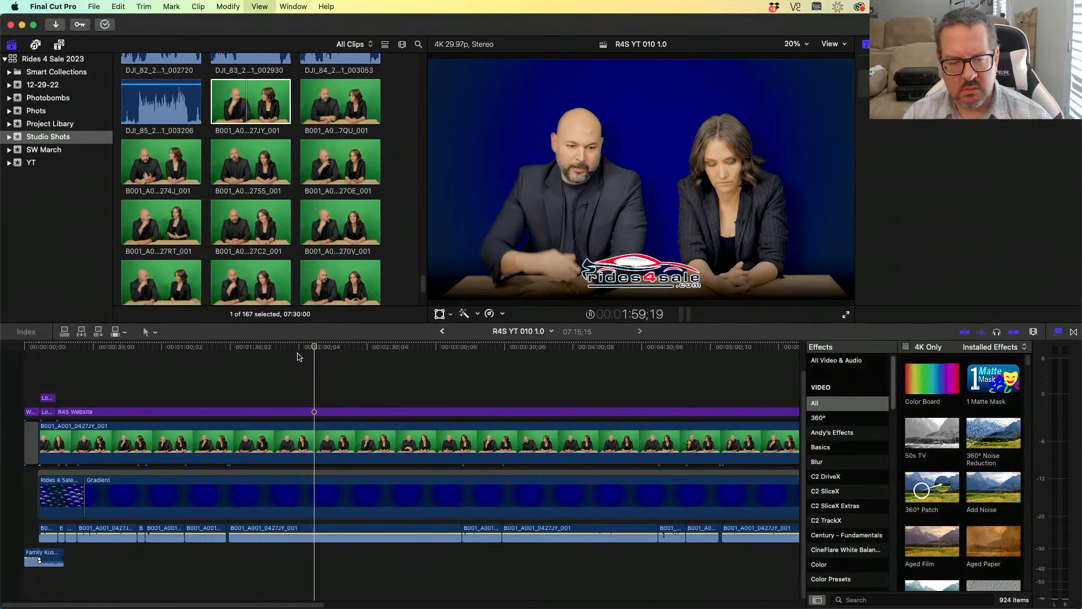
pyautogui.press('space')
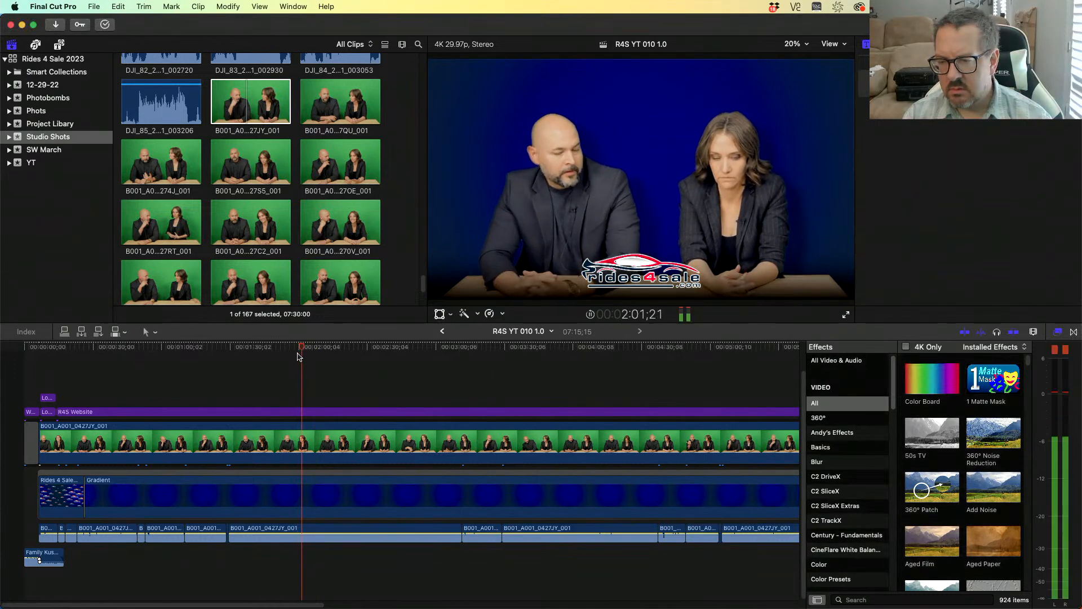
pyautogui.press('super+Tab')
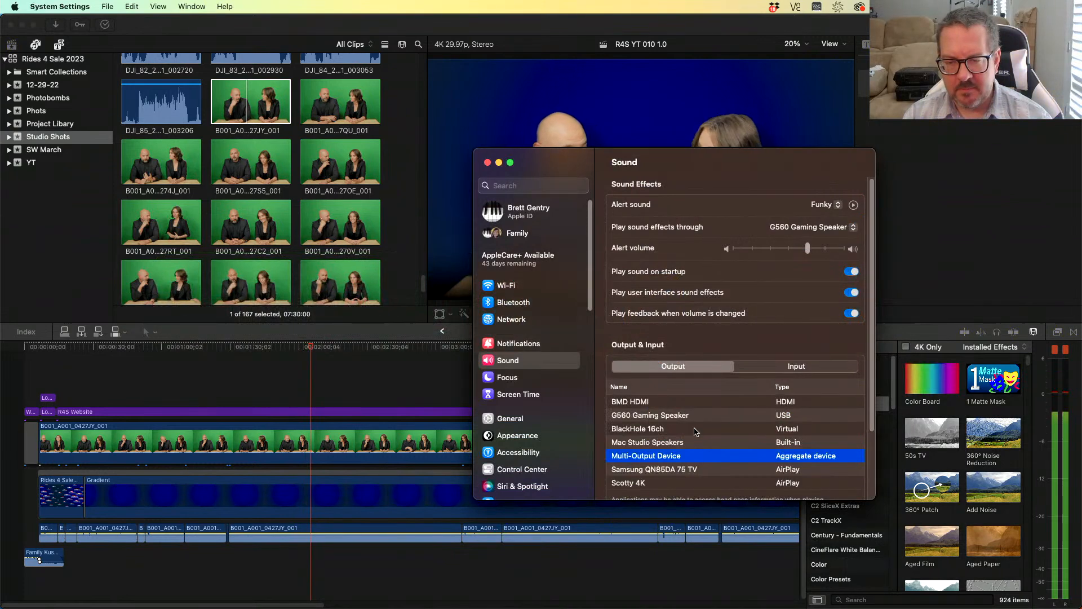
pyautogui.press('super+Tab')
pyautogui.press('super+Tab')
pyautogui.press('super+Tab')
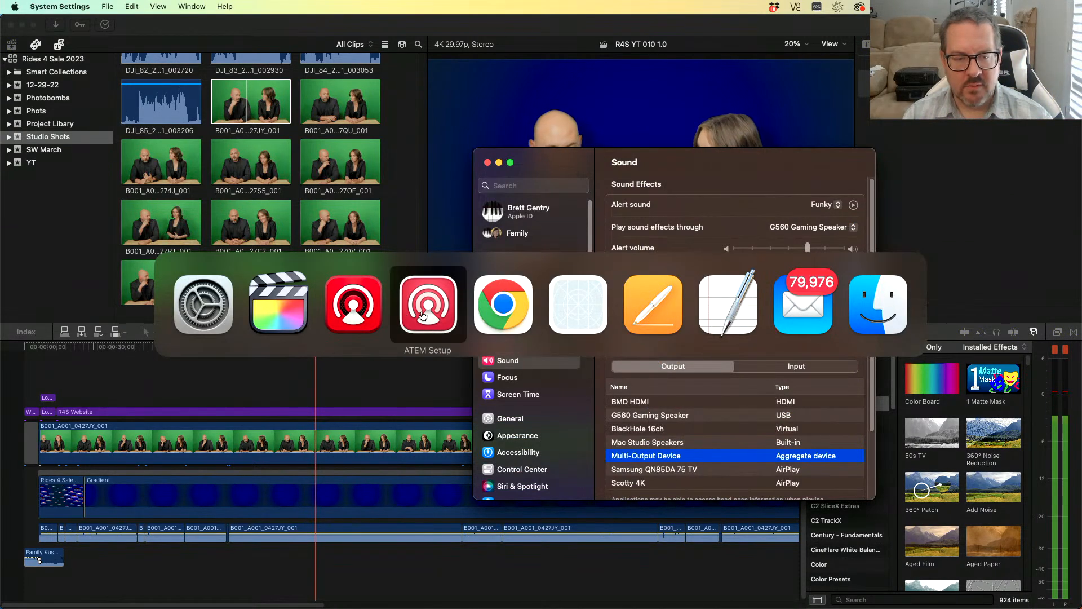
pyautogui.click(358, 315)
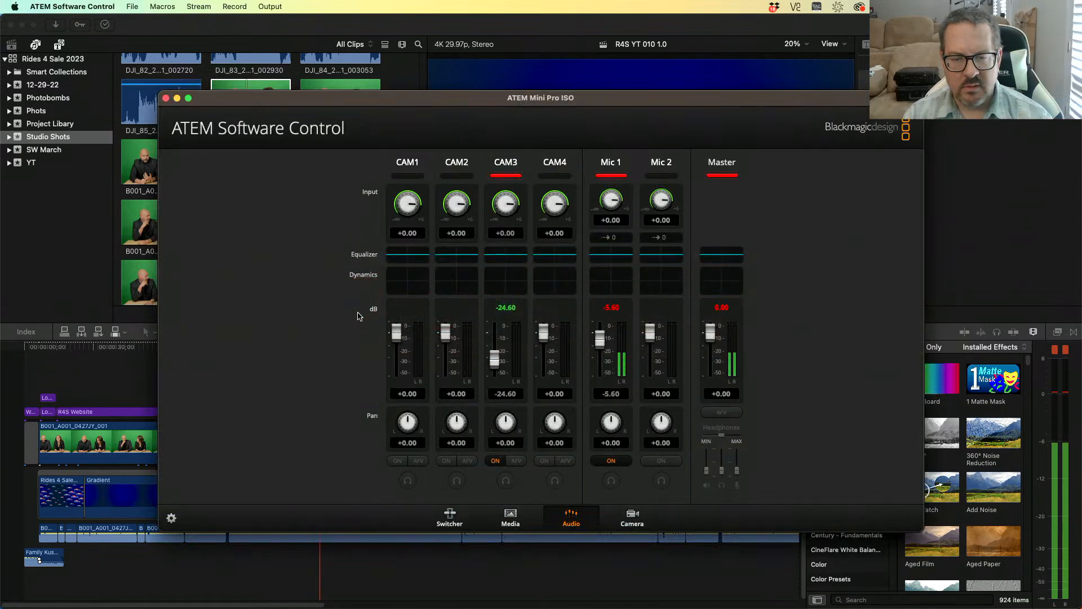
# - Set the sound output to BMD HDMI in System Settings and return to the timeline
pyautogui.press('super+Tab')
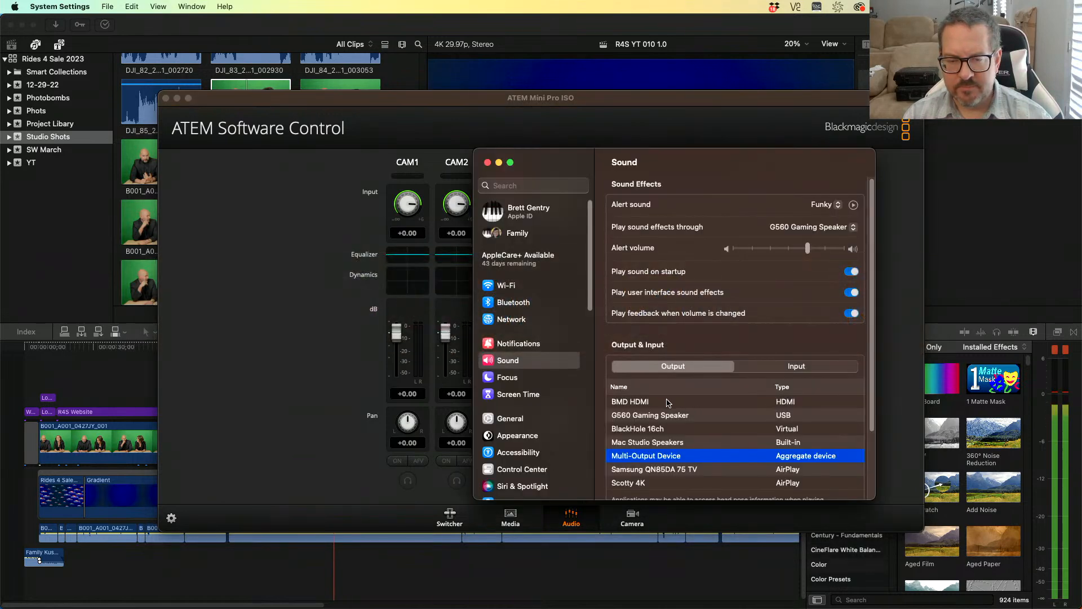
pyautogui.click(667, 402)
pyautogui.click(268, 350)
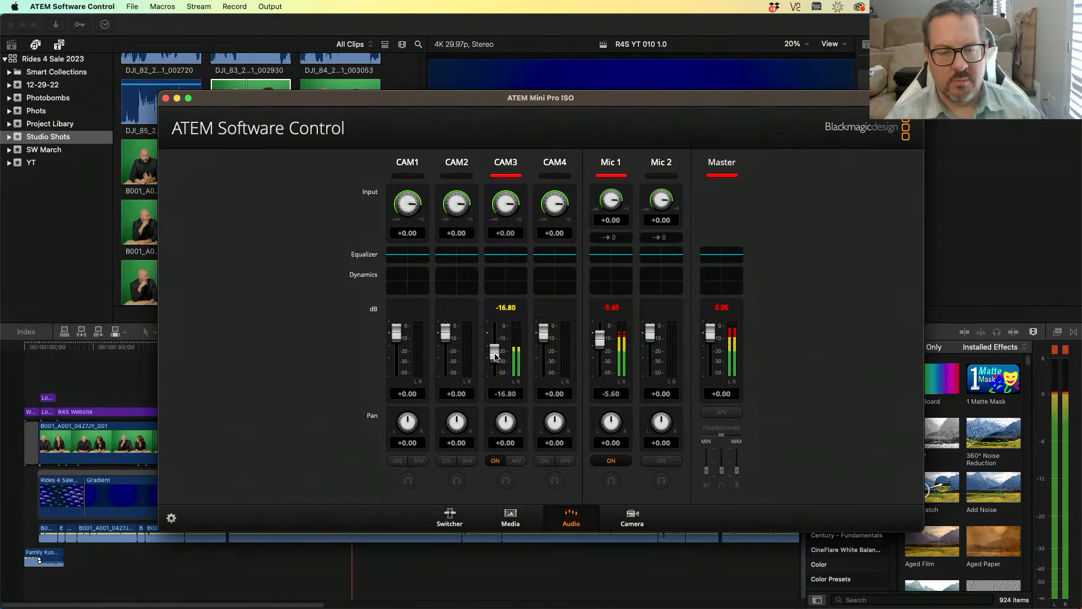
pyautogui.click(119, 368)
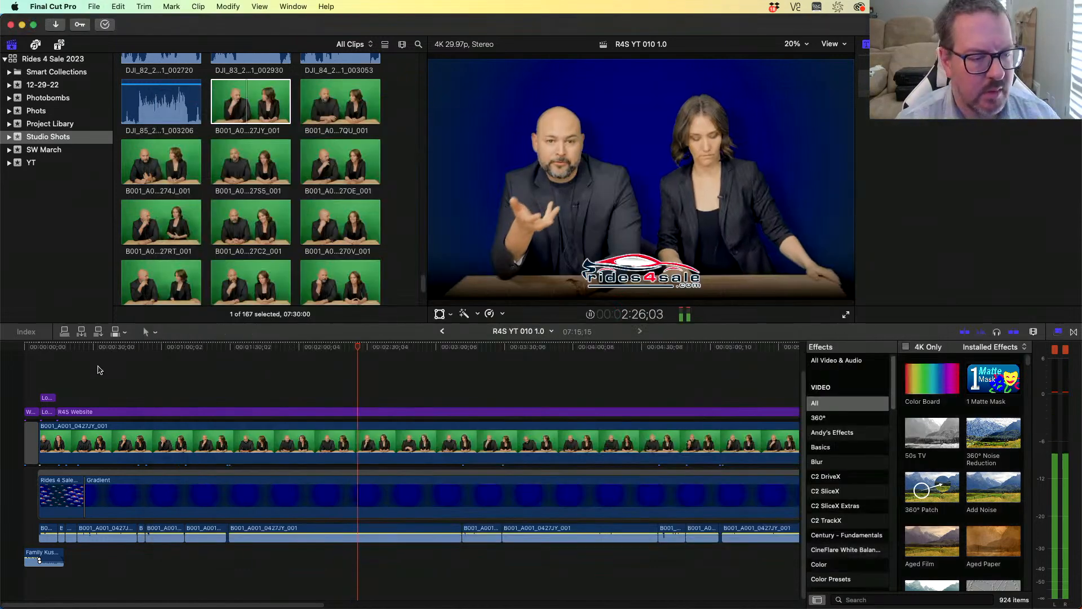
# - Blade the main green-screen clip at two points near the start to isolate a short segment
pyautogui.click(67, 346)
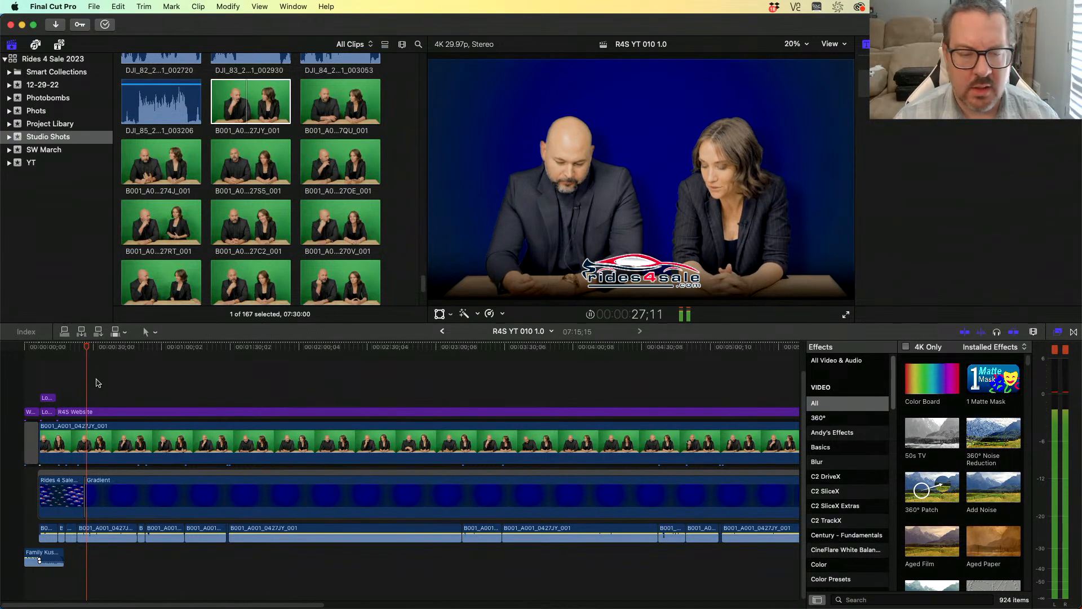
pyautogui.click(94, 447)
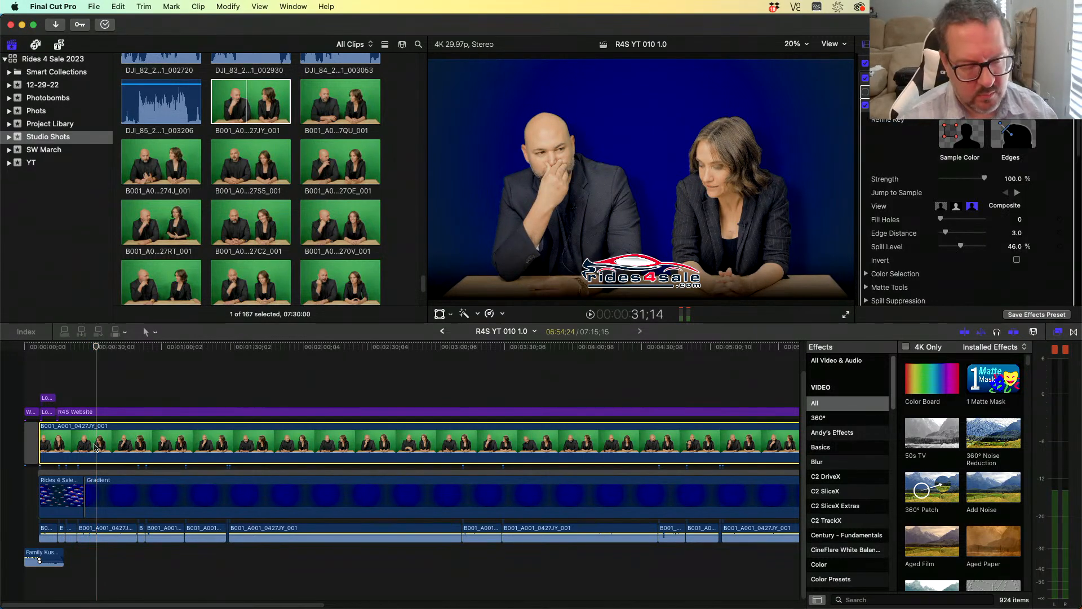
pyautogui.press('super+b')
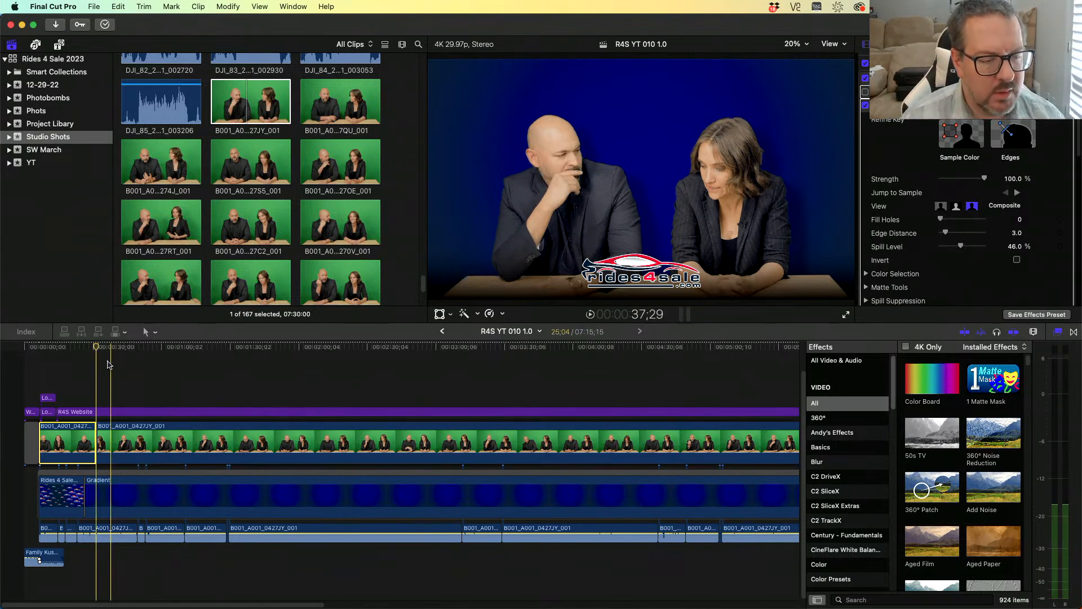
pyautogui.moveTo(97, 348); pyautogui.dragTo(131, 361)
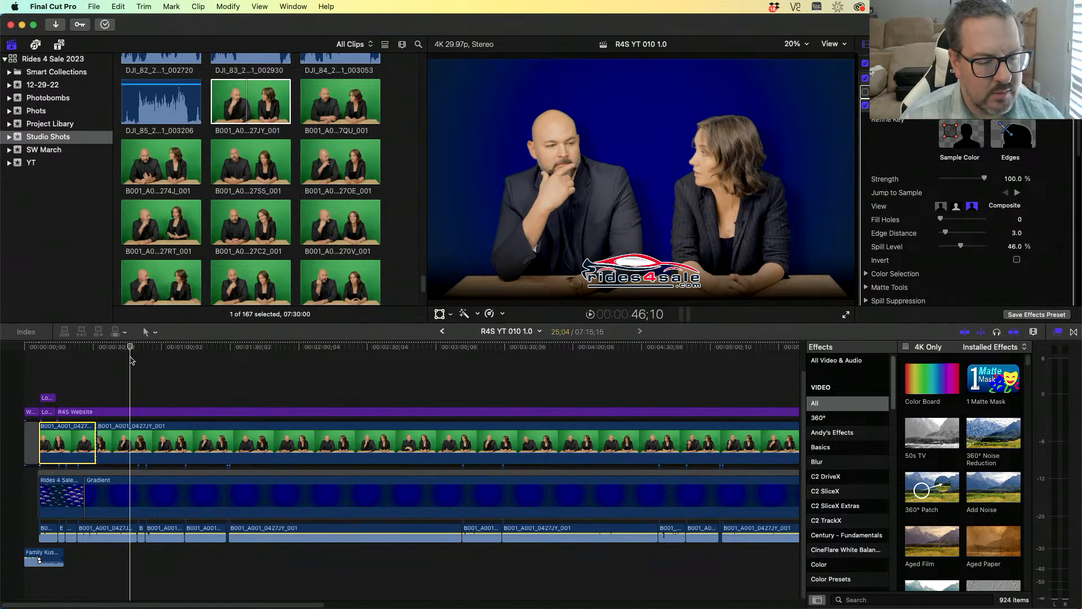
pyautogui.click(134, 445)
pyautogui.press('super+b')
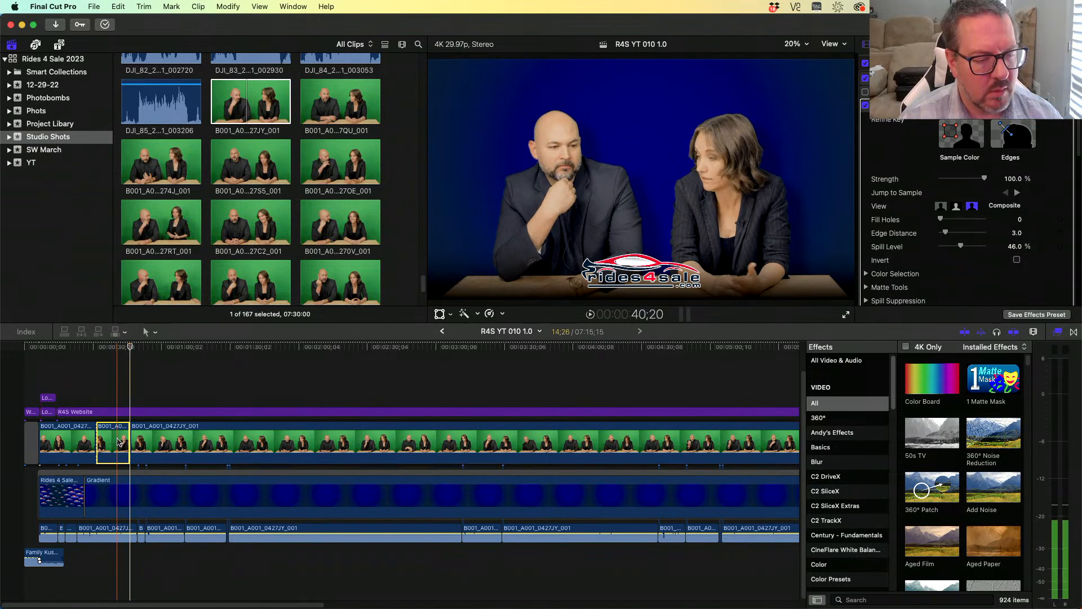
# - Punch in on the woman in that segment, scaling it to 190% at position X -1564.5 px, Y -110.2 px, and play it back
pyautogui.click(108, 386)
pyautogui.click(108, 434)
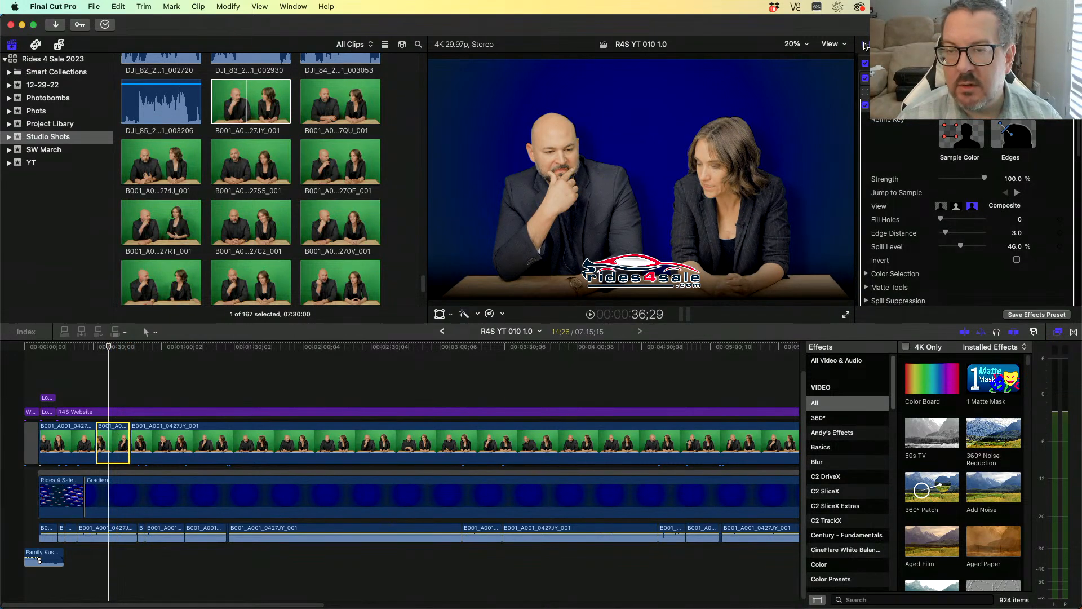
pyautogui.scroll(-10, 1013, 201)
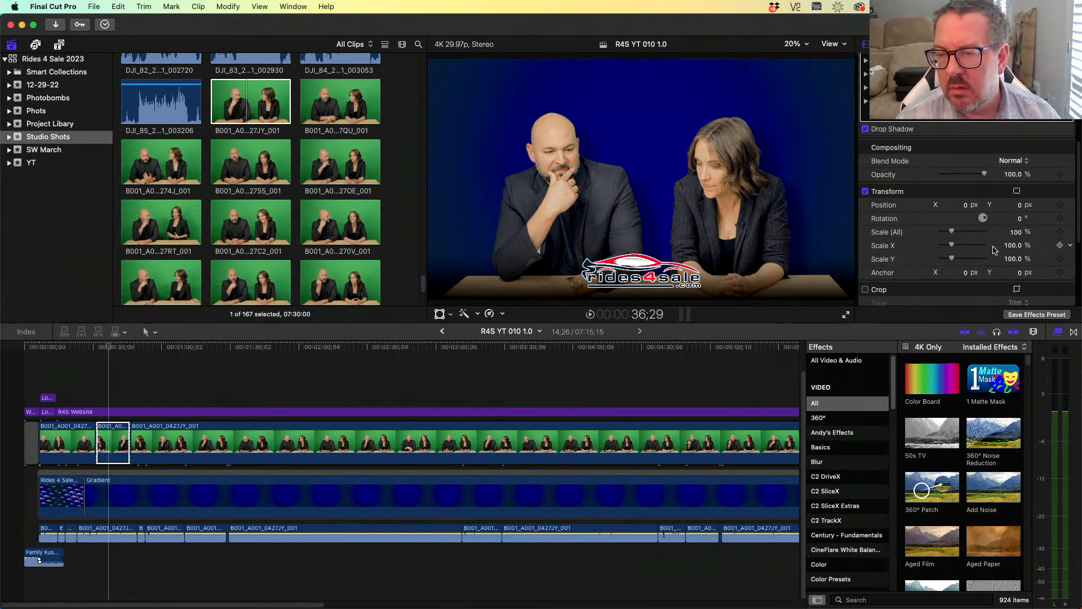
pyautogui.moveTo(1020, 235); pyautogui.dragTo(967, 207)
pyautogui.moveTo(1016, 231); pyautogui.dragTo(1016, 230)
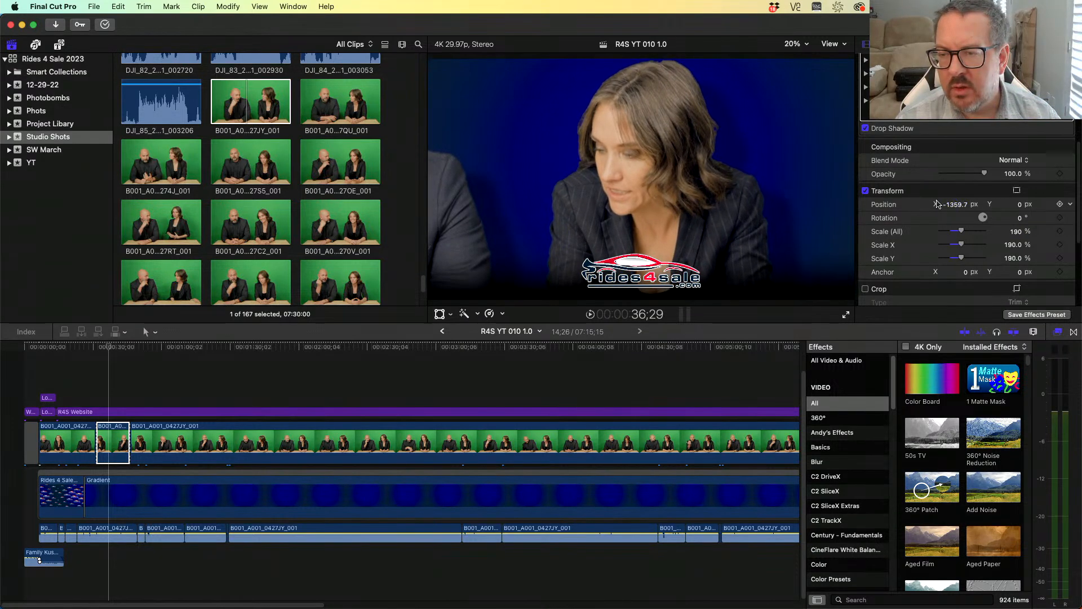
pyautogui.moveTo(955, 207); pyautogui.dragTo(955, 207)
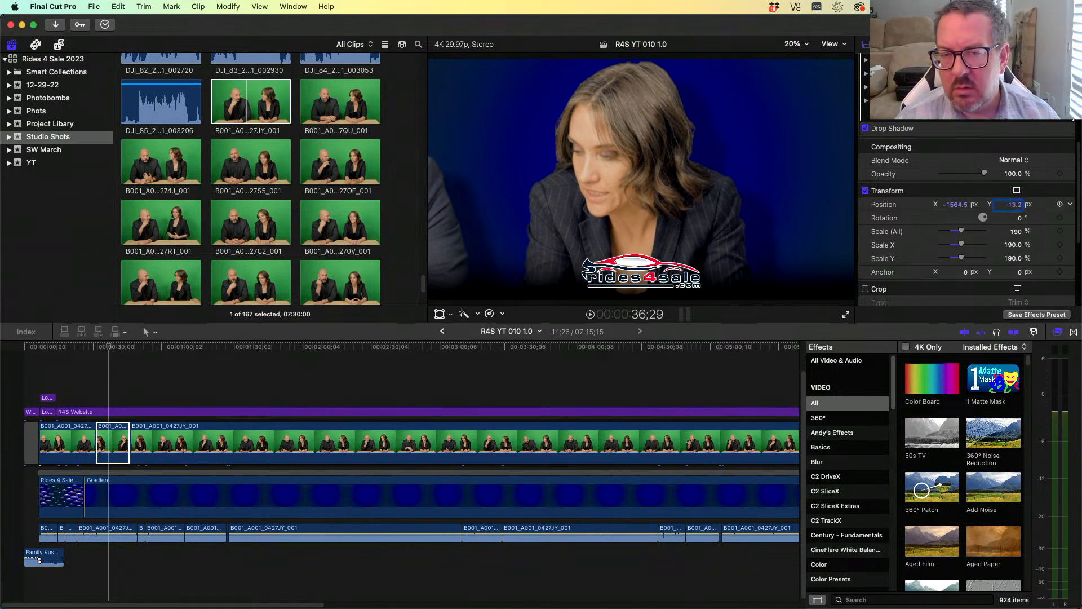
pyautogui.write('0')
pyautogui.press('Return')
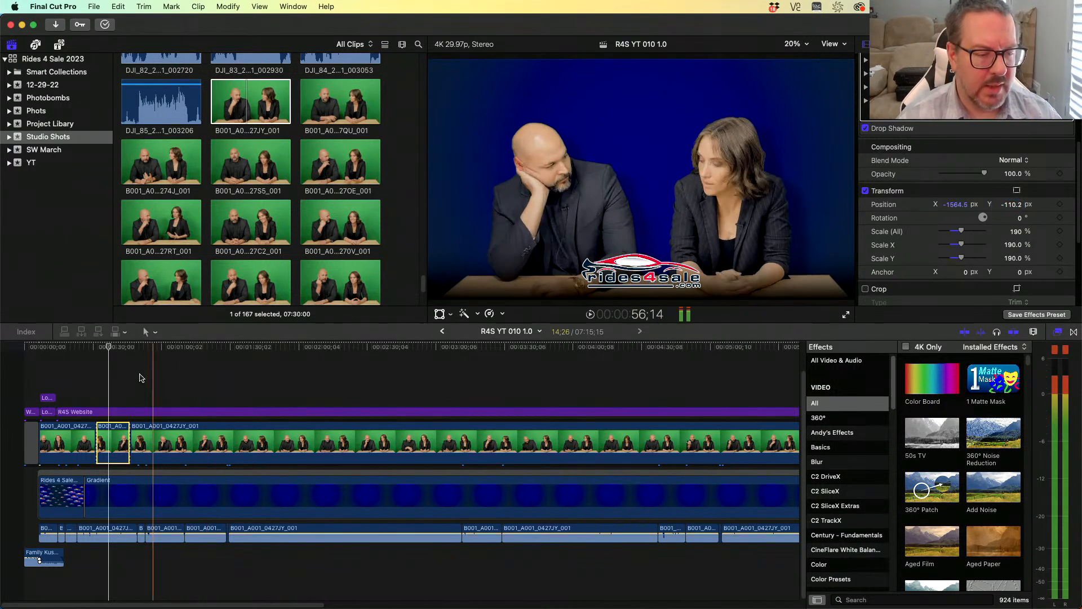
pyautogui.click(86, 378)
pyautogui.press('space')
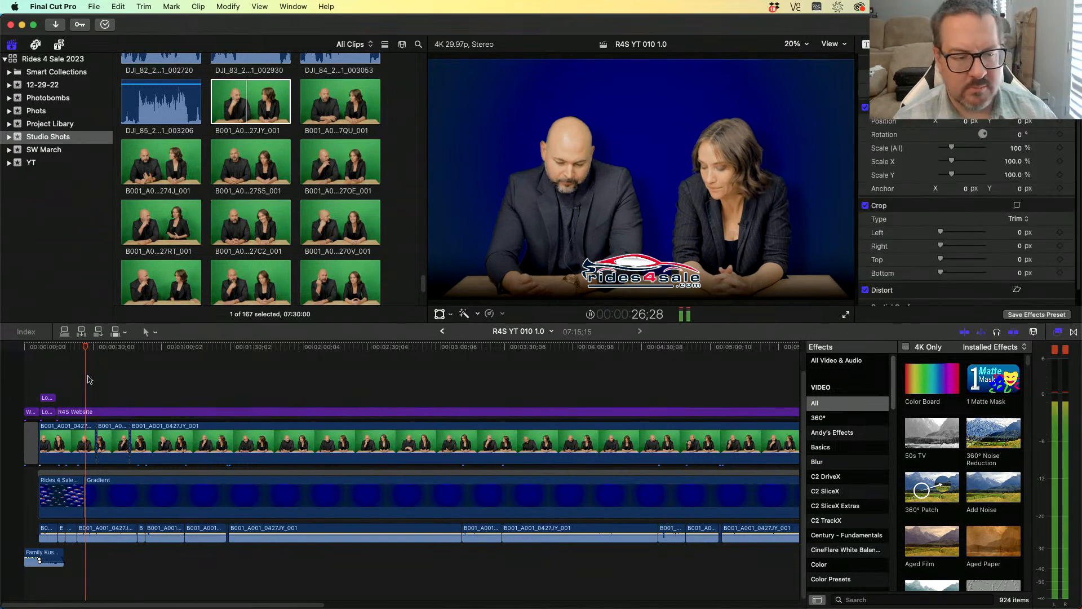
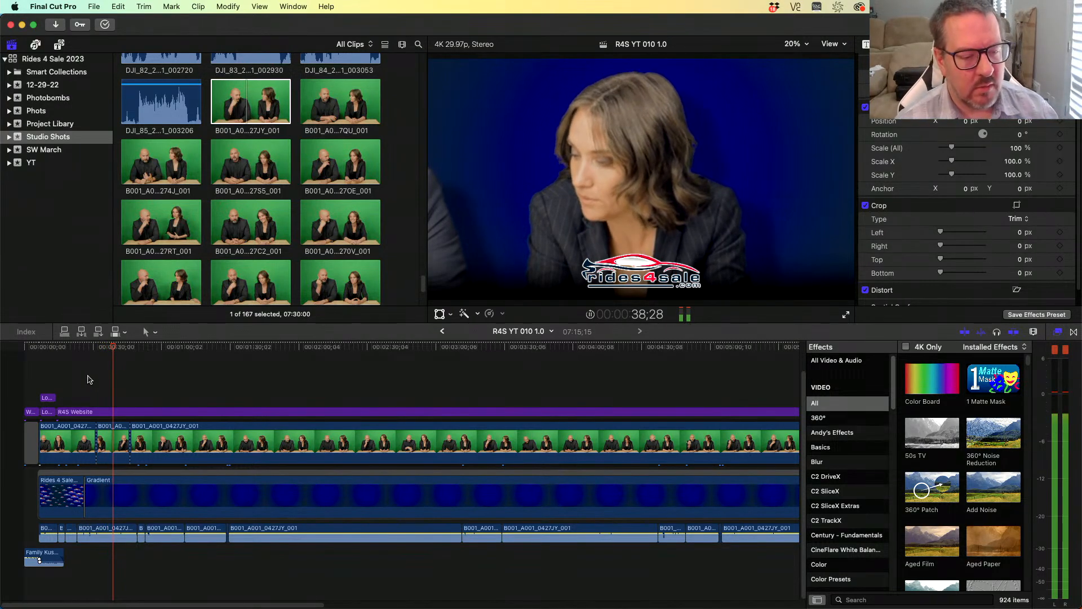
# - Blade the main green-screen clip at two more points further along to isolate another short segment
pyautogui.press('space')
pyautogui.moveTo(116, 350); pyautogui.dragTo(125, 350)
pyautogui.press('space')
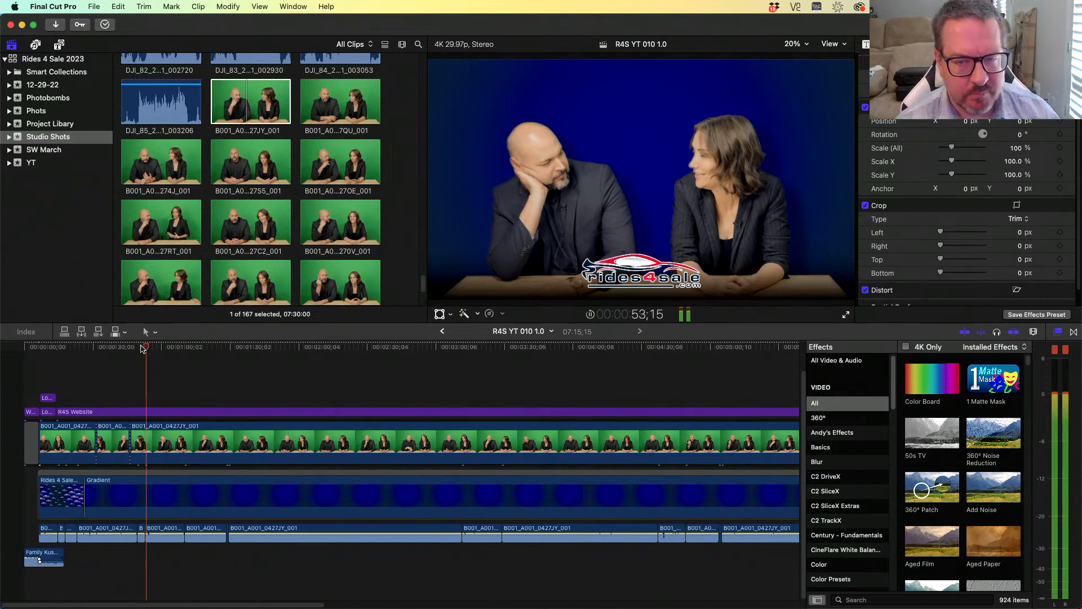
pyautogui.click(154, 449)
pyautogui.press('super+b')
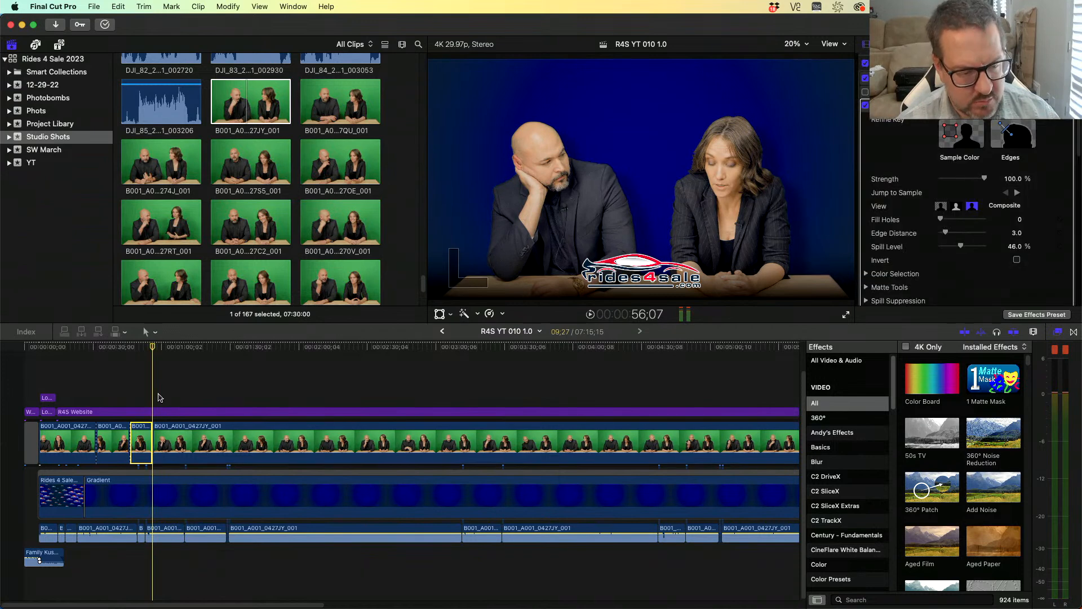
pyautogui.click(162, 350)
pyautogui.press('space')
pyautogui.click(176, 349)
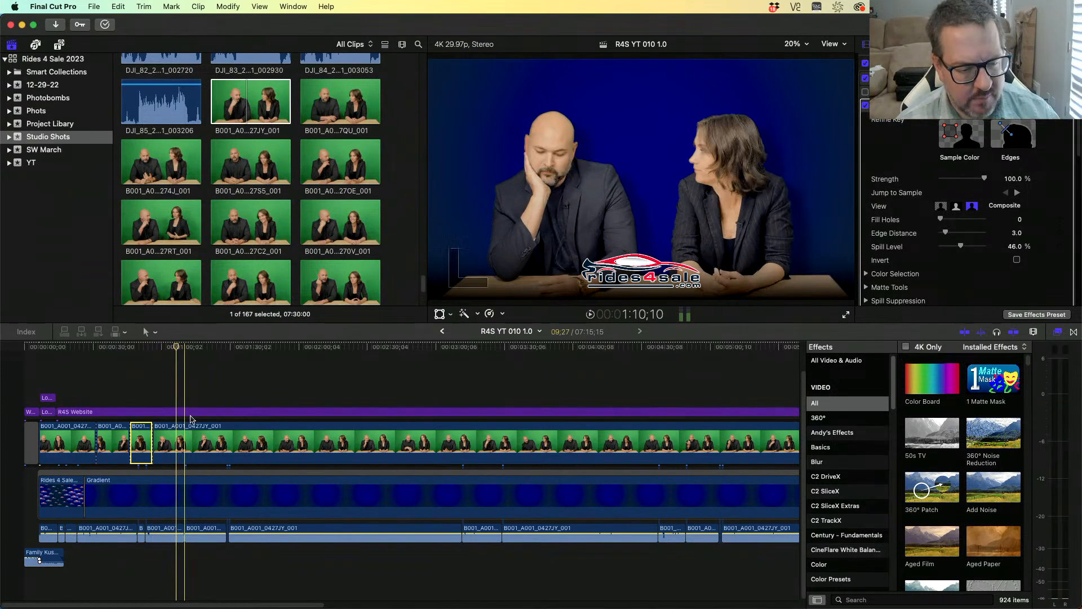
pyautogui.click(178, 448)
pyautogui.press('super+b')
# - Paste the zoomed segment's position and scale attributes onto the new segment and play it back
pyautogui.click(121, 446)
pyautogui.click(159, 441)
pyautogui.press('shift+super+v')
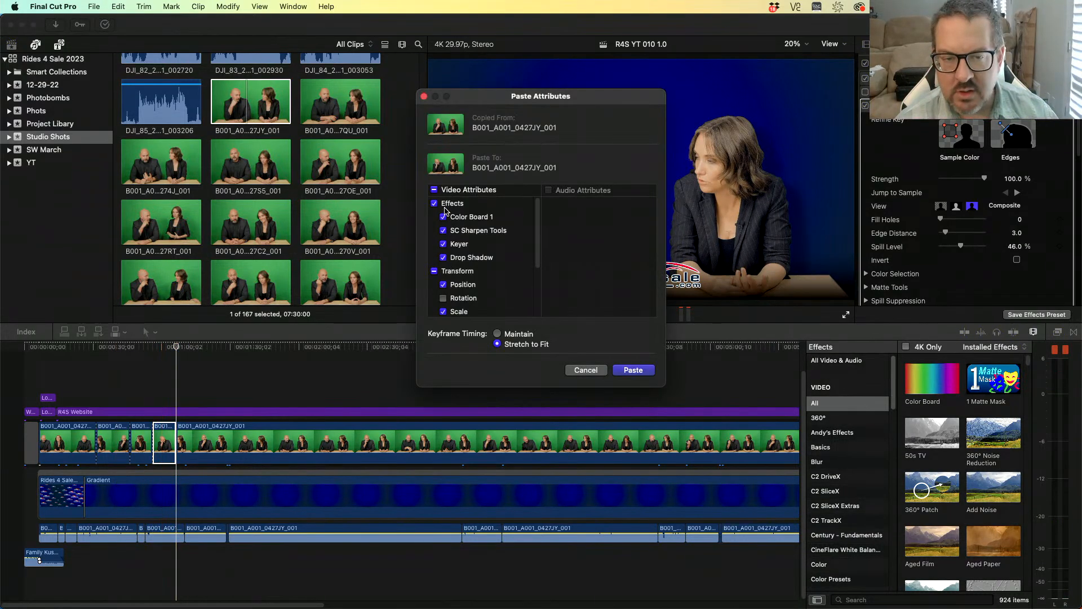
pyautogui.scroll(-3, 492, 285)
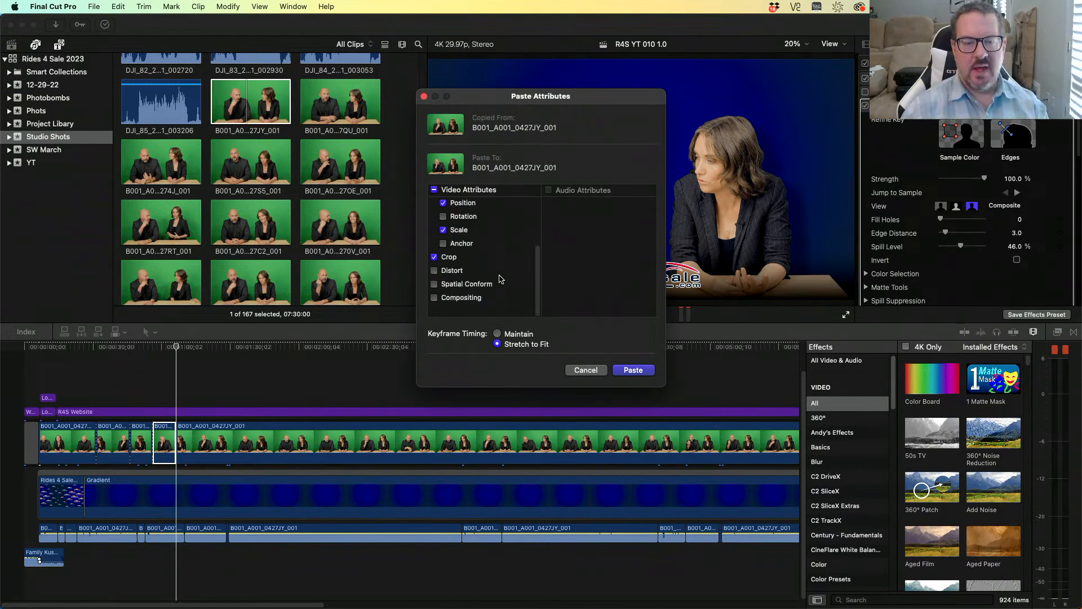
pyautogui.click(634, 370)
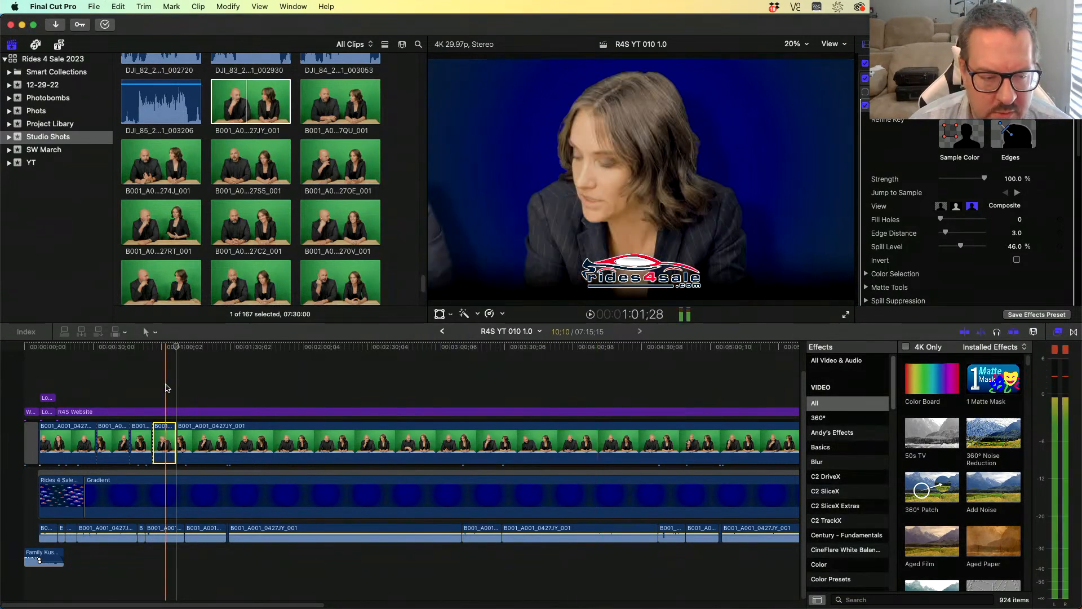
pyautogui.press('cmd+4')
pyautogui.press('space')
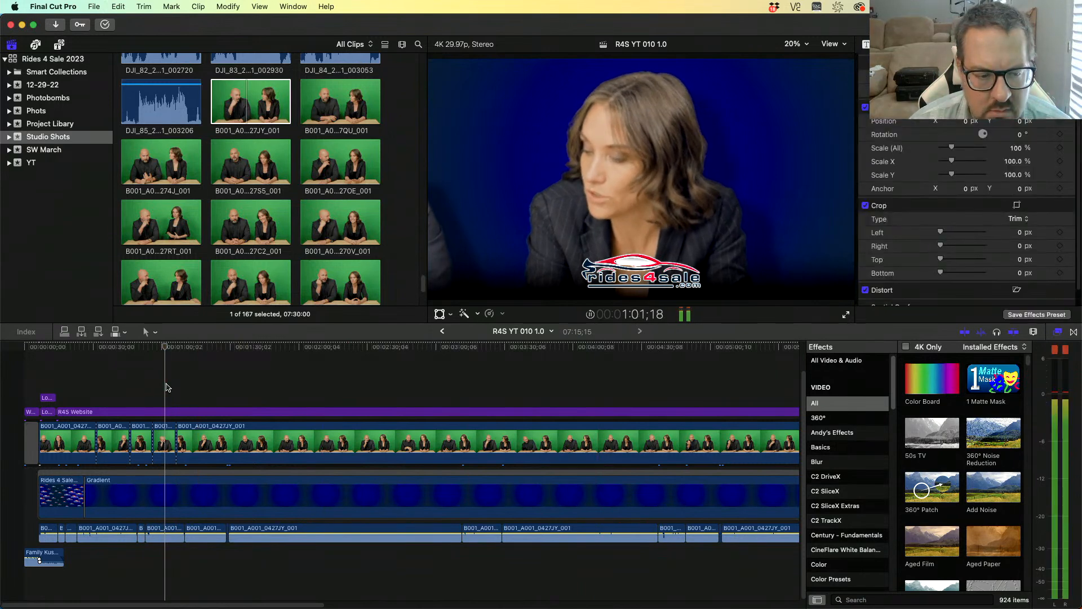
pyautogui.press('space')
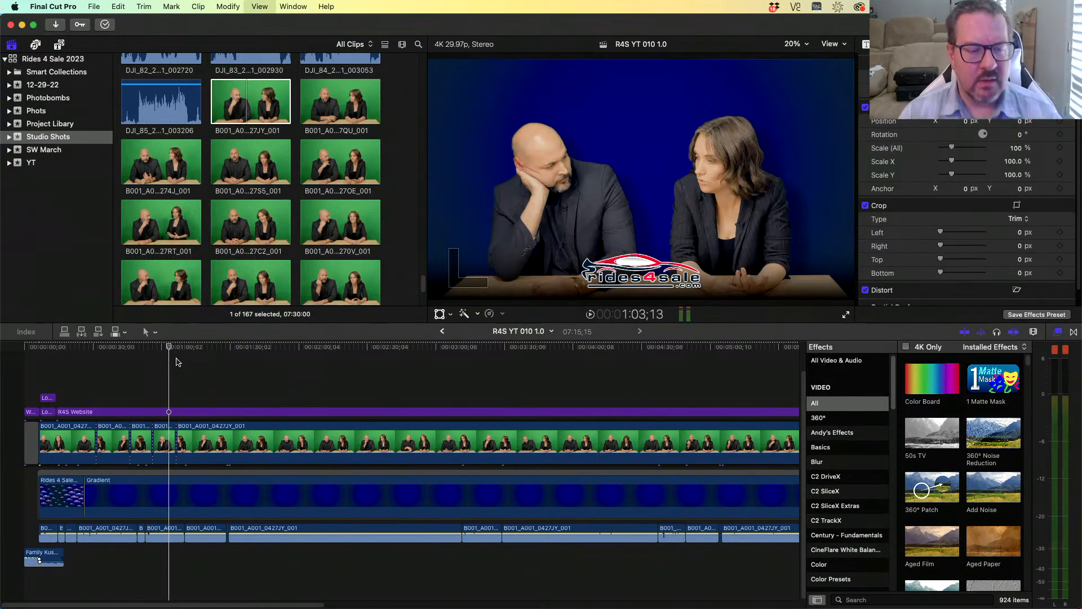
# - Create a new multicam clip named 010 Zoomies from the main green-screen clip in the Studio Shots event
pyautogui.click(203, 347)
pyautogui.click(255, 441)
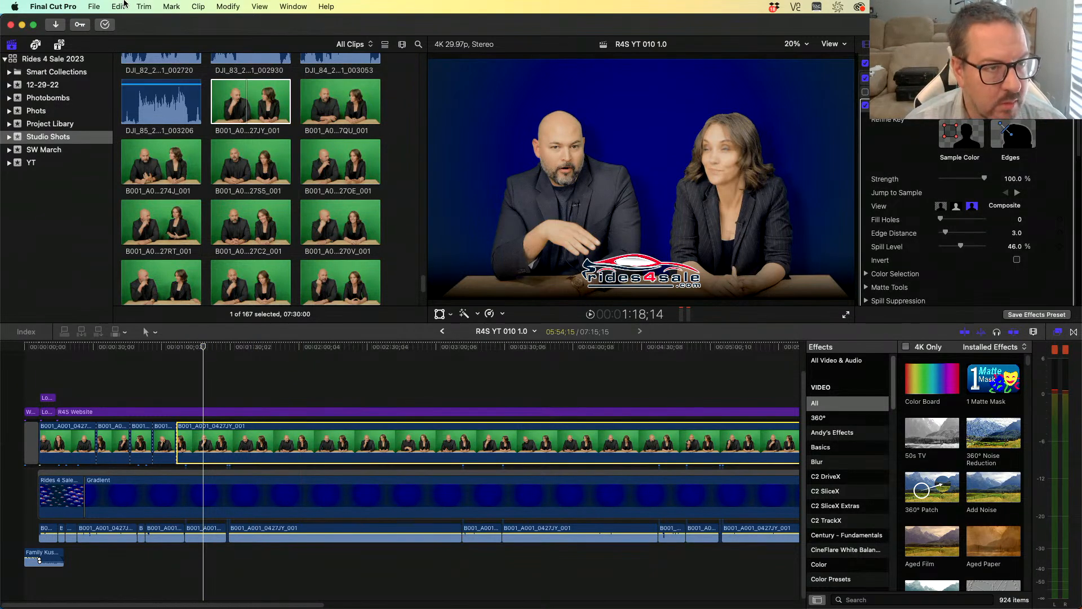
pyautogui.click(327, 7)
pyautogui.write('multi')
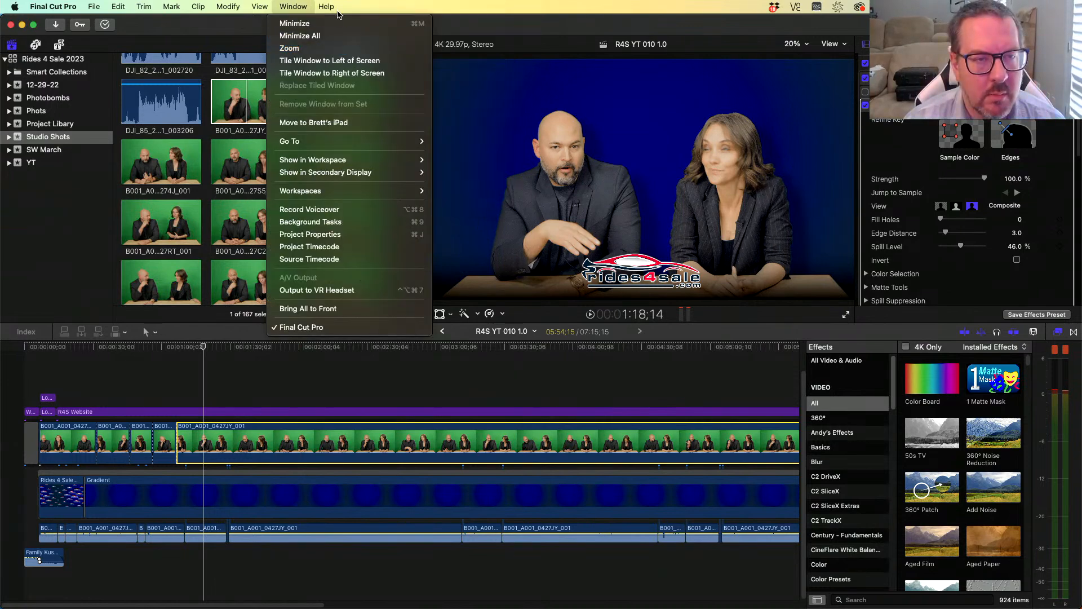
pyautogui.click(380, 54)
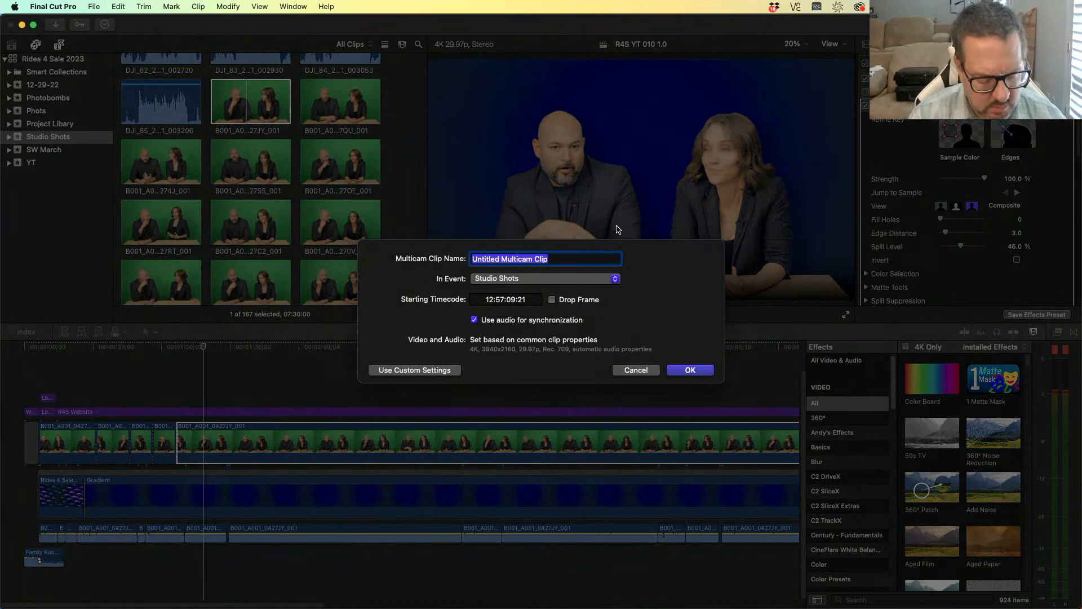
pyautogui.write('010 Zoomies')
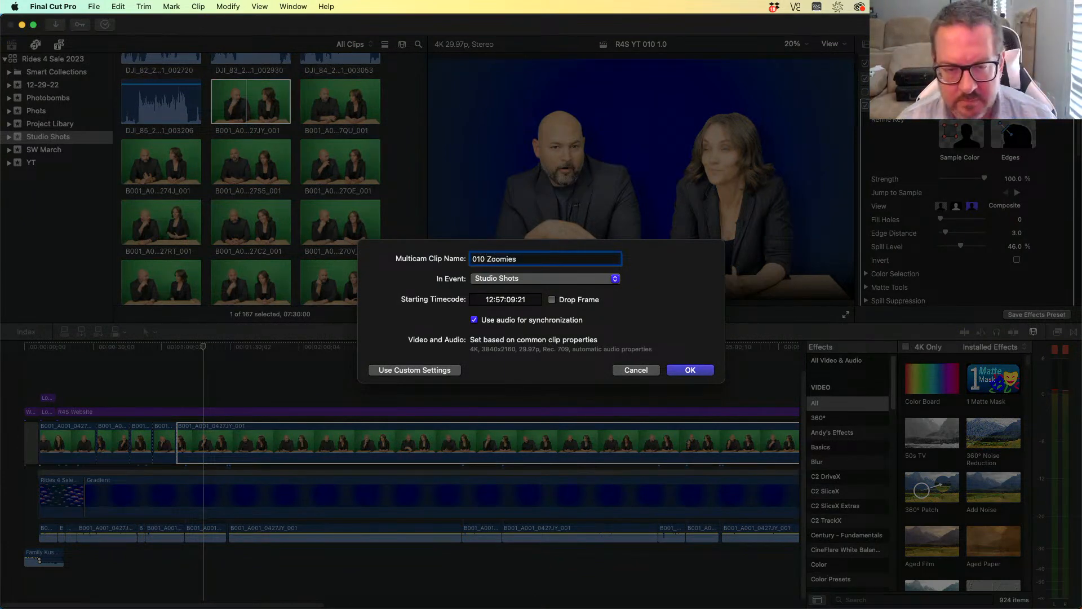
pyautogui.click(690, 370)
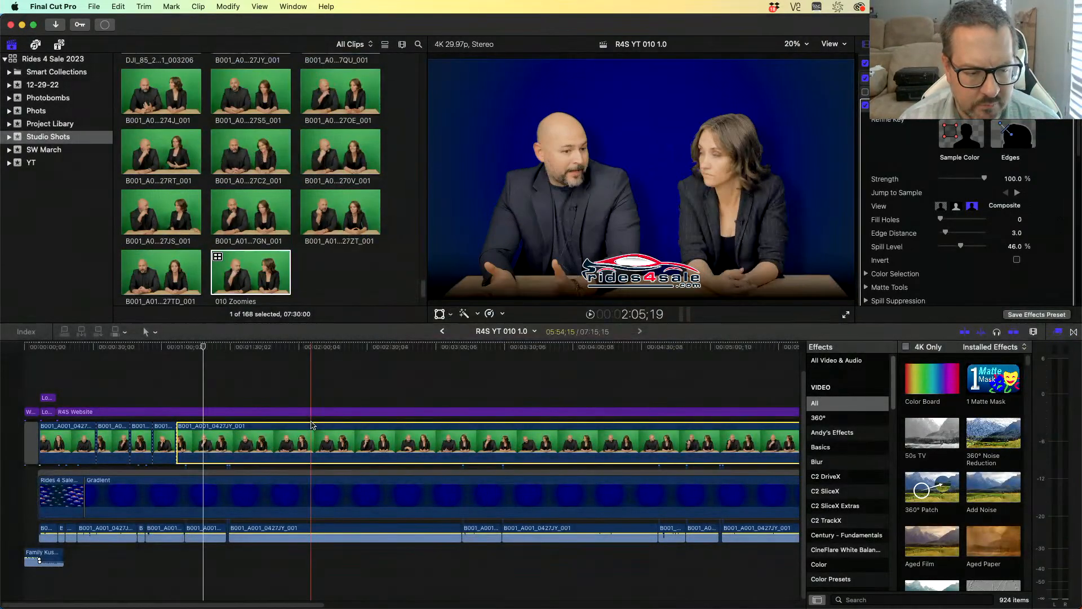
# - Open the 010 Zoomies multicam clip in the angle editor and return to the project timeline
pyautogui.doubleClick(260, 276)
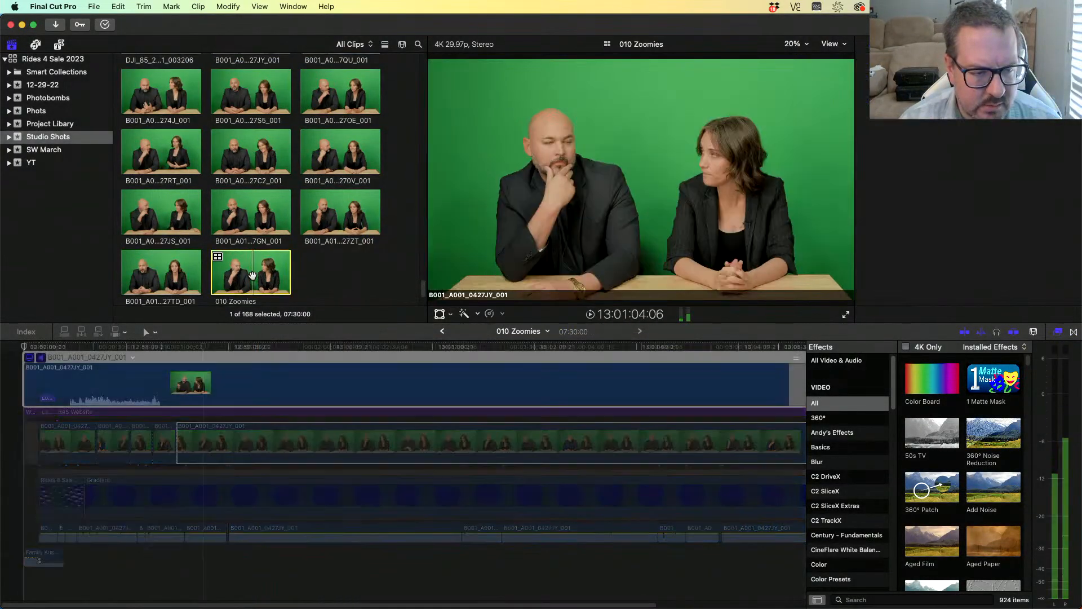
pyautogui.moveTo(121, 348); pyautogui.dragTo(4, 351)
pyautogui.rightClick(123, 383)
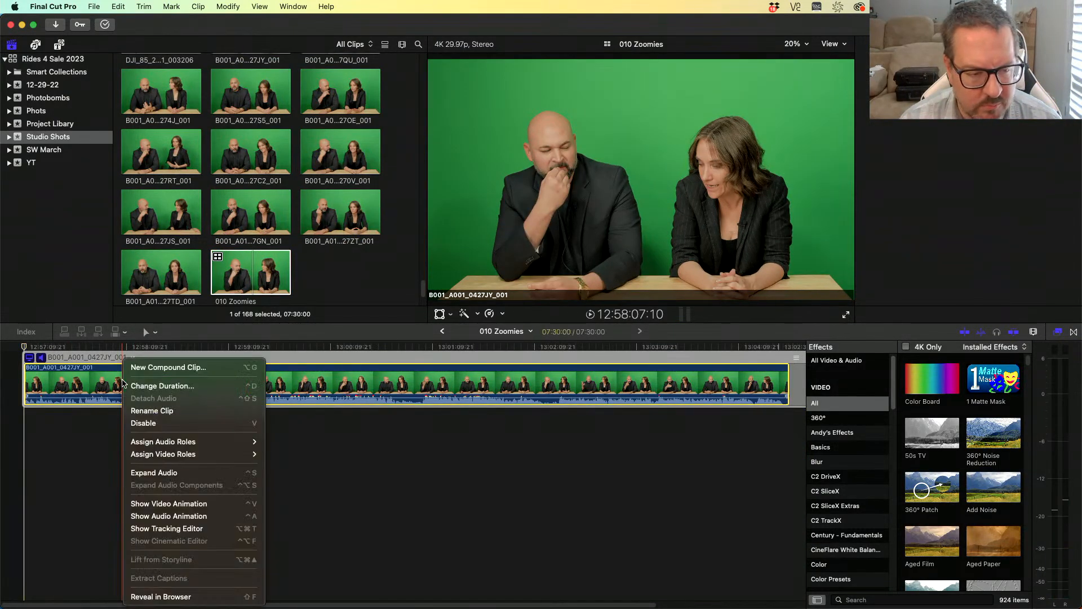
pyautogui.click(301, 433)
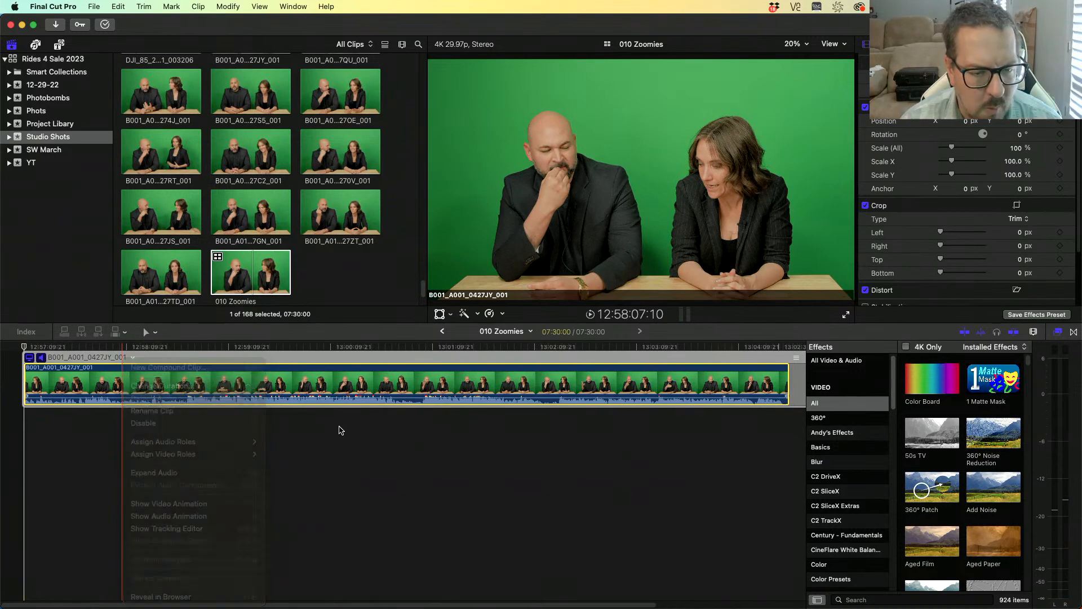
pyautogui.click(442, 330)
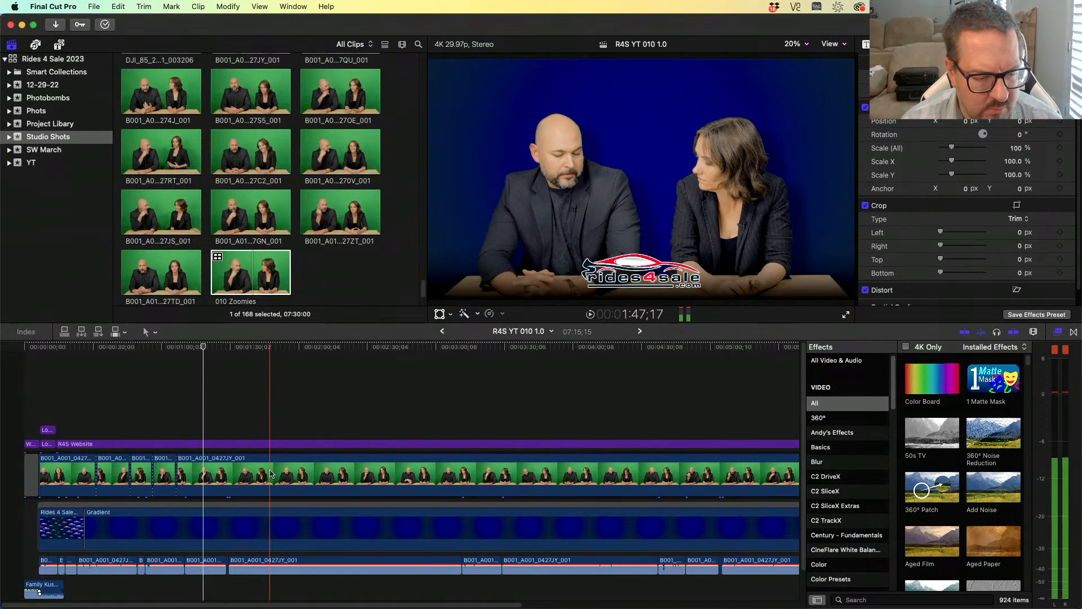
# - Reopen the multicam clip and add two new angles, naming them as zoom angles for the man and the woman
pyautogui.doubleClick(244, 277)
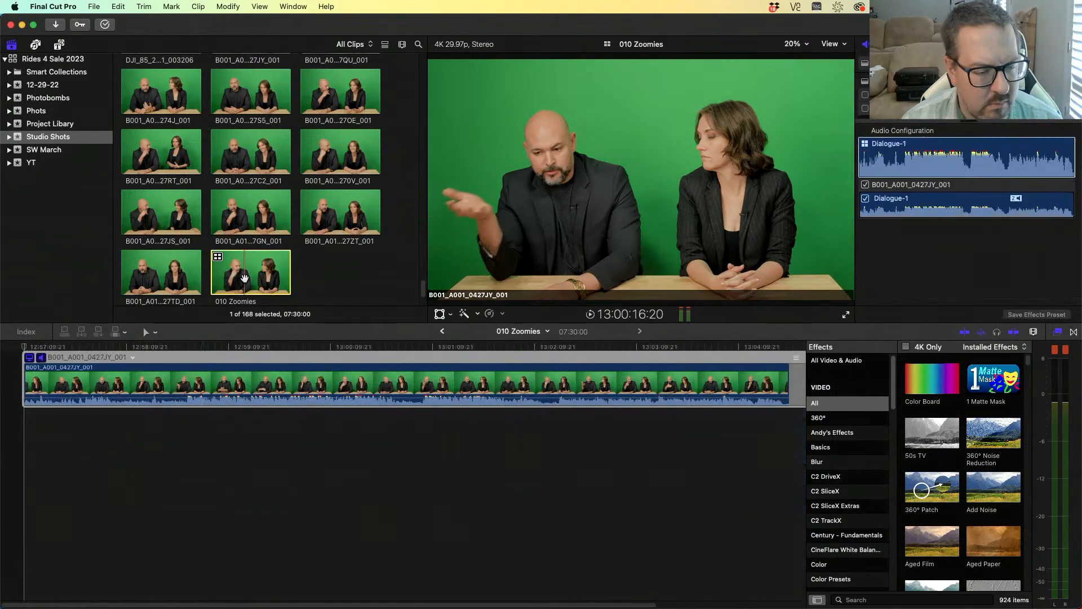
pyautogui.click(115, 390)
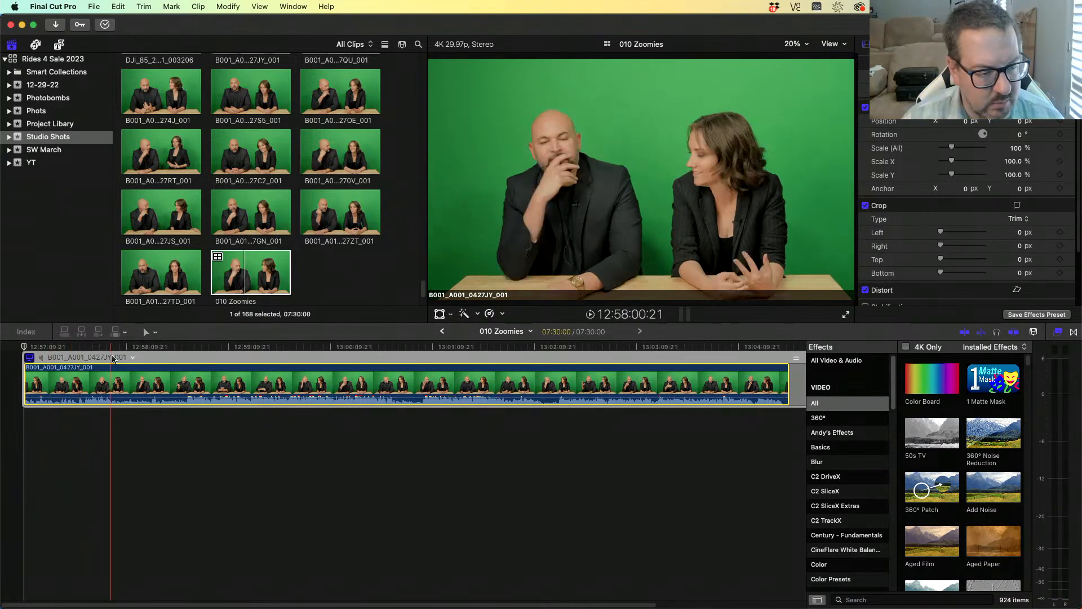
pyautogui.click(132, 359)
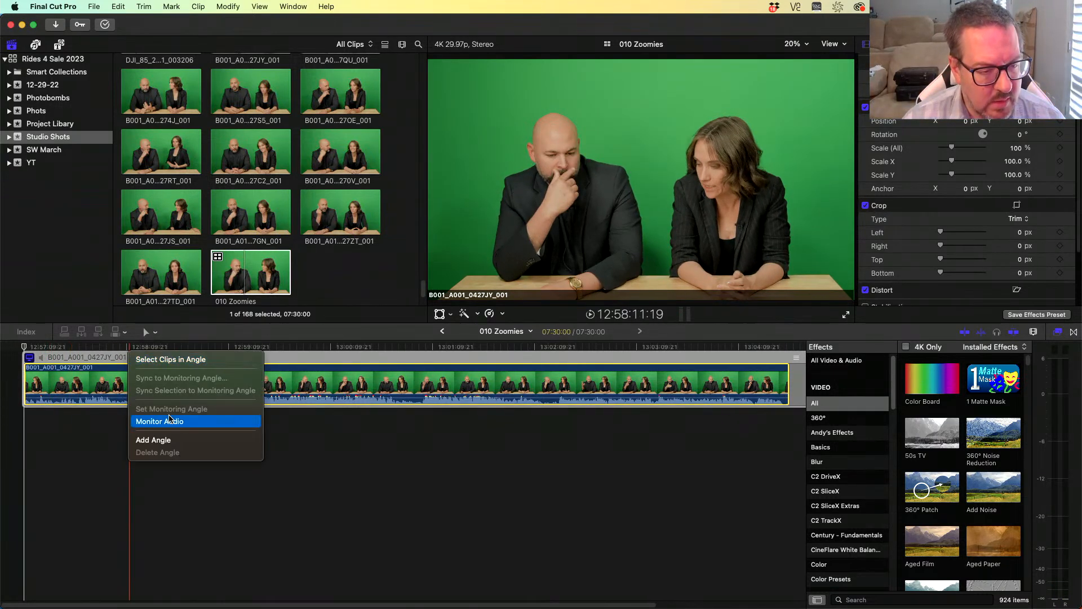
pyautogui.click(168, 439)
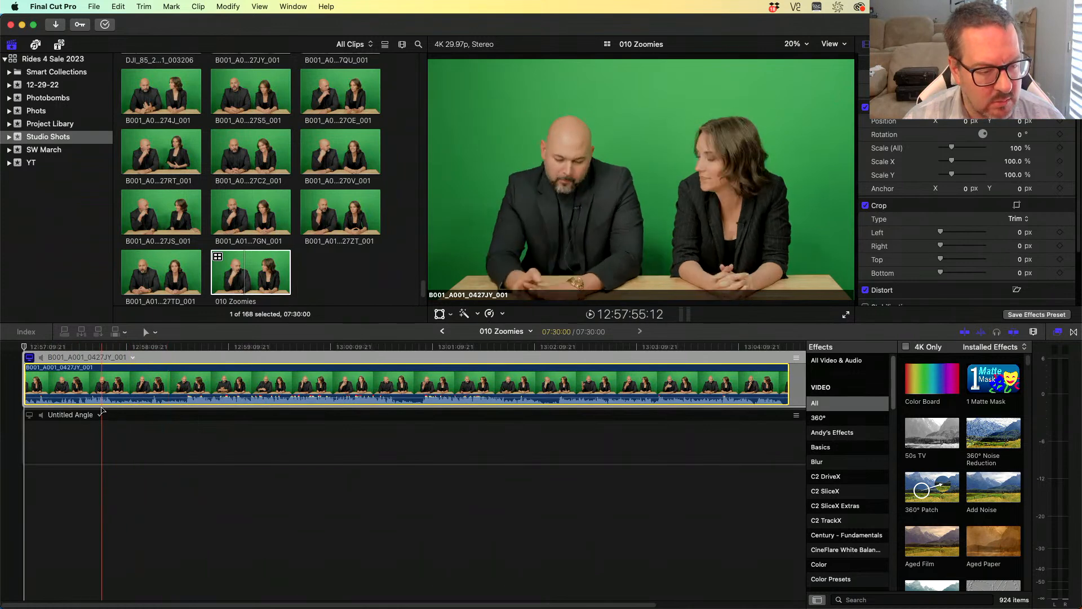
pyautogui.doubleClick(87, 415)
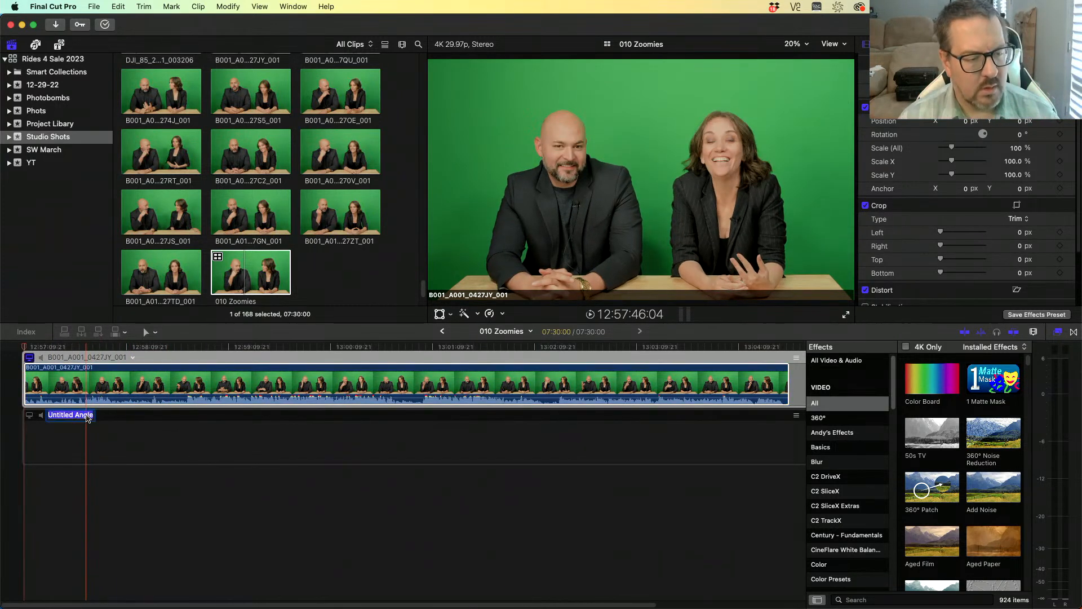
pyautogui.click(87, 415)
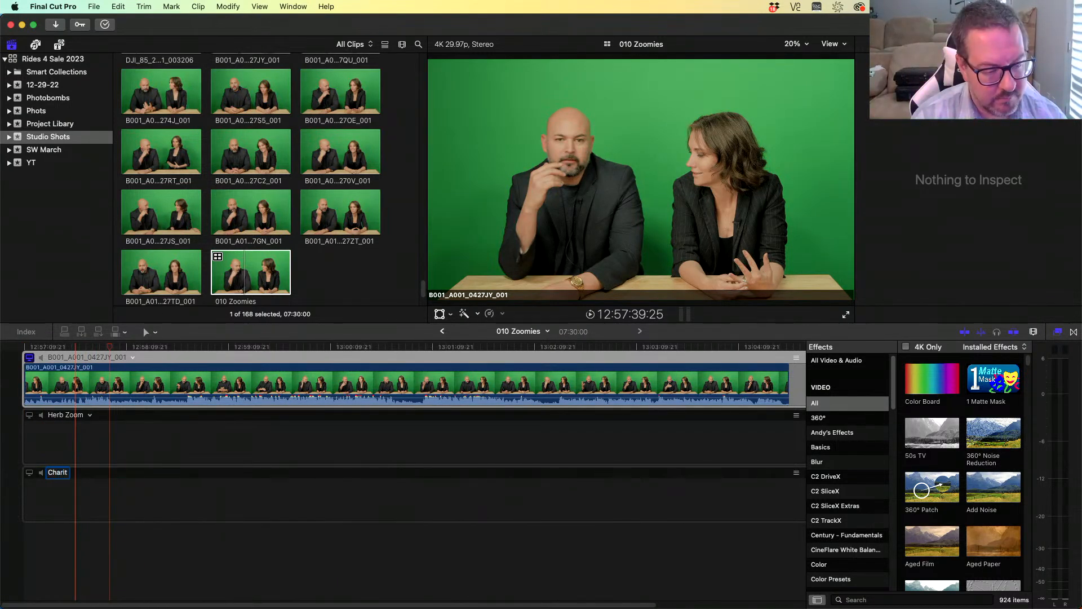
pyautogui.press('Return')
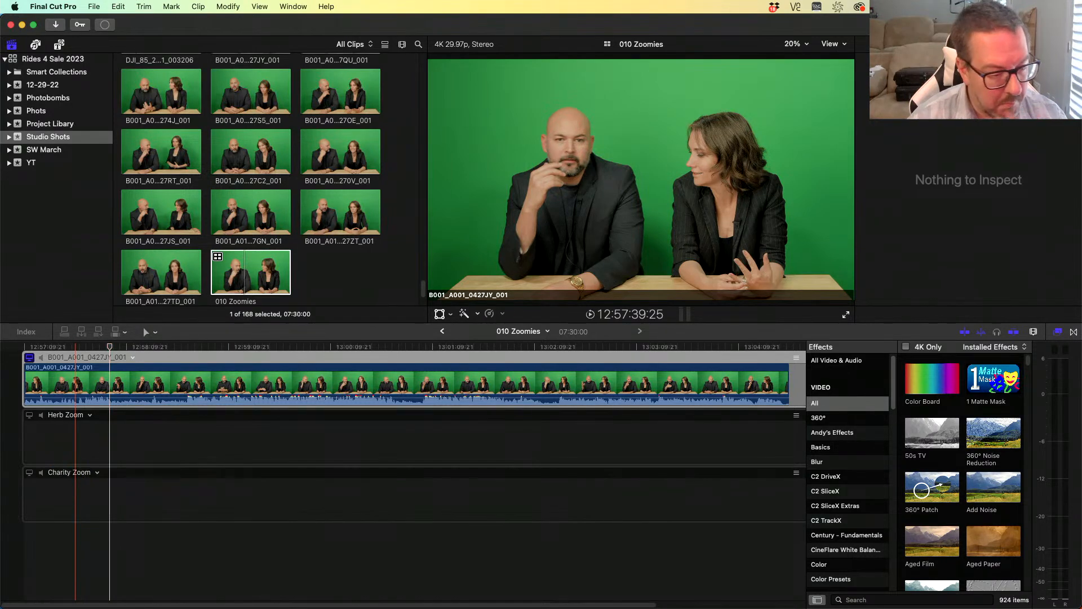
# - Copy the source clip into both new zoom angles
pyautogui.click(89, 389)
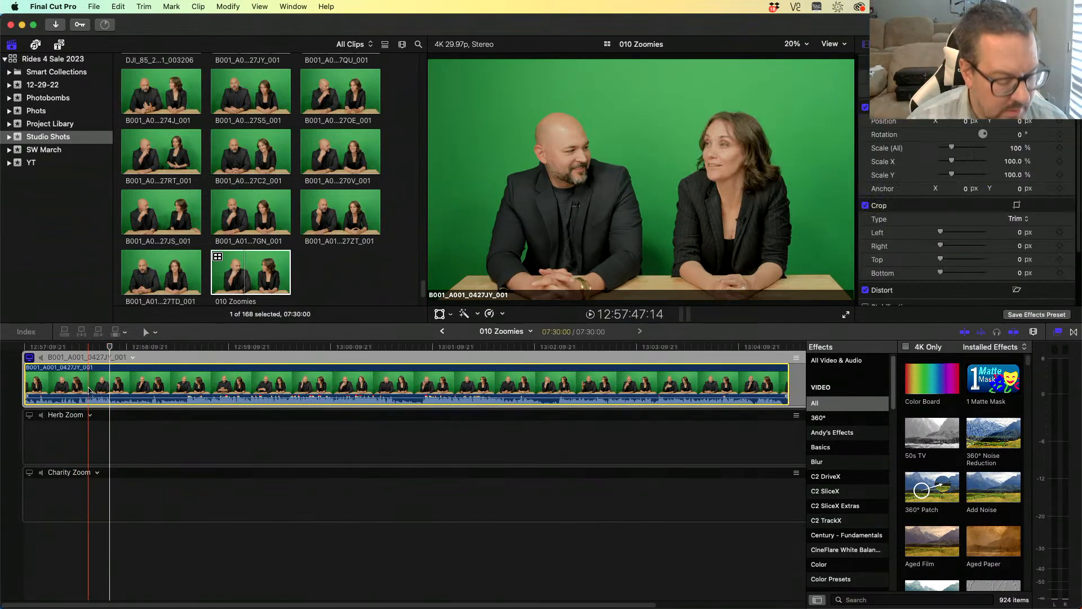
pyautogui.moveTo(100, 416); pyautogui.dragTo(102, 495)
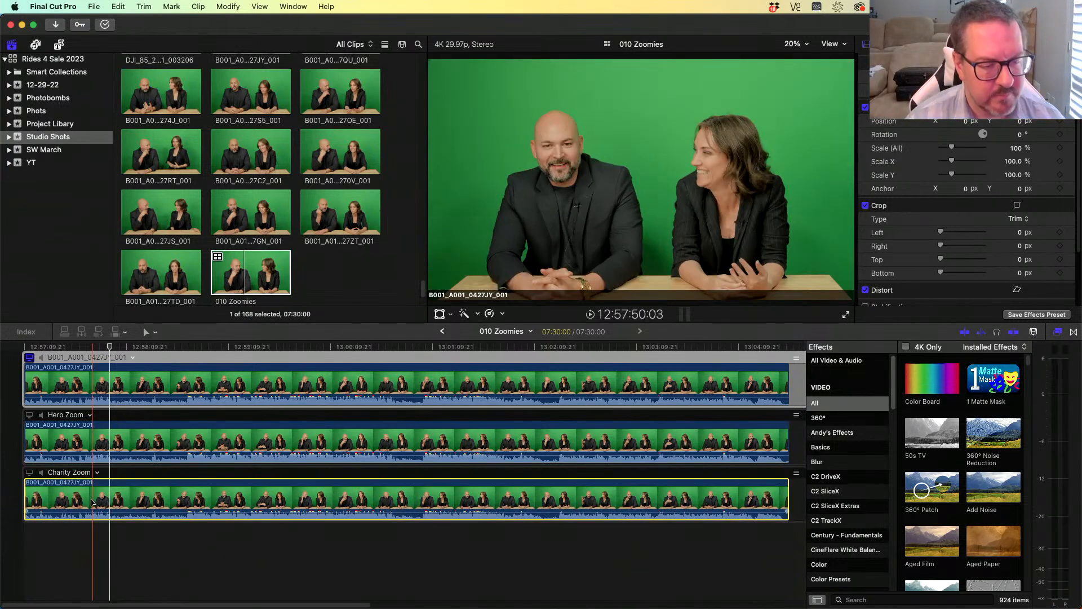
# - Monitor the man's zoom angle, scale its clip to 189% and reposition it to frame the man
pyautogui.click(29, 415)
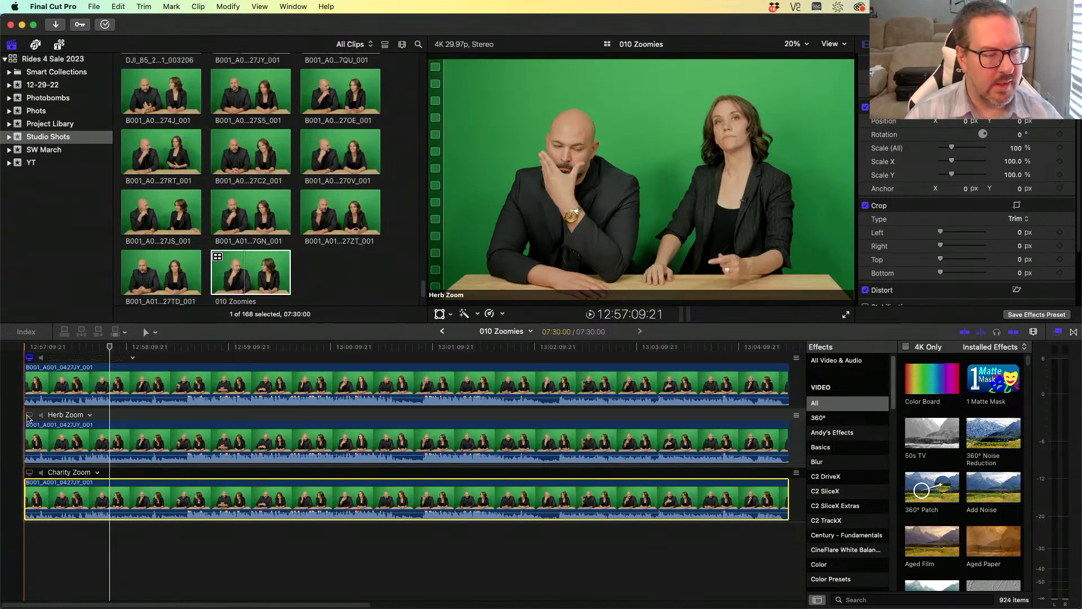
pyautogui.click(106, 444)
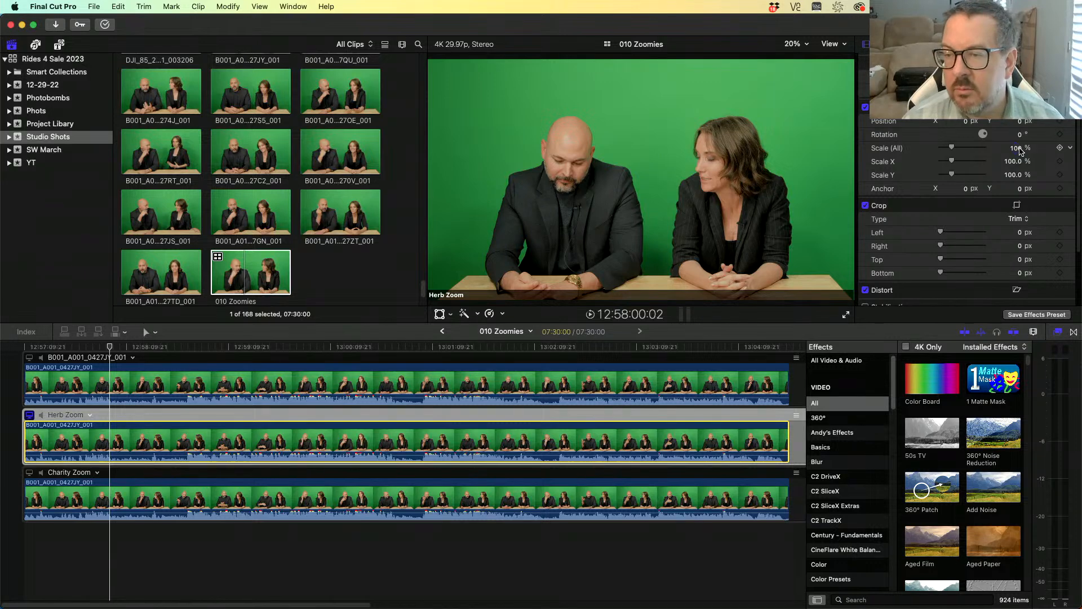
pyautogui.moveTo(1021, 152); pyautogui.dragTo(1018, 152)
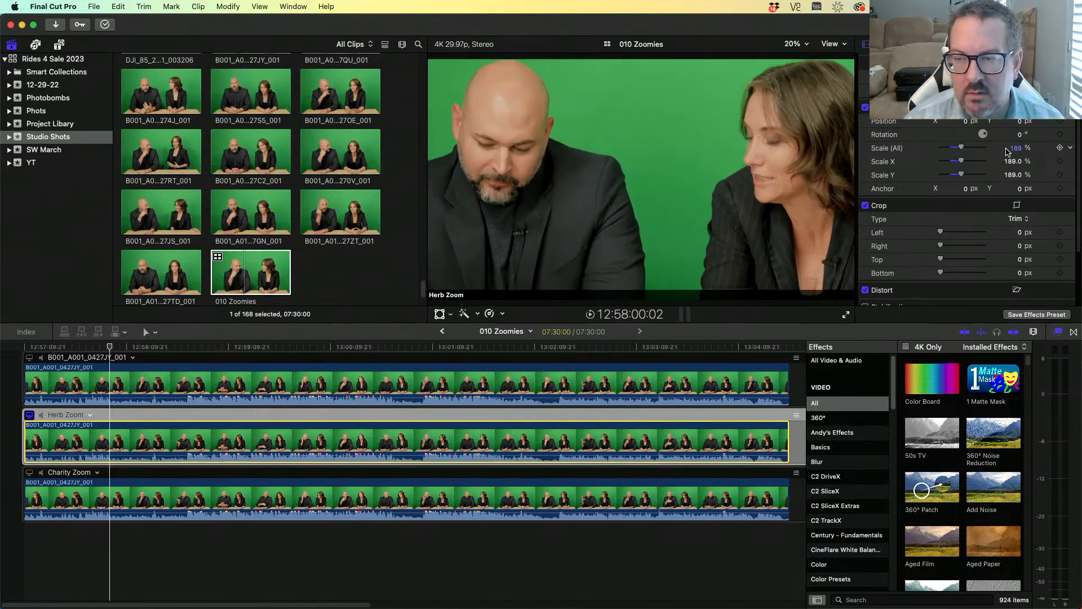
pyautogui.moveTo(966, 124); pyautogui.dragTo(1016, 137)
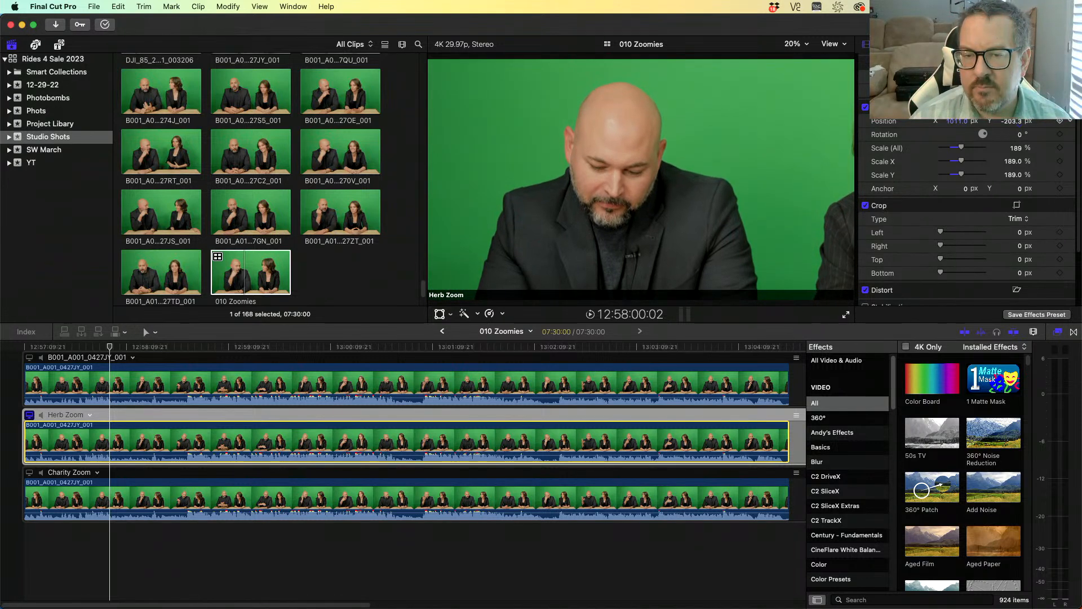
# - Scale the woman's zoom angle clip to 197%, position it at X -1625.8 px, Y -168.8 px, and return to the project
pyautogui.click(25, 472)
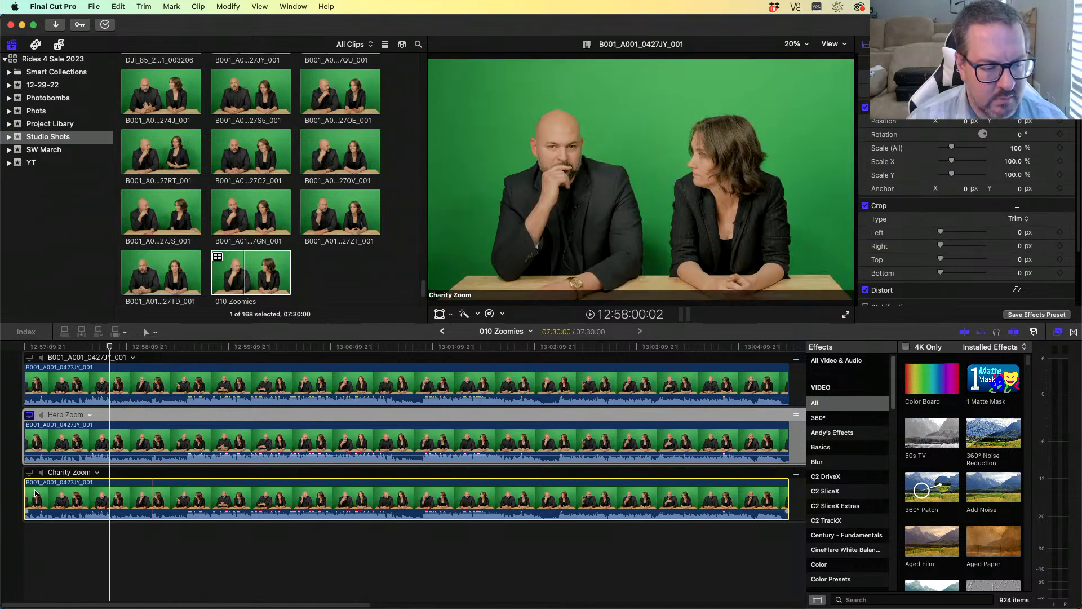
pyautogui.click(26, 473)
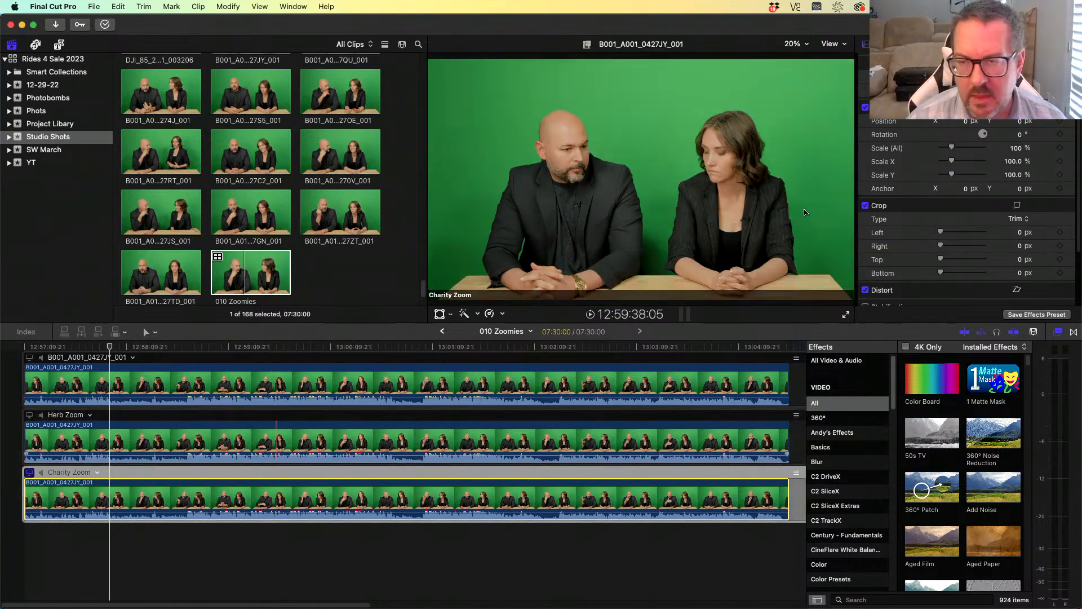
pyautogui.moveTo(1018, 149)
pyautogui.mouseDown()
pyautogui.moveTo(1020, 129)
pyautogui.moveTo(971, 126)
pyautogui.moveTo(1018, 138)
pyautogui.mouseUp()
pyautogui.moveTo(957, 121); pyautogui.dragTo(1022, 134)
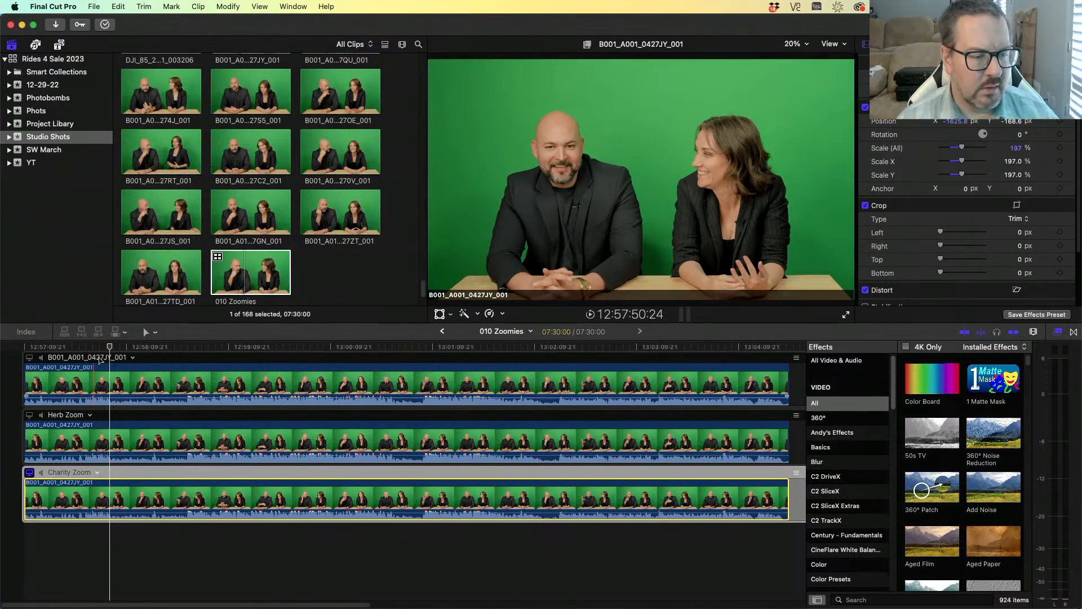
pyautogui.click(16, 348)
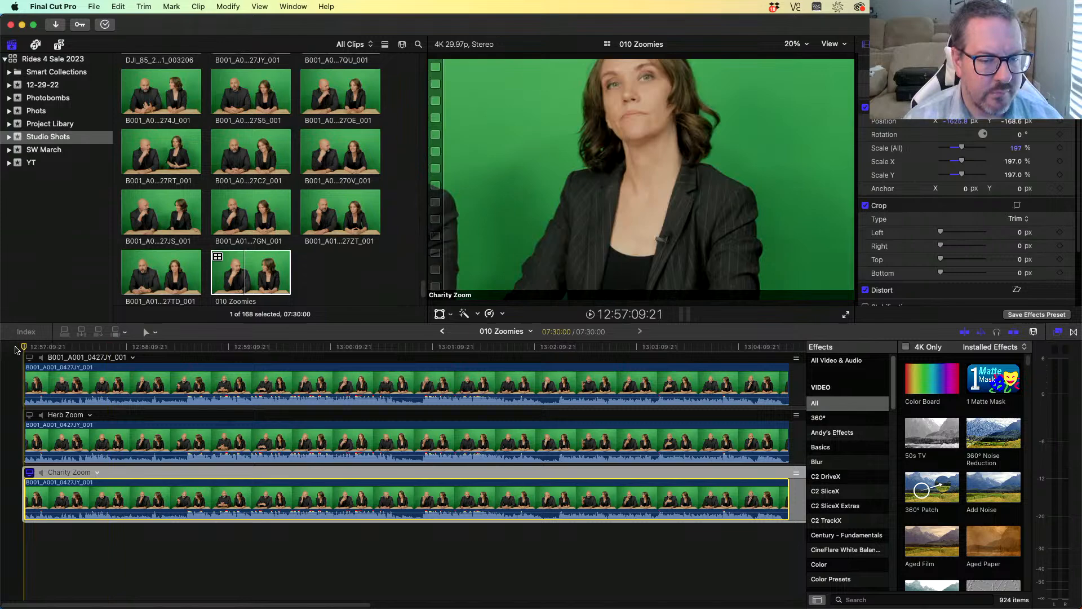
pyautogui.click(440, 332)
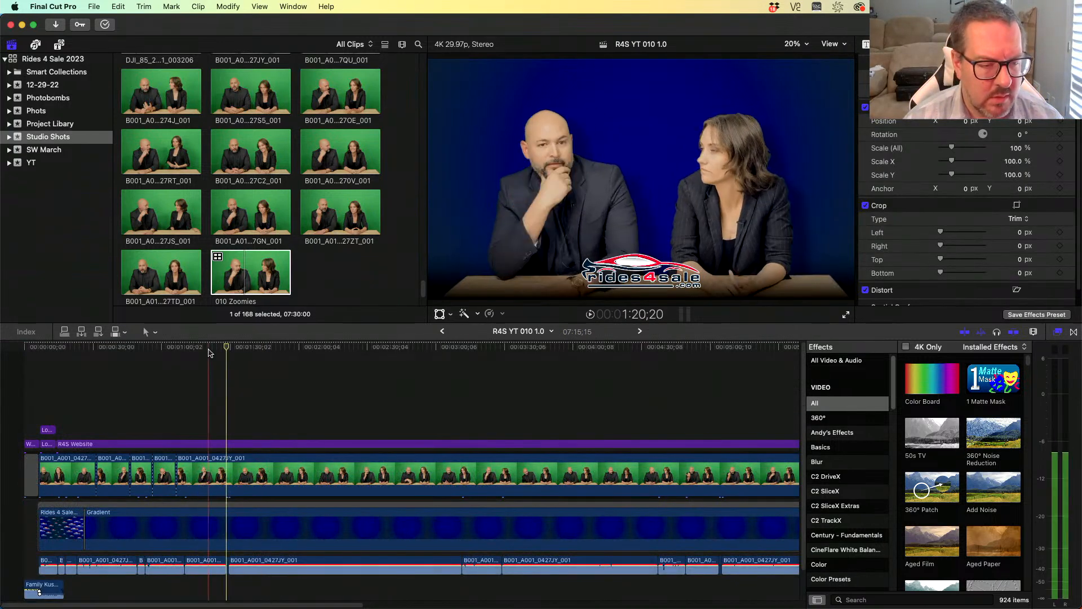
# - Try replacing the long timeline clip with the 010 Zoomies multicam clip from its start, then undo the replacement
pyautogui.click(443, 332)
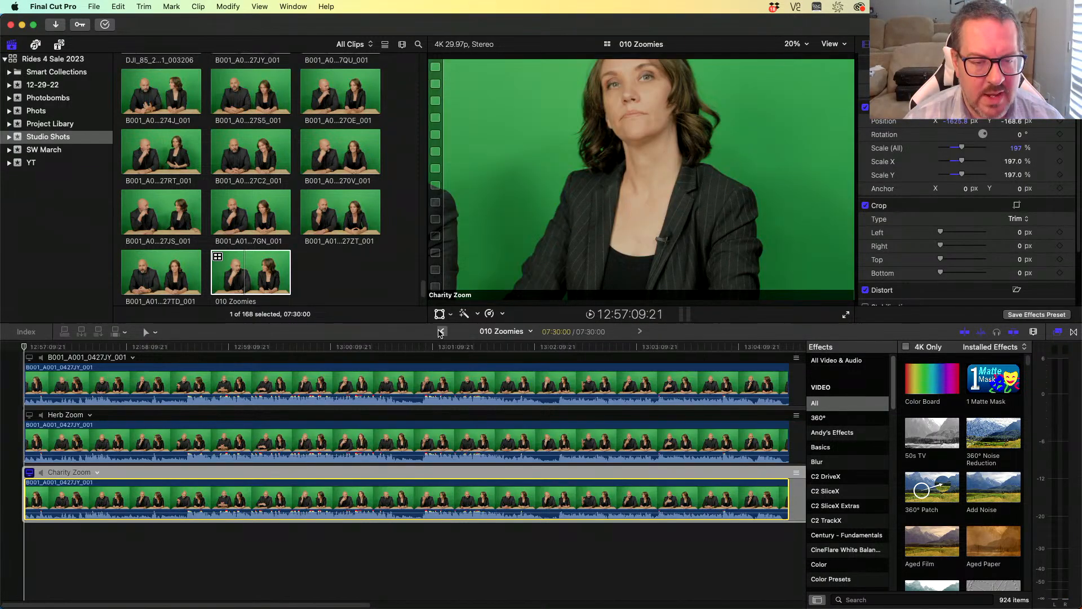
pyautogui.click(441, 332)
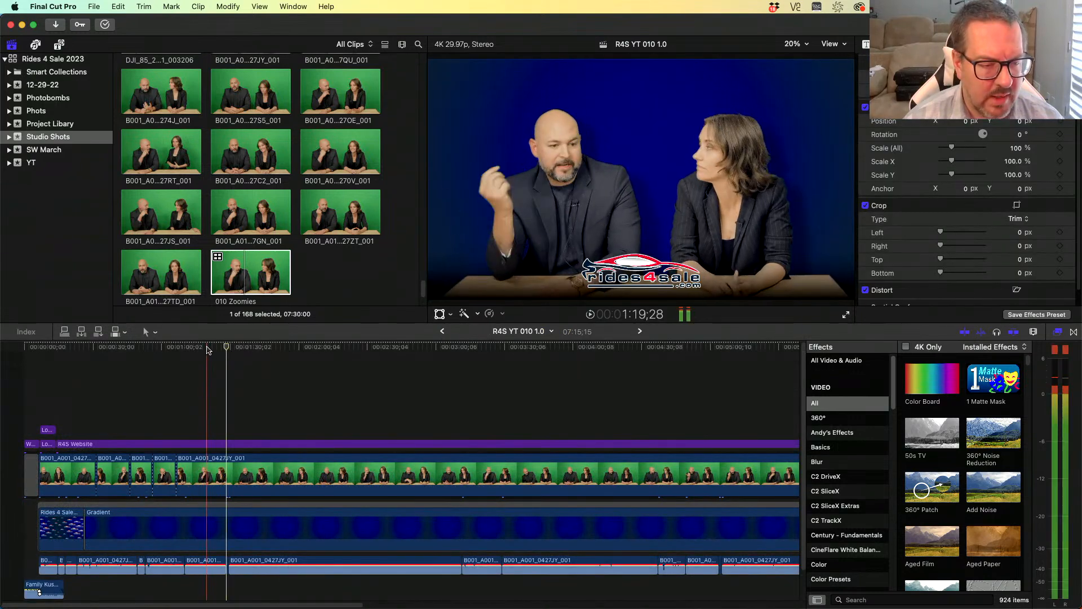
pyautogui.click(179, 350)
pyautogui.moveTo(241, 271); pyautogui.dragTo(261, 473)
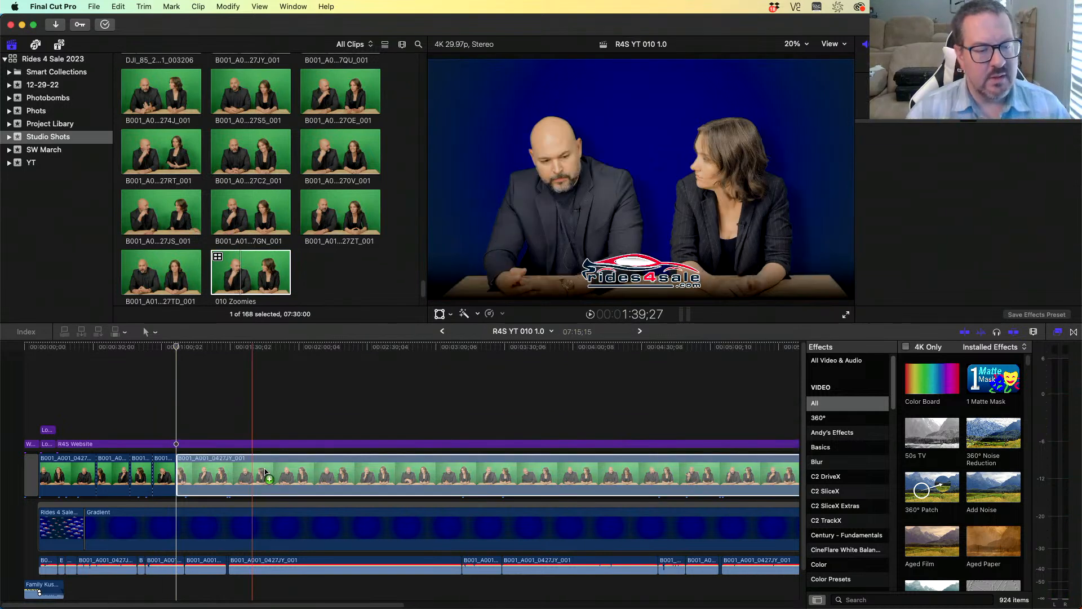
pyautogui.moveTo(327, 488); pyautogui.dragTo(327, 489)
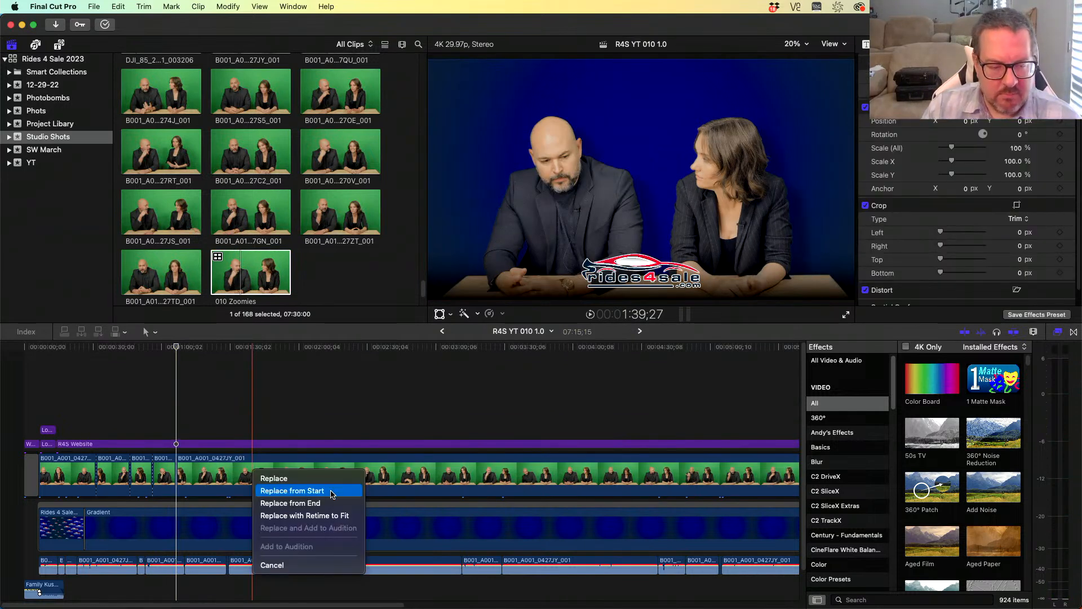
pyautogui.click(332, 493)
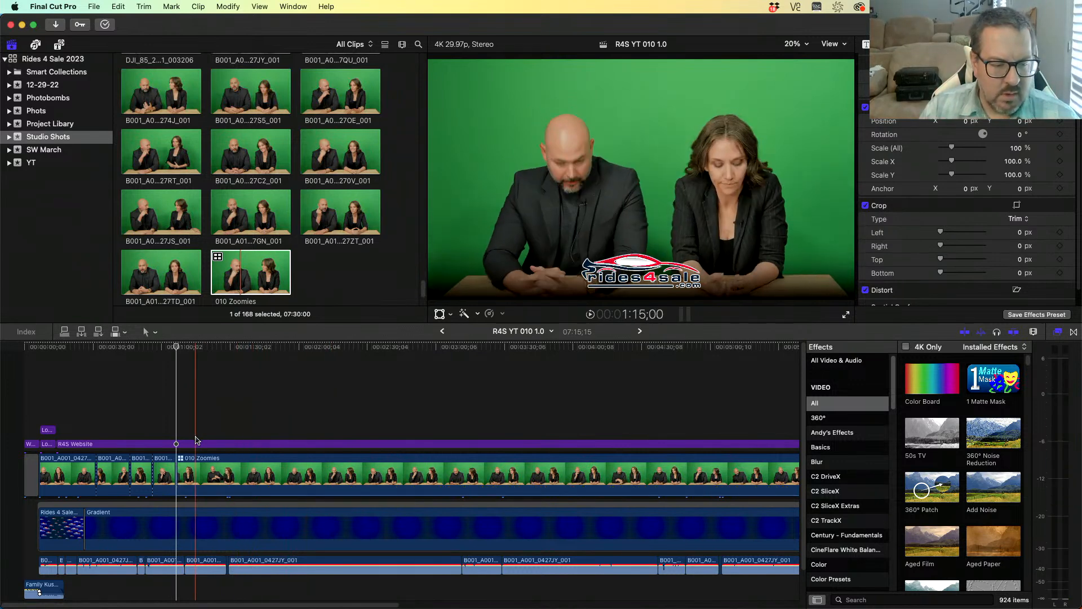
pyautogui.press('space')
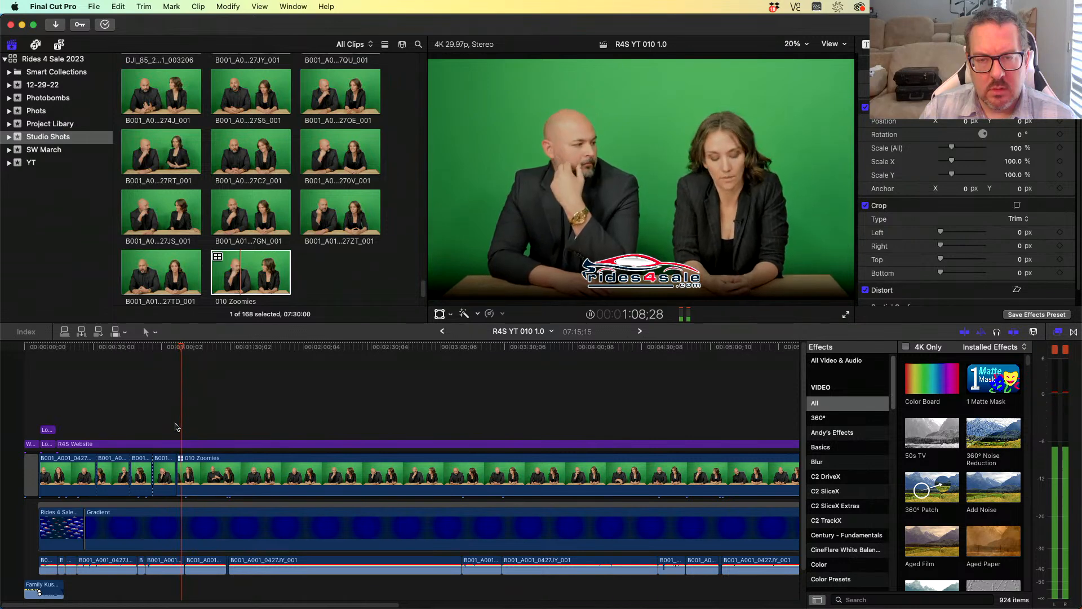
pyautogui.press('space')
pyautogui.press('super+z')
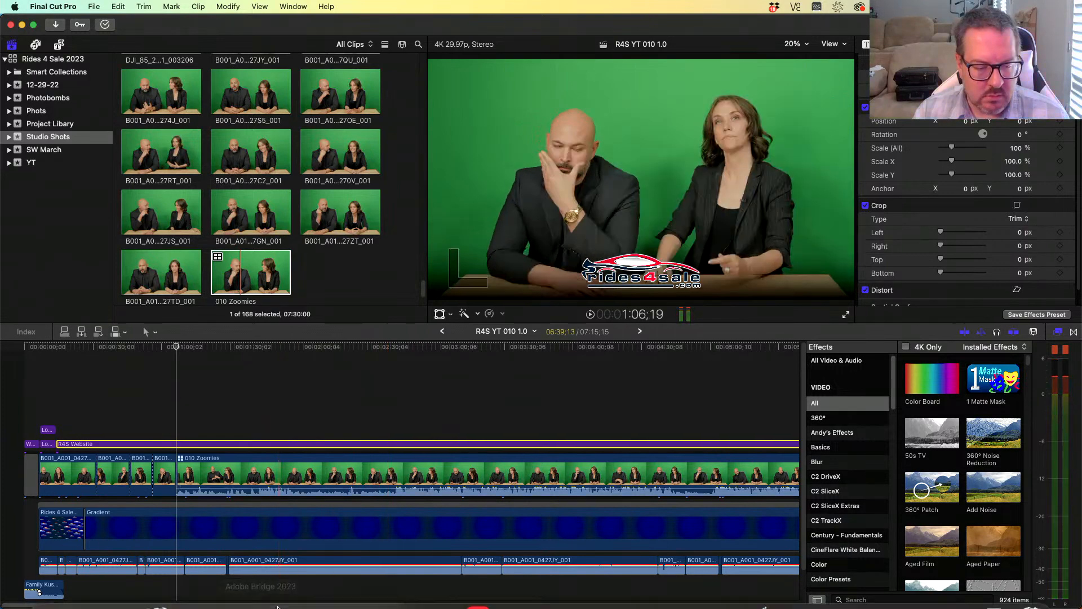
pyautogui.press('super+z')
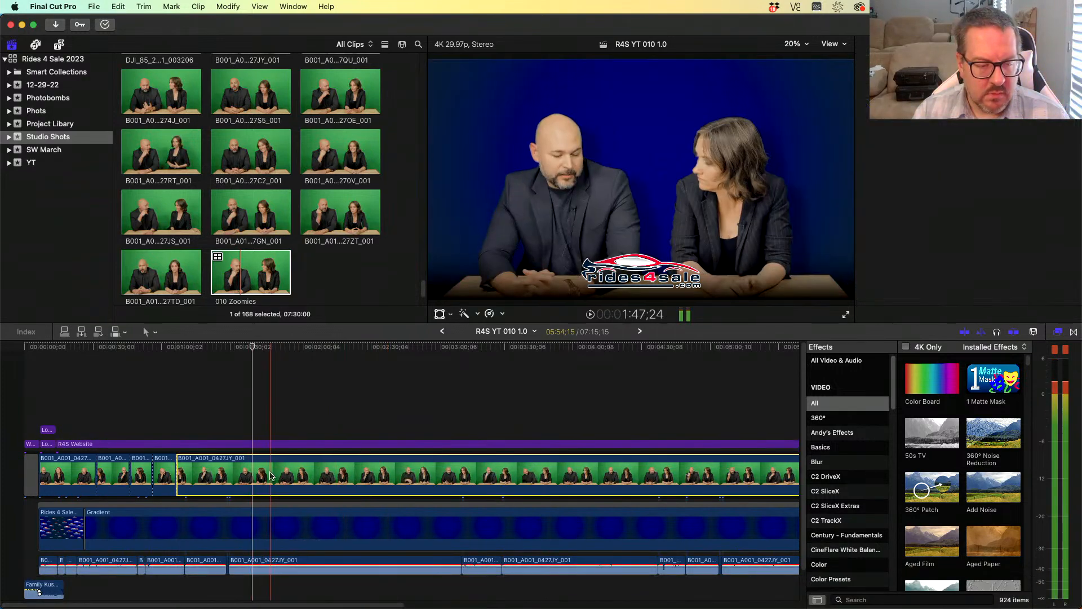
# - Move the cut before the long green-screen clip slightly later and play it back
pyautogui.click(229, 280)
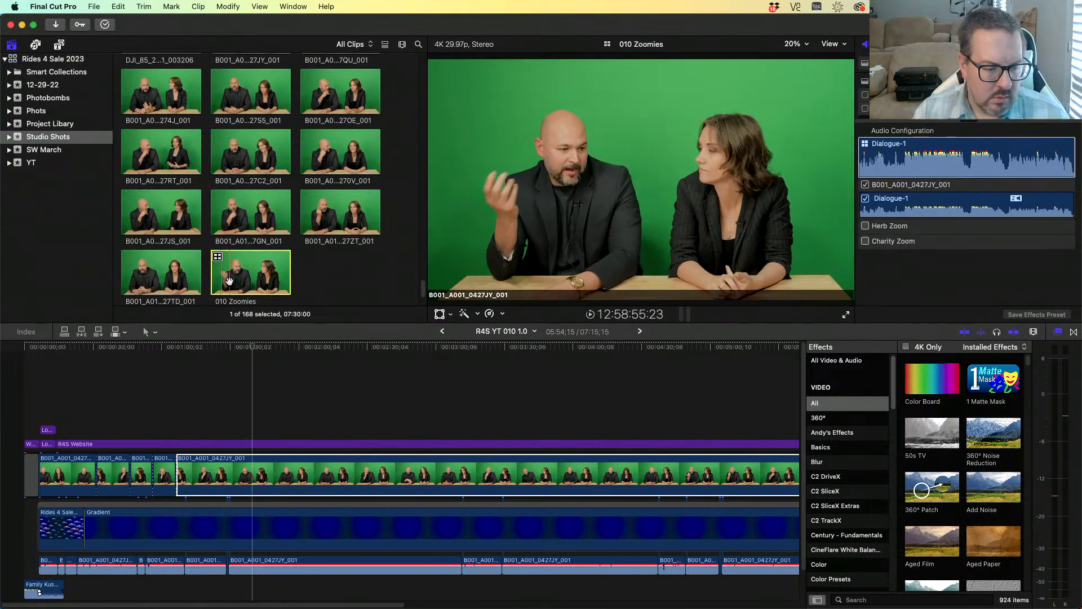
pyautogui.click(181, 451)
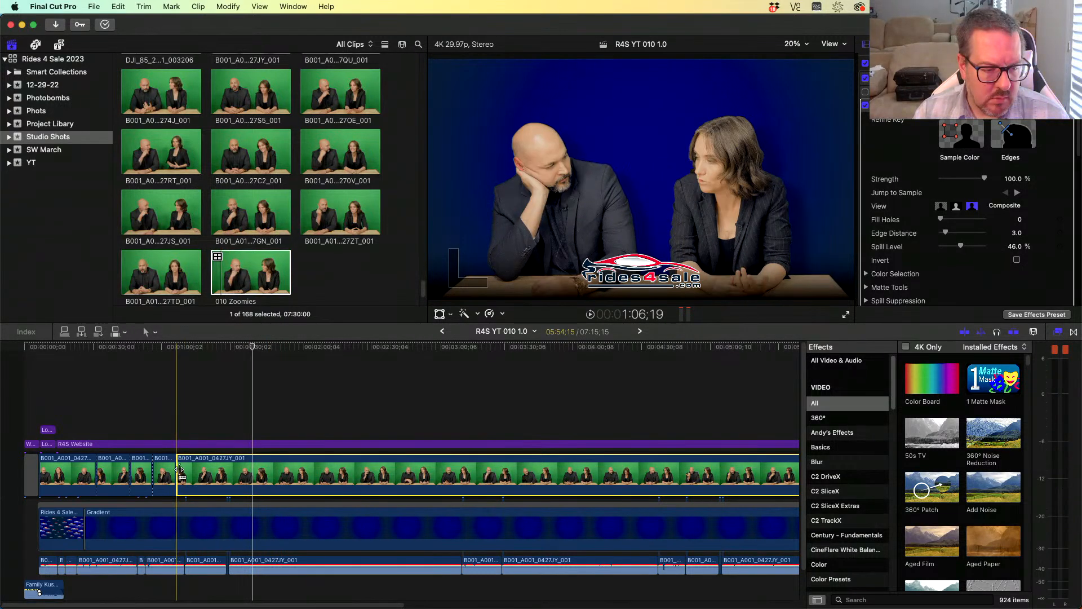
pyautogui.moveTo(177, 475); pyautogui.dragTo(184, 476)
pyautogui.press('space')
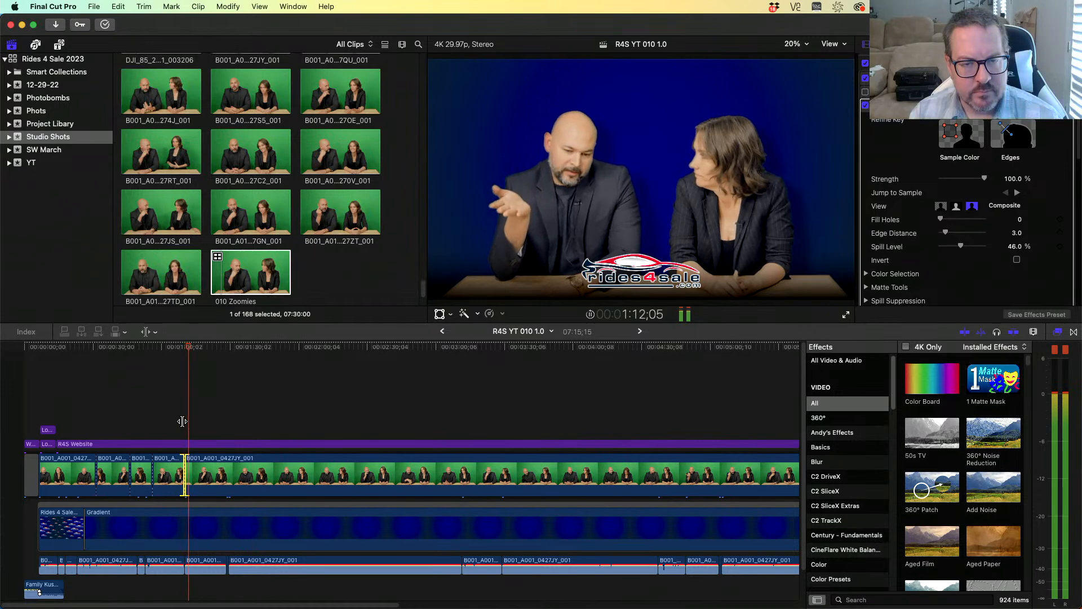
pyautogui.click(182, 445)
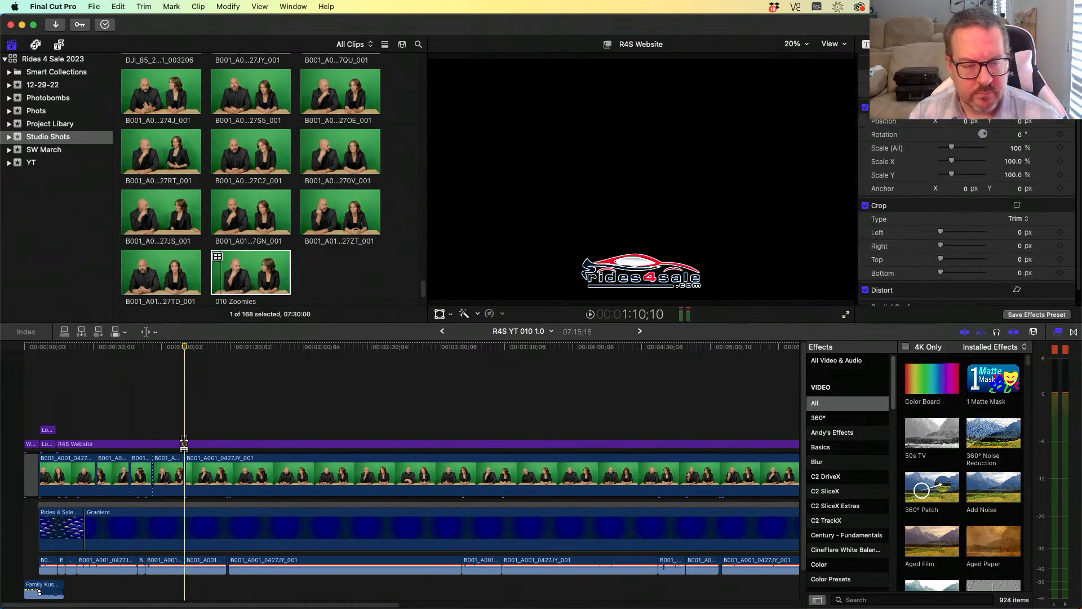
# - Play through the 010 Zoomies multicam clip in the browser to check its angles and timing
pyautogui.click(220, 280)
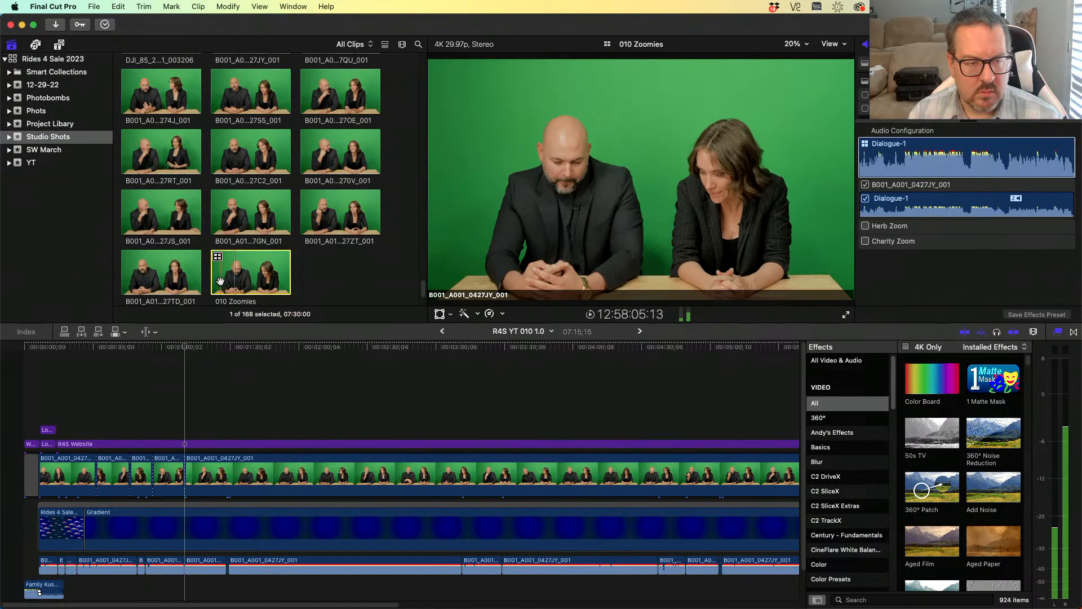
pyautogui.press('space')
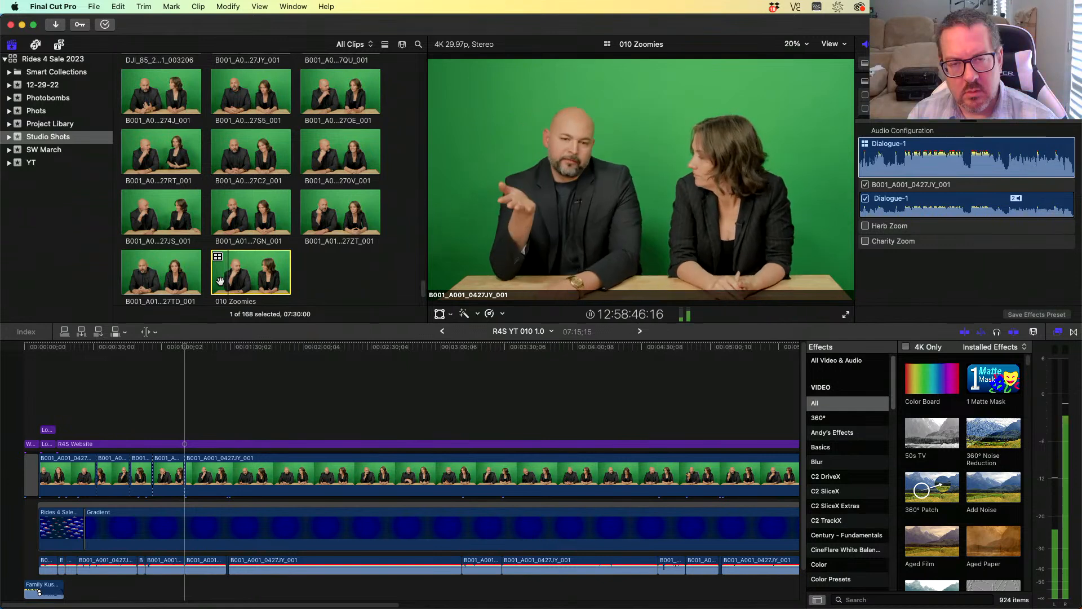
pyautogui.press('j')
pyautogui.press('j')
pyautogui.press('j')
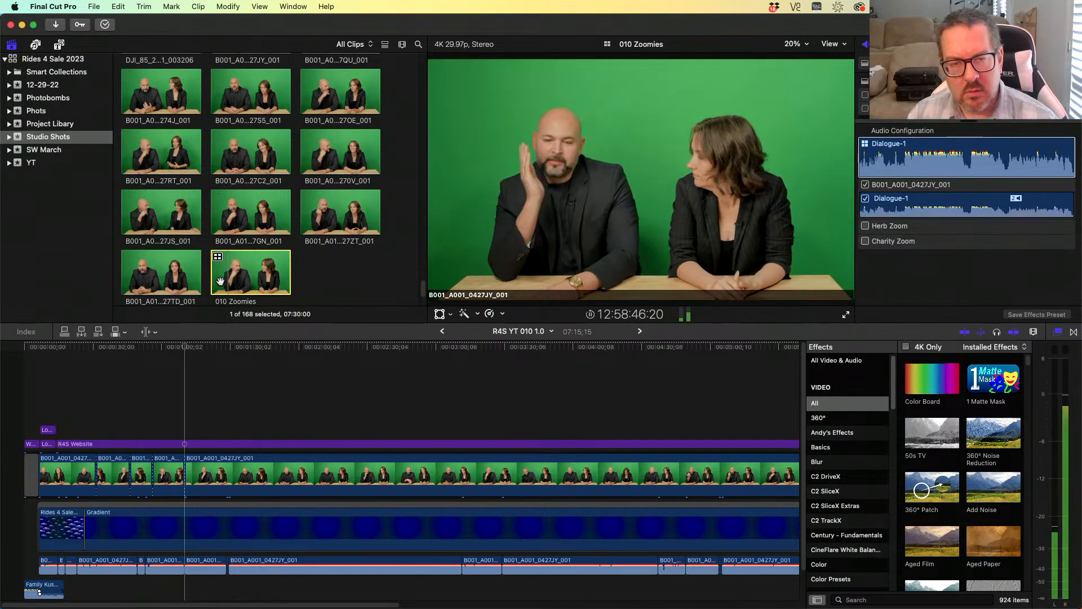
pyautogui.press('k')
pyautogui.press('l')
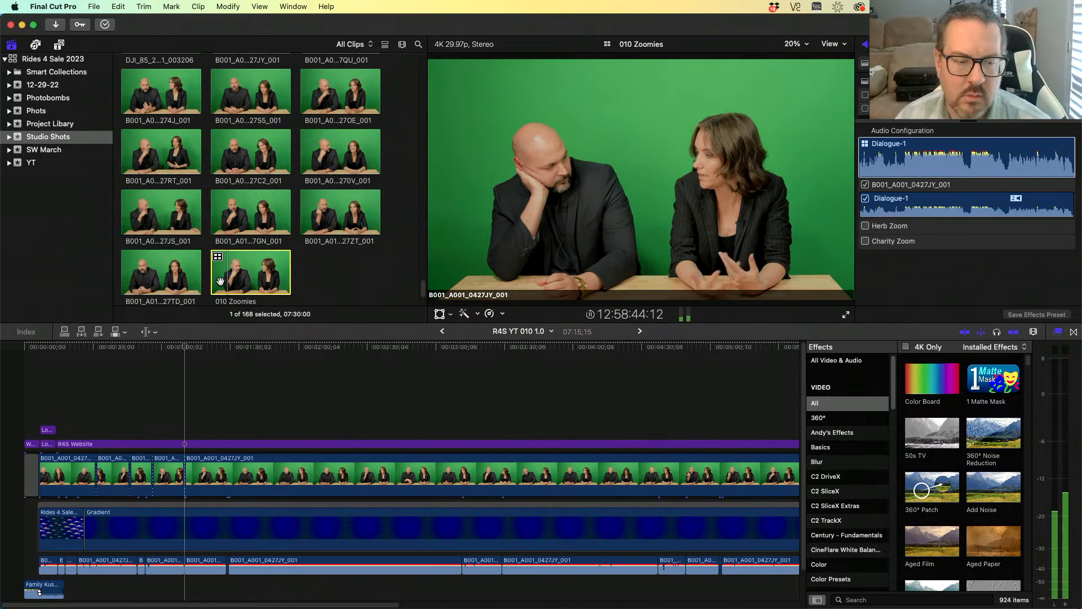
pyautogui.press('k')
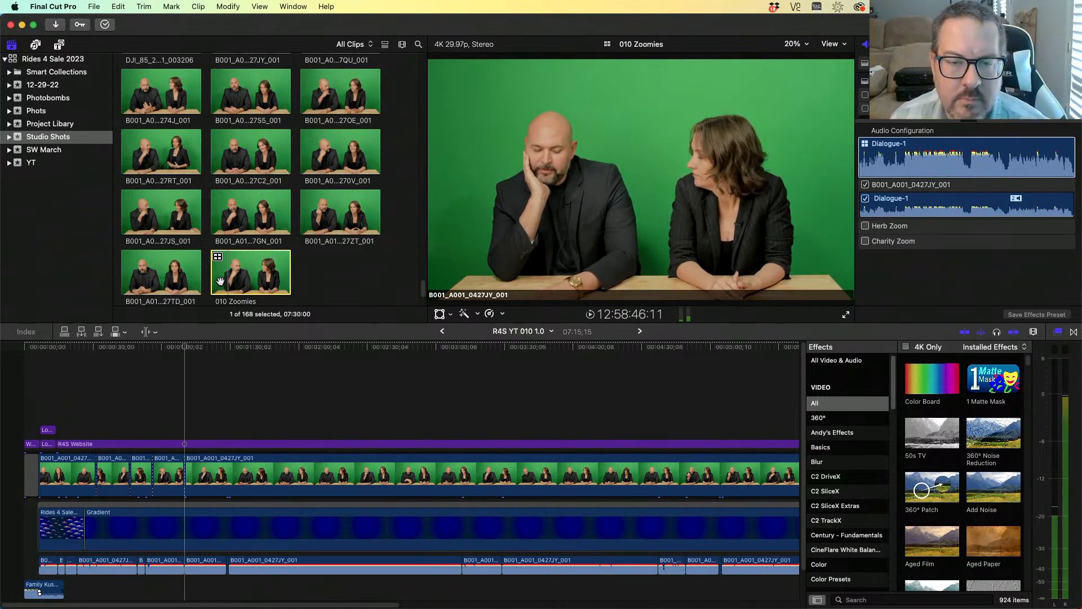
pyautogui.press('j')
pyautogui.press('k')
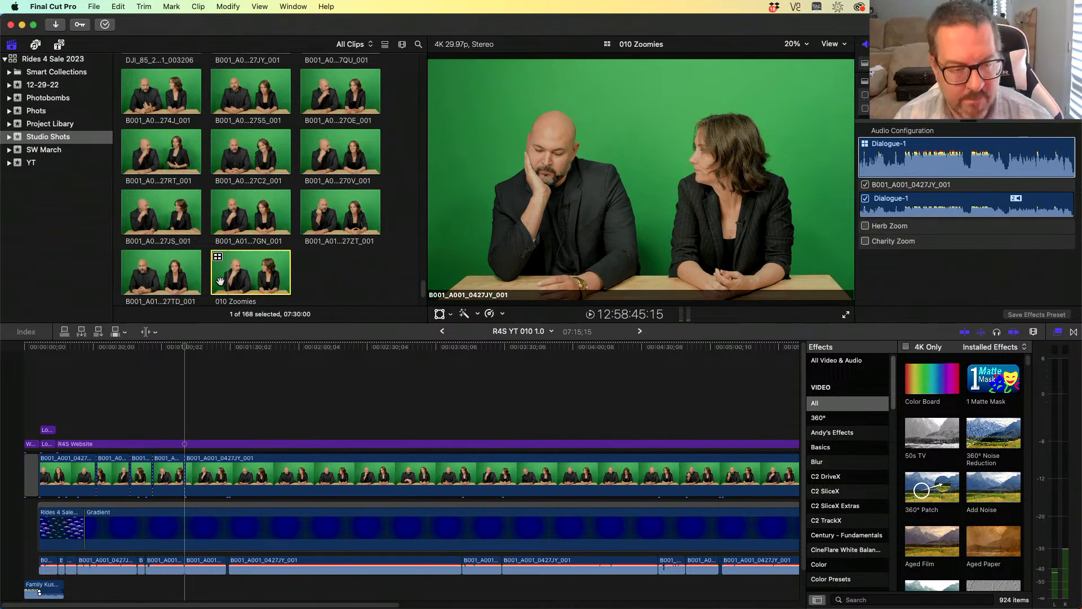
# - Replace the long timeline clip with the 010 Zoomies multicam clip from its start and preview it
pyautogui.click(201, 471)
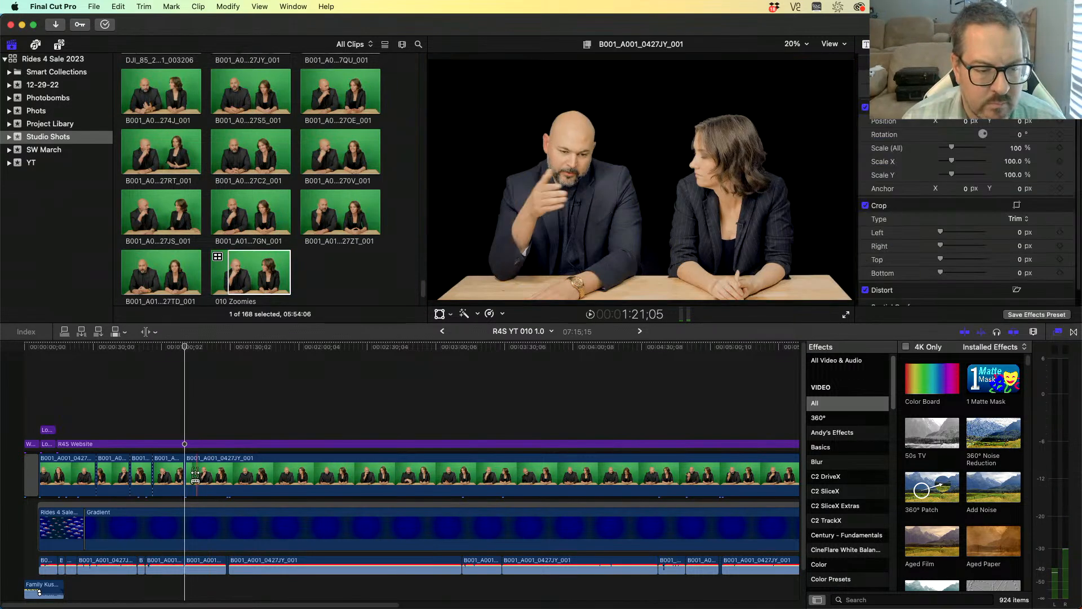
pyautogui.click(202, 474)
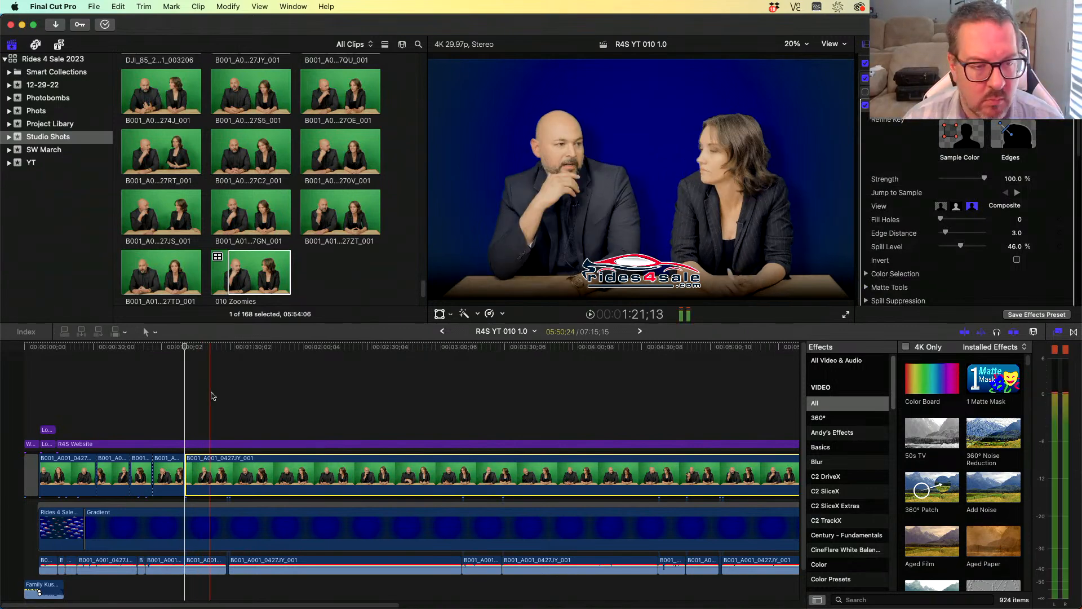
pyautogui.moveTo(260, 270); pyautogui.dragTo(257, 466)
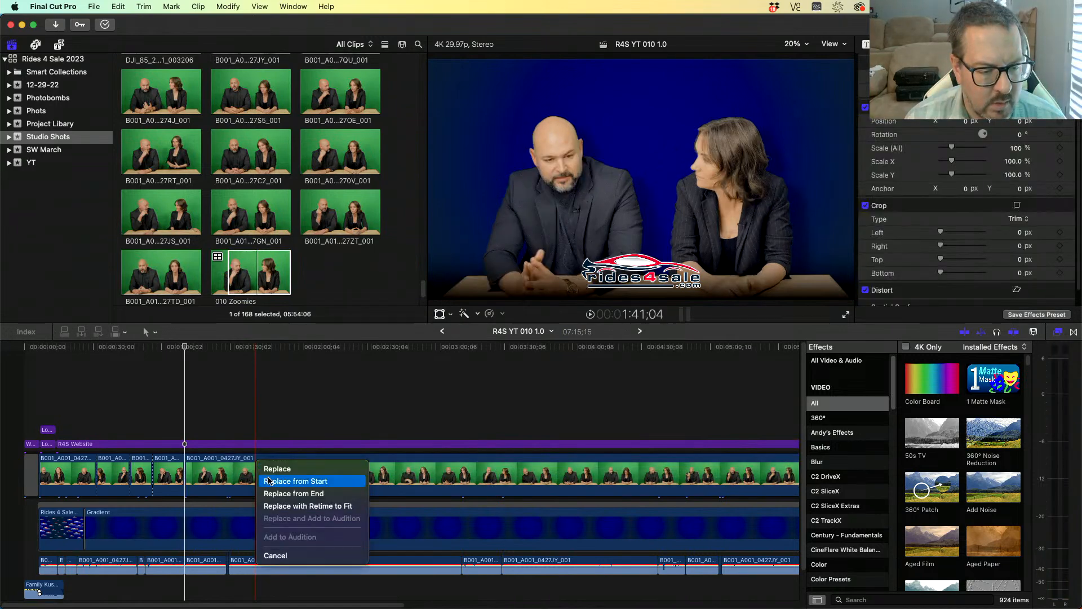
pyautogui.click(270, 482)
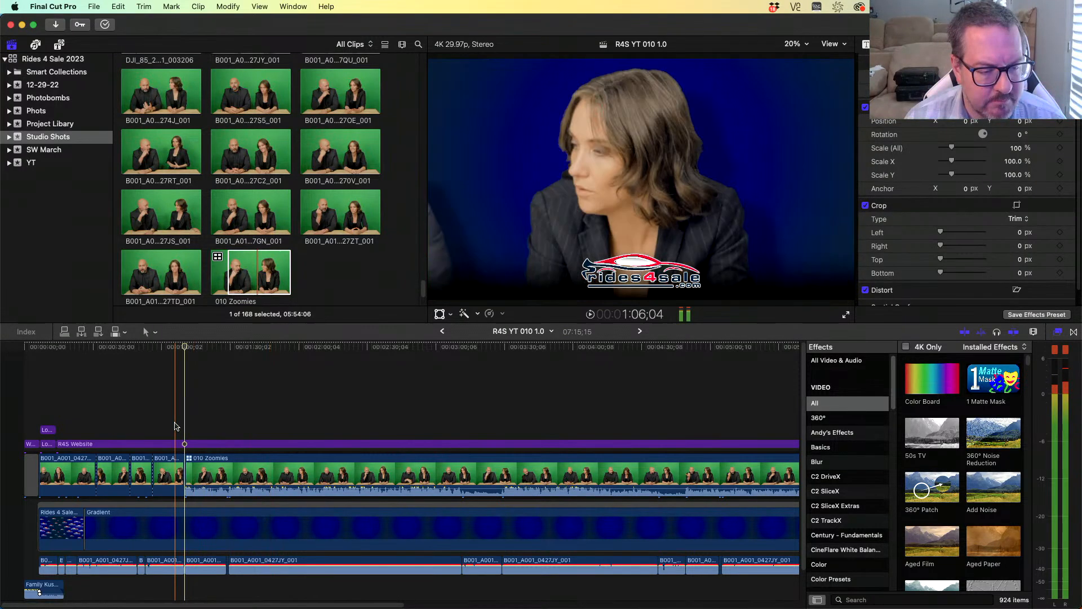
pyautogui.moveTo(212, 485); pyautogui.dragTo(212, 501)
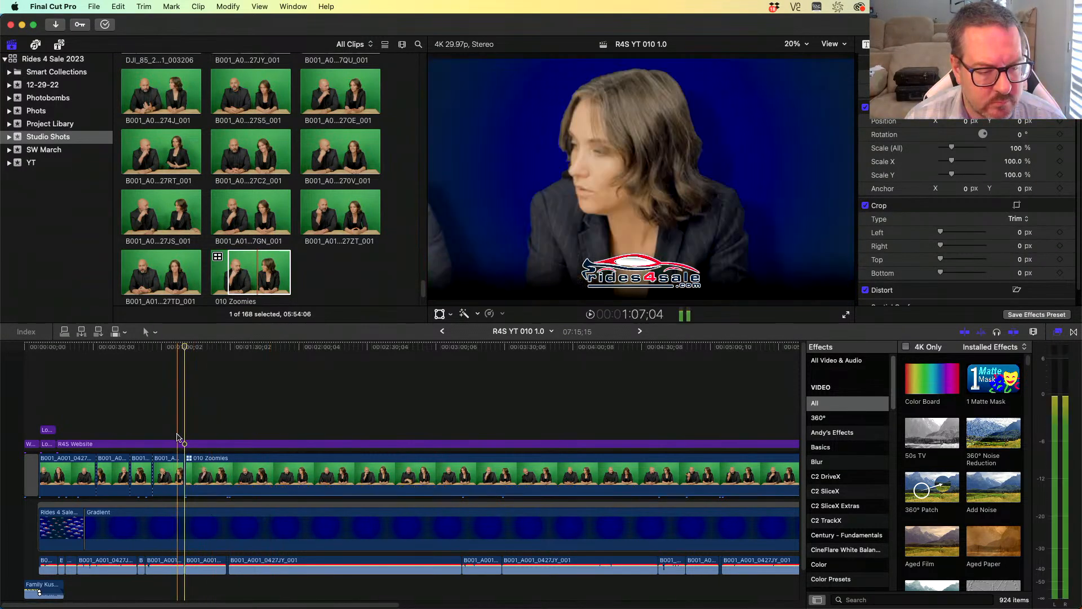
pyautogui.click(177, 435)
pyautogui.press('space')
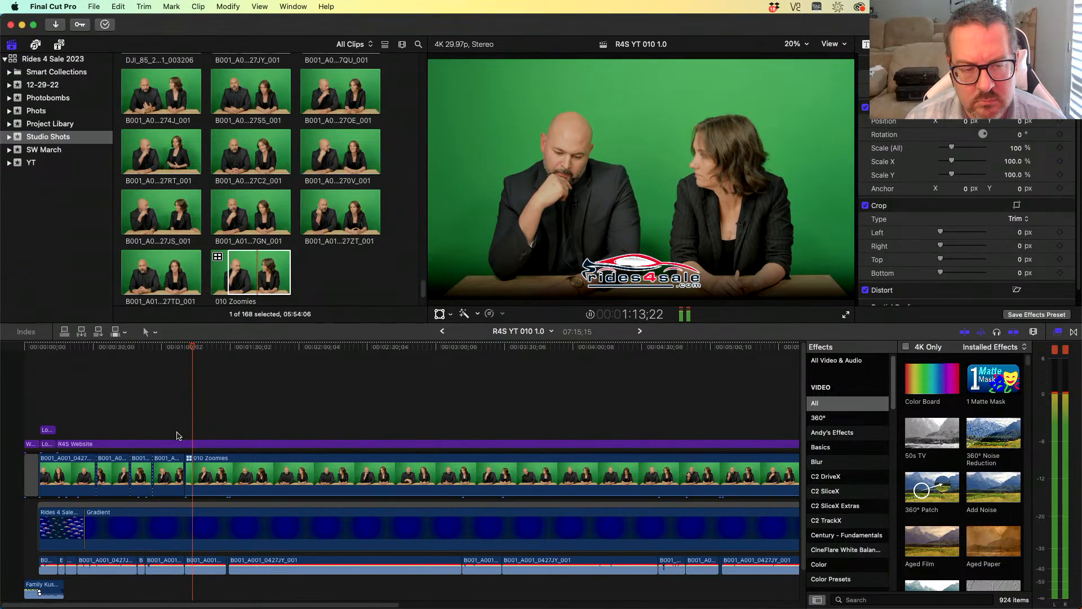
# - Copy the previous clip and paste its Color Board 1, SC Sharpen Tools, Keyer and Drop Shadow effects onto the multicam clip
pyautogui.click(172, 472)
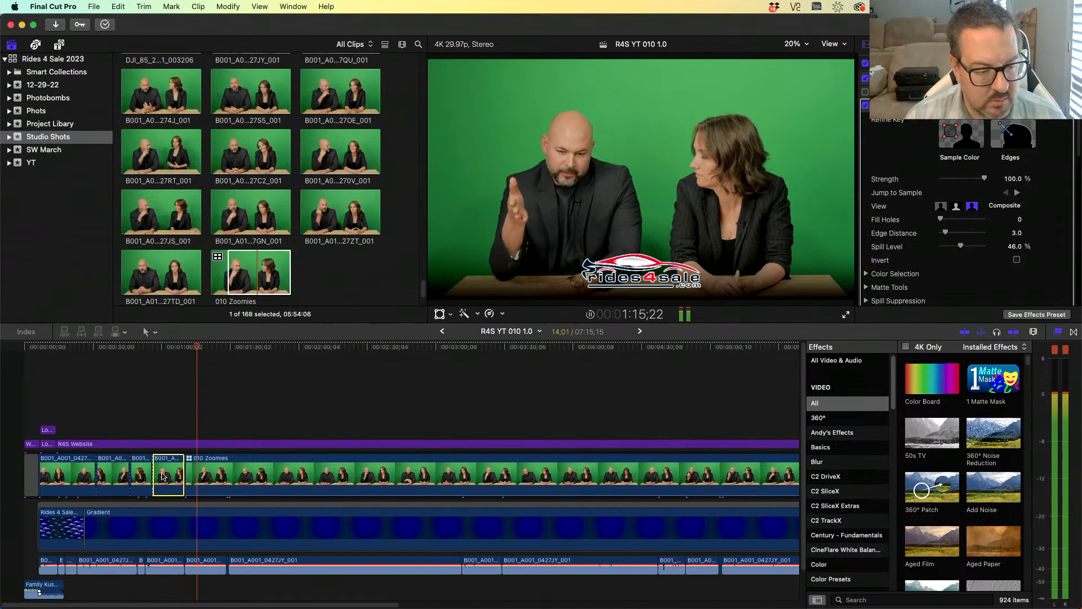
pyautogui.click(147, 477)
pyautogui.press('super+c')
pyautogui.click(229, 479)
pyautogui.press('shift+super+v')
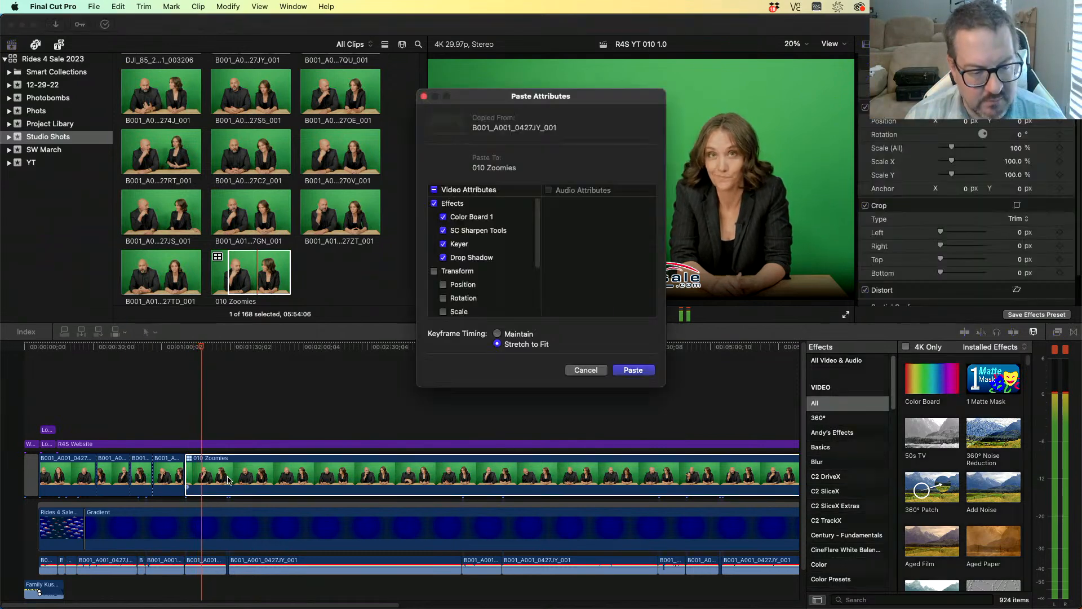
pyautogui.press('Return')
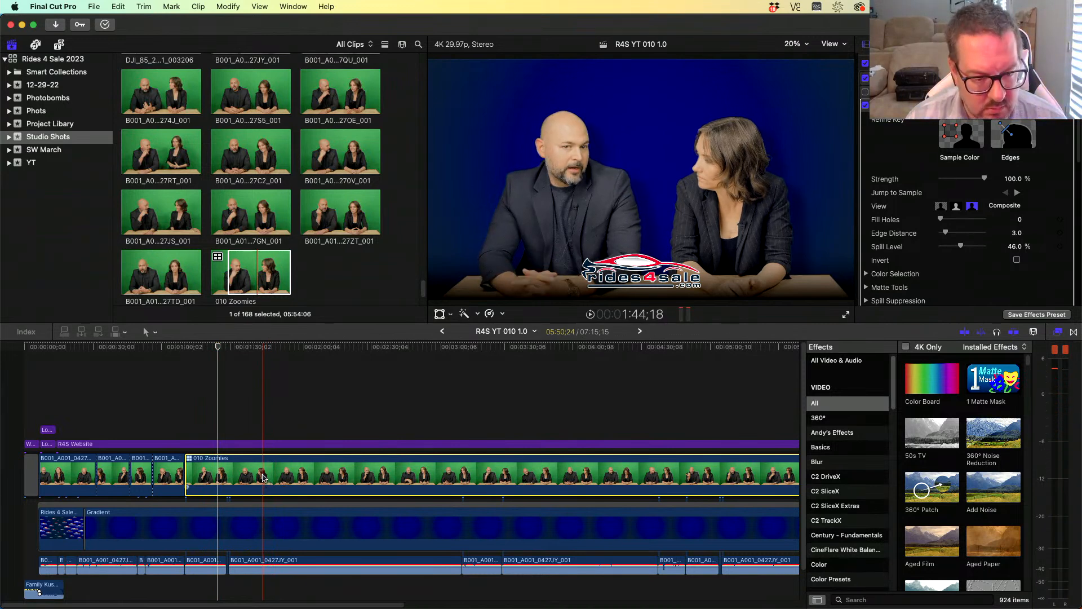
# - Zoom in on the cut before the multicam clip, roll it slightly with the Trim tool, and play it back
pyautogui.press('t')
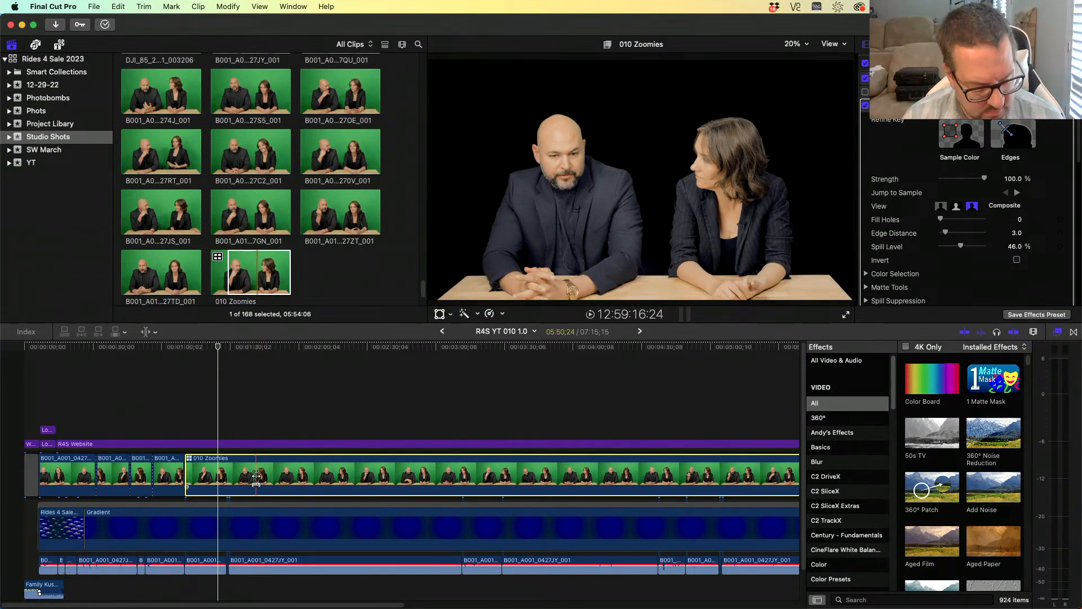
pyautogui.moveTo(256, 476); pyautogui.dragTo(256, 476)
pyautogui.press('z')
pyautogui.moveTo(232, 423); pyautogui.dragTo(165, 510)
pyautogui.press('a')
pyautogui.press('t')
pyautogui.moveTo(314, 469); pyautogui.dragTo(314, 469)
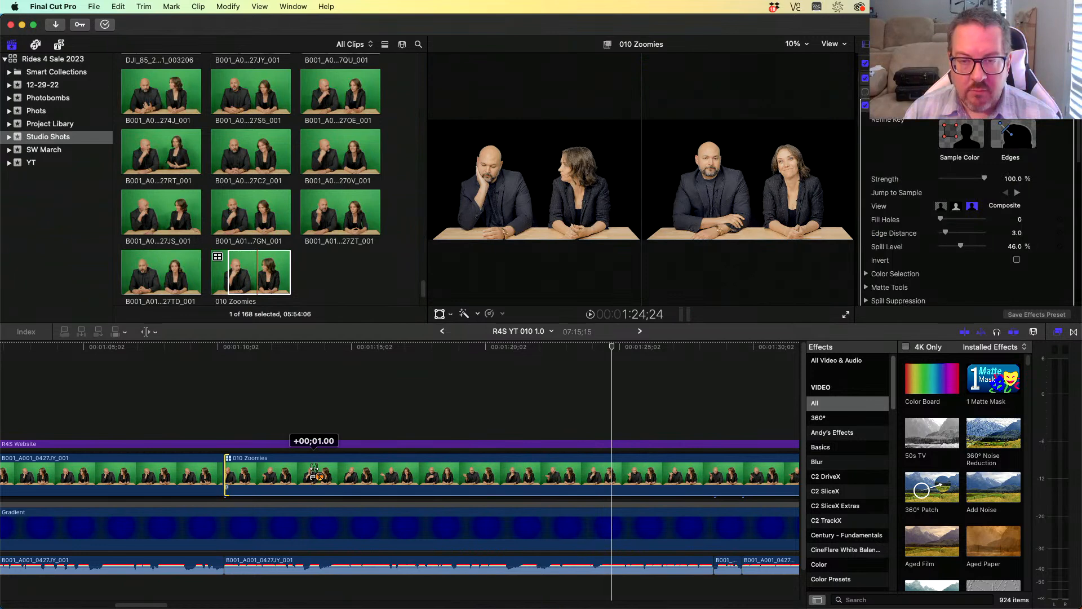
pyautogui.moveTo(314, 469); pyautogui.dragTo(314, 469)
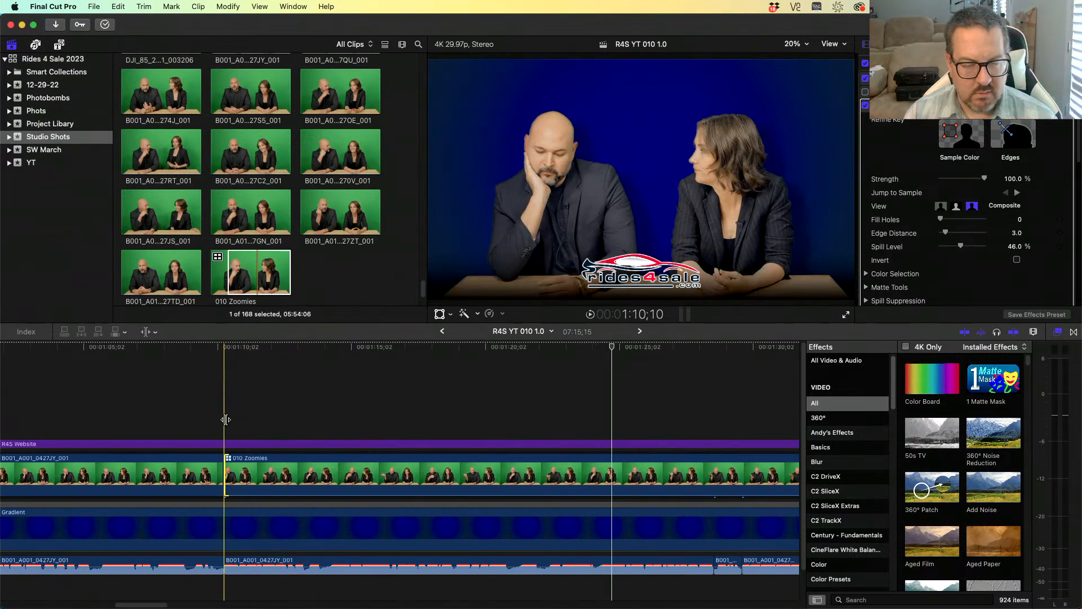
pyautogui.press('space')
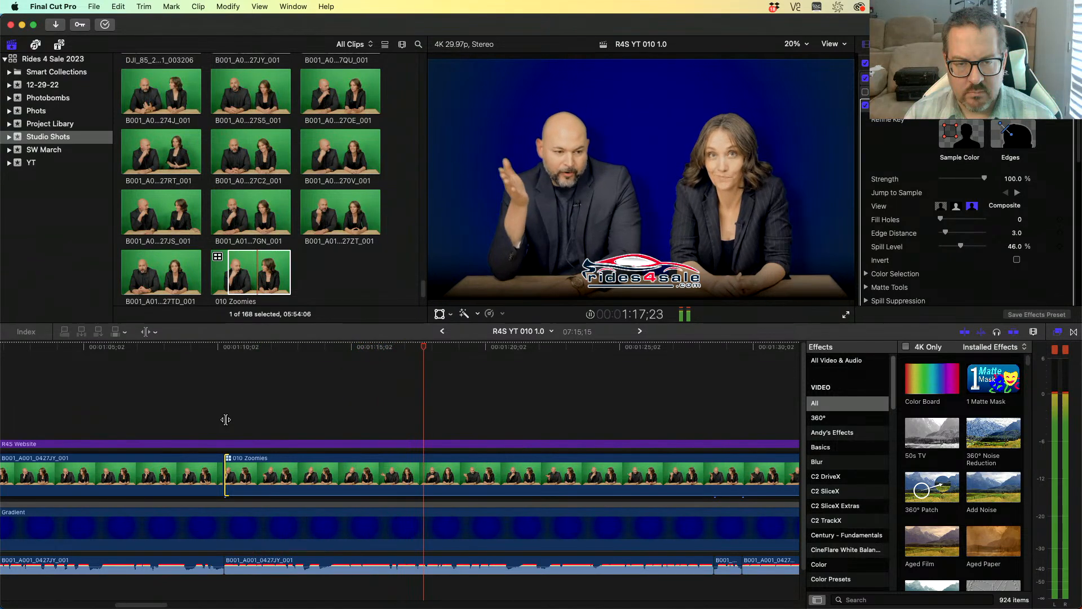
pyautogui.press('space')
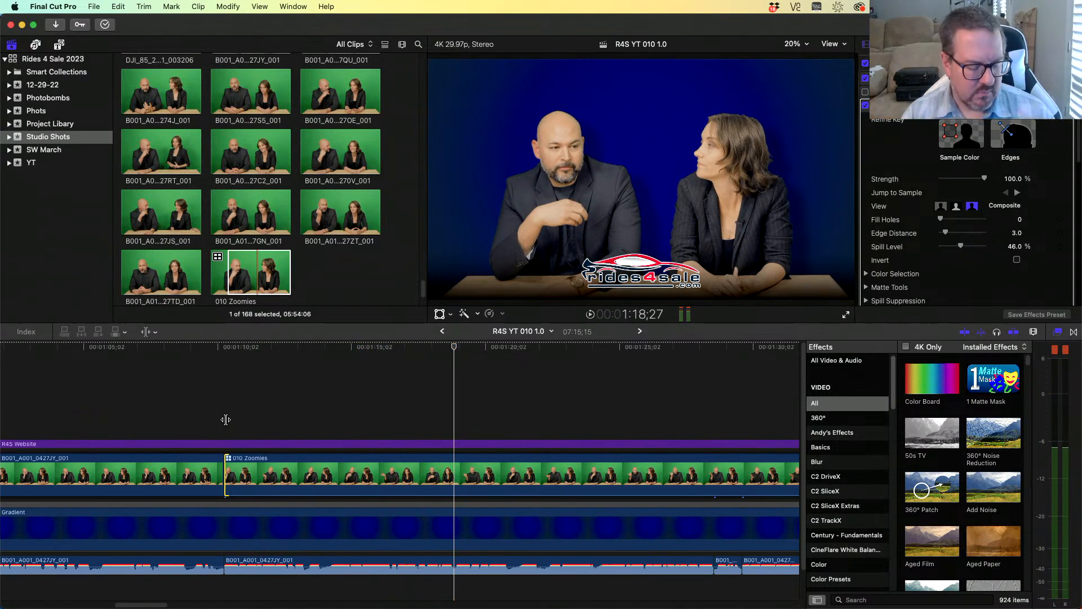
# - Zoom the timeline back out and play from just before the multicam clip to review the cut
pyautogui.press('z')
pyautogui.keyDown('alt'); pyautogui.click(322, 411); pyautogui.keyUp('alt')
pyautogui.keyDown('alt'); pyautogui.click(325, 412); pyautogui.keyUp('alt')
pyautogui.keyDown('alt'); pyautogui.click(327, 413); pyautogui.keyUp('alt')
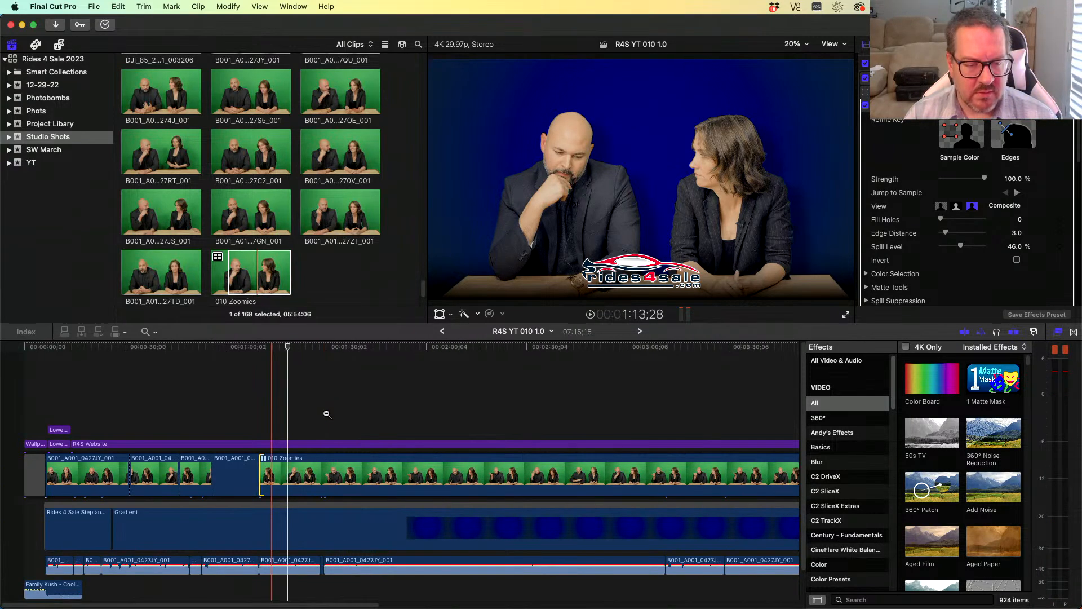
pyautogui.press('a')
pyautogui.click(278, 348)
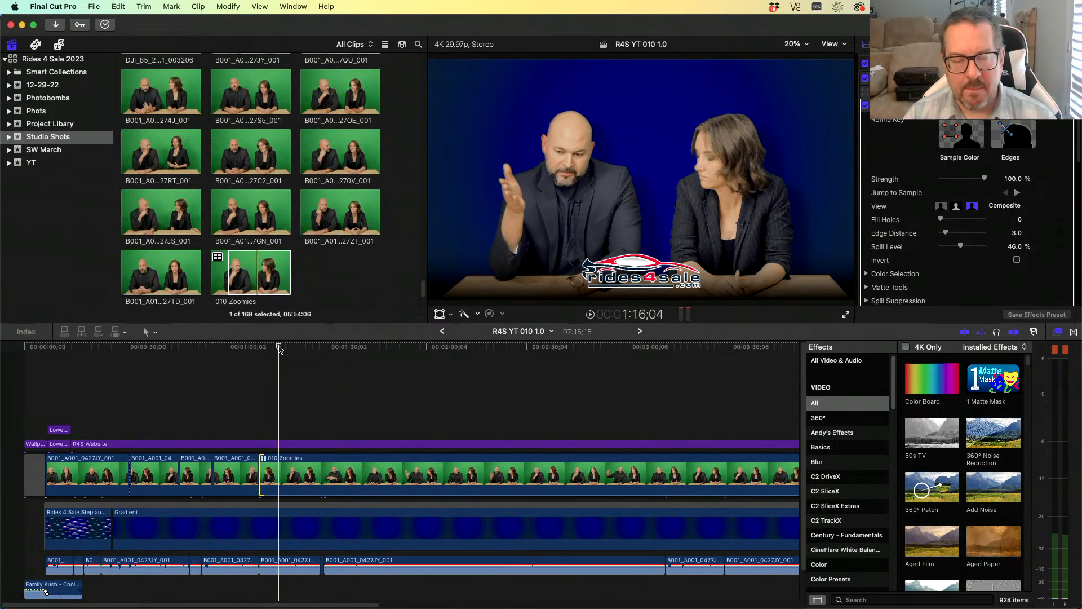
pyautogui.press('space')
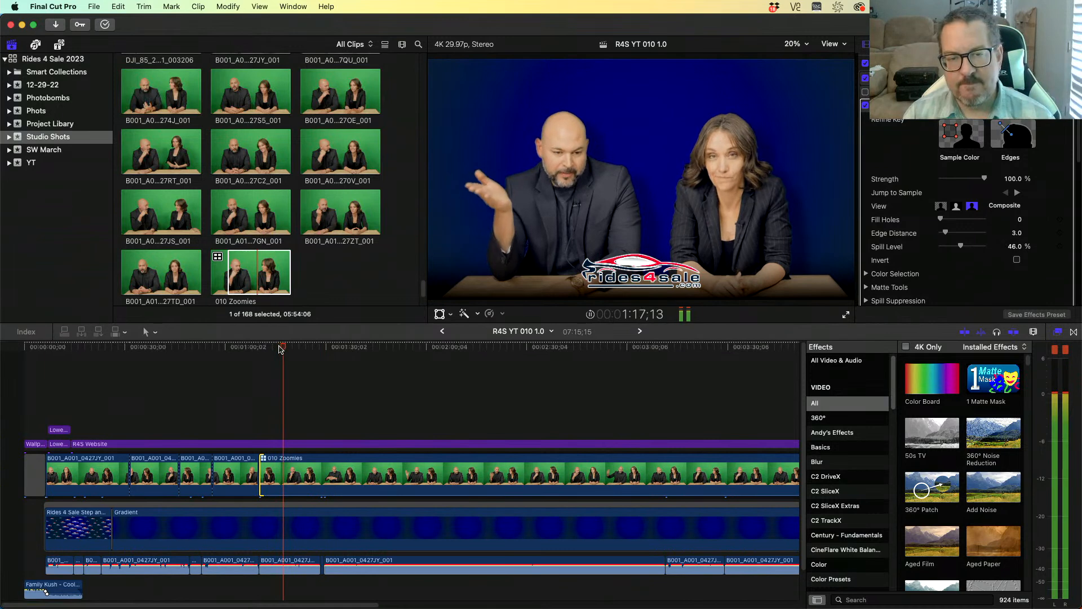
# - Play back the timeline around the start of the multicam clip
pyautogui.press('space')
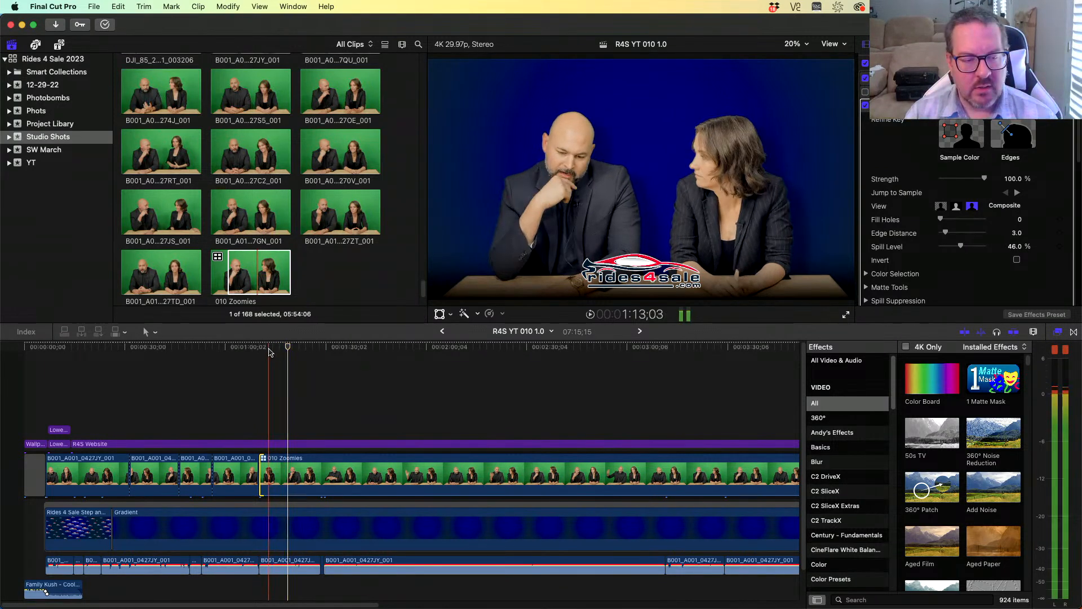
pyautogui.click(269, 351)
pyautogui.press('space')
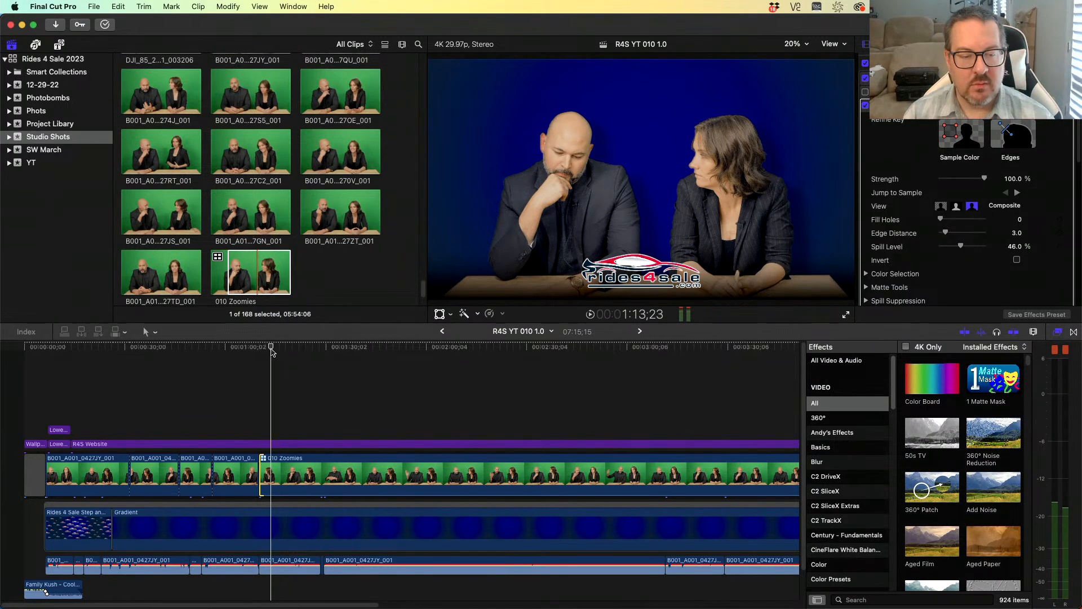
# - Try cutting the multicam clip to angle 2 during playback, then undo it
pyautogui.press('2')
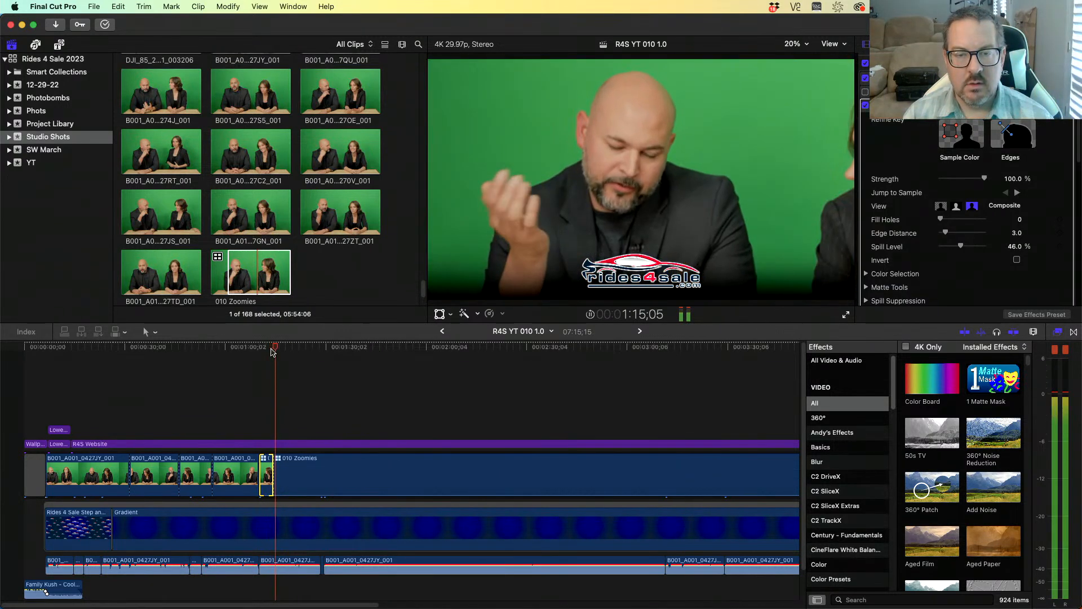
pyautogui.press('space')
pyautogui.press('super+z')
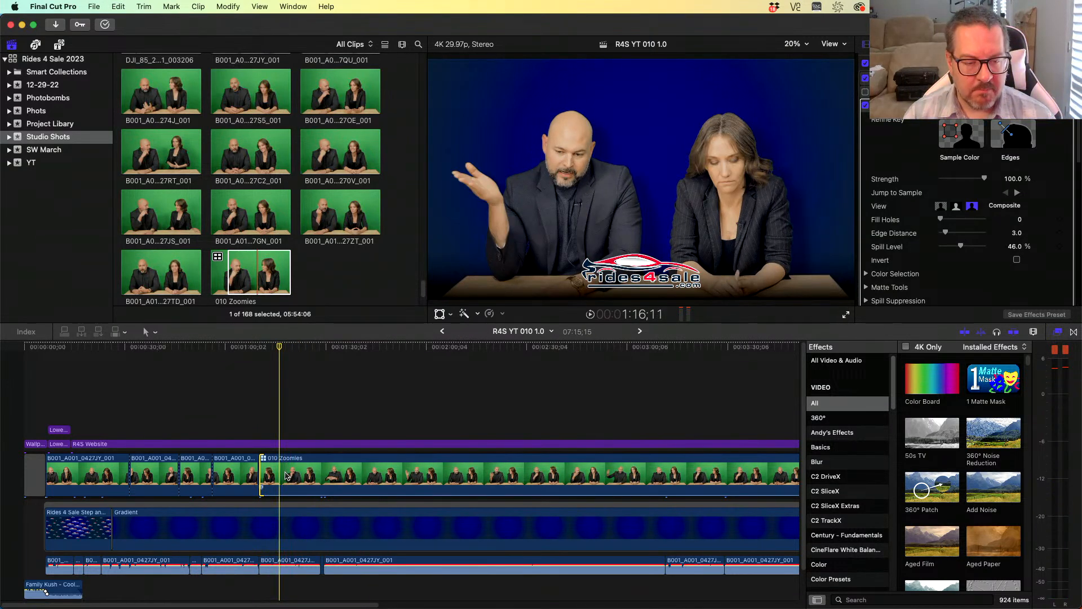
# - Zoom the timeline in on the start of the multicam clip and play it
pyautogui.press('Up')
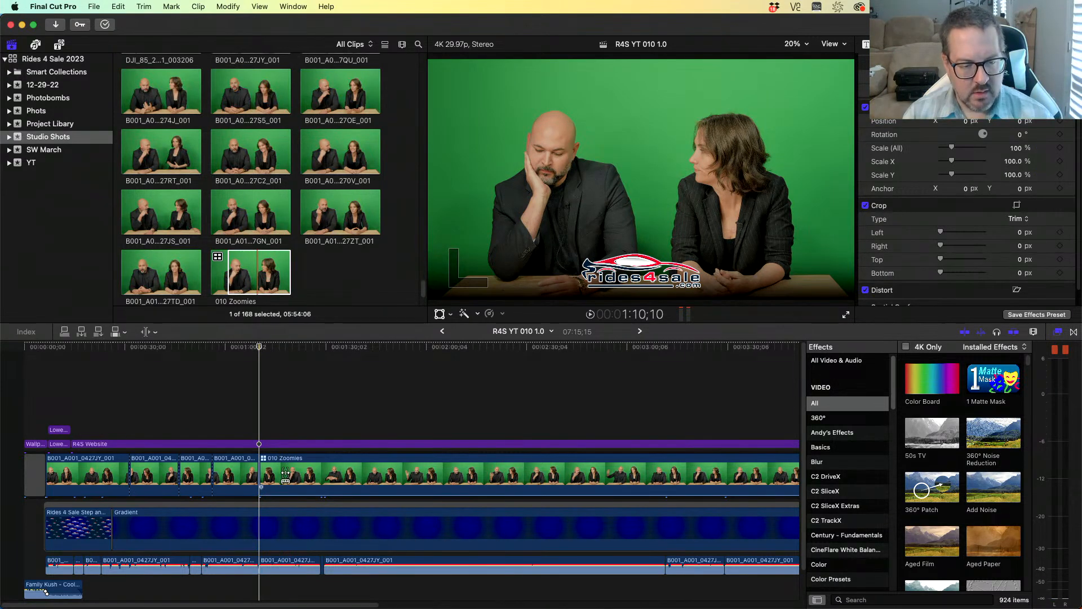
pyautogui.click(286, 475)
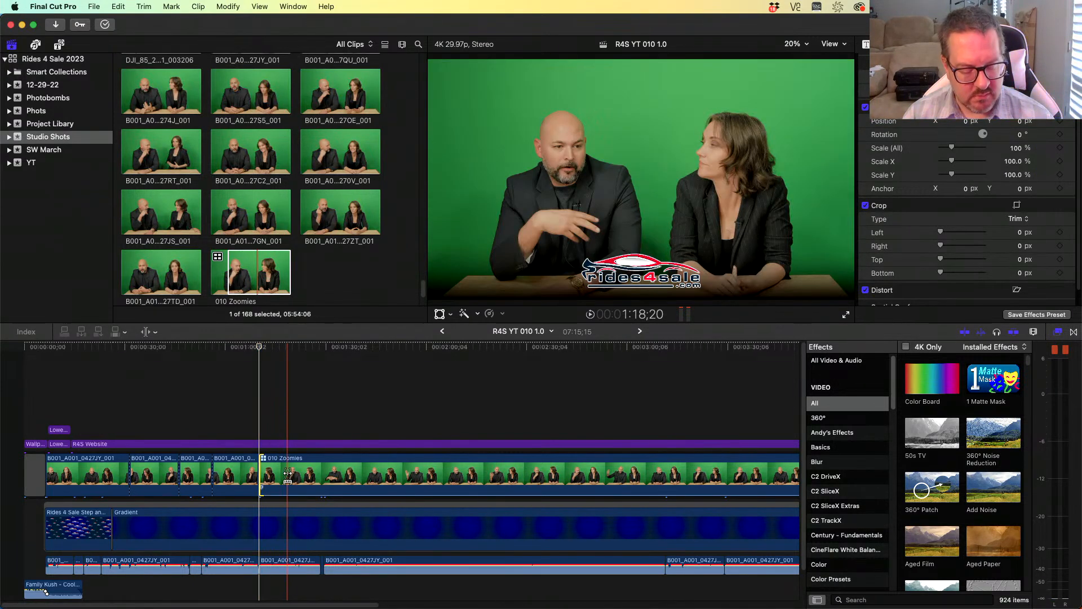
pyautogui.press('z')
pyautogui.moveTo(243, 433); pyautogui.dragTo(350, 514)
pyautogui.press('a')
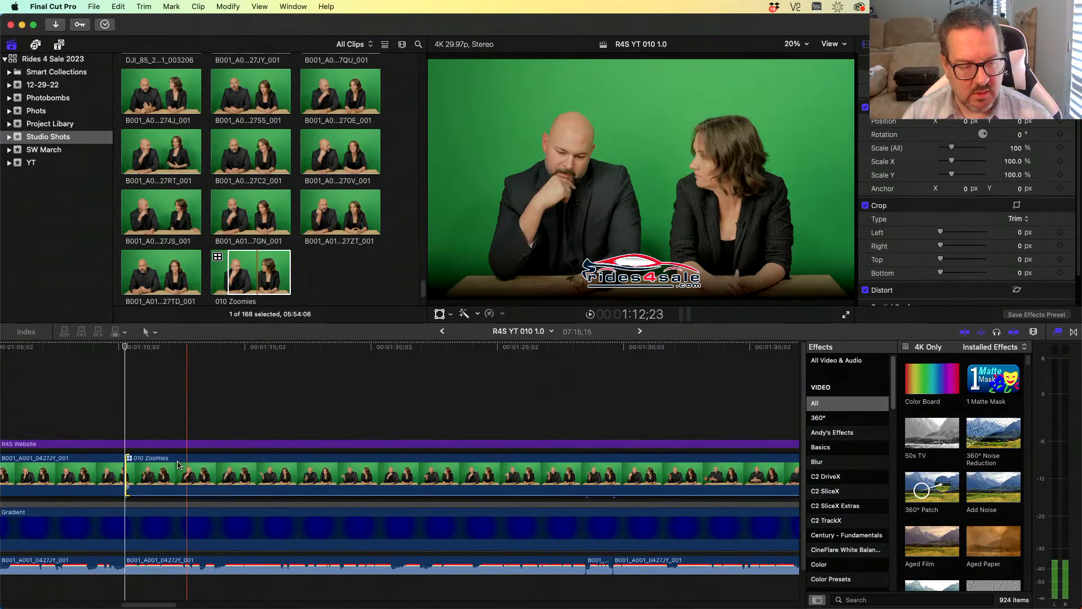
pyautogui.press('space')
pyautogui.press('space')
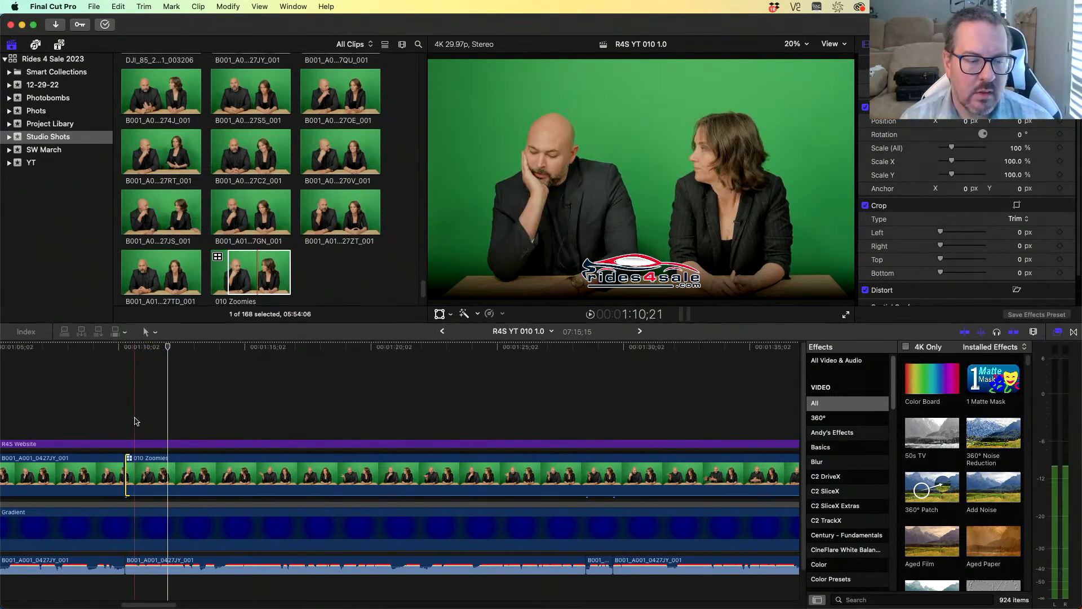
# - Play from the multicam clip's start and step frame by frame to find the right moment
pyautogui.click(133, 420)
pyautogui.press('space')
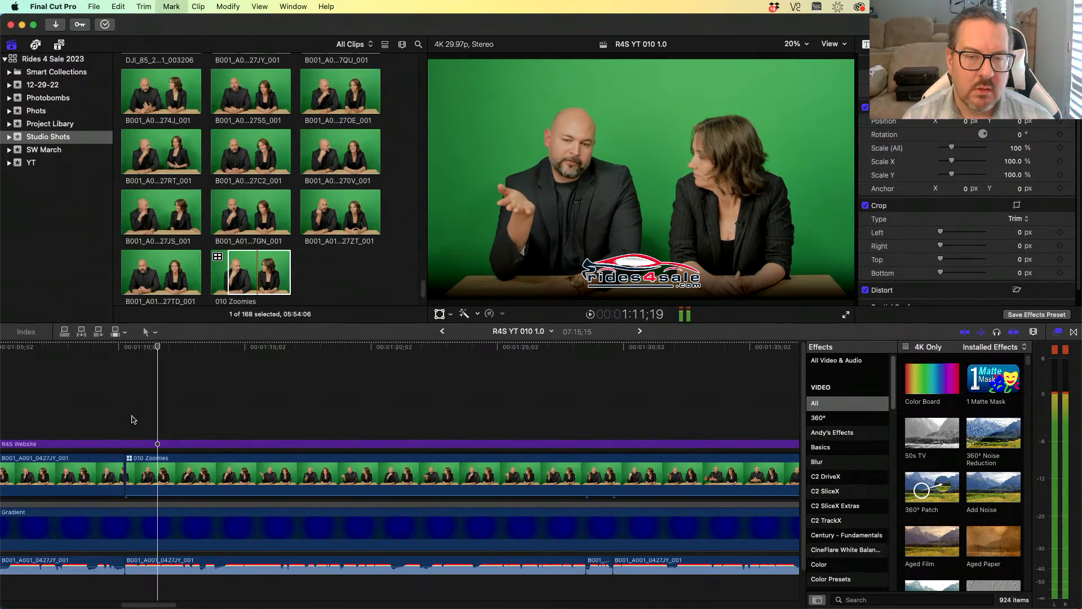
pyautogui.press('space')
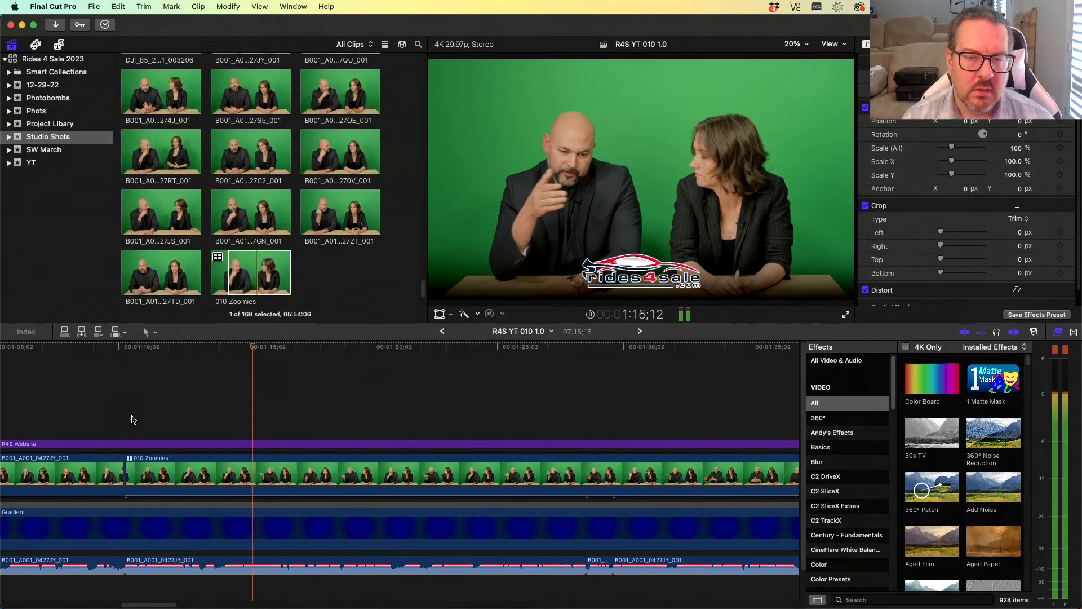
pyautogui.press('space')
pyautogui.press('Left')
pyautogui.press('Left')
pyautogui.press('Left')
pyautogui.press('Left')
pyautogui.press('Left')
pyautogui.press('Left')
pyautogui.press('Left')
pyautogui.press('Left')
pyautogui.press('Left')
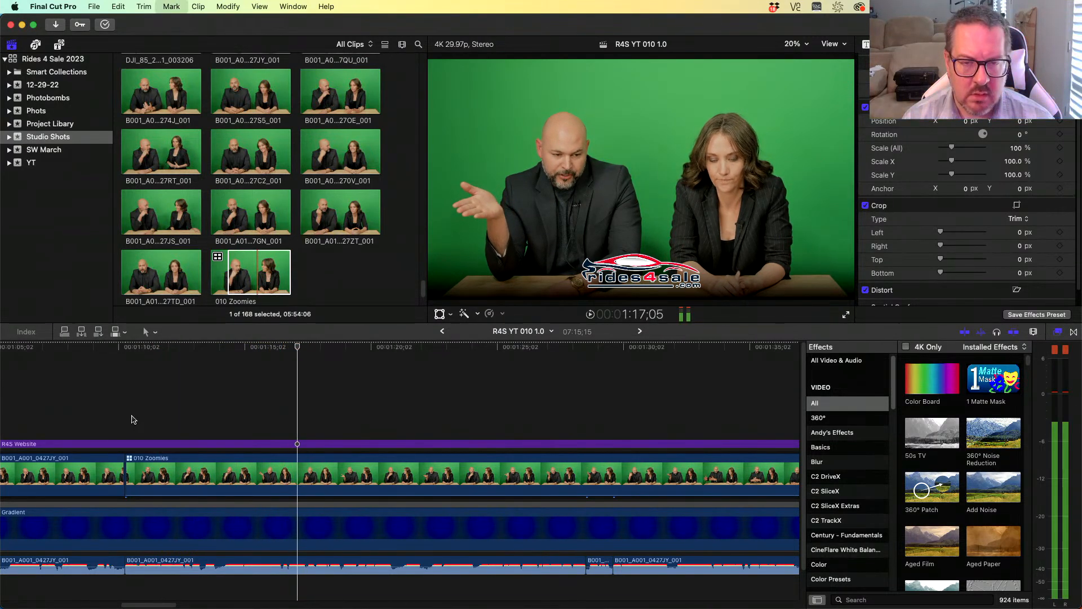
pyautogui.press('Right')
pyautogui.press('Right')
pyautogui.press('Right')
pyautogui.press('Right')
pyautogui.press('Left')
pyautogui.press('Left')
pyautogui.press('Left')
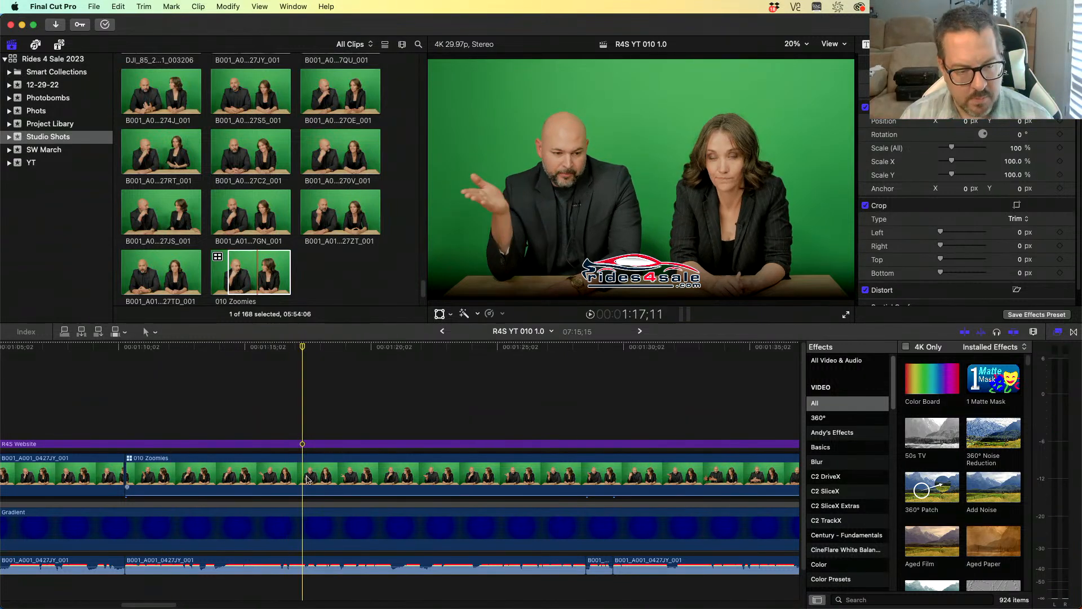
# - Slip the multicam clip slightly with the Trim tool and play it back
pyautogui.press('t')
pyautogui.moveTo(303, 477); pyautogui.dragTo(305, 478)
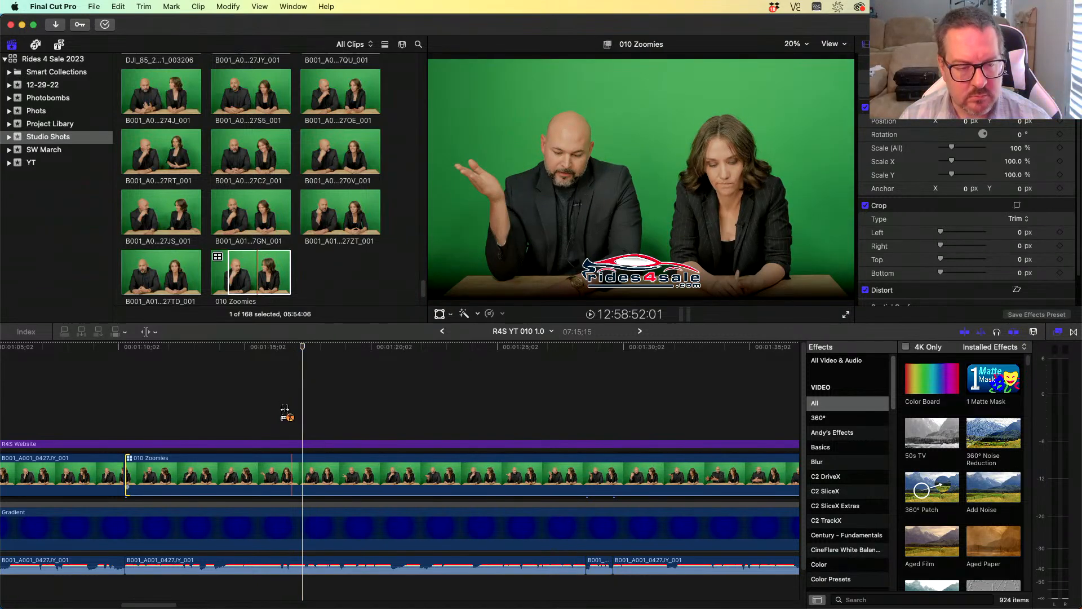
pyautogui.press('space')
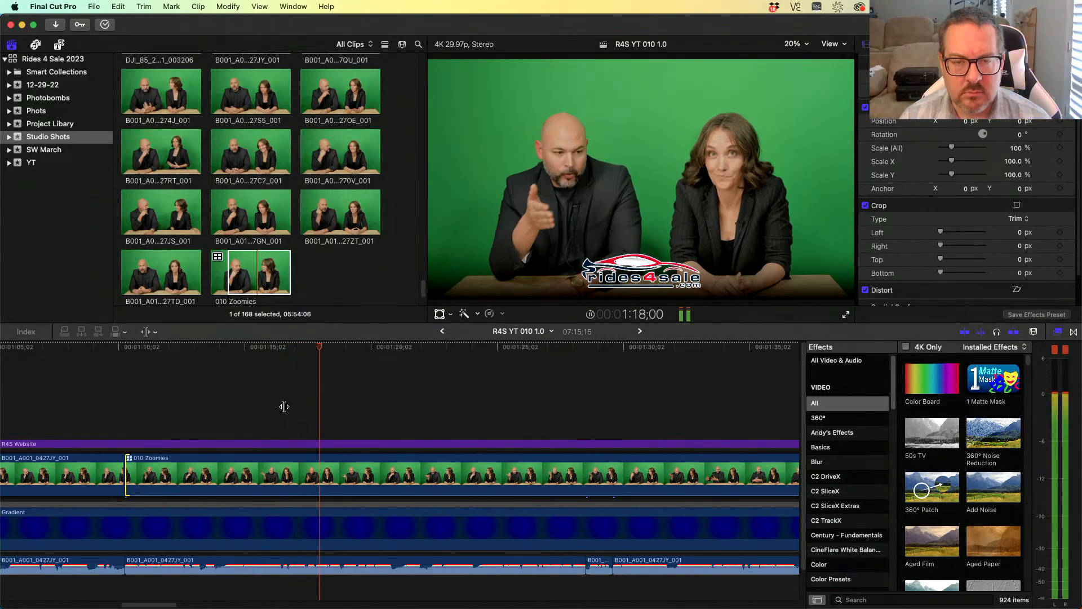
pyautogui.press('a')
# - Open the 010 Zoomies multicam clip and paste the Color Board 1, SC Sharpen Tools, Keyer and Drop Shadow effects onto all three angles
pyautogui.doubleClick(313, 472)
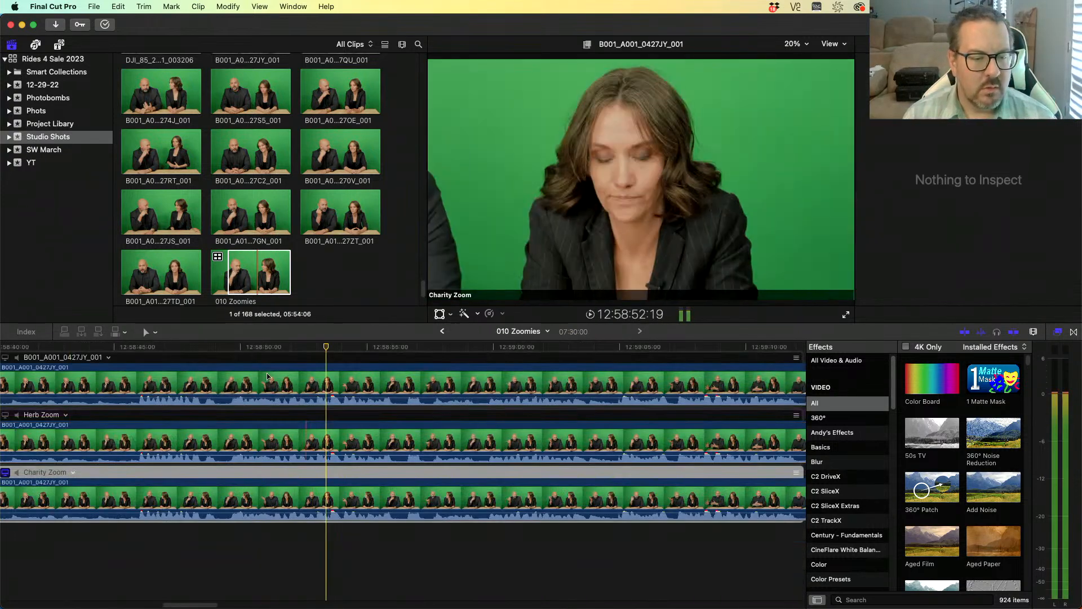
pyautogui.keyDown('super'); pyautogui.click(306, 387); pyautogui.keyUp('super')
pyautogui.keyDown('super'); pyautogui.click(300, 445); pyautogui.keyUp('super')
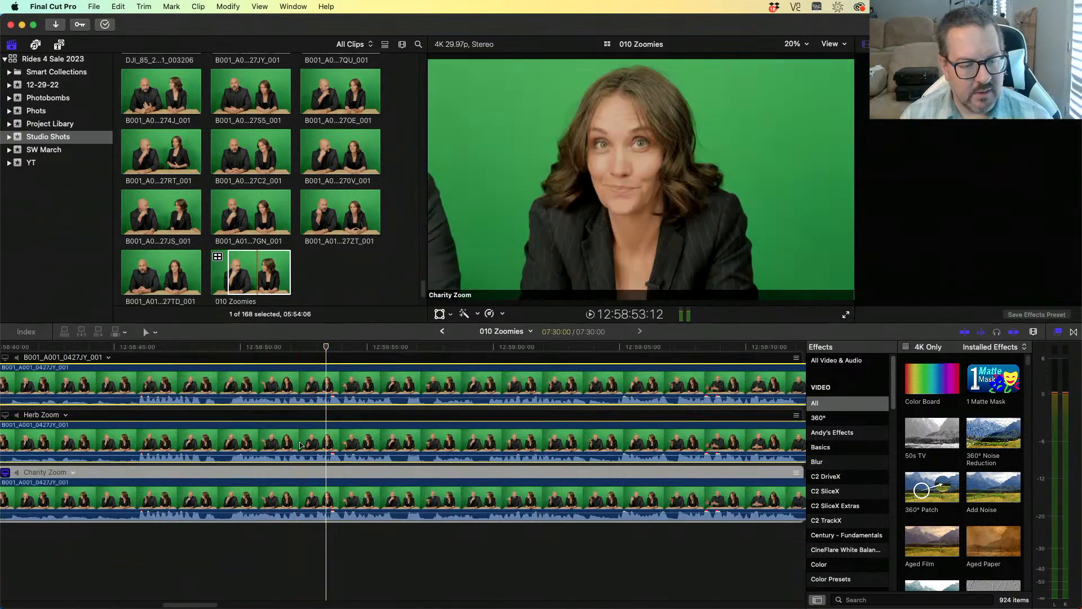
pyautogui.keyDown('super'); pyautogui.click(293, 499); pyautogui.keyUp('super')
pyautogui.press('super+shift+v')
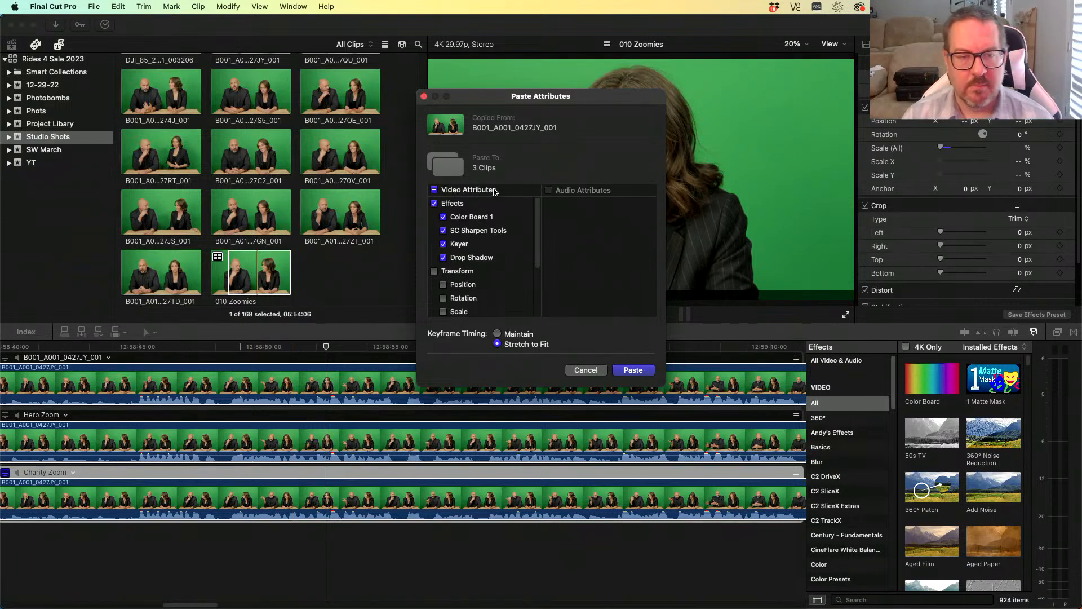
pyautogui.click(634, 370)
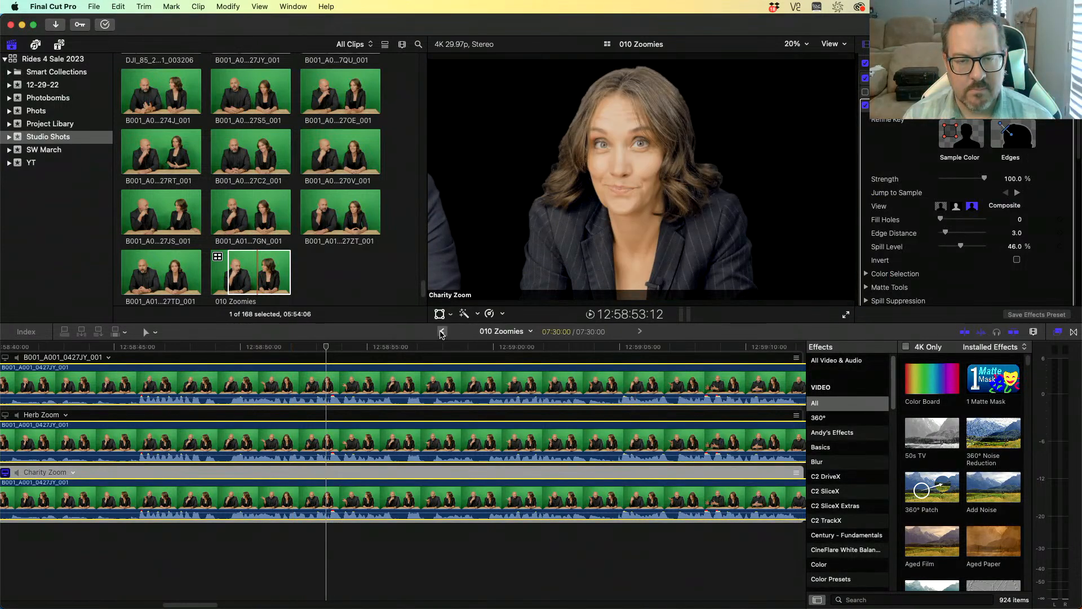
# - Return to the project timeline and play through the multicam clip
pyautogui.click(441, 332)
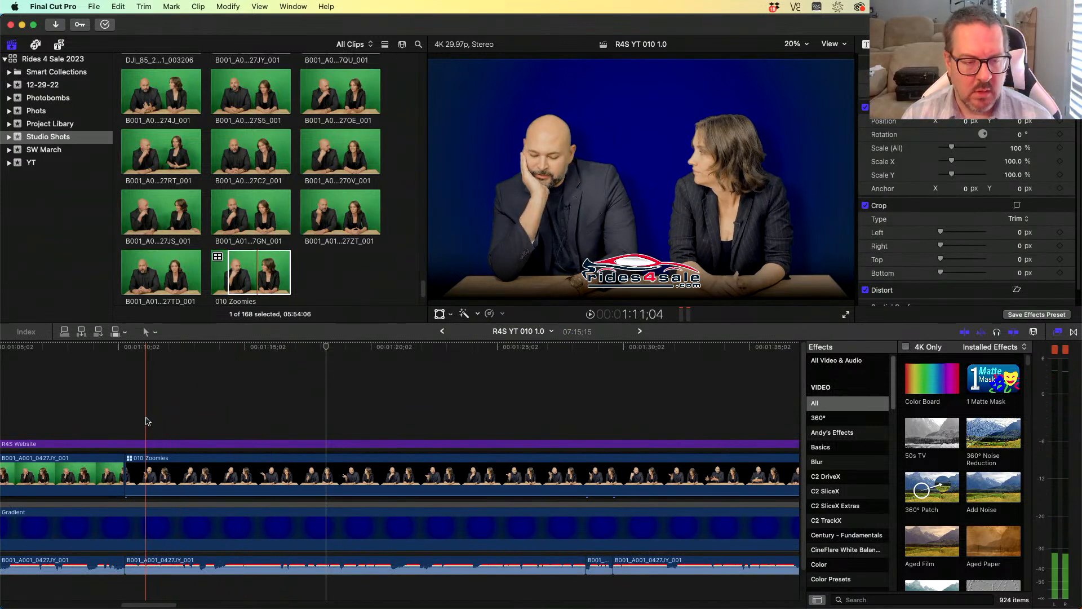
pyautogui.click(123, 417)
pyautogui.press('space')
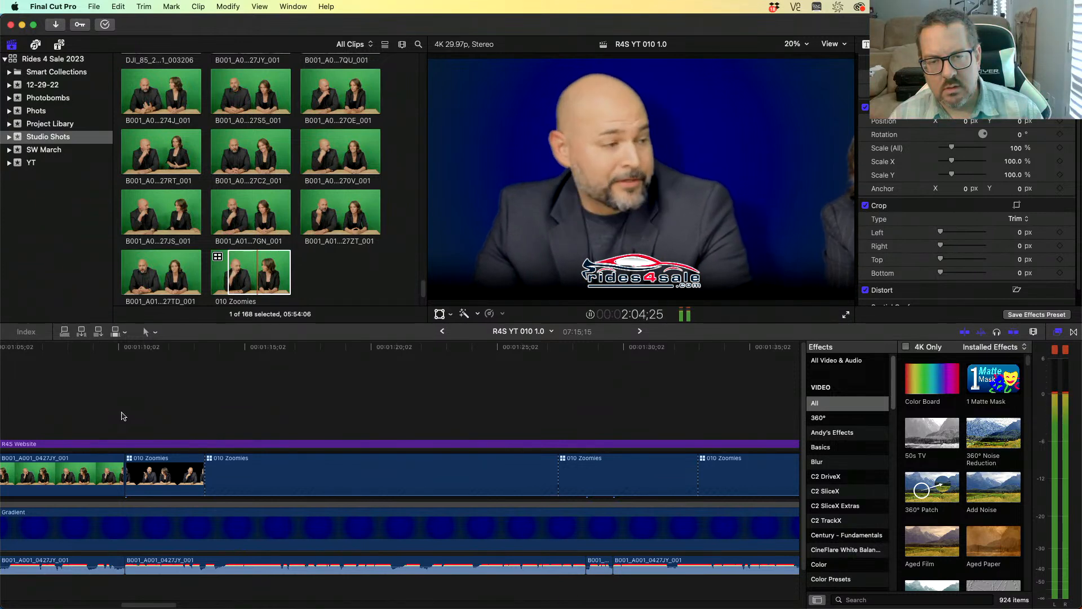
pyautogui.press('space')
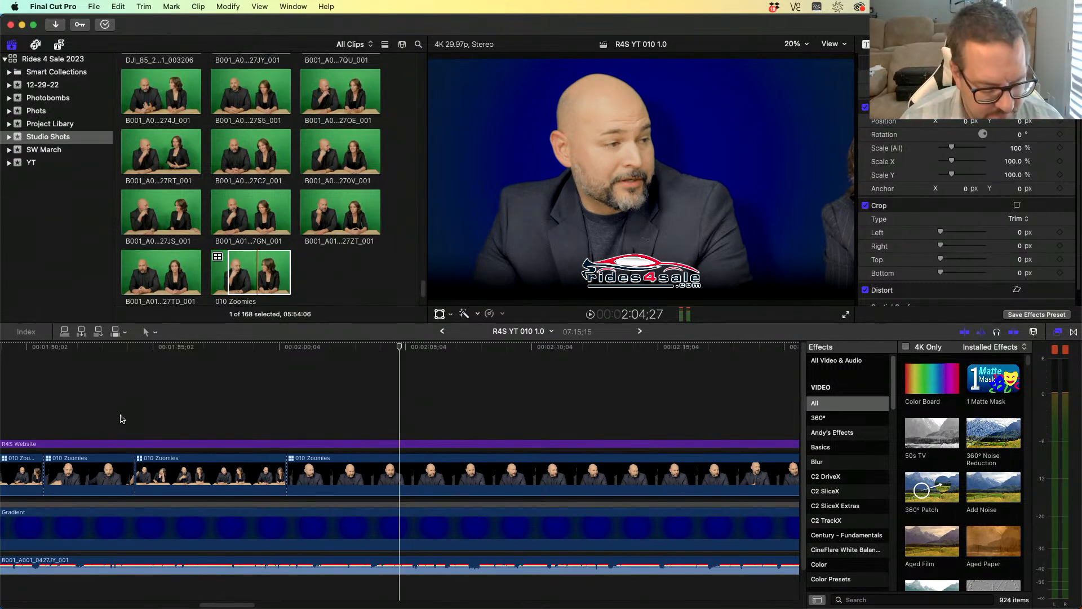
# - Lift the following long B001 clip up as a connected clip above the multicam clip
pyautogui.press('super+minus')
pyautogui.press('super+minus')
pyautogui.press('super+minus')
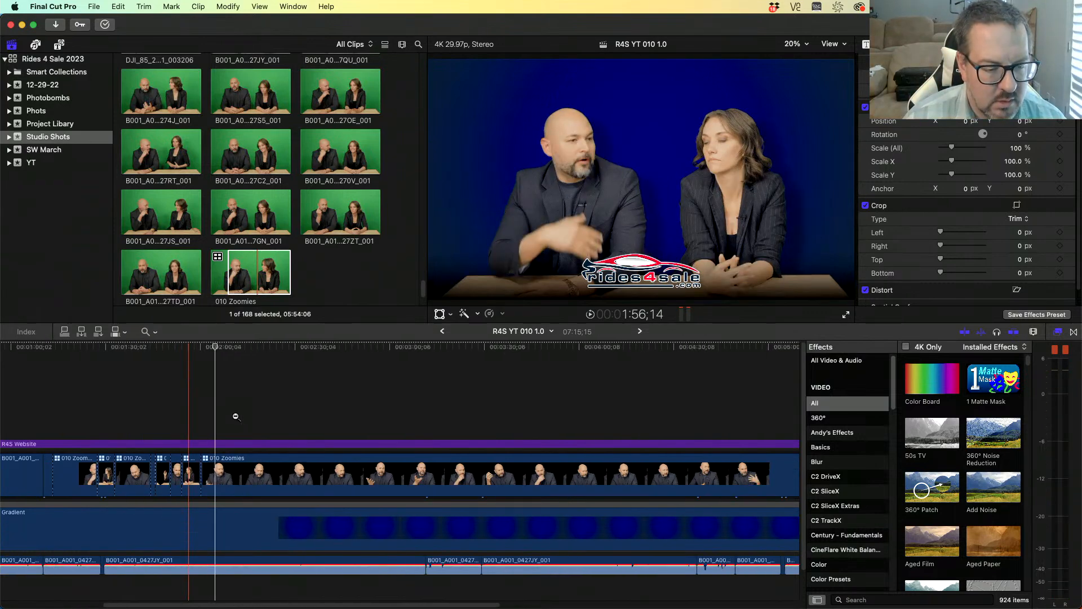
pyautogui.press('a')
pyautogui.click(26, 480)
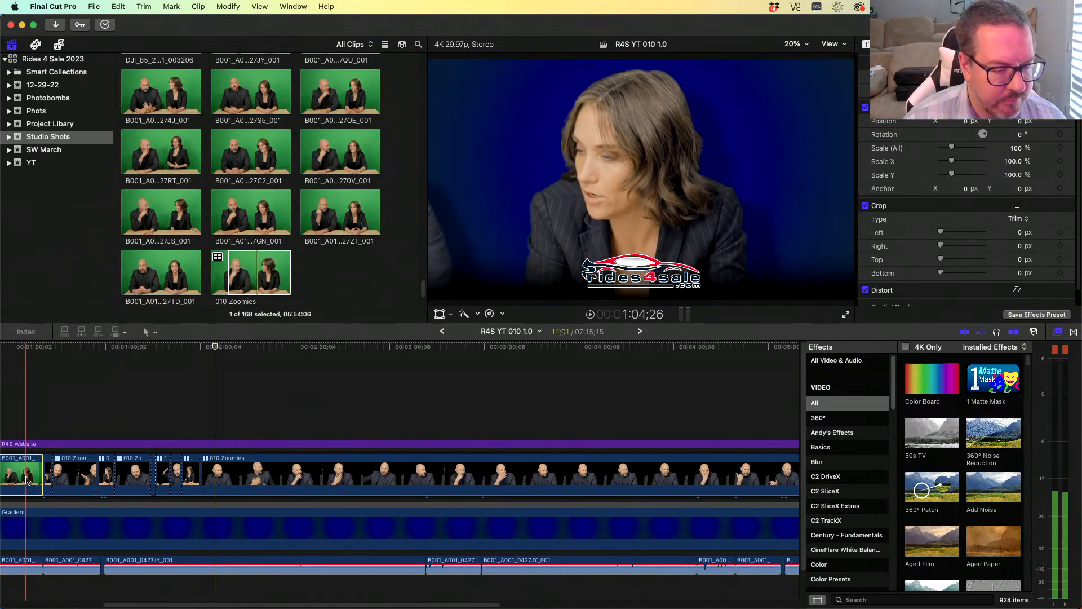
pyautogui.moveTo(174, 606); pyautogui.dragTo(103, 606)
pyautogui.moveTo(156, 474); pyautogui.dragTo(223, 434)
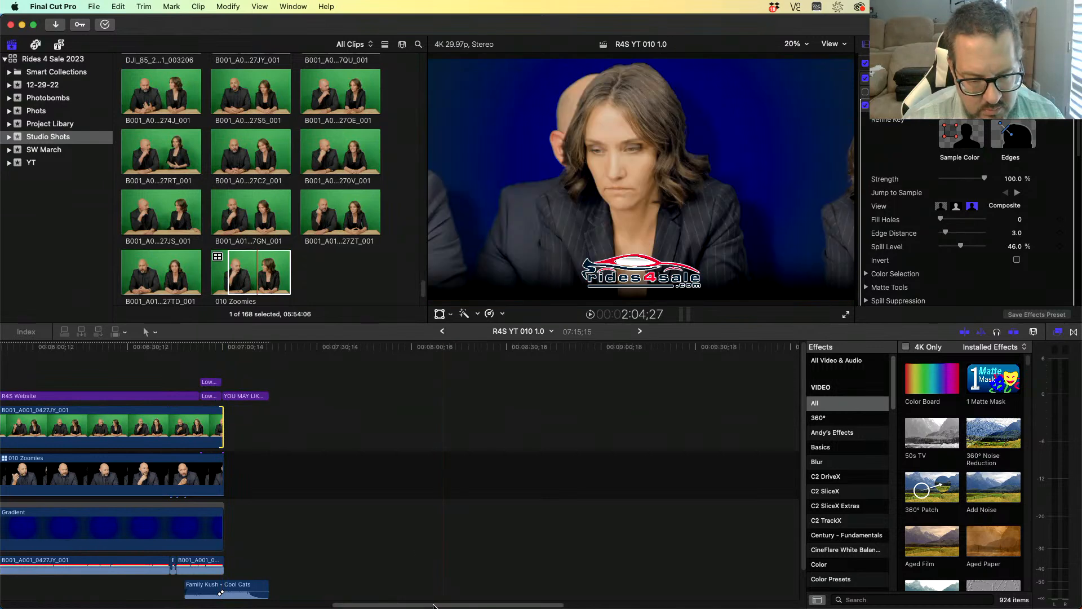
pyautogui.moveTo(429, 606); pyautogui.dragTo(131, 606)
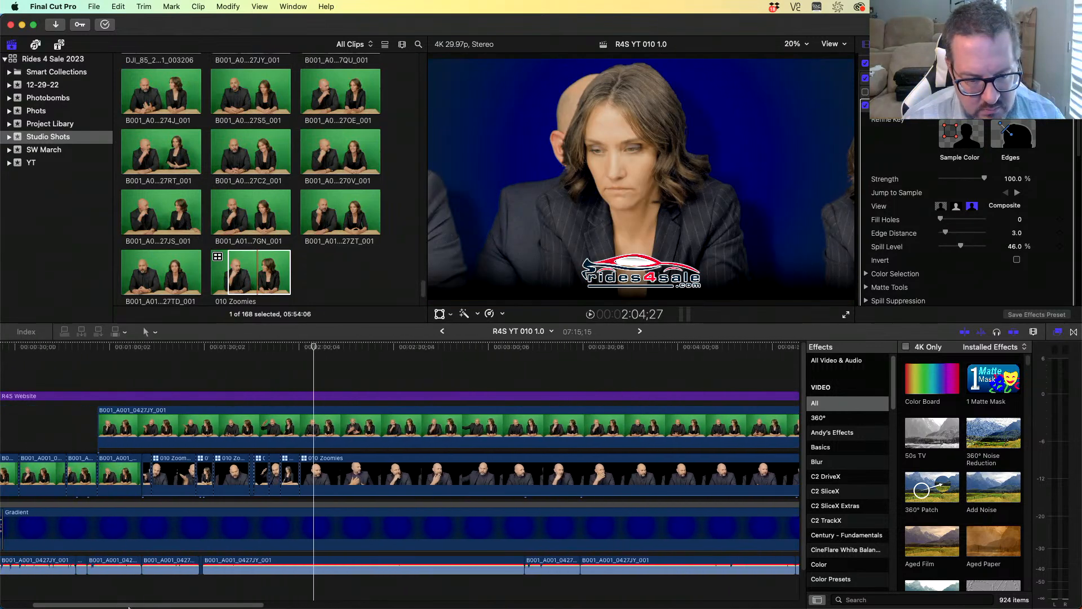
# - Blade the connected B001 clip and the multicam clip at the playhead
pyautogui.click(316, 436)
pyautogui.press('super+b')
pyautogui.click(316, 469)
pyautogui.press('super+b')
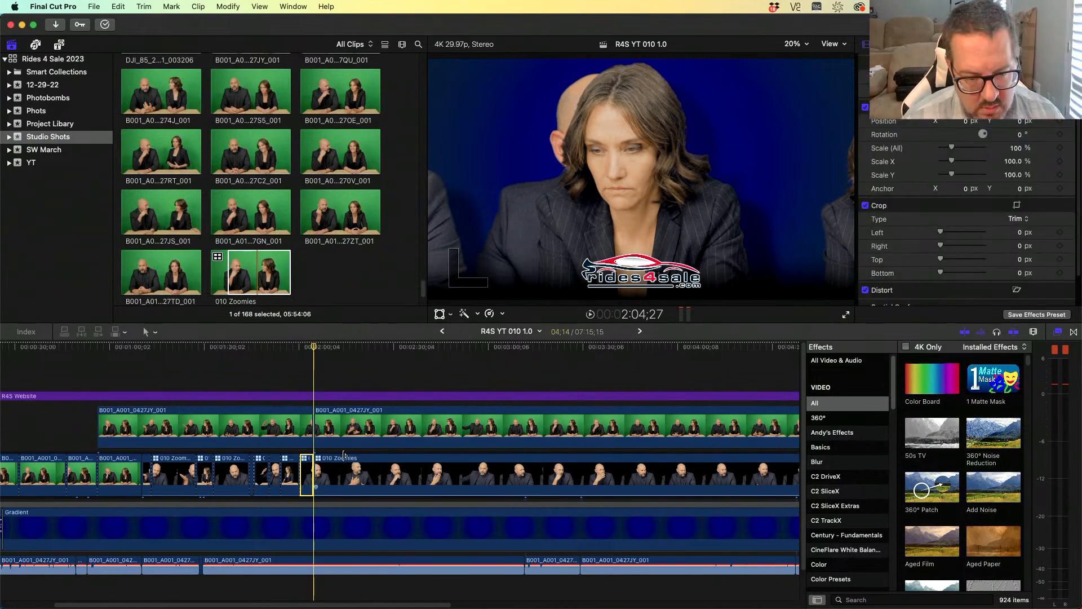
# - Delete the first part of the connected clip and overwrite the remainder into the primary storyline
pyautogui.click(293, 427)
pyautogui.press('Delete')
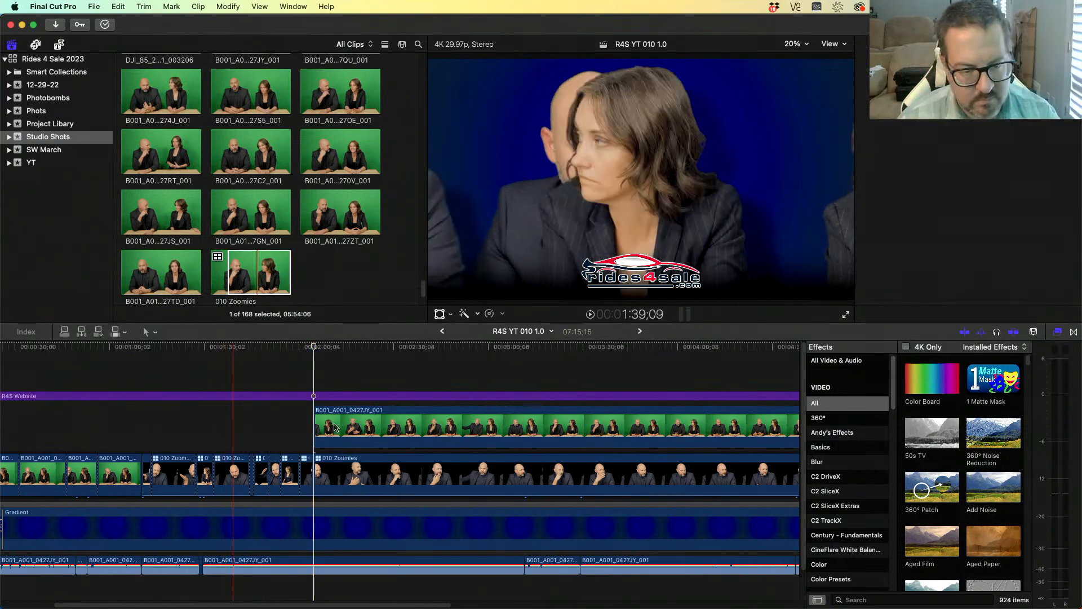
pyautogui.click(330, 427)
pyautogui.press('alt+super+Down')
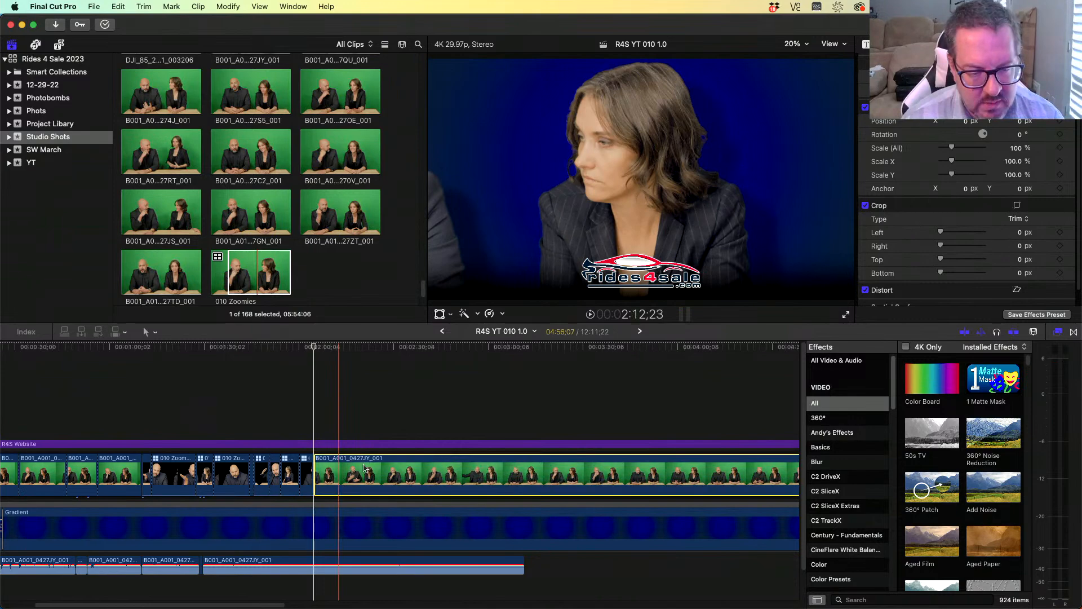
# - Move the end audio, music and end-screen titles back to the new end and delete the leftover multicam clip
pyautogui.press('super+minus')
pyautogui.press('super+minus')
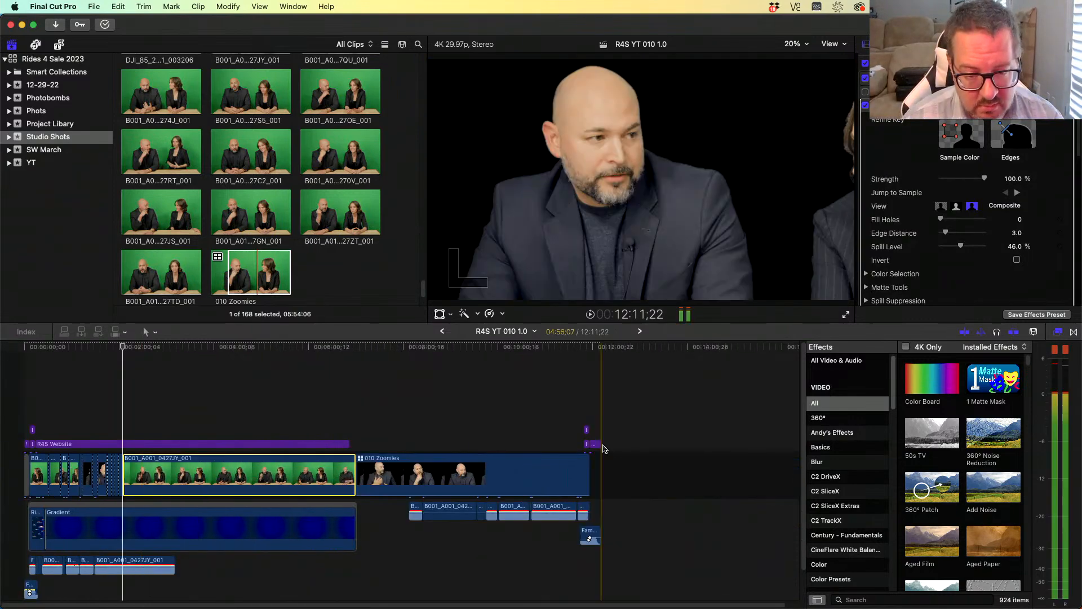
pyautogui.moveTo(390, 510); pyautogui.dragTo(631, 557)
pyautogui.moveTo(583, 507); pyautogui.dragTo(350, 564)
pyautogui.moveTo(527, 422); pyautogui.dragTo(603, 444)
pyautogui.moveTo(597, 446); pyautogui.dragTo(349, 425)
pyautogui.click(389, 484)
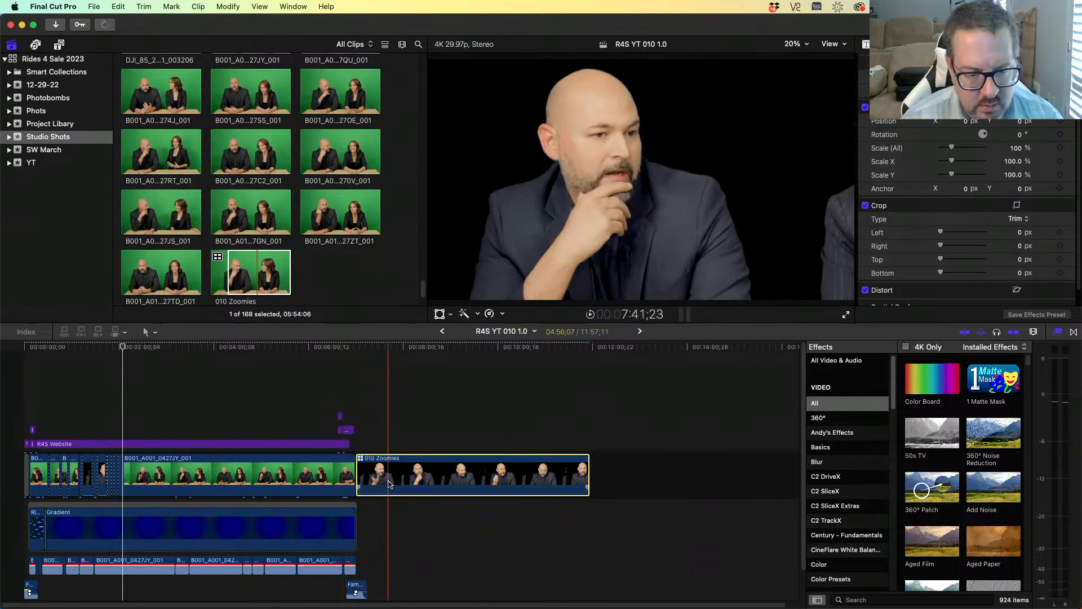
pyautogui.press('Delete')
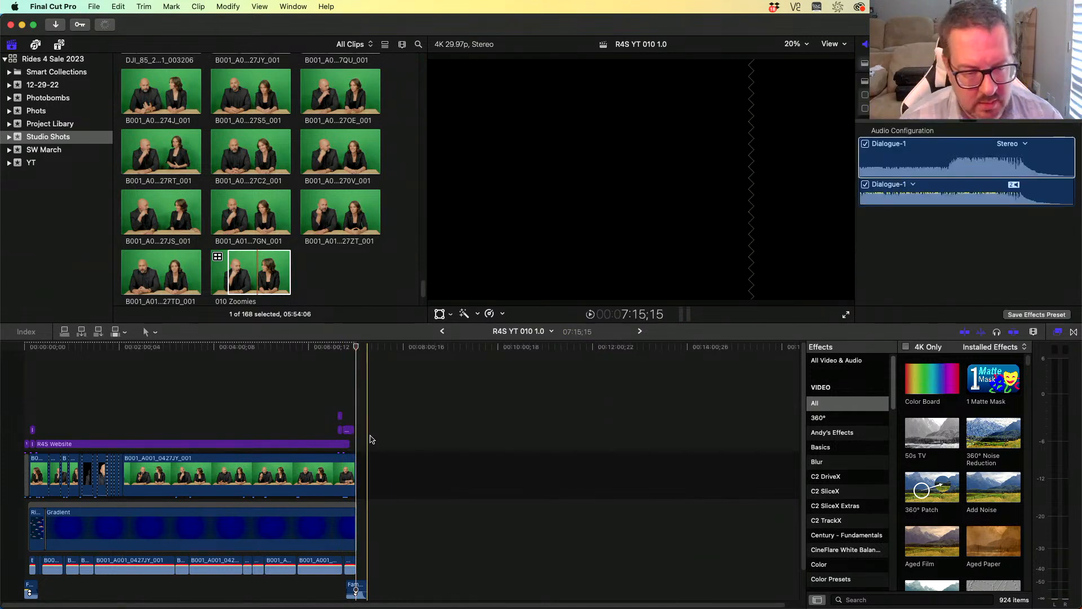
# - Inspect the end of the timeline with the lower thirds, end screen and music
pyautogui.moveTo(304, 405); pyautogui.dragTo(357, 434)
pyautogui.press('a')
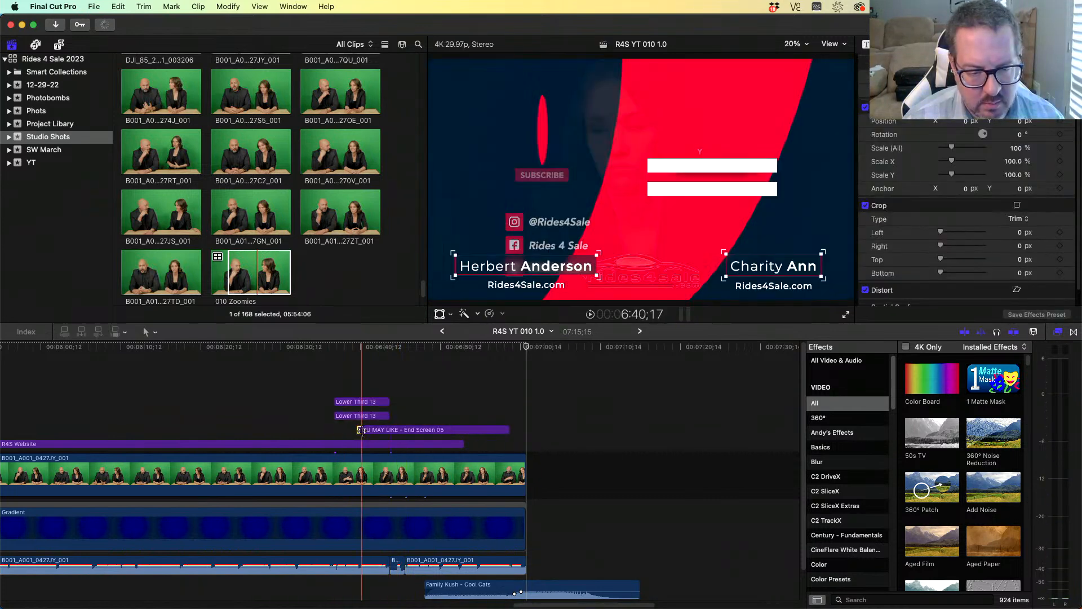
pyautogui.moveTo(319, 376); pyautogui.dragTo(546, 443)
pyautogui.press('z')
pyautogui.keyDown('alt'); pyautogui.click(280, 385); pyautogui.keyUp('alt')
pyautogui.keyDown('alt'); pyautogui.click(281, 386); pyautogui.keyUp('alt')
pyautogui.press('a')
pyautogui.moveTo(232, 346); pyautogui.dragTo(486, 467)
# - Select the long B001 clip after the multicam clips and set its Scale to 102%
pyautogui.click(486, 470)
pyautogui.scroll(-10, 987, 213)
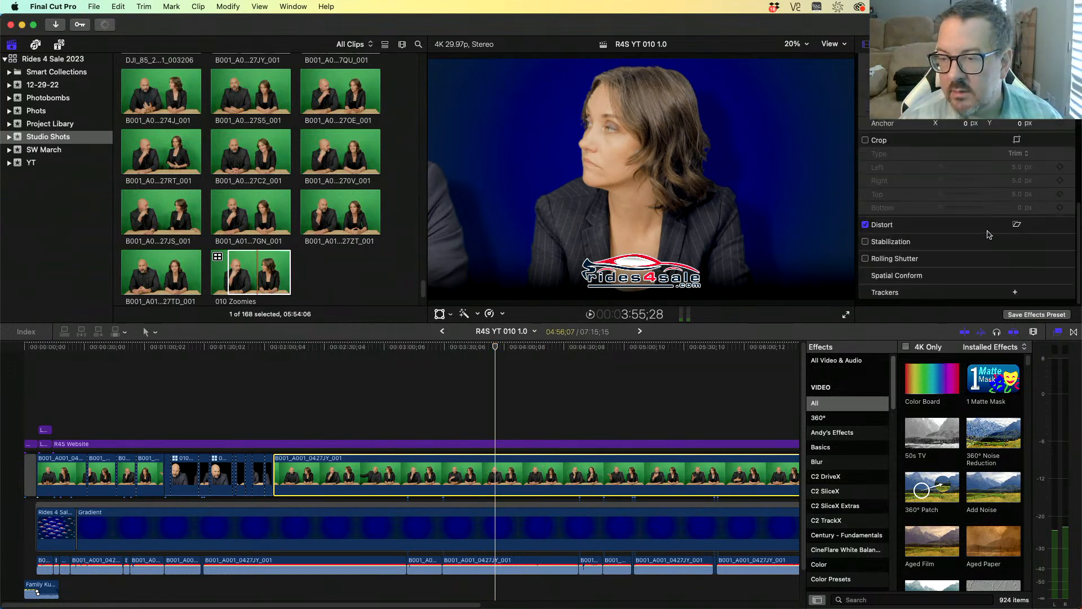
pyautogui.click(1017, 140)
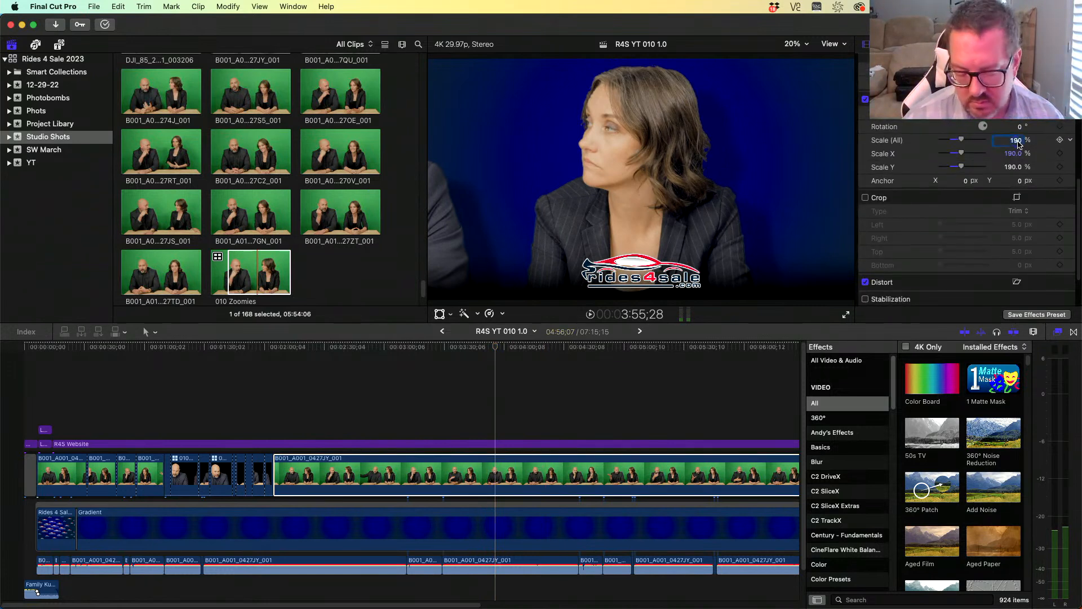
pyautogui.write('100')
pyautogui.press('Return')
pyautogui.scroll(3, 1000, 172)
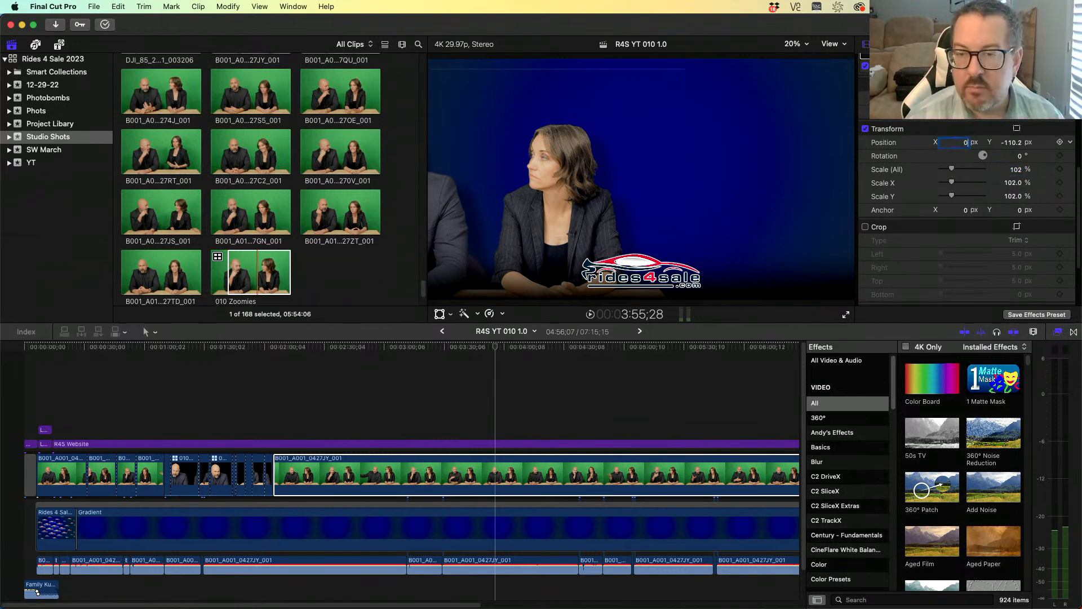
# - Set the selected B001 clip's Position to 0 px on X and 0 px on Y
pyautogui.write('0')
pyautogui.press('Tab')
pyautogui.write('0')
pyautogui.press('Return')
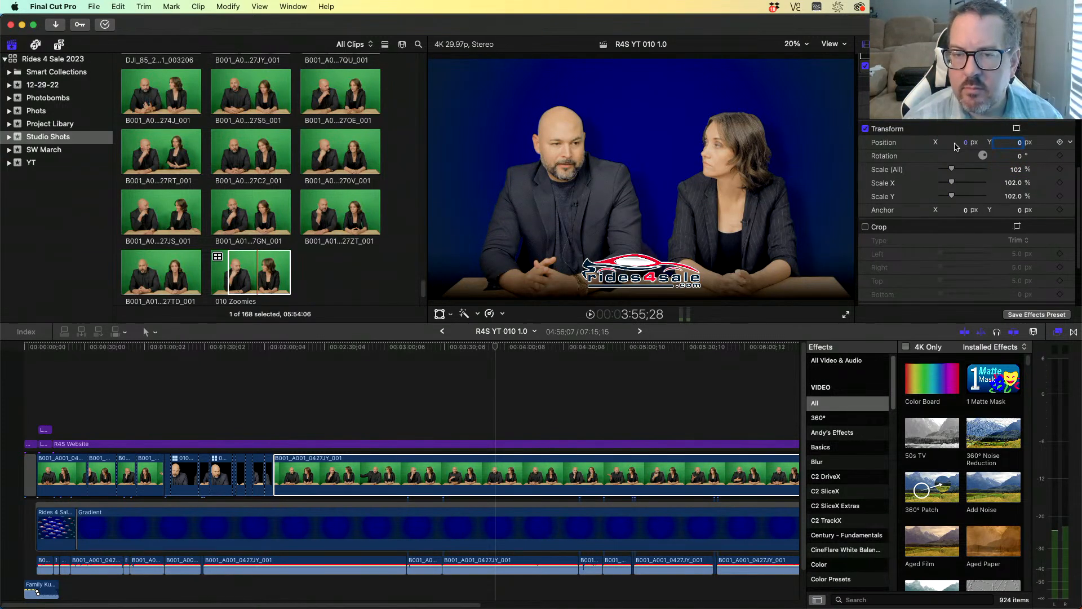
# - Play the timeline from about 2:00 and browse the installed titles for the Rides4Sale category
pyautogui.click(267, 376)
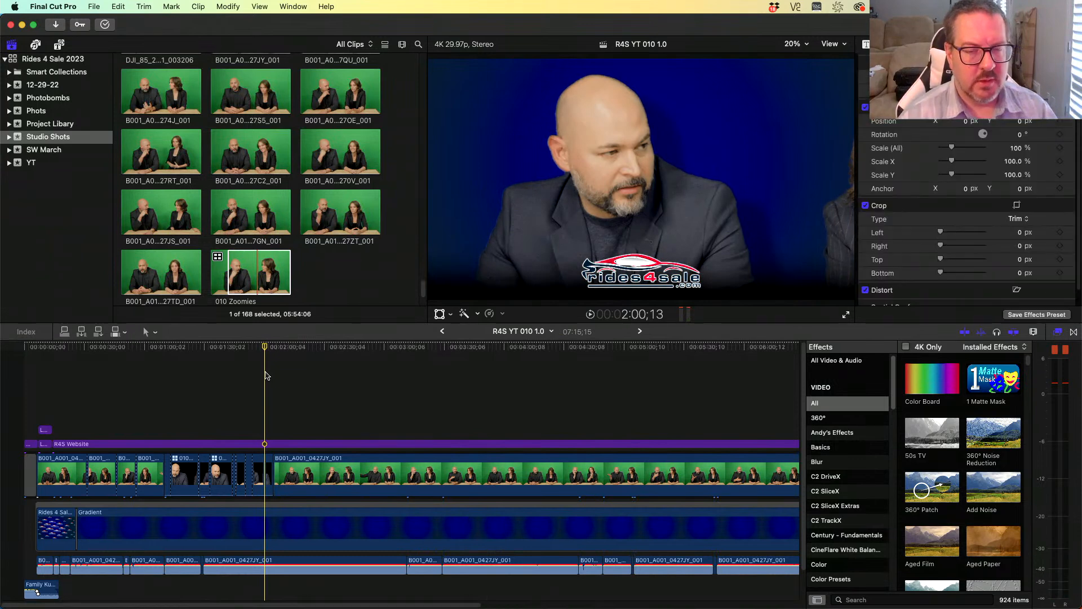
pyautogui.press('space')
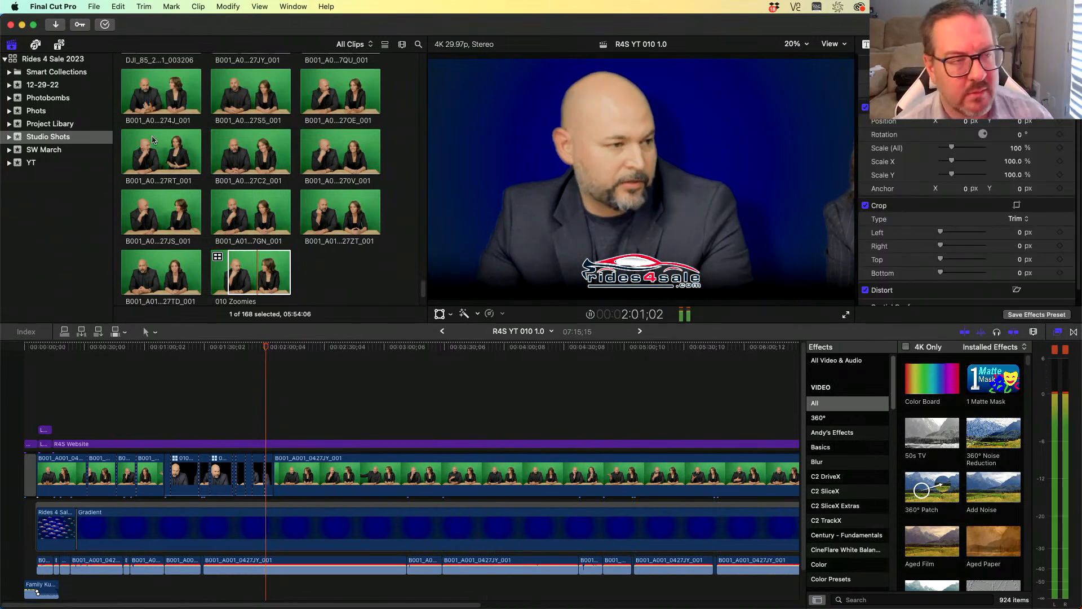
pyautogui.click(59, 45)
pyautogui.click(412, 62)
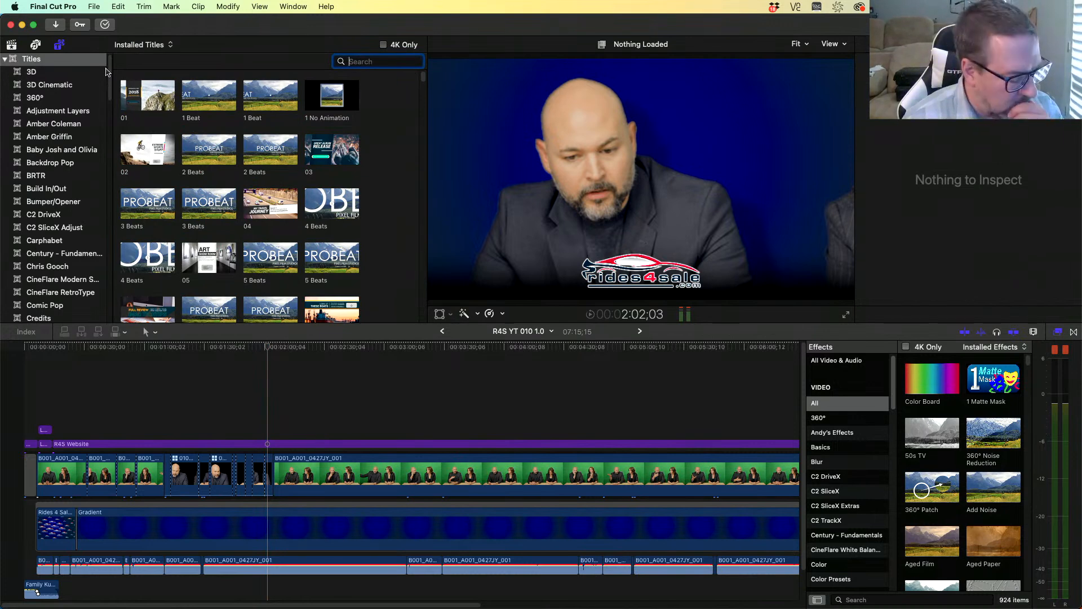
pyautogui.scroll(-20, 70, 118)
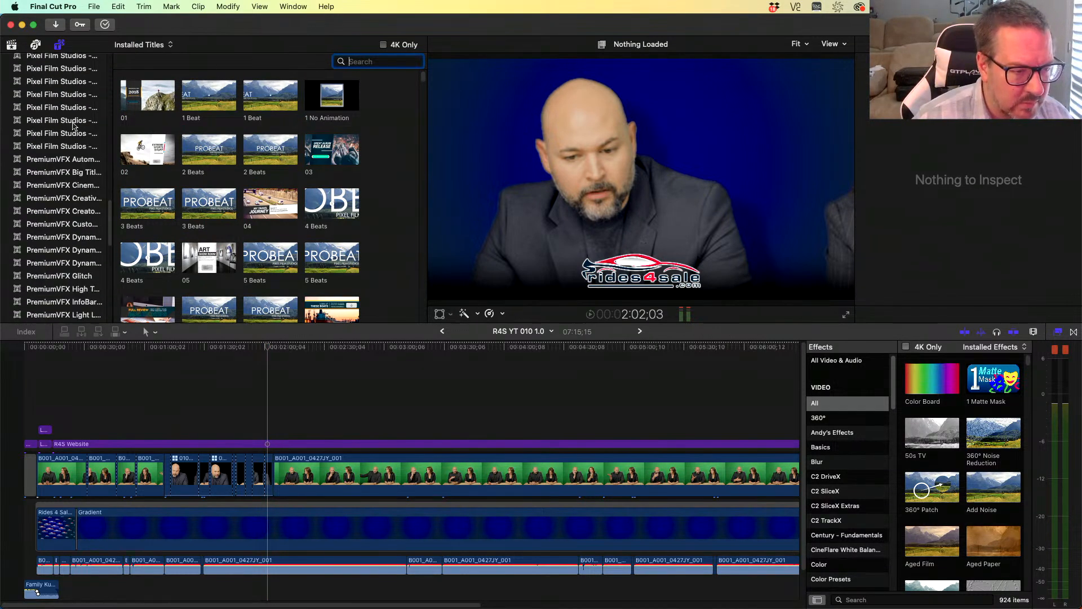
pyautogui.scroll(-5, 82, 149)
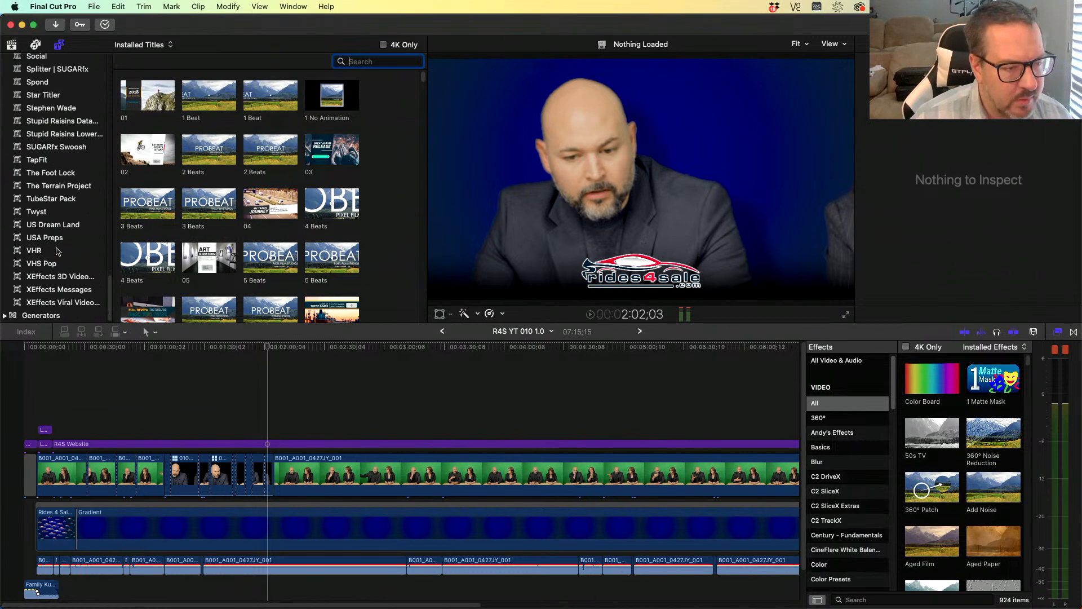
pyautogui.click(57, 251)
pyautogui.scroll(-10, 359, 201)
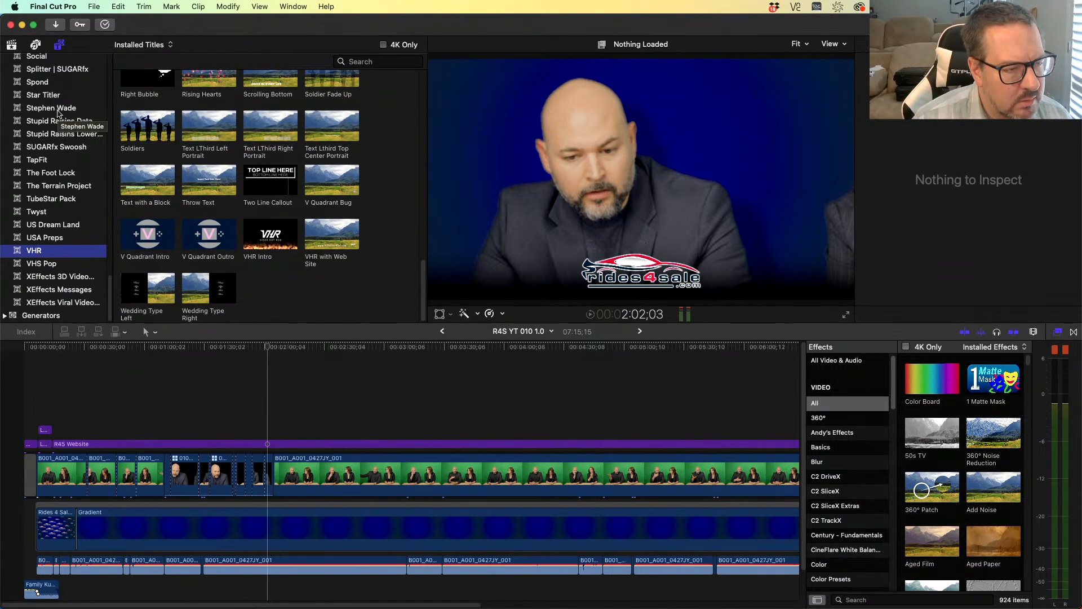
pyautogui.scroll(5, 58, 114)
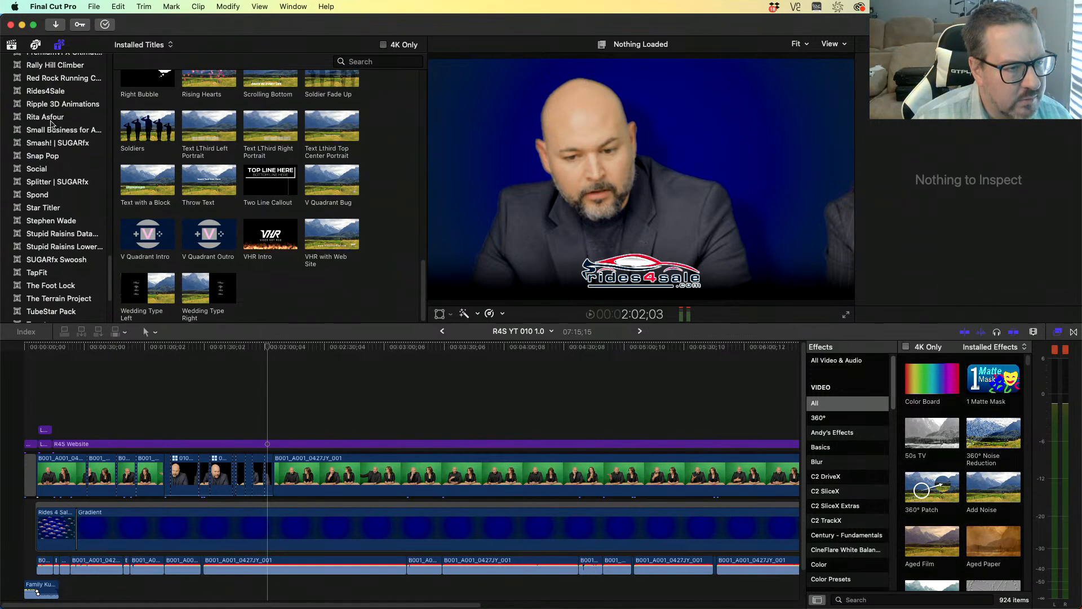
pyautogui.click(48, 93)
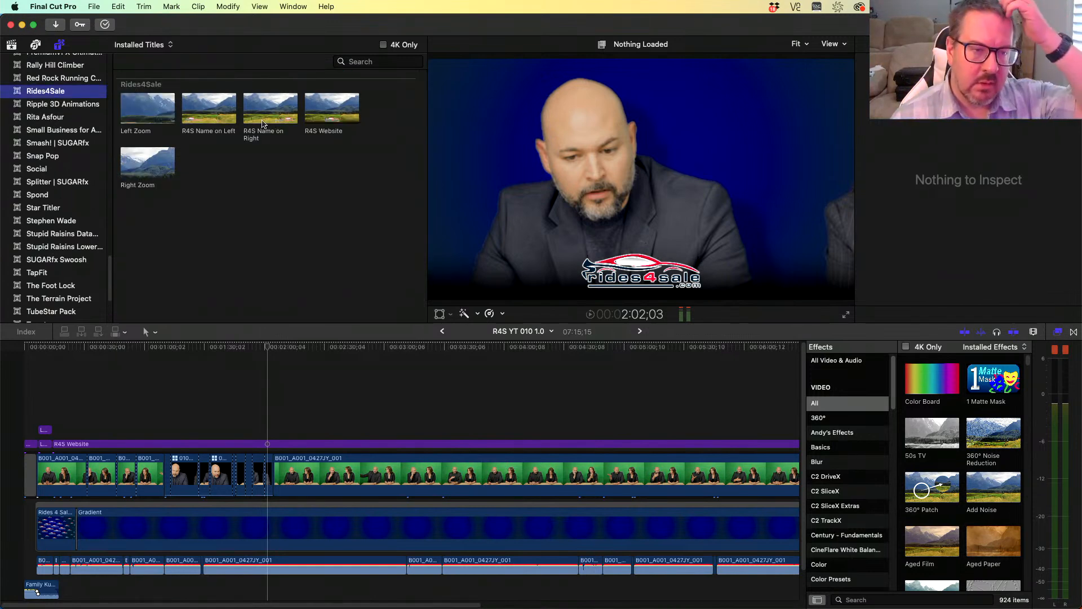
# - Preview the Left Zoom title and connect it above the B001 clip at about 2:16
pyautogui.click(139, 117)
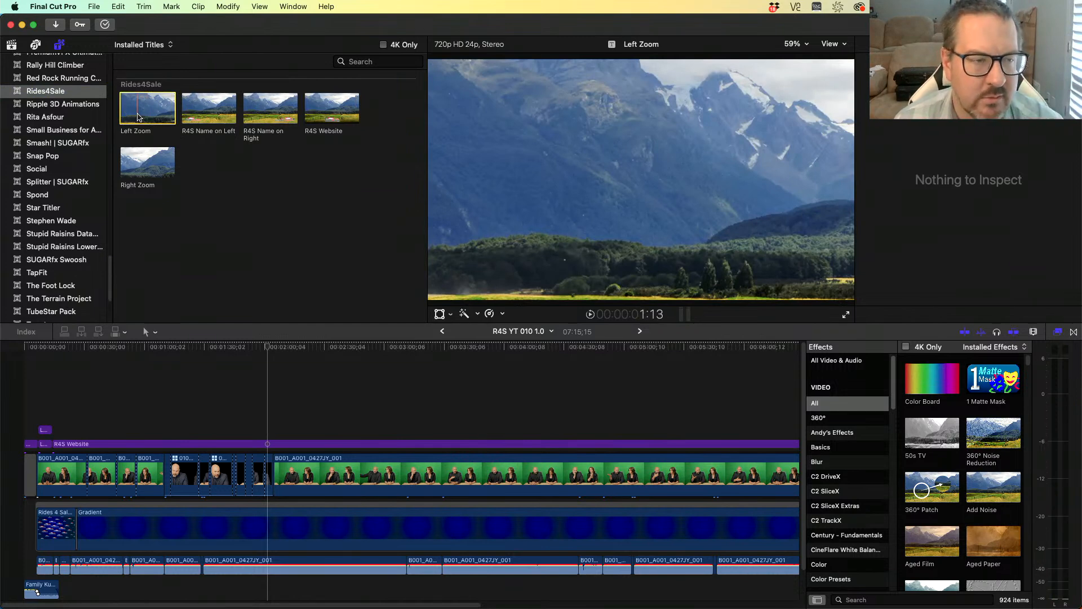
pyautogui.scroll(15, 34, 113)
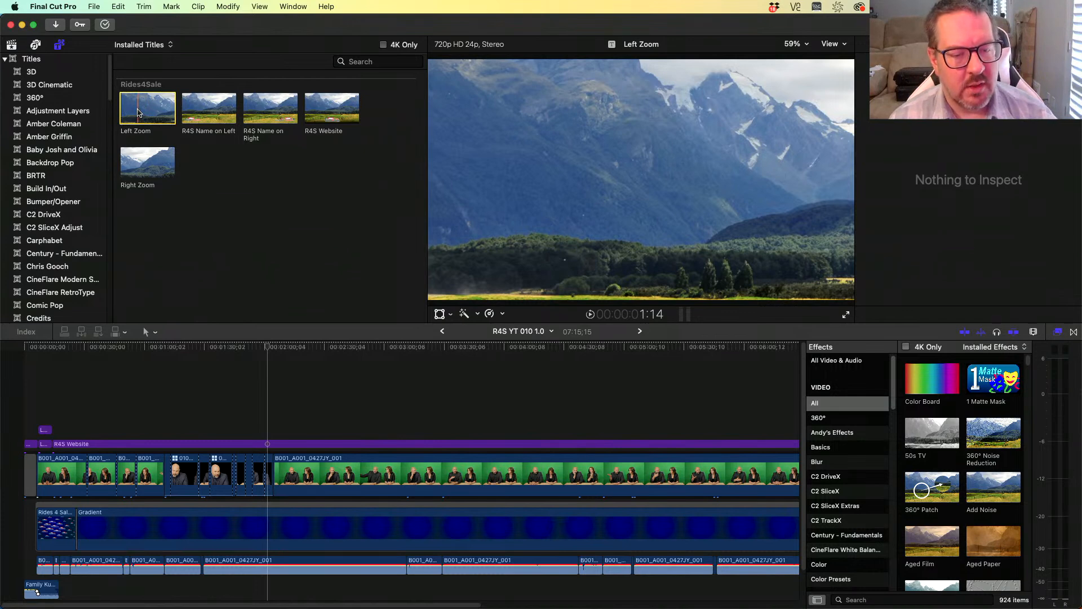
pyautogui.moveTo(274, 349); pyautogui.dragTo(297, 360)
pyautogui.moveTo(146, 108); pyautogui.dragTo(302, 395)
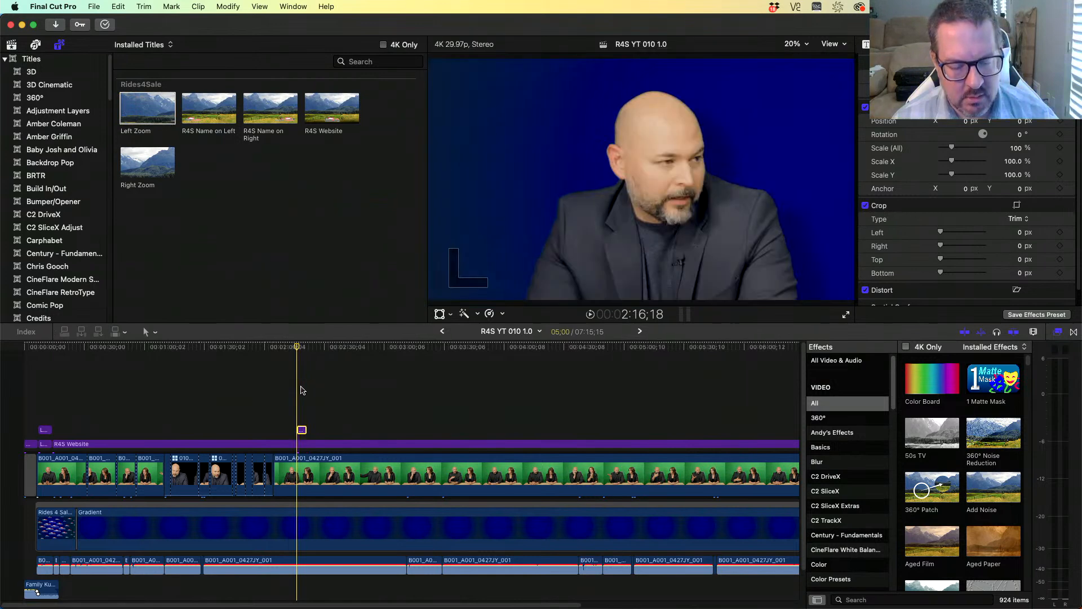
# - Extend the Left Zoom title's end so it lasts longer, then select it
pyautogui.press('space')
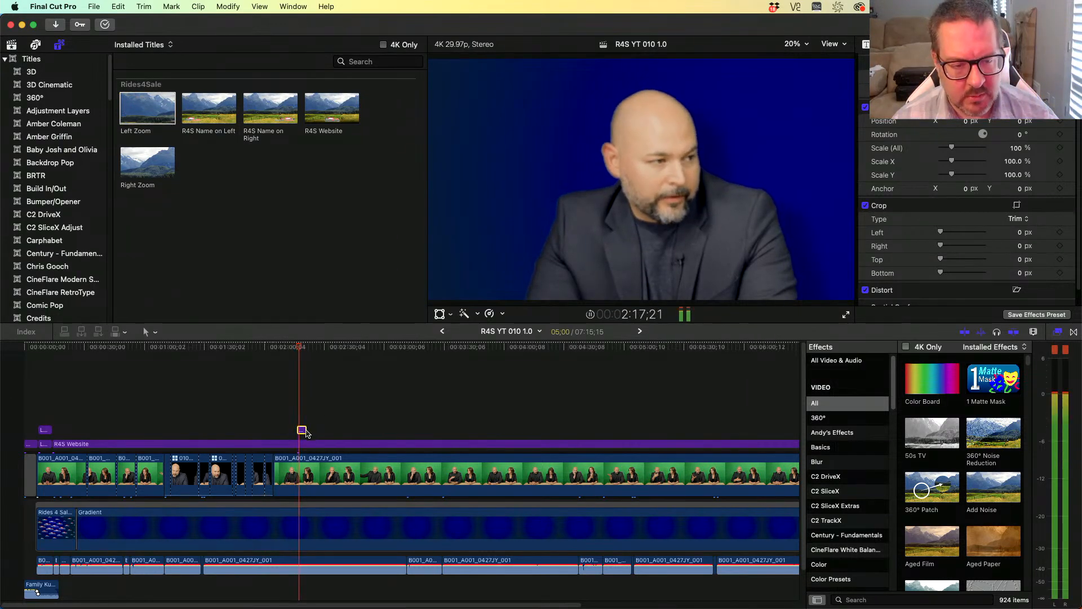
pyautogui.moveTo(305, 431); pyautogui.dragTo(347, 431)
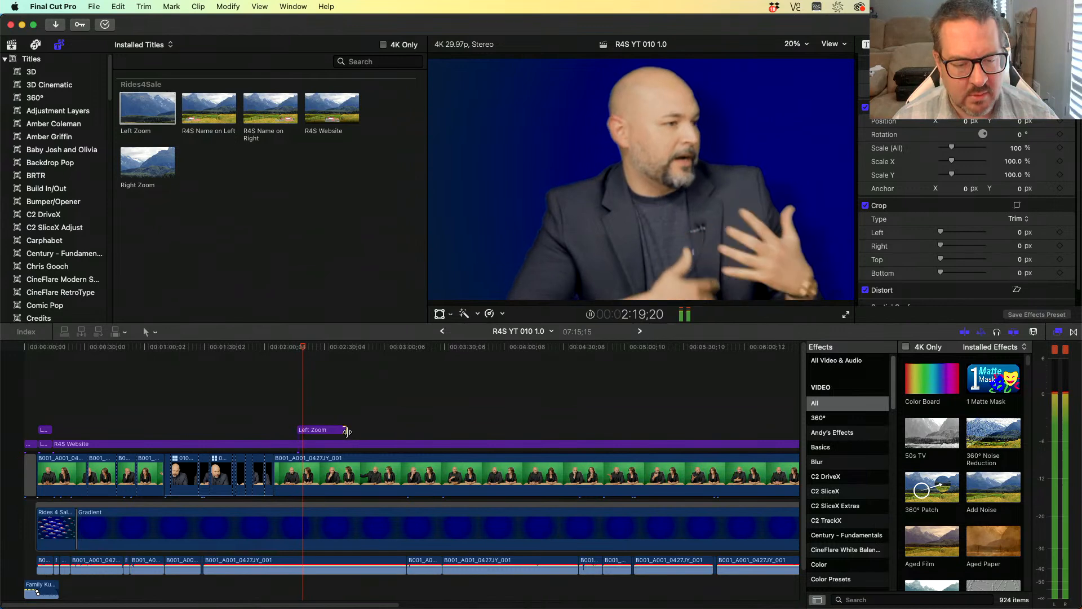
pyautogui.click(319, 432)
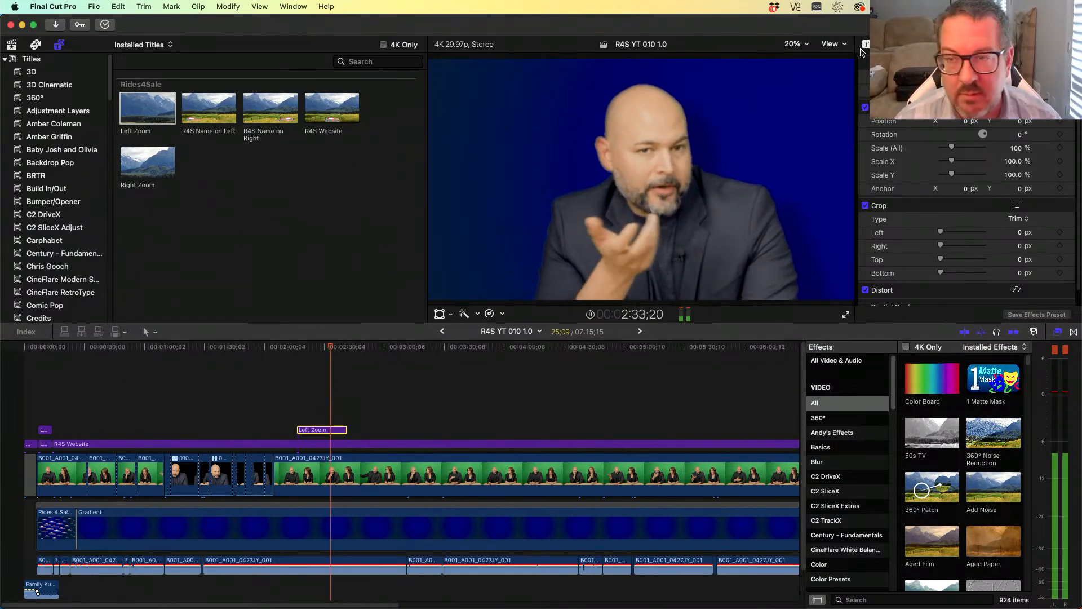
# - Open the Left Zoom title's published parameters and set its Position to 55.1 px X and -12.4 px Y
pyautogui.moveTo(853, 27); pyautogui.dragTo(657, 27)
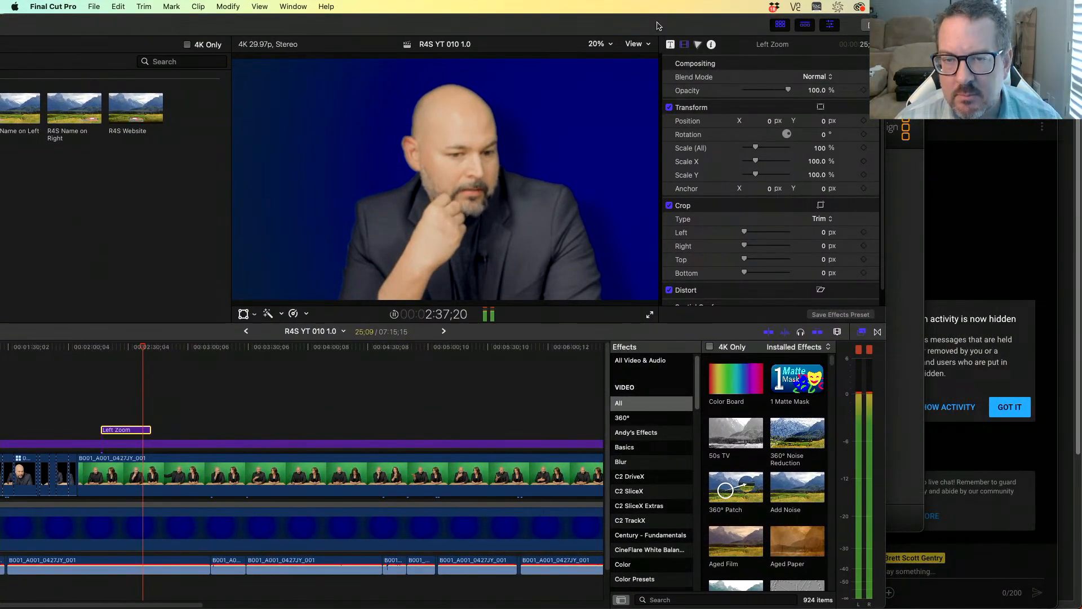
pyautogui.click(670, 44)
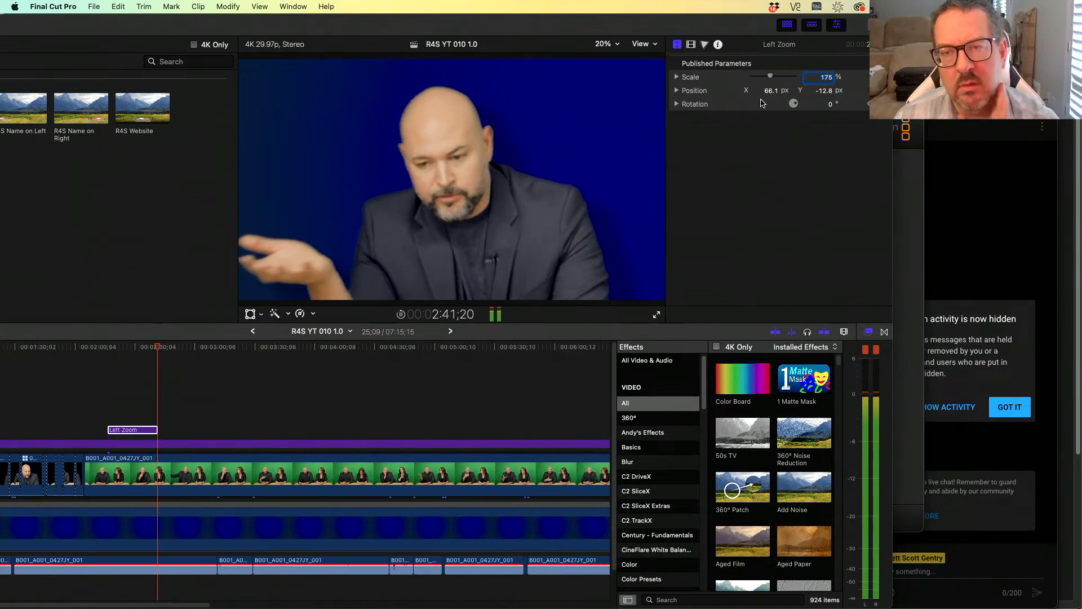
pyautogui.click(110, 347)
pyautogui.press('space')
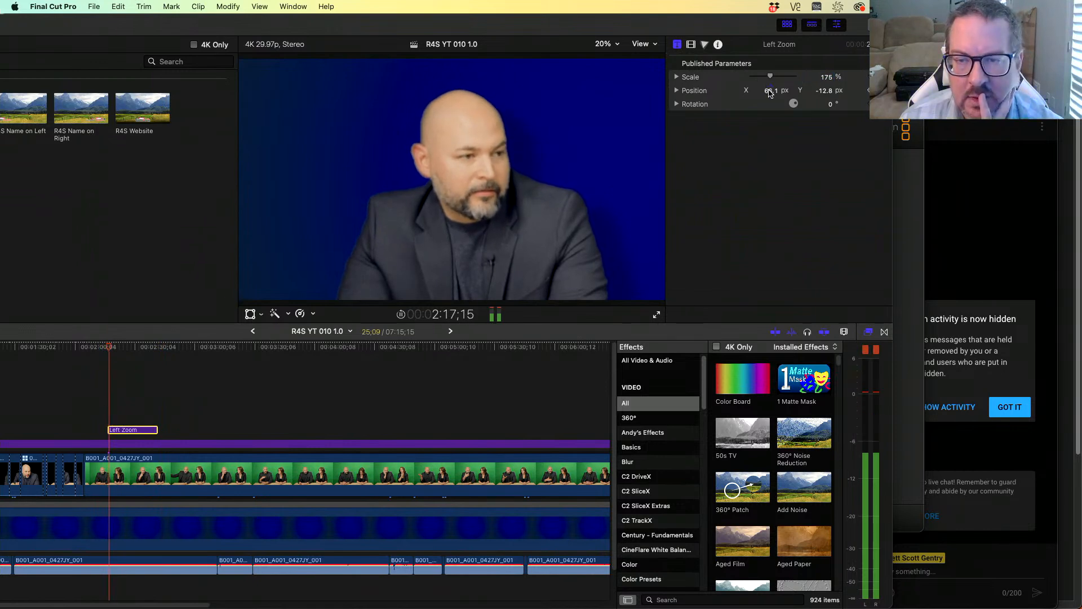
pyautogui.moveTo(767, 91); pyautogui.dragTo(767, 95)
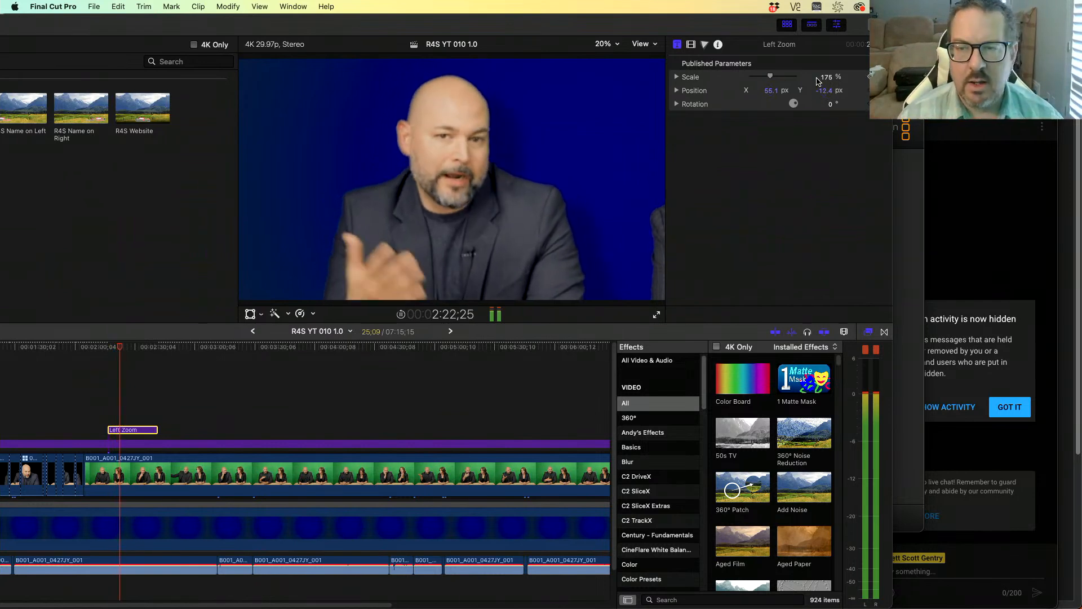
pyautogui.click(226, 348)
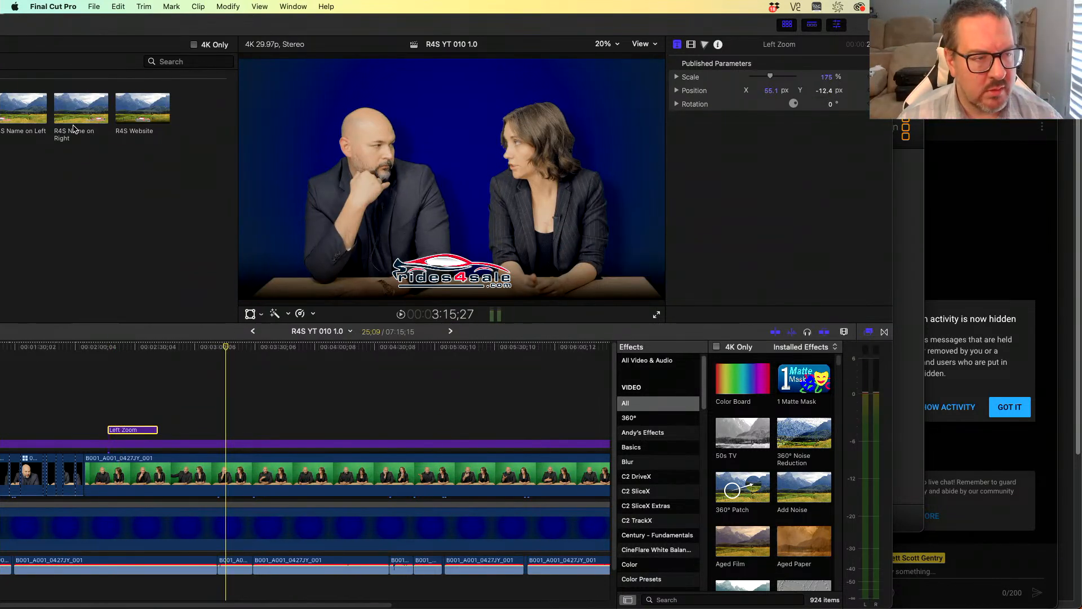
# - Connect the Right Zoom title above the clip at about 3:15 and extend its end slightly
pyautogui.moveTo(104, 28); pyautogui.dragTo(282, 12)
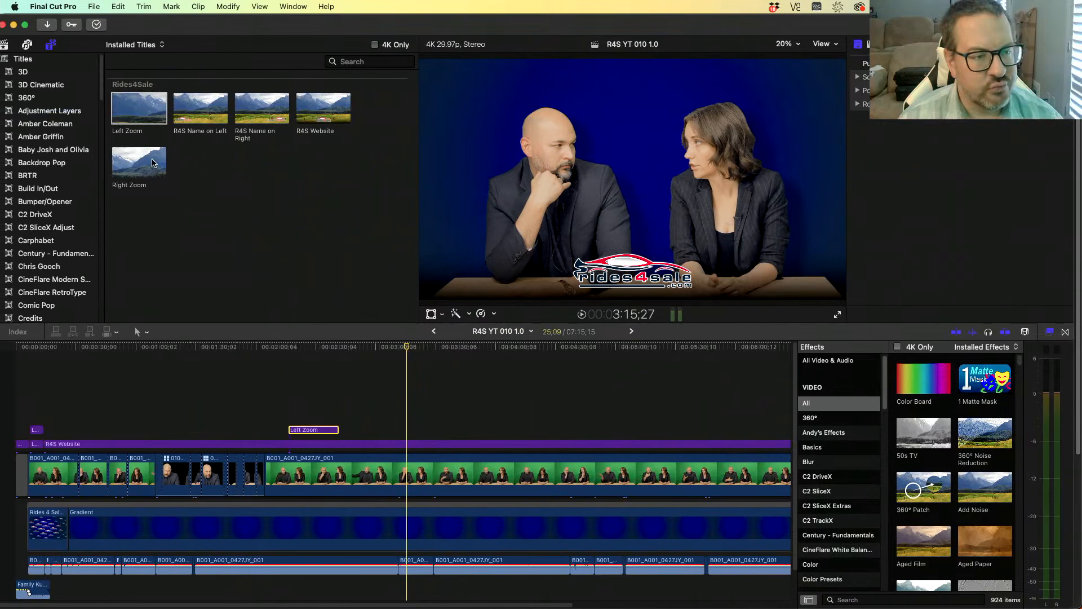
pyautogui.moveTo(143, 176); pyautogui.dragTo(410, 429)
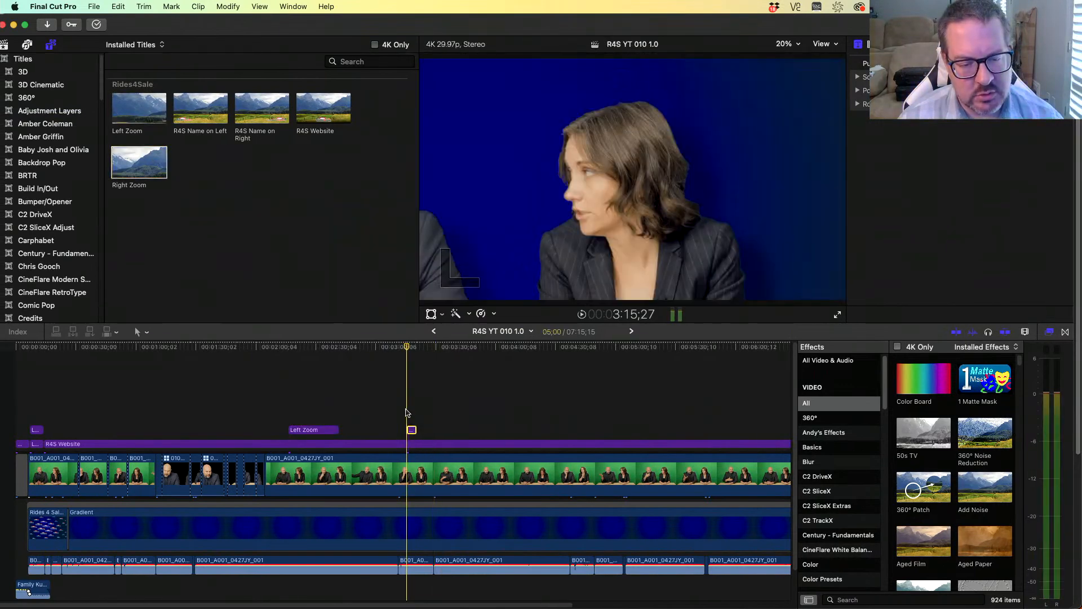
pyautogui.press('space')
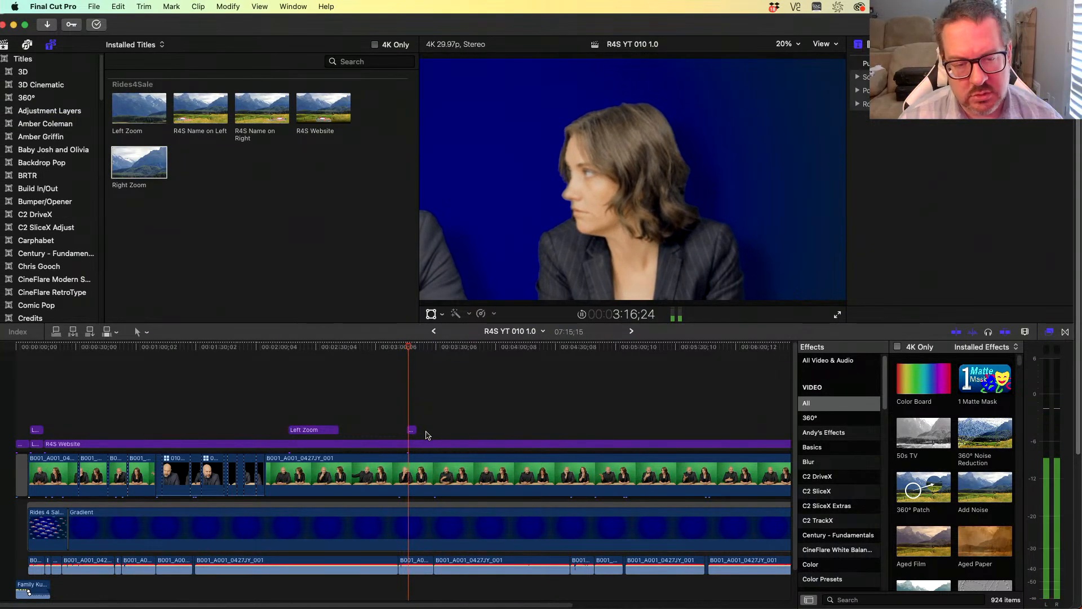
pyautogui.moveTo(415, 430); pyautogui.dragTo(423, 429)
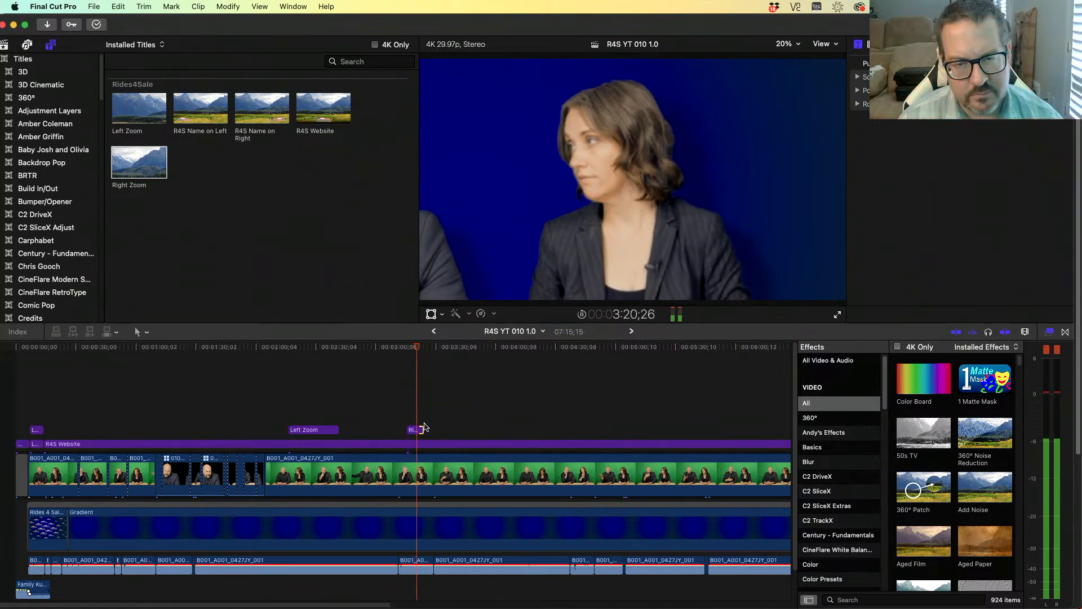
pyautogui.click(420, 430)
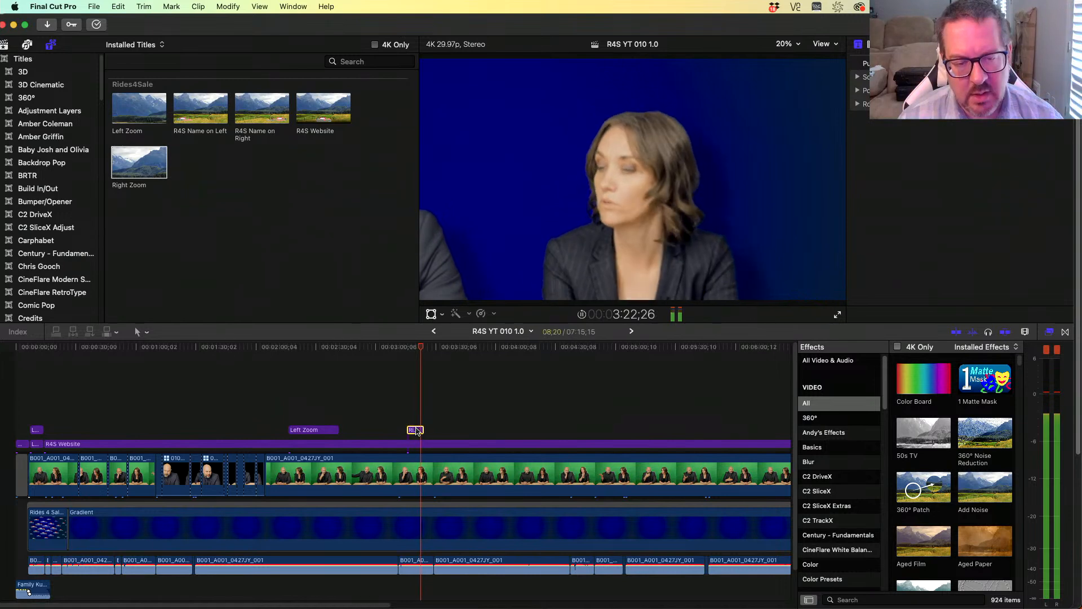
# - Open the Right Zoom title in Motion, dismissing the plug-in update alerts
pyautogui.rightClick(125, 168)
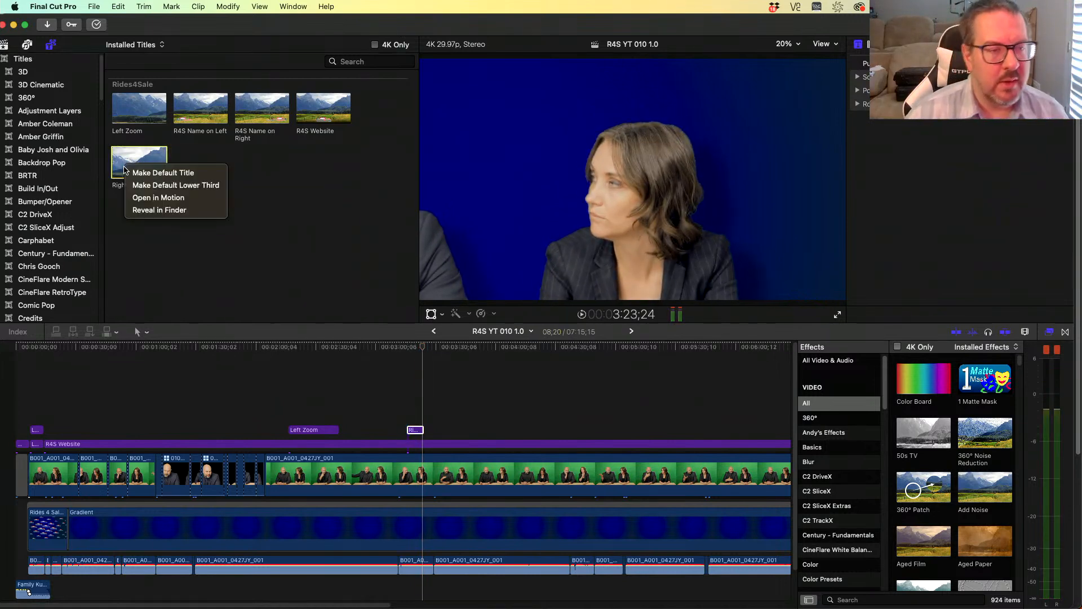
pyautogui.click(145, 198)
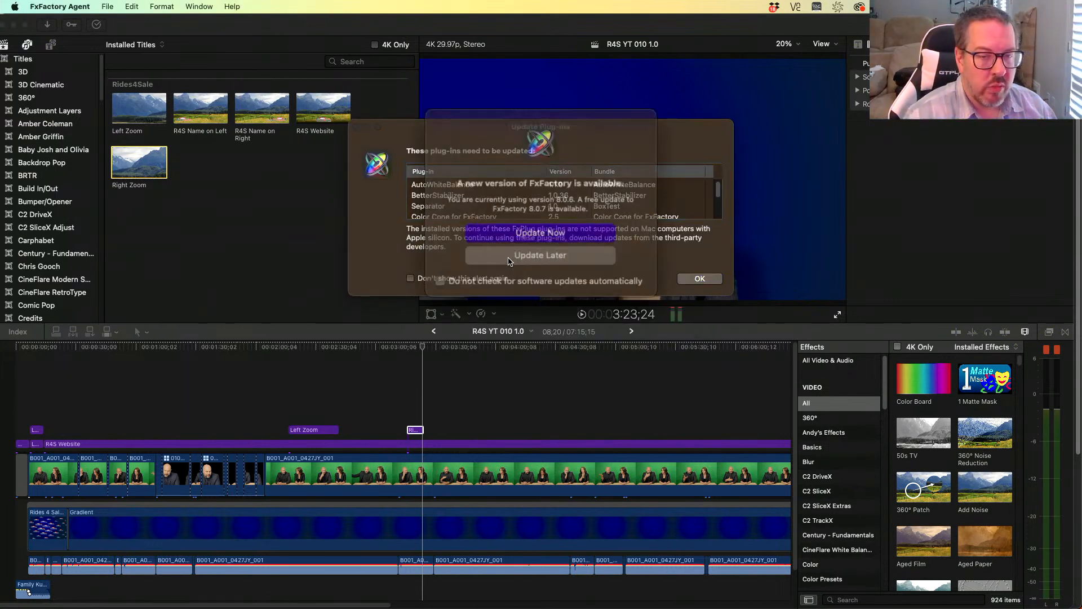
pyautogui.click(561, 248)
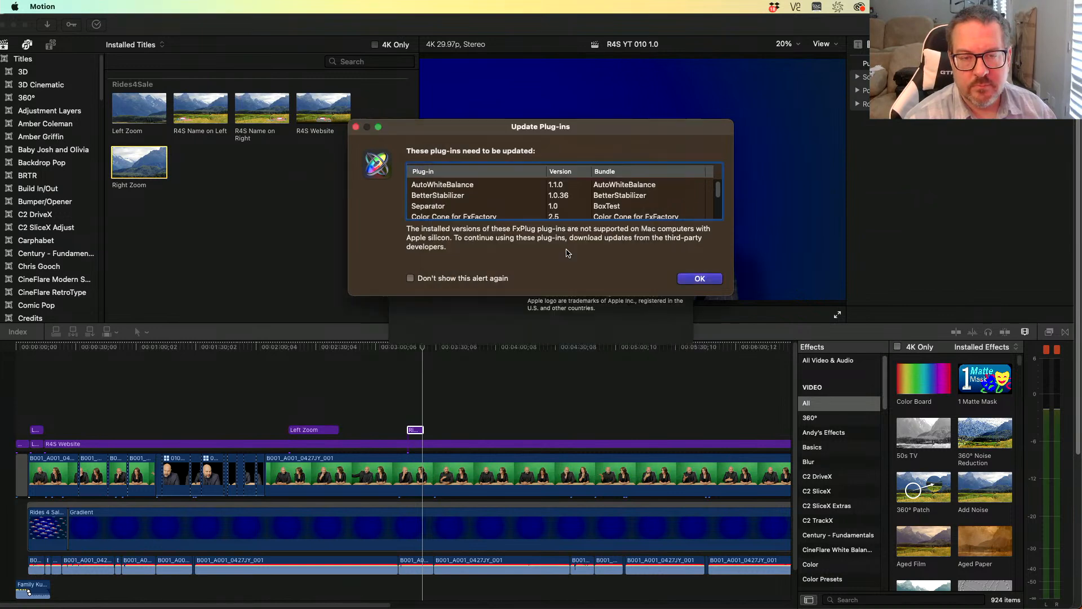
pyautogui.click(698, 282)
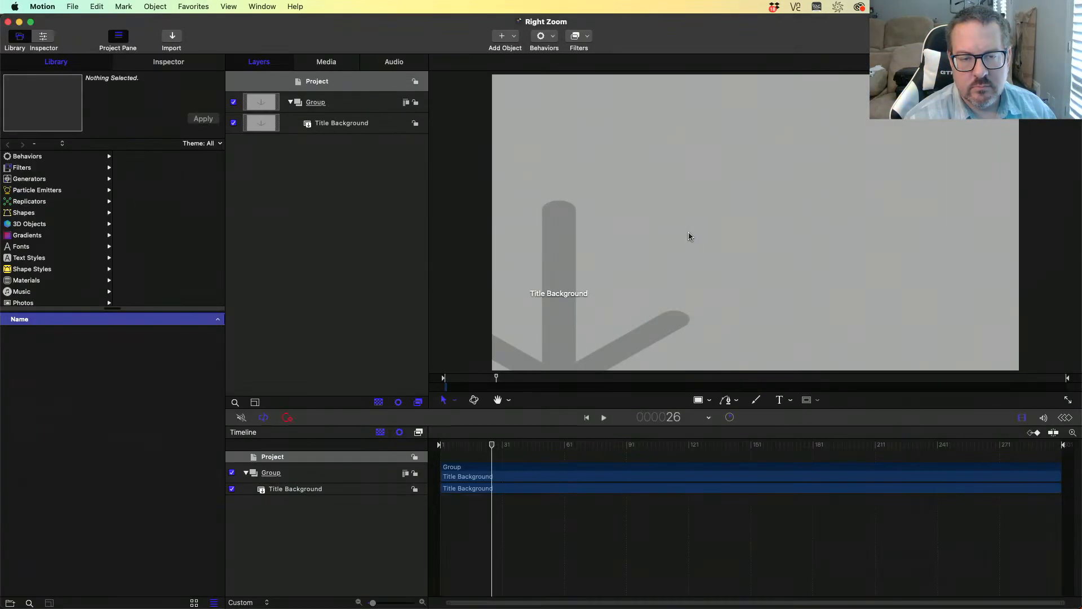
# - Select the Group layer and inspect its Transform properties, including the Position animation options
pyautogui.click(357, 129)
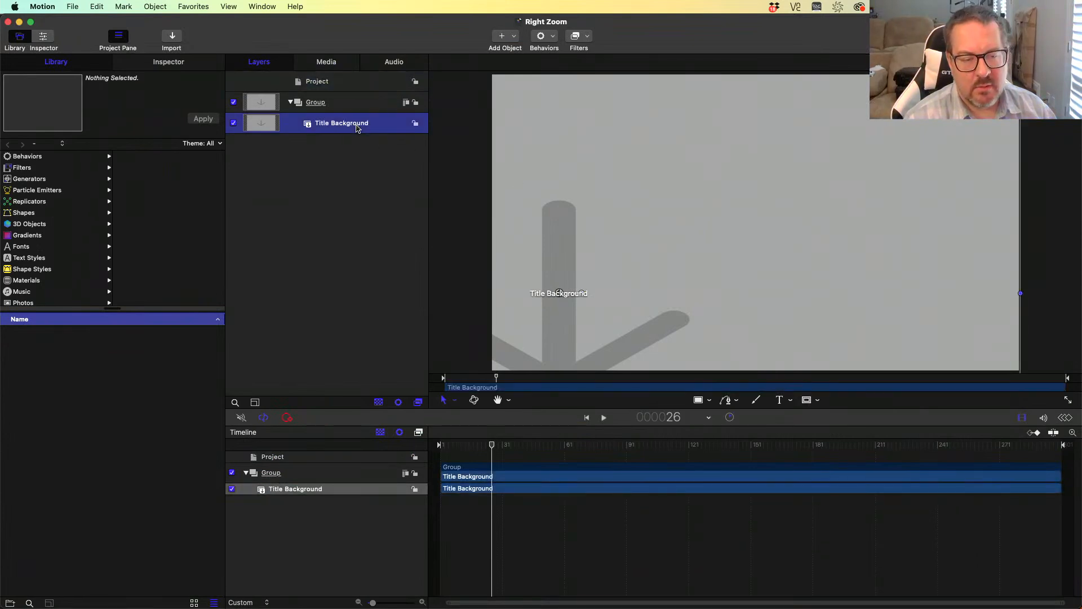
pyautogui.click(361, 103)
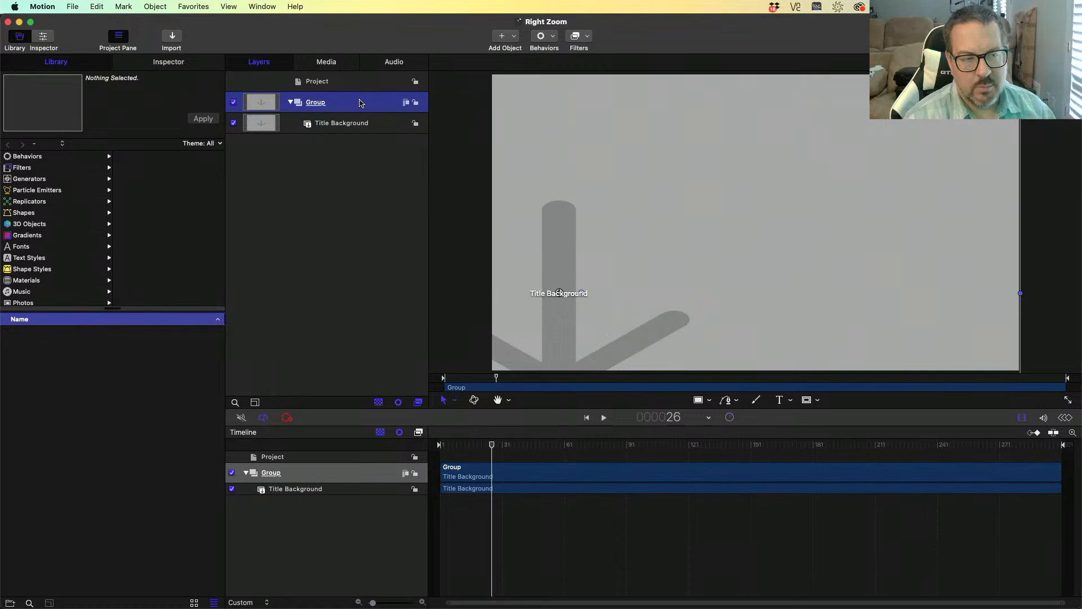
pyautogui.click(169, 62)
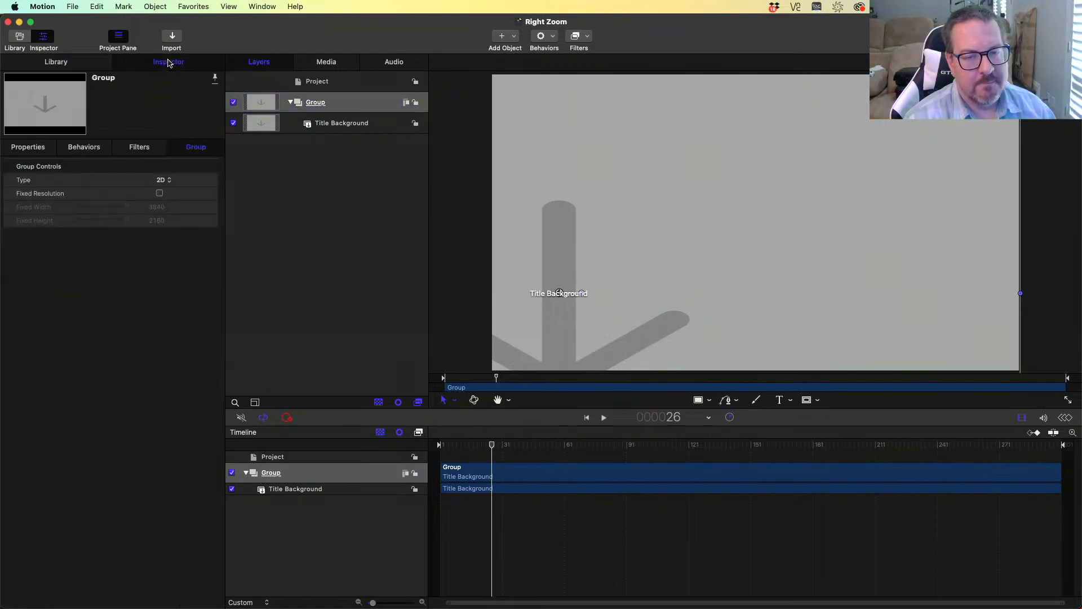
pyautogui.click(28, 151)
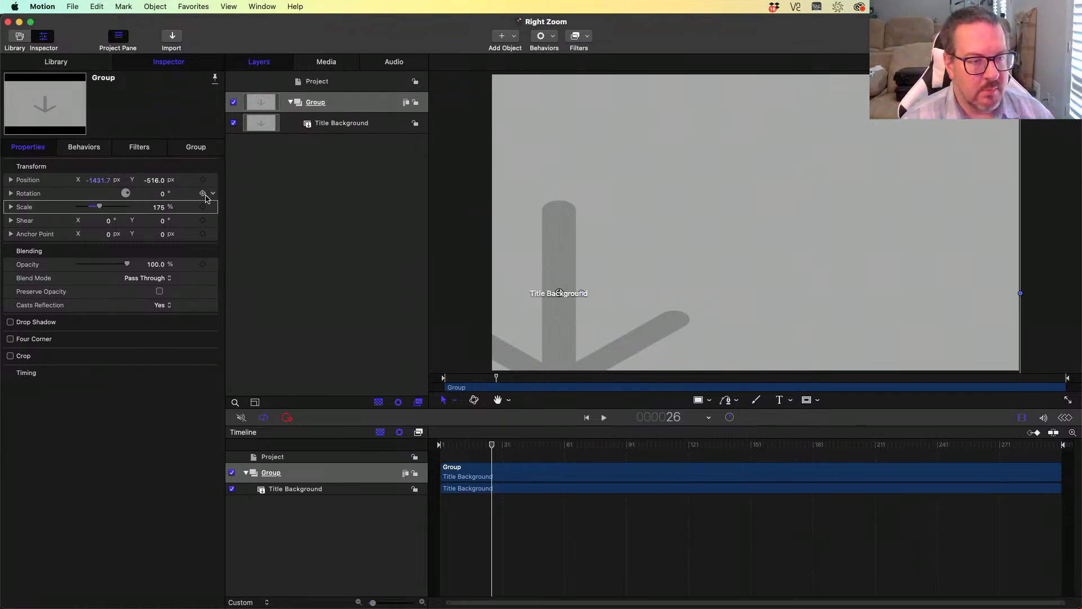
pyautogui.click(214, 180)
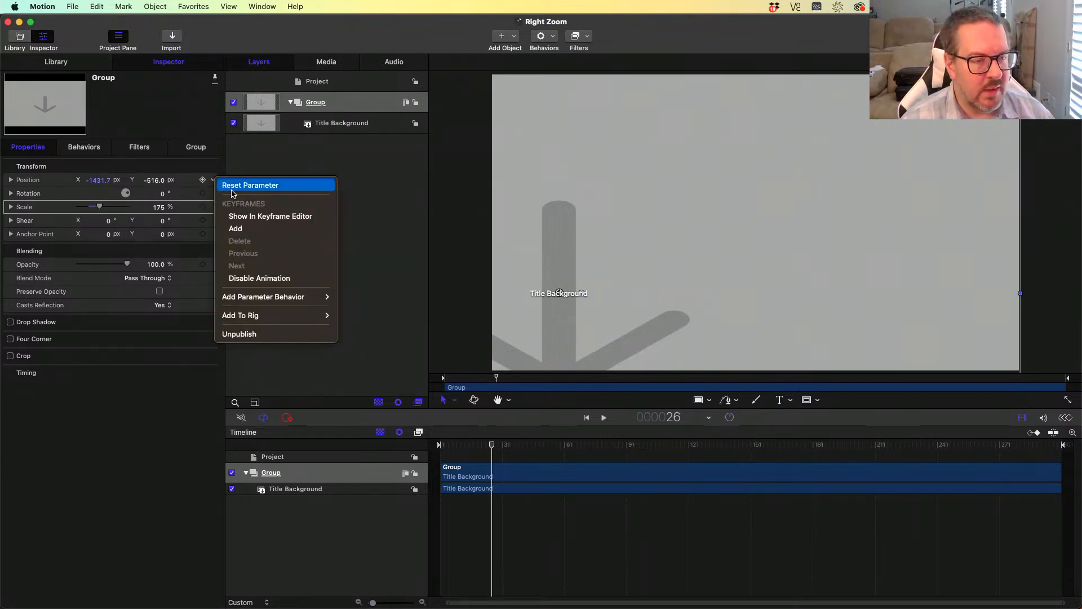
pyautogui.click(150, 391)
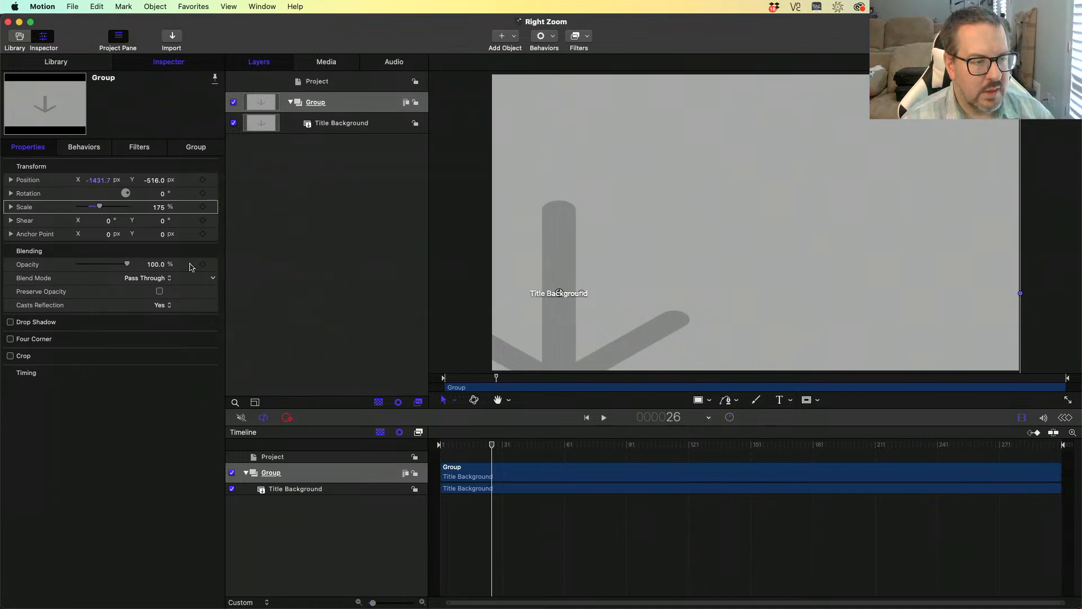
# - Inspect the Group layer's Scale animation options, then switch back to Final Cut Pro
pyautogui.click(213, 208)
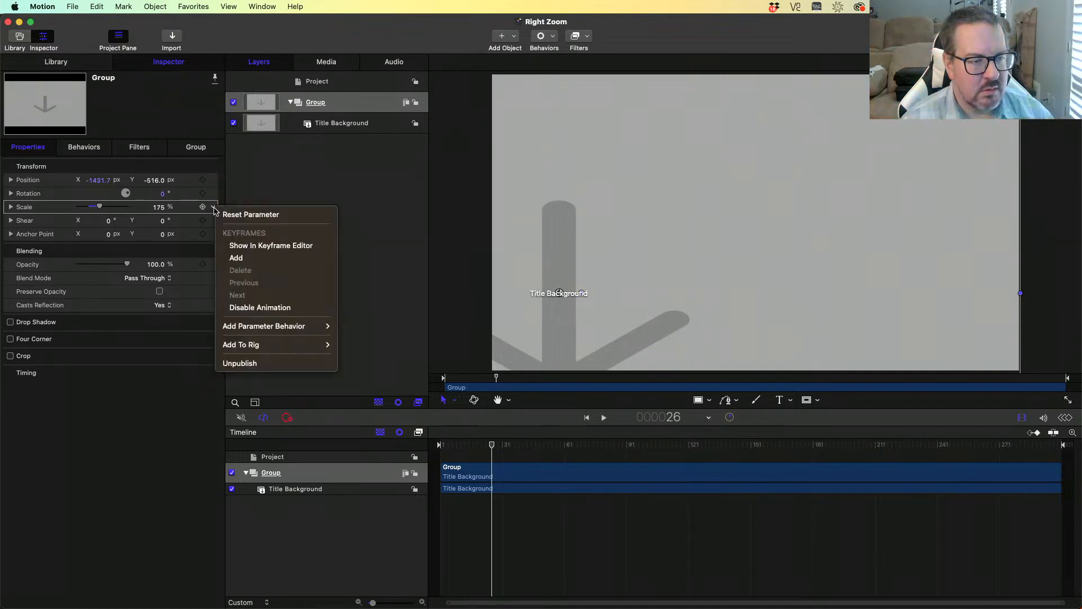
pyautogui.click(125, 440)
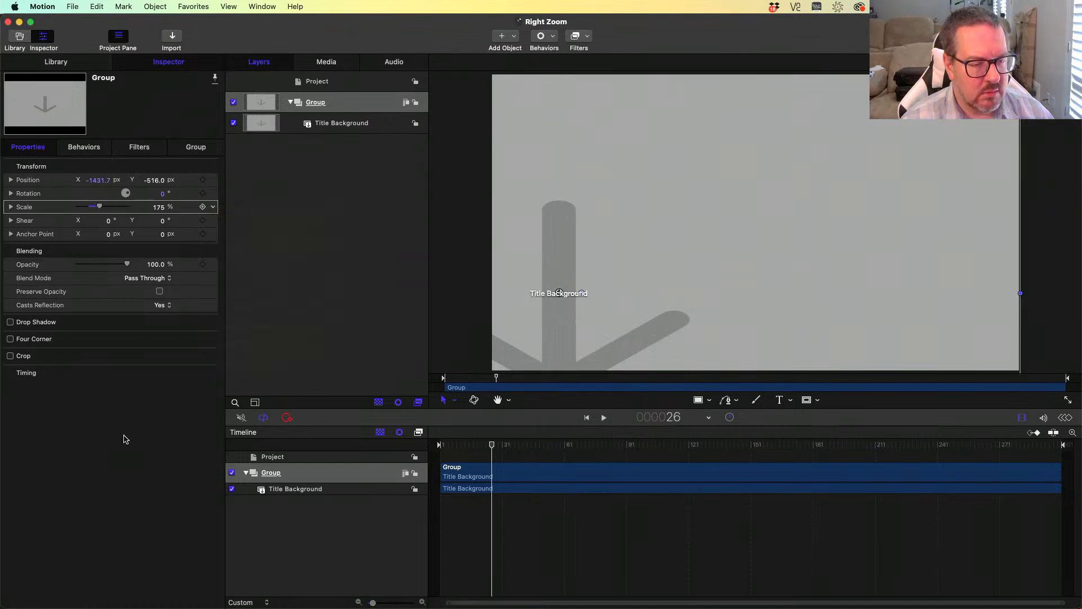
pyautogui.click(296, 490)
pyautogui.click(302, 477)
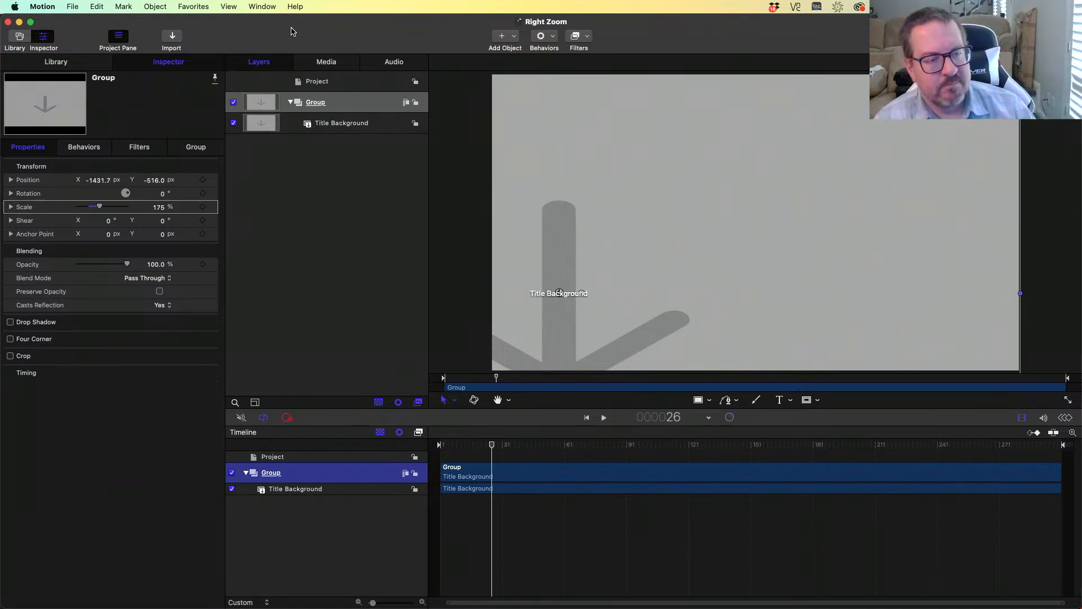
pyautogui.press('super+Tab')
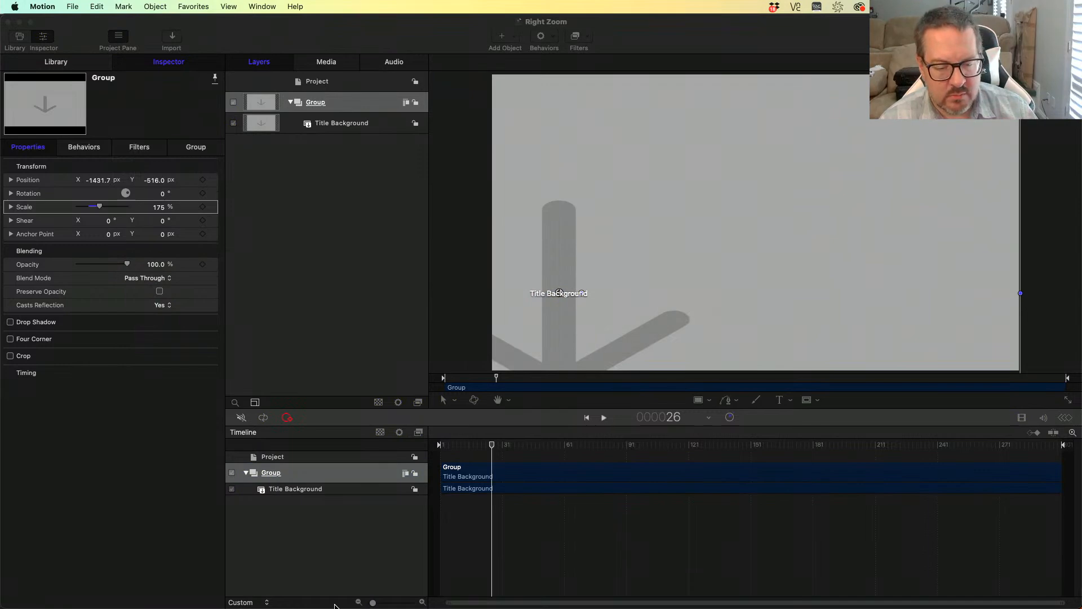
pyautogui.moveTo(354, 607)
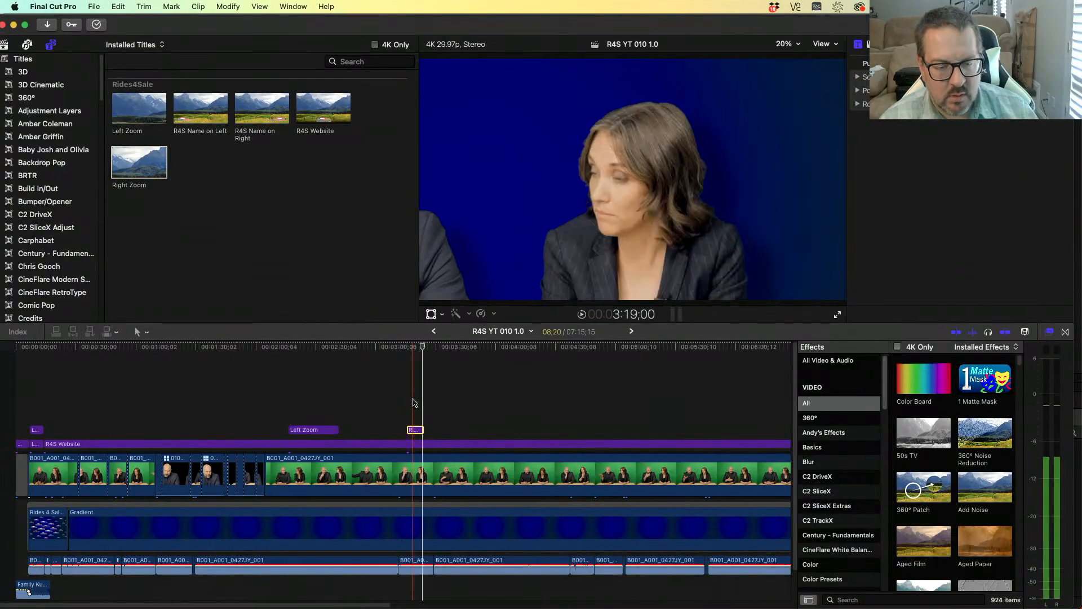
# - Try changing the Right Zoom title's Rotation parameter, then undo the change
pyautogui.moveTo(745, 17); pyautogui.dragTo(439, 17)
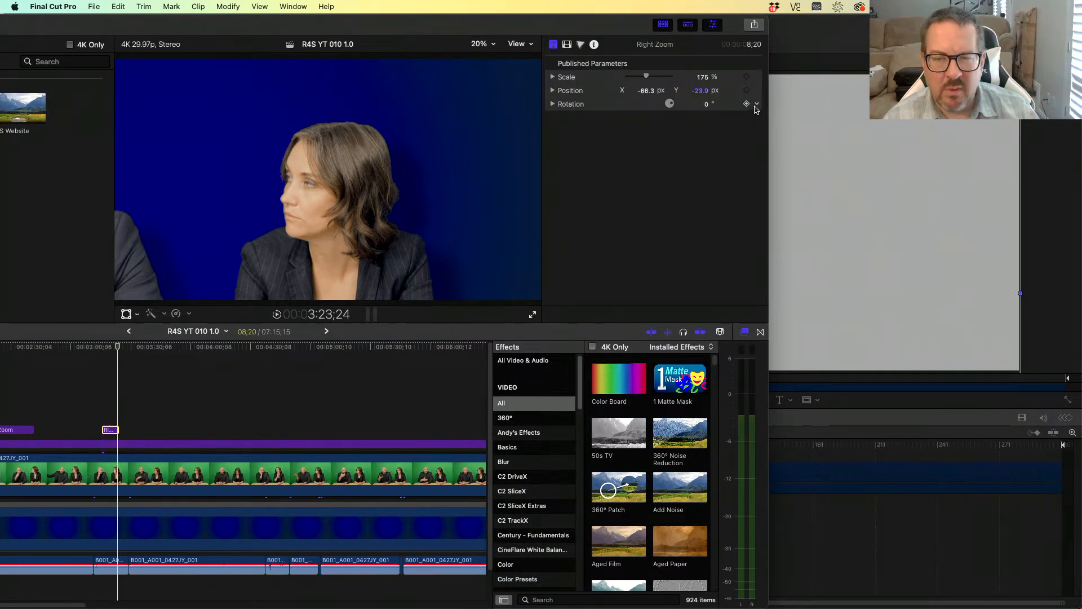
pyautogui.moveTo(673, 105); pyautogui.dragTo(671, 107)
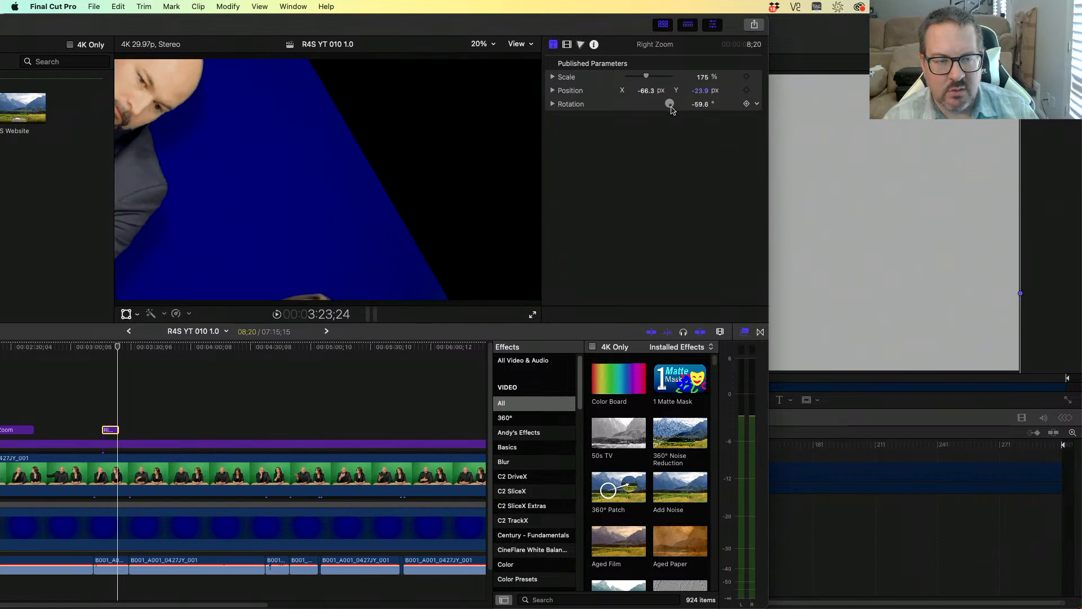
pyautogui.press('super+z')
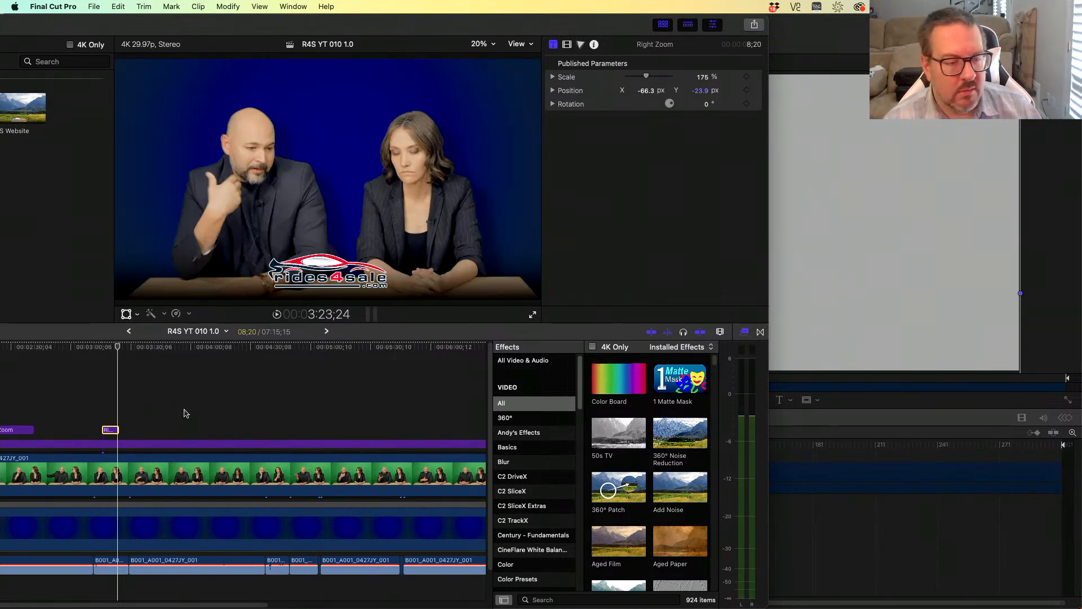
# - Duplicate the Left Zoom title to a later point in the dialogue at about 3:55
pyautogui.click(88, 401)
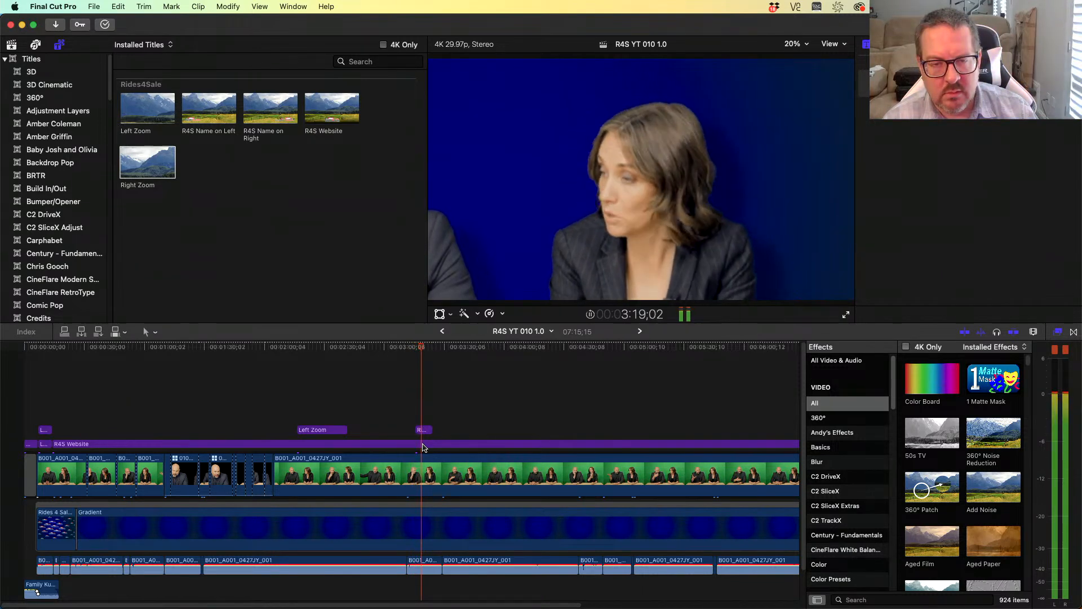
pyautogui.moveTo(431, 348); pyautogui.dragTo(456, 348)
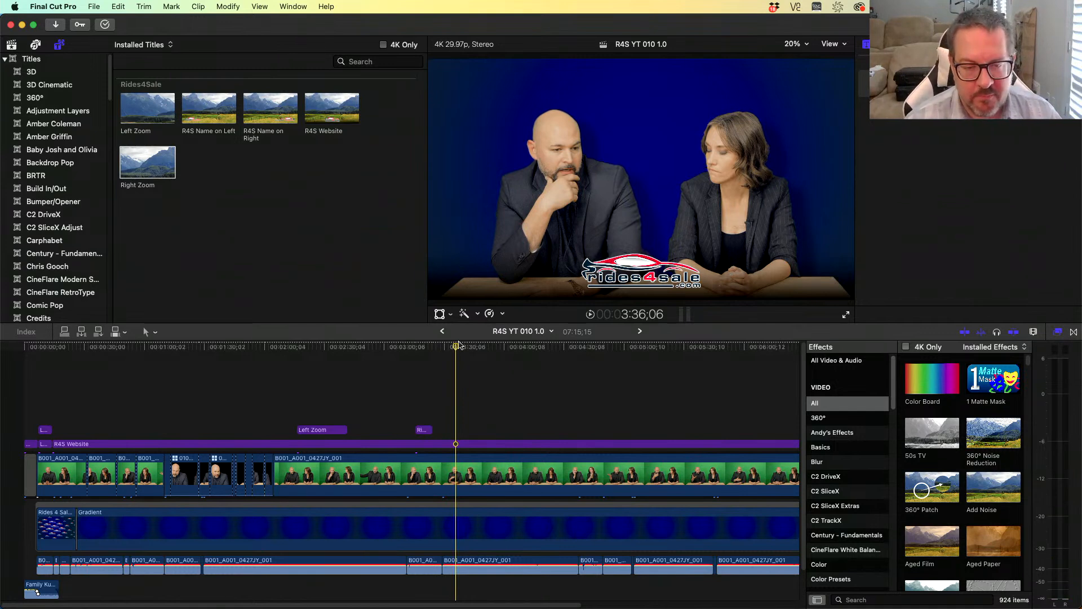
pyautogui.moveTo(459, 349); pyautogui.dragTo(456, 348)
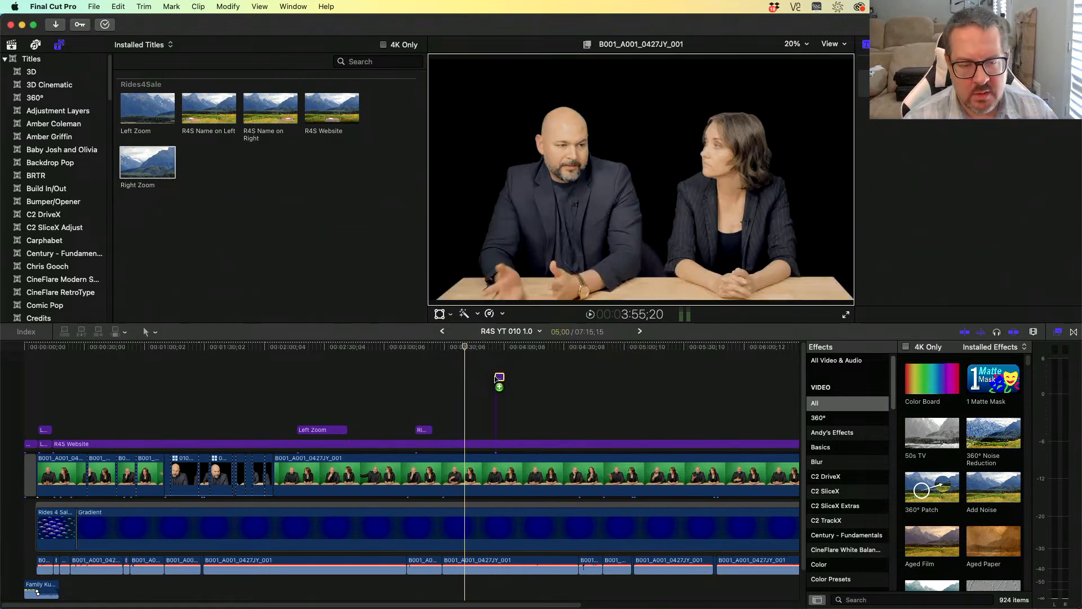
pyautogui.moveTo(315, 430); pyautogui.dragTo(558, 429)
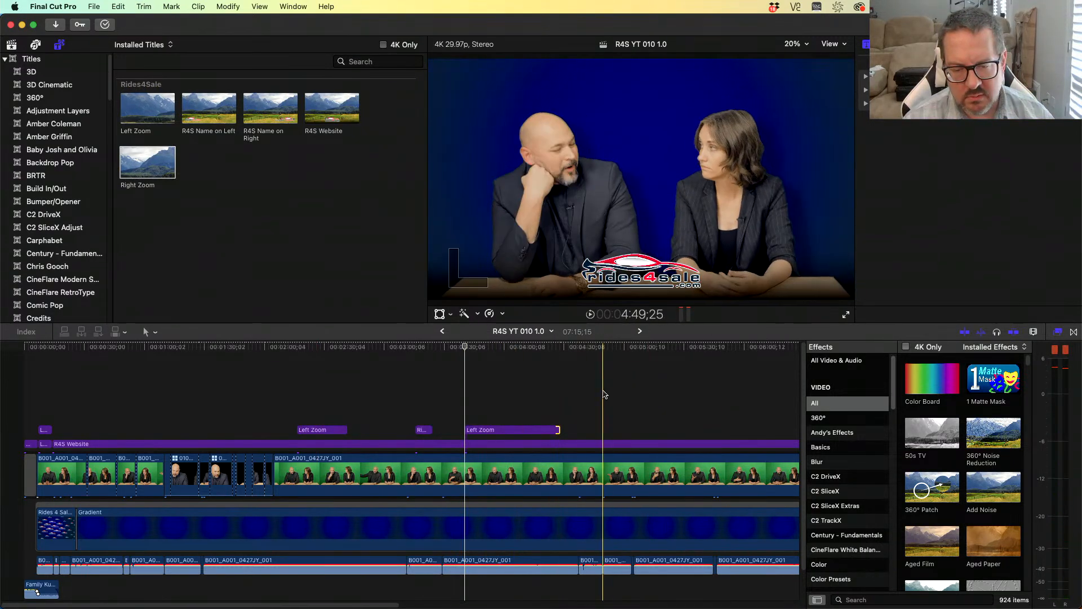
# - Place further copies of the Right Zoom and Left Zoom titles at later moments in the dialogue
pyautogui.moveTo(421, 429); pyautogui.dragTo(596, 427)
pyautogui.press('space')
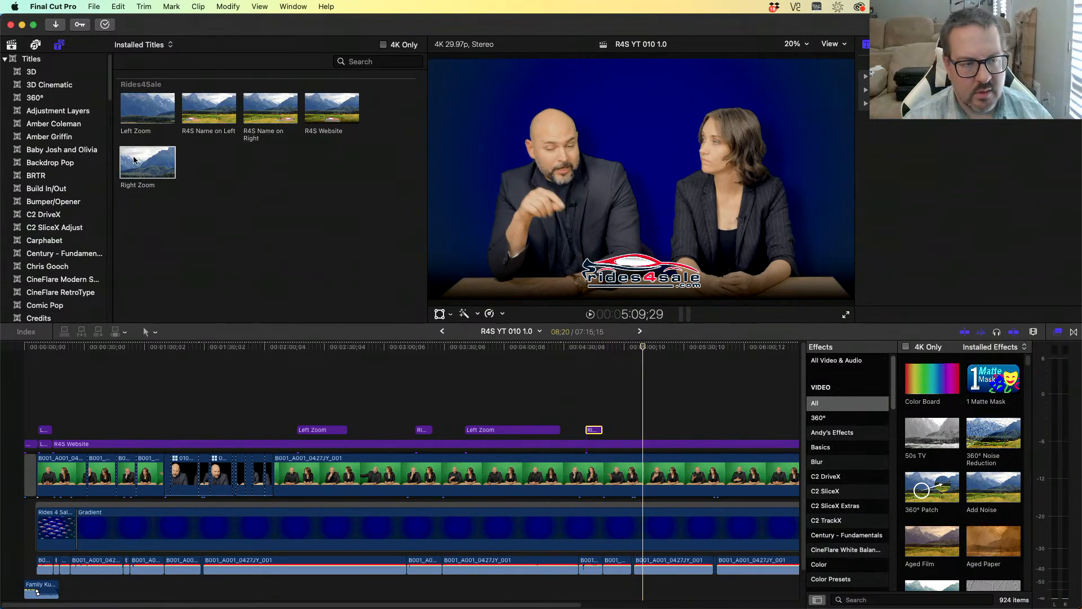
pyautogui.moveTo(496, 431); pyautogui.dragTo(702, 429)
pyautogui.press('super+b')
pyautogui.moveTo(502, 430); pyautogui.dragTo(521, 429)
# - Add another Left Zoom title copy near the end of the clip and play it back
pyautogui.moveTo(709, 345); pyautogui.dragTo(226, 386)
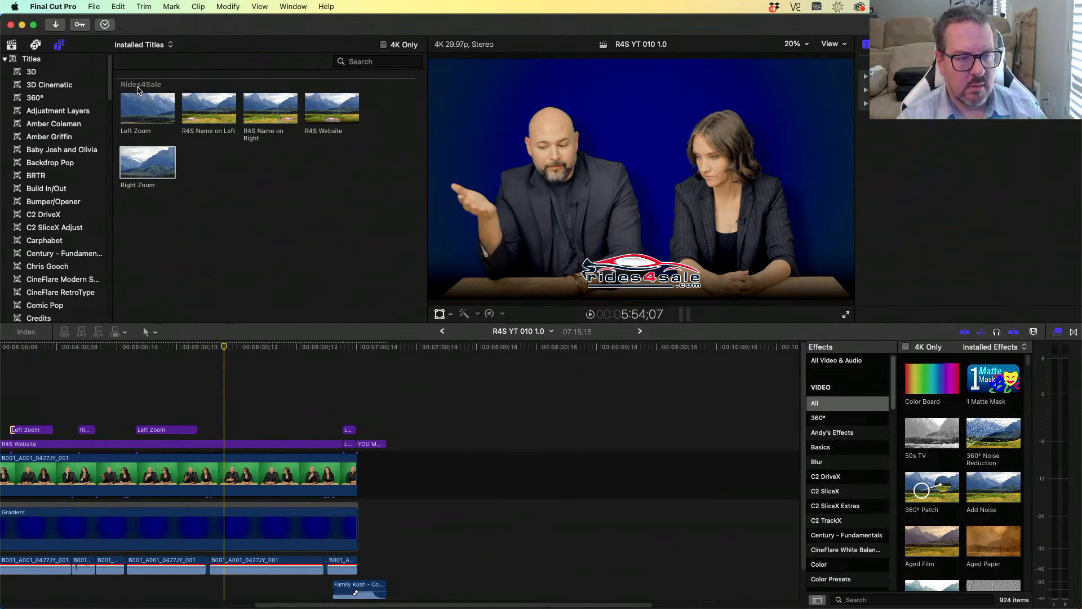
pyautogui.moveTo(166, 431); pyautogui.dragTo(253, 415)
pyautogui.press('space')
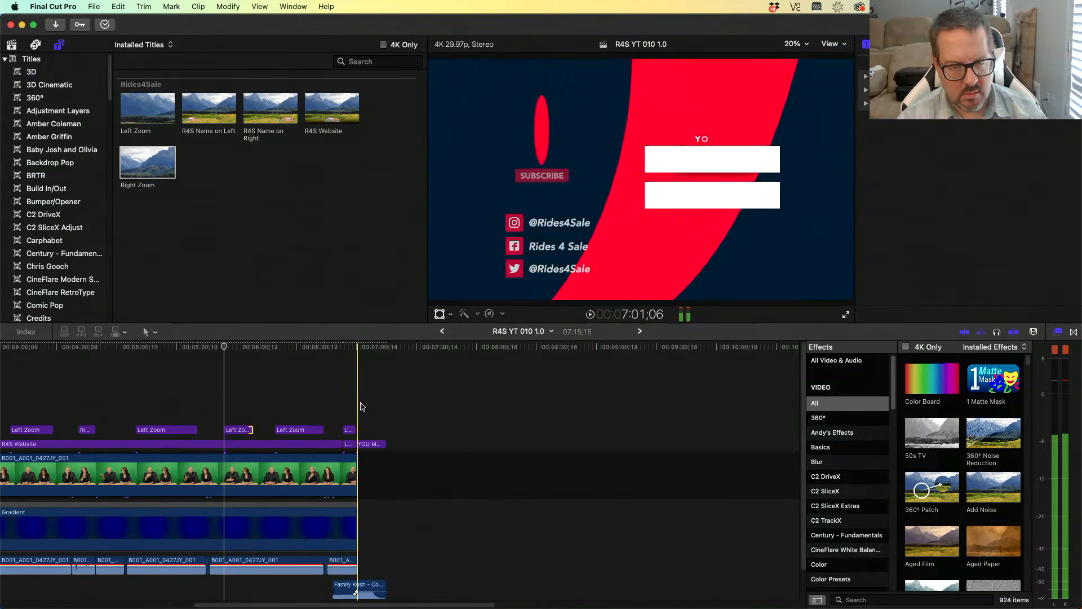
pyautogui.moveTo(365, 352); pyautogui.dragTo(87, 374)
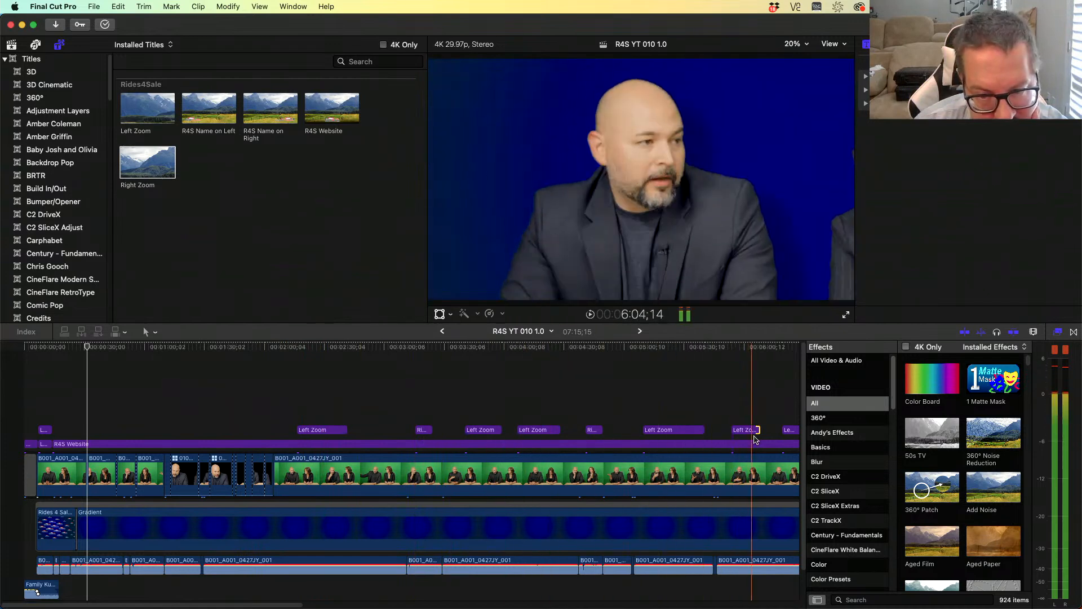
# - Scrub and play through the later zoom sections to review the punch-ins
pyautogui.click(752, 349)
pyautogui.moveTo(752, 349); pyautogui.dragTo(717, 358)
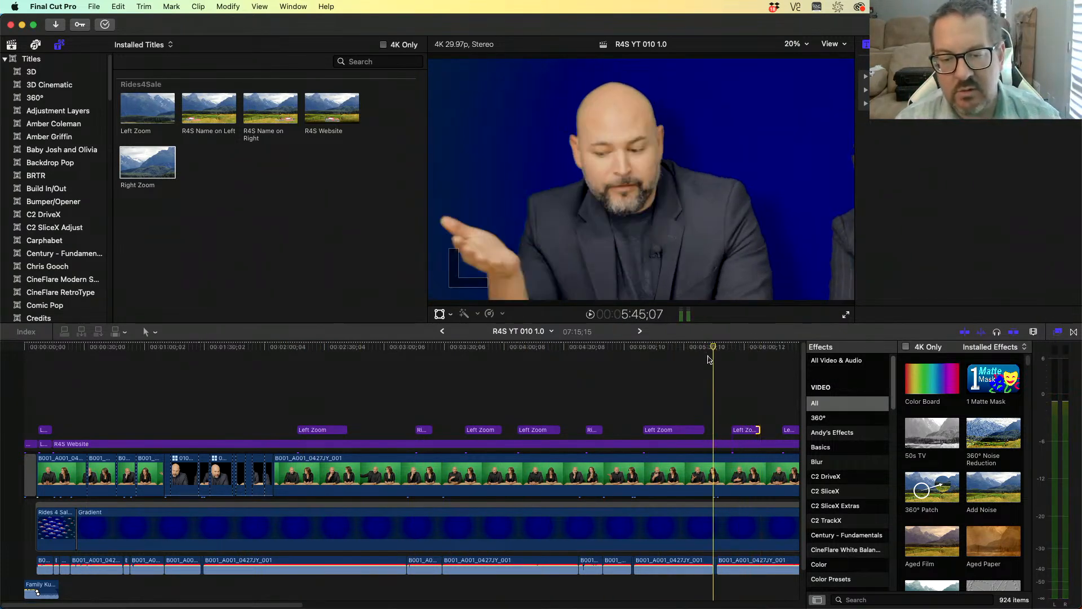
pyautogui.moveTo(647, 358); pyautogui.dragTo(442, 358)
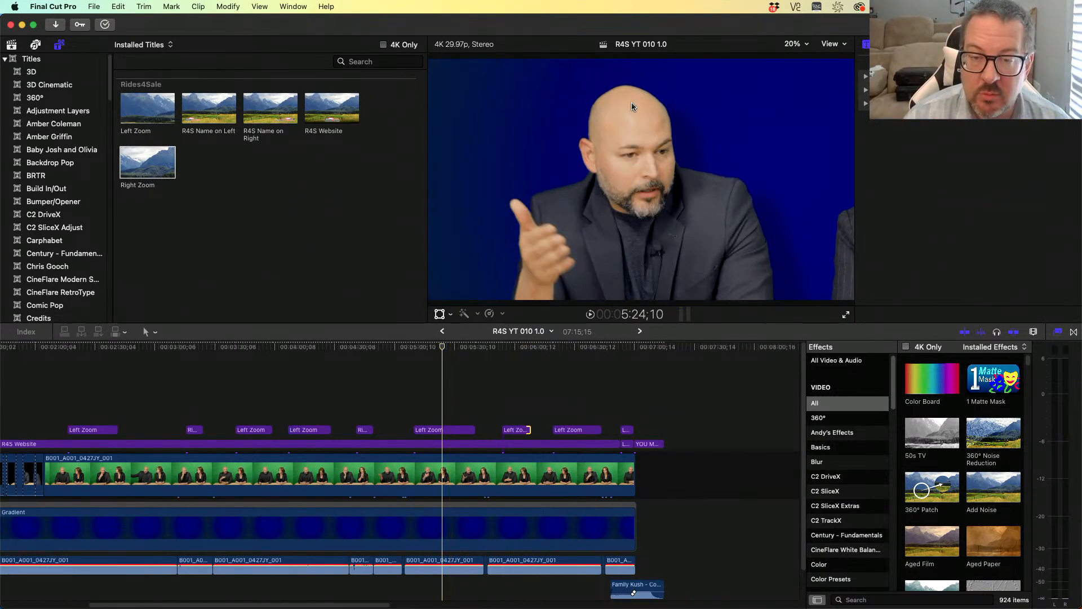
pyautogui.moveTo(442, 349); pyautogui.dragTo(408, 350)
pyautogui.press('space')
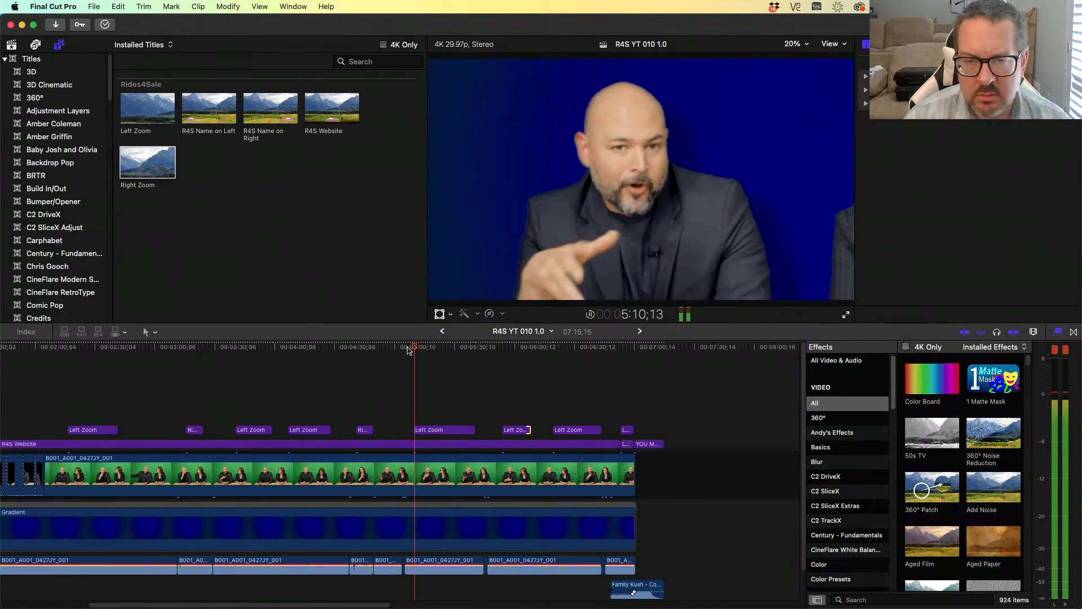
pyautogui.press('space')
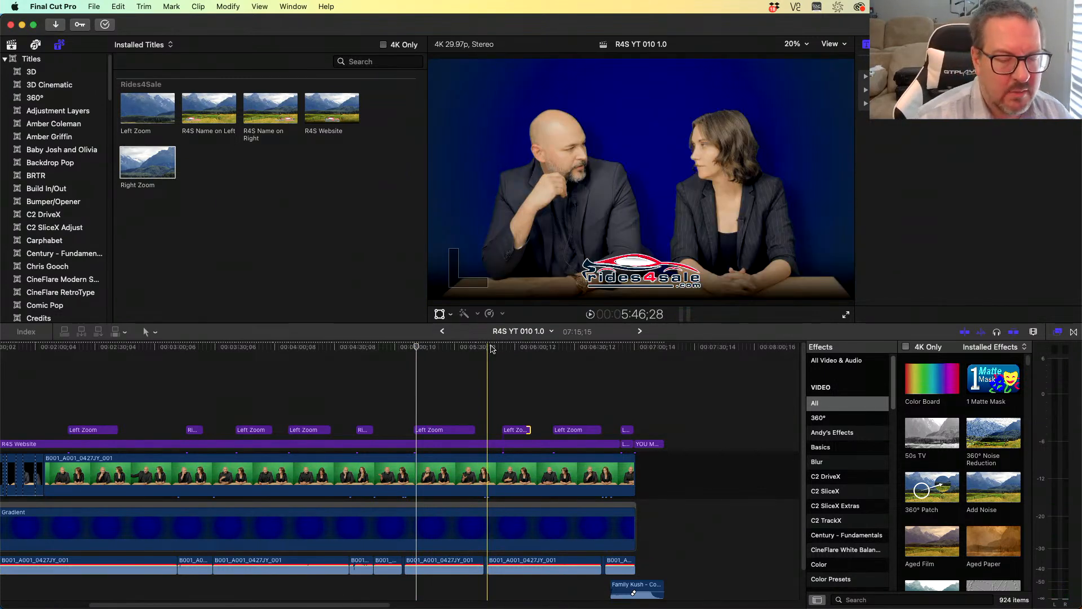
pyautogui.press('space')
pyautogui.click(434, 349)
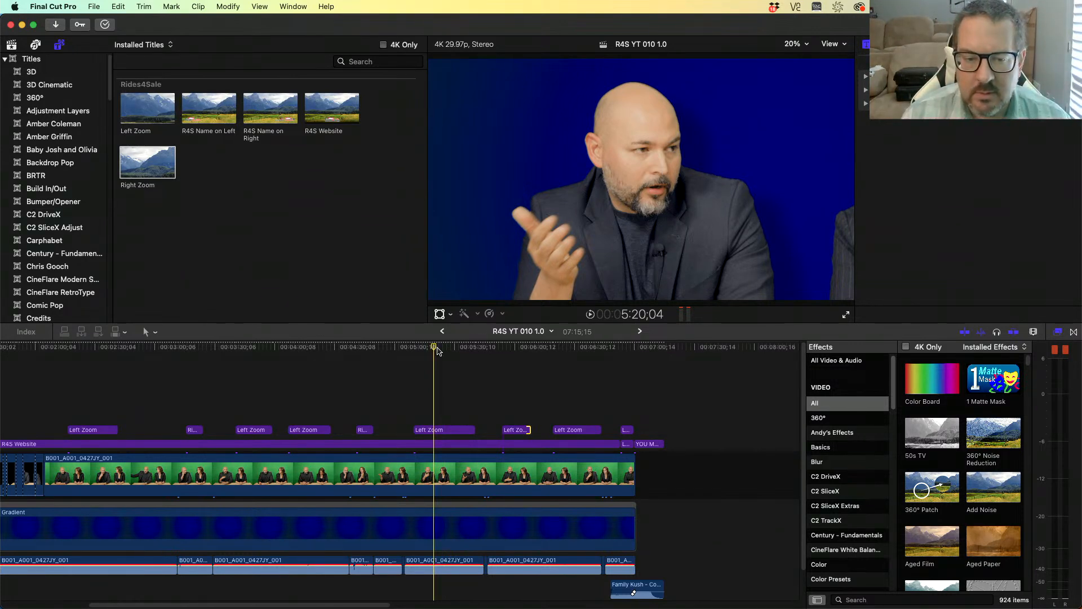
pyautogui.moveTo(437, 351); pyautogui.dragTo(498, 357)
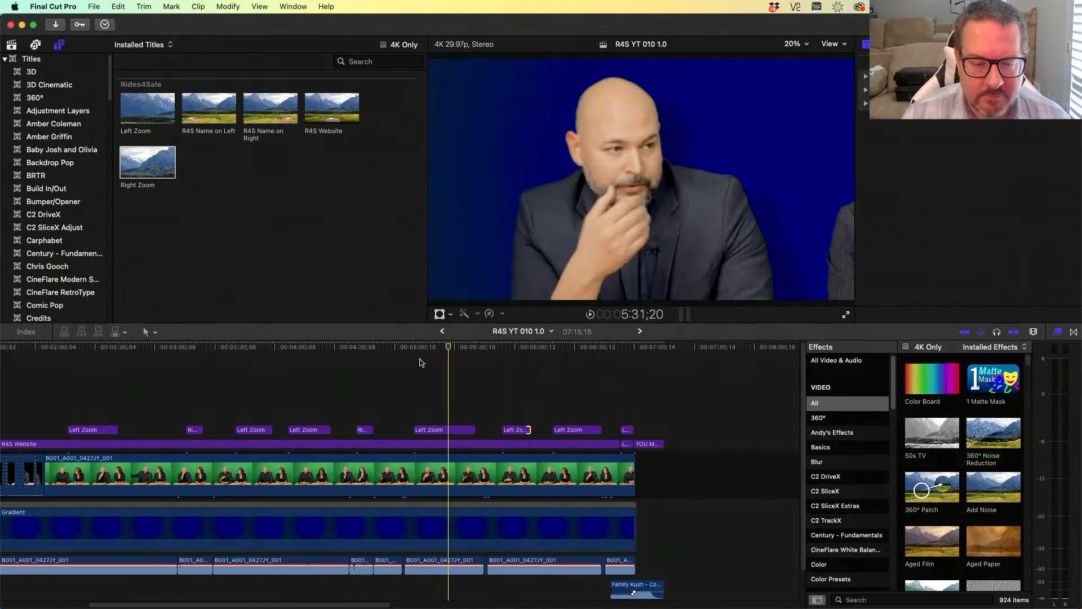
pyautogui.hscroll(-10, 485, 363)
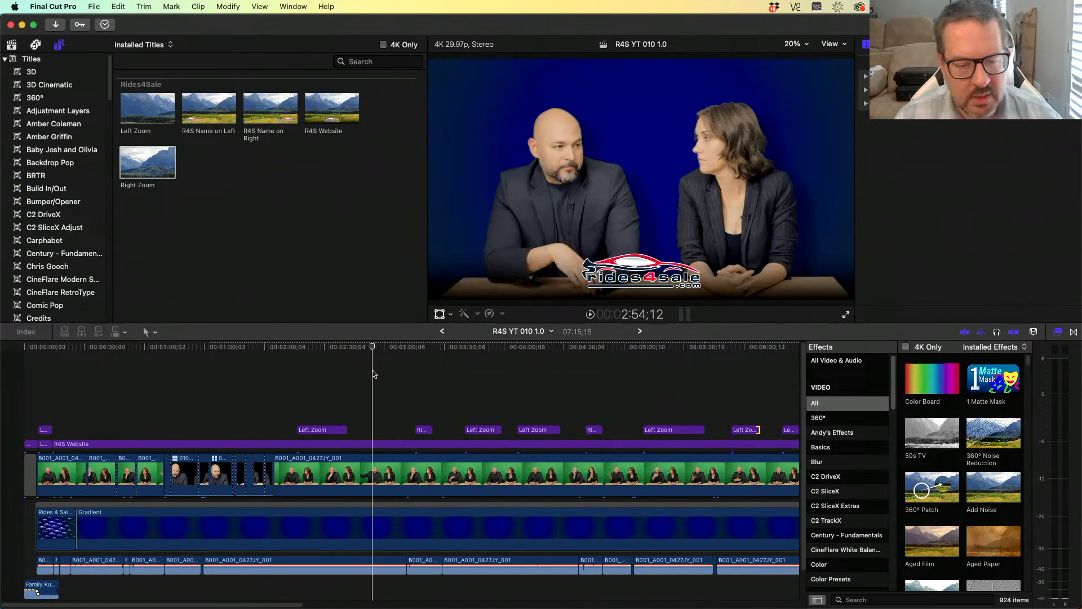
# - Duplicate the Left Zoom title to about 3:02 and scrub back to review it
pyautogui.moveTo(317, 430); pyautogui.dragTo(397, 416)
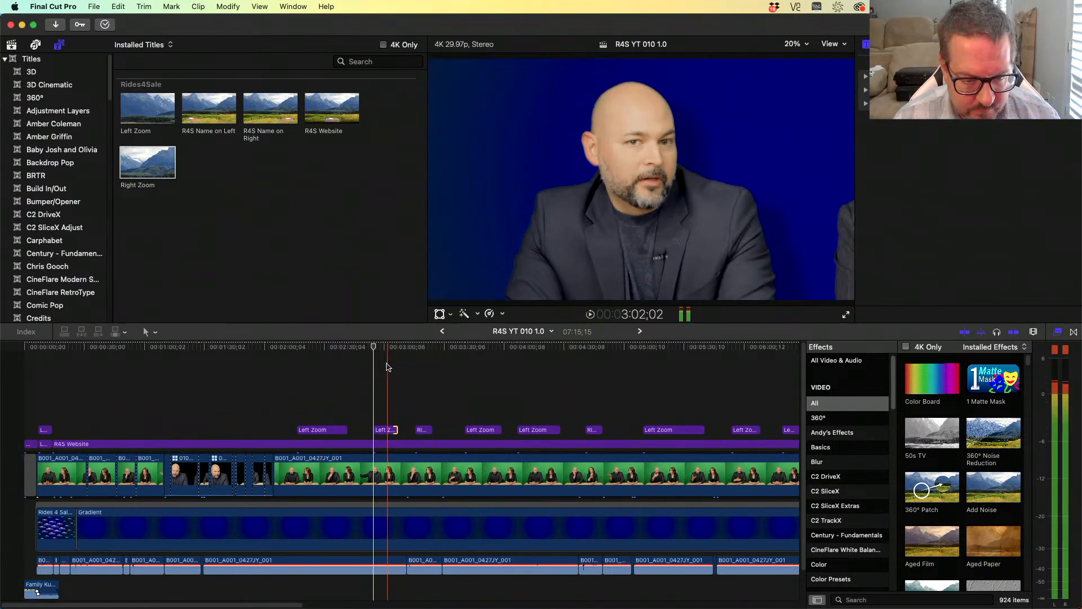
pyautogui.click(390, 348)
pyautogui.moveTo(390, 347); pyautogui.dragTo(365, 350)
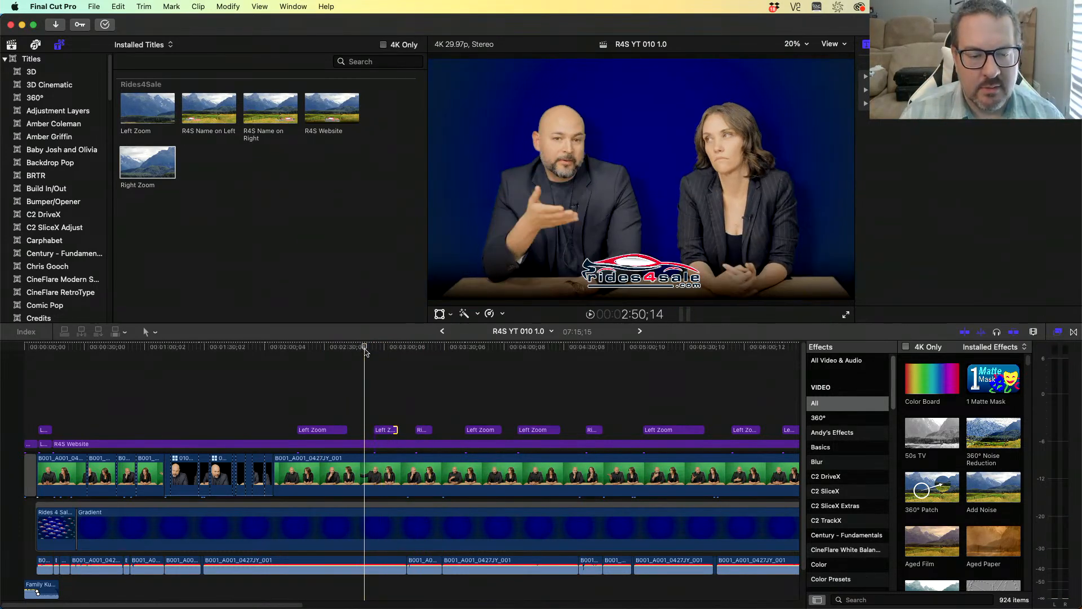